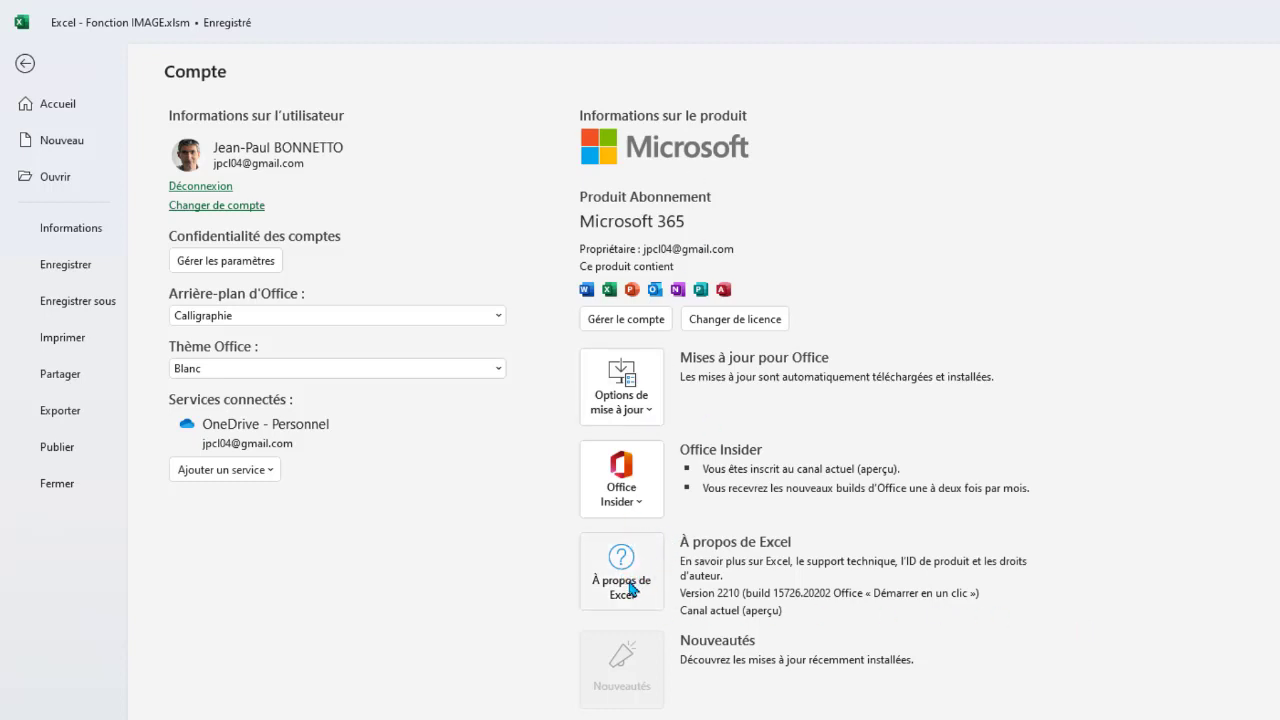
# View the Office update options on the account page, and return to the SOMMAIRE sheet of the workbook.
pyautogui.click(624, 404)
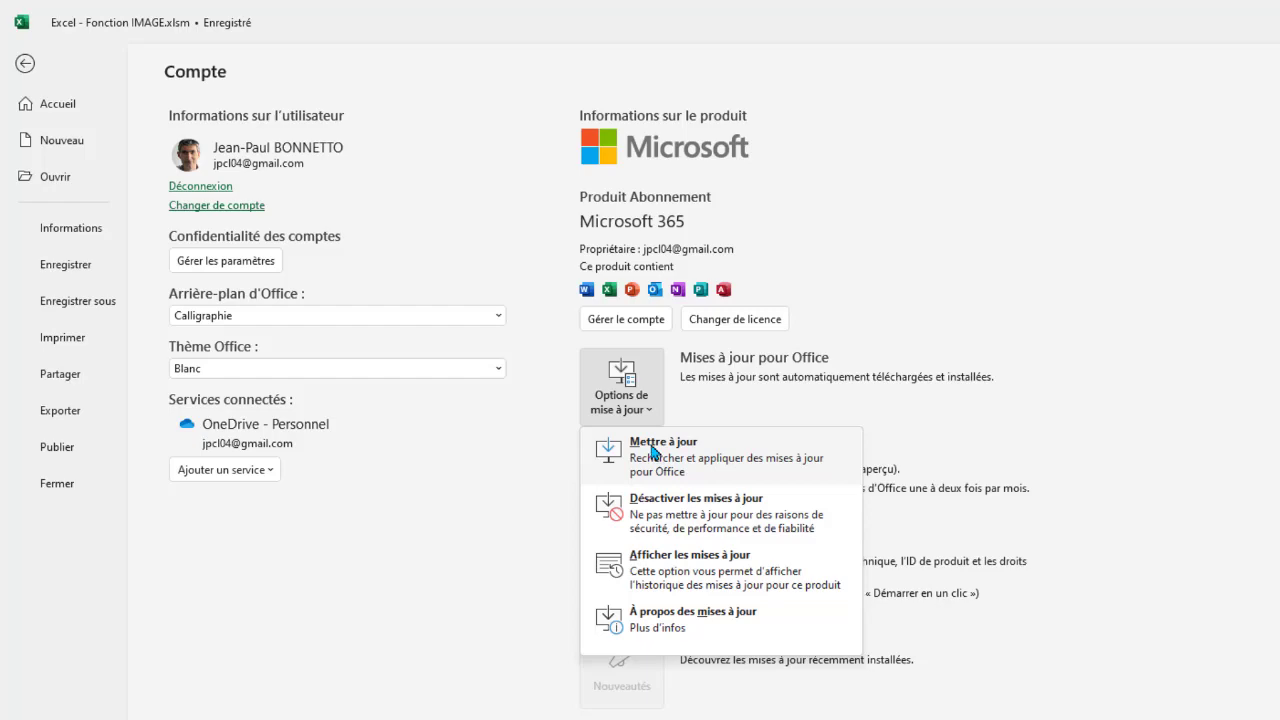
pyautogui.click(25, 63)
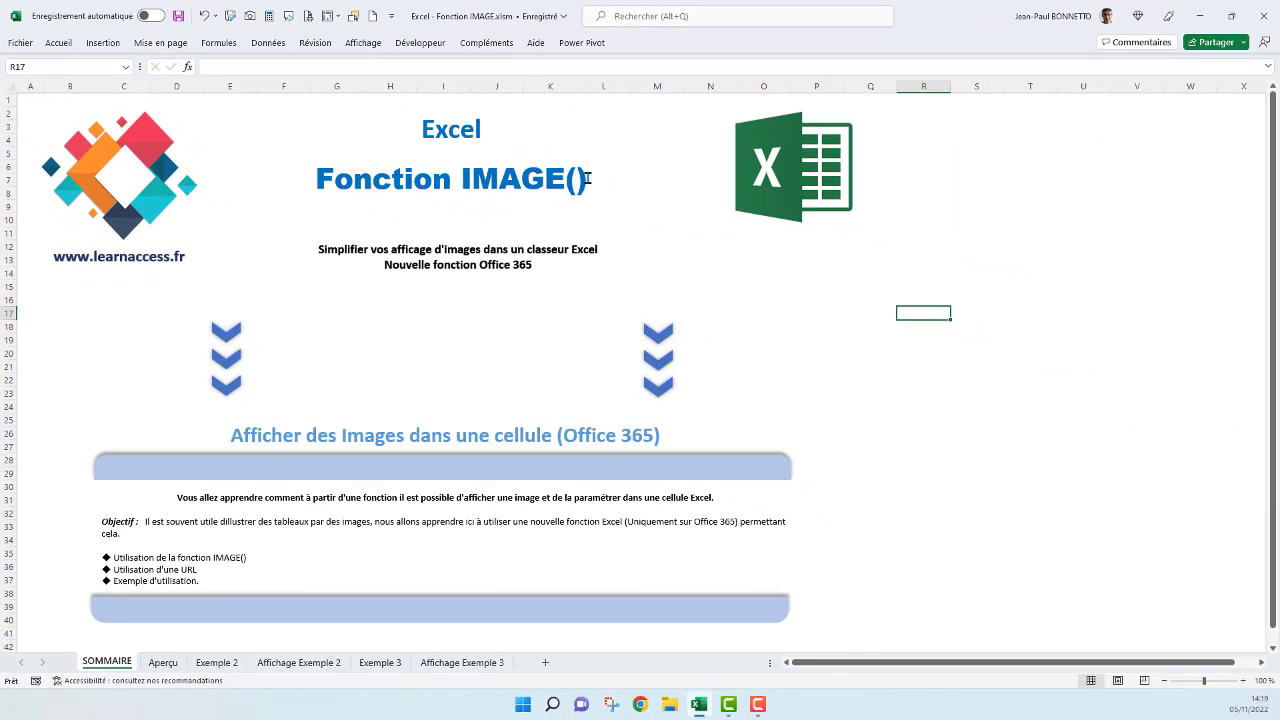
pyautogui.click(774, 245)
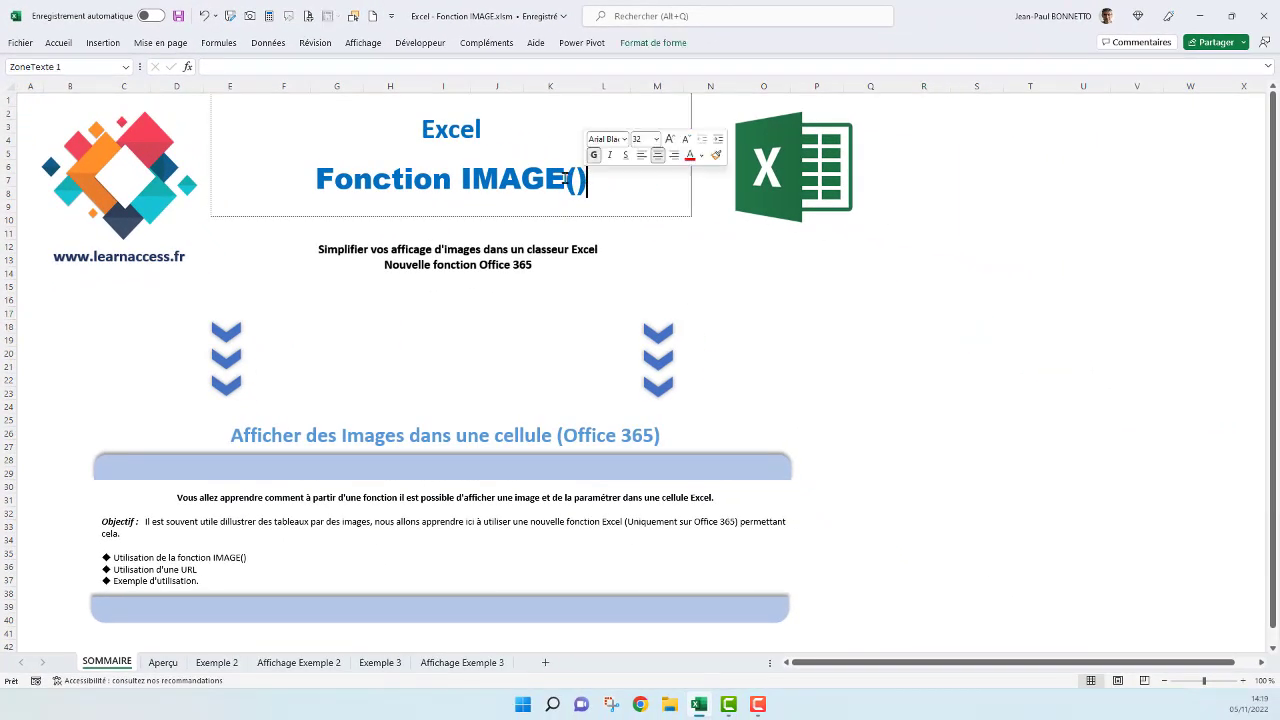
pyautogui.click(598, 352)
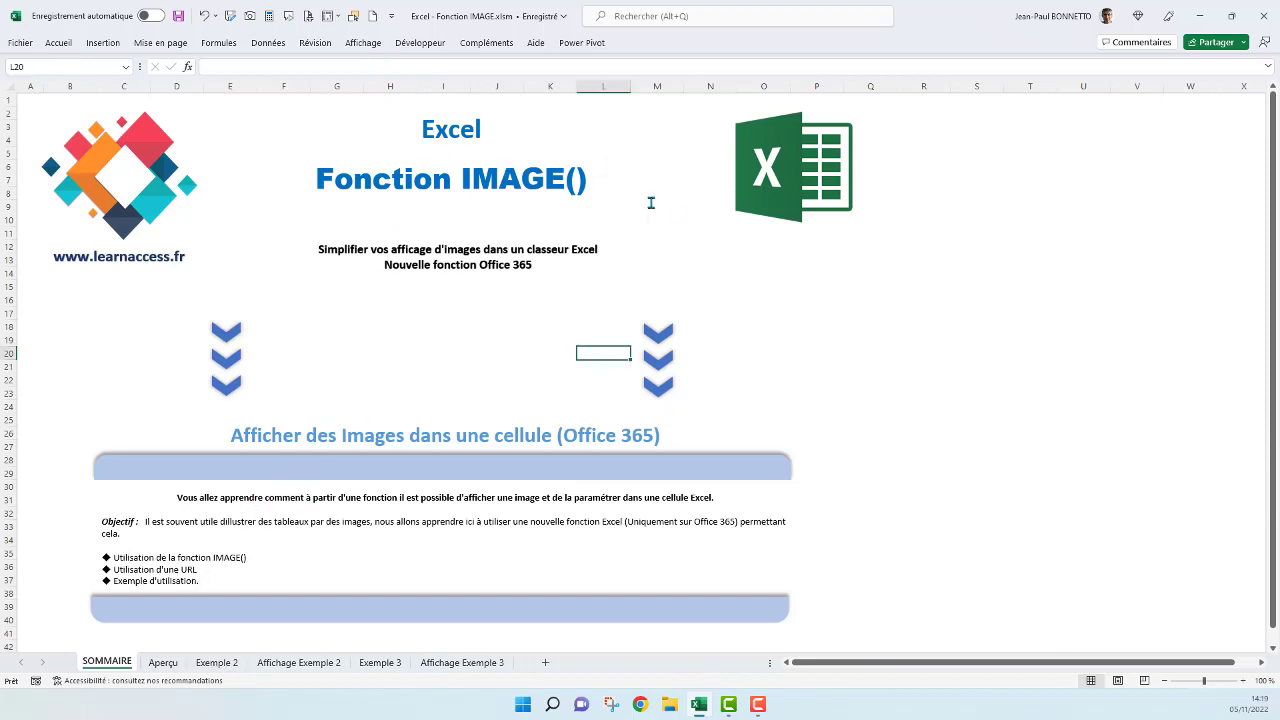
# Open the Aperçu sheet, shift the function arguments picture slightly, and select the image URL in C3.
pyautogui.click(163, 662)
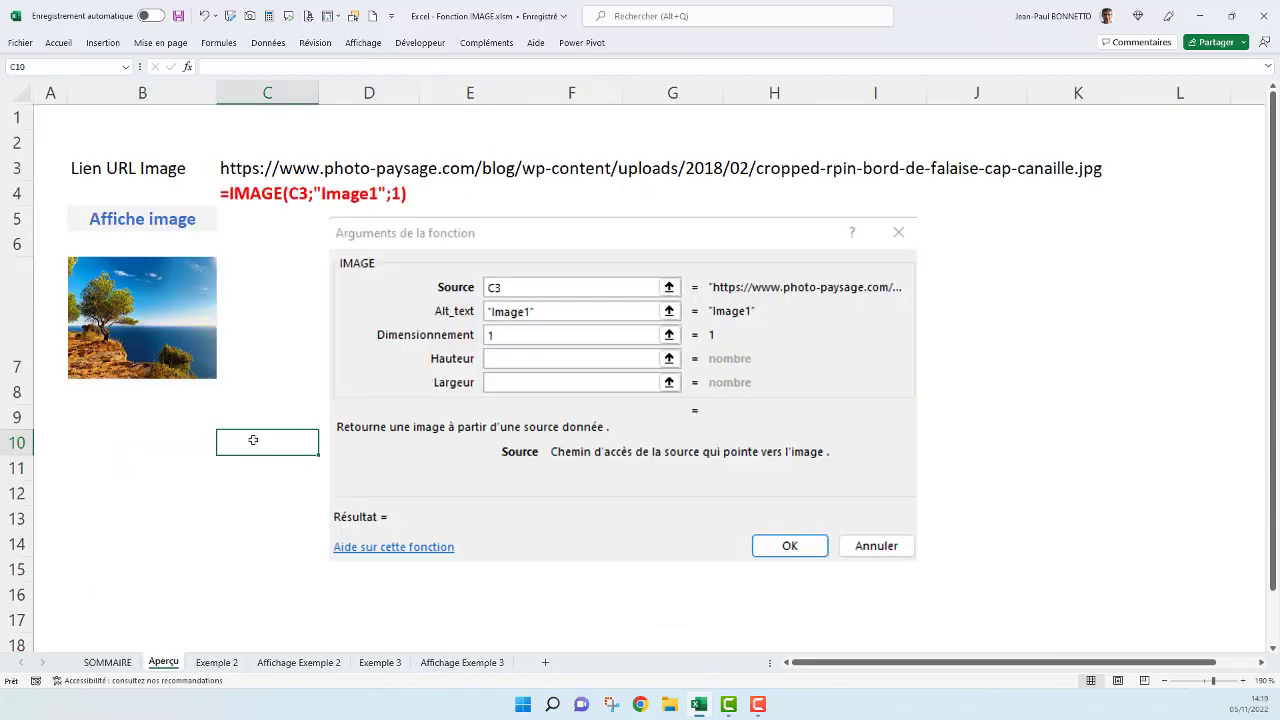
pyautogui.moveTo(541, 245); pyautogui.dragTo(545, 252)
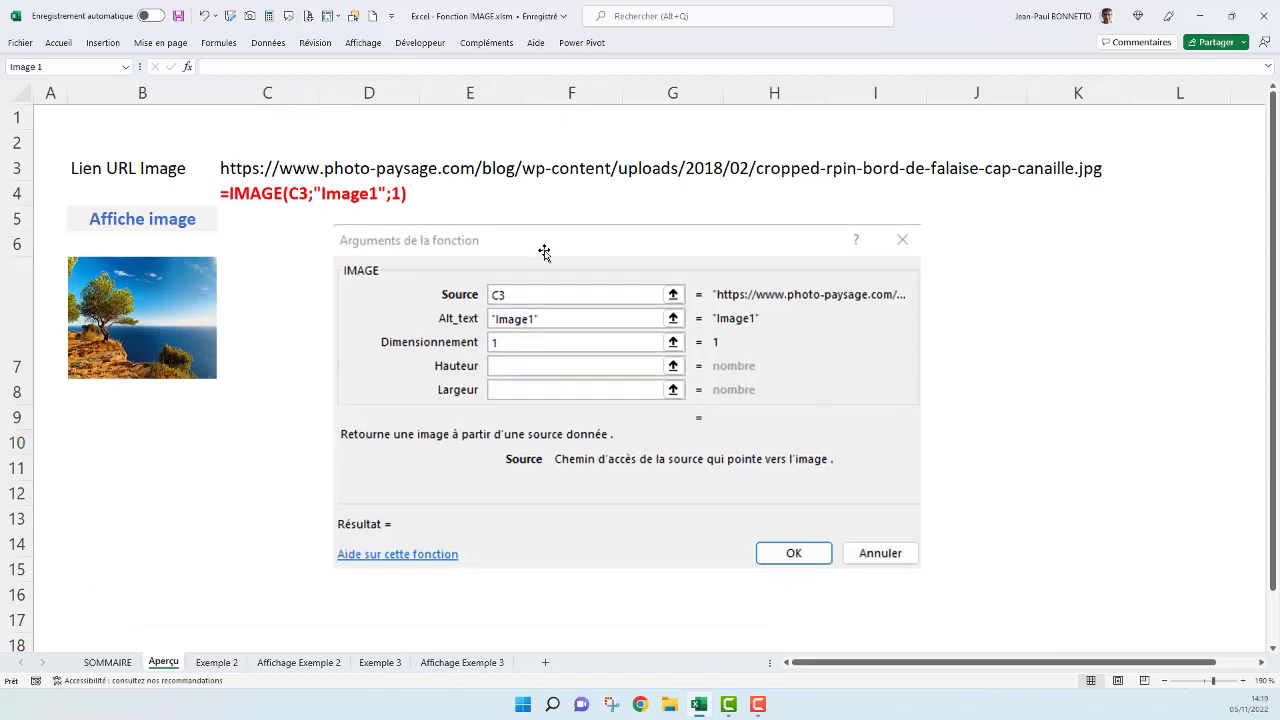
pyautogui.click(223, 168)
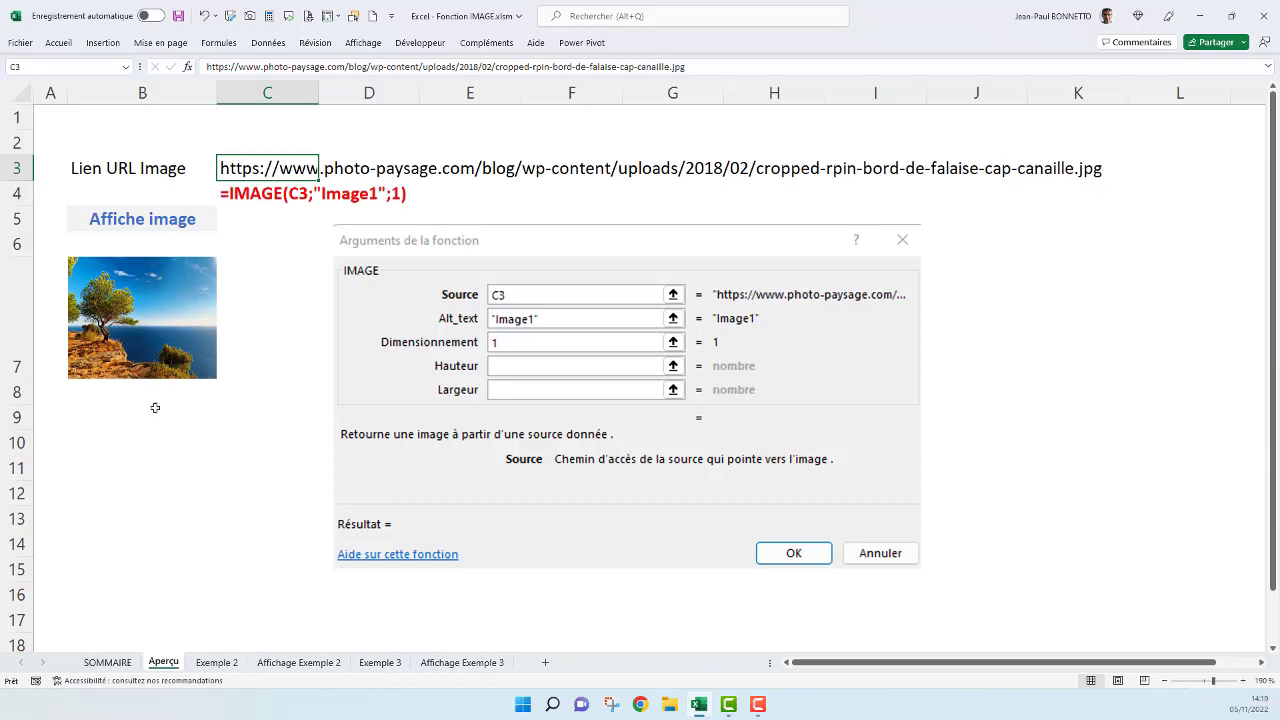
# Start an IMAGE formula in B10 with C3 as its source, and show its function arguments.
pyautogui.click(154, 447)
pyautogui.write('=IM')
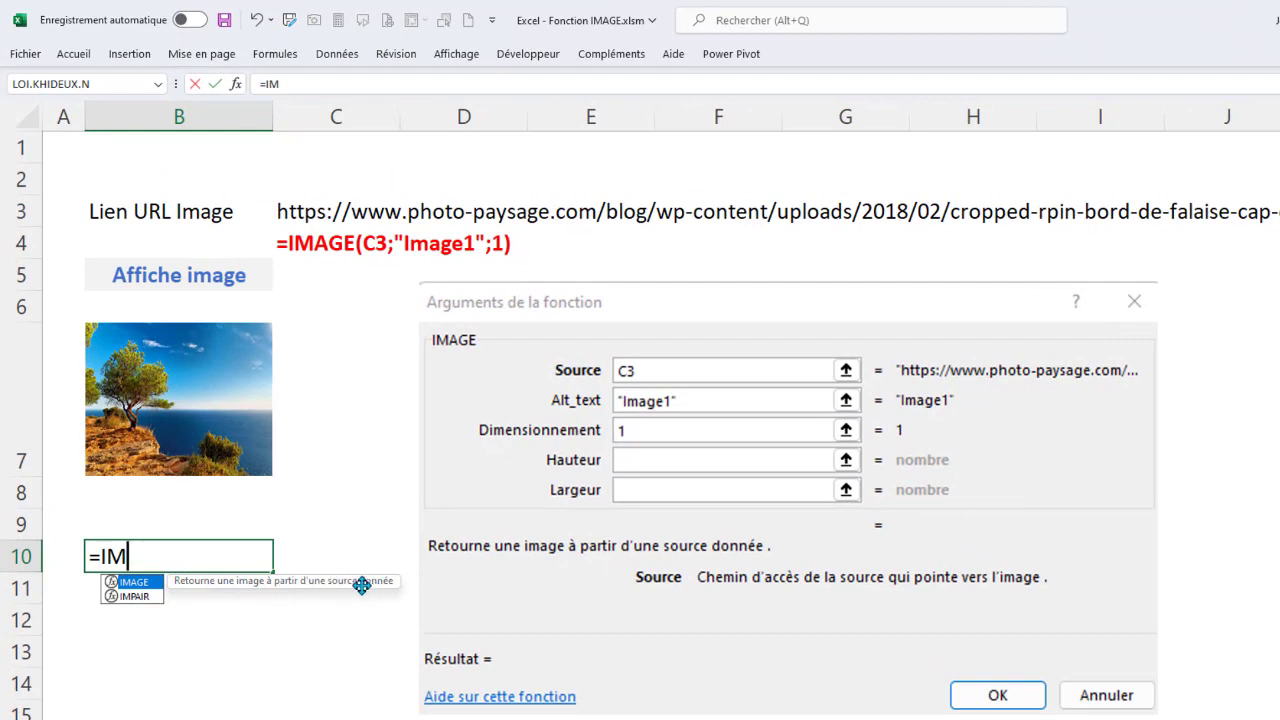
pyautogui.doubleClick(114, 584)
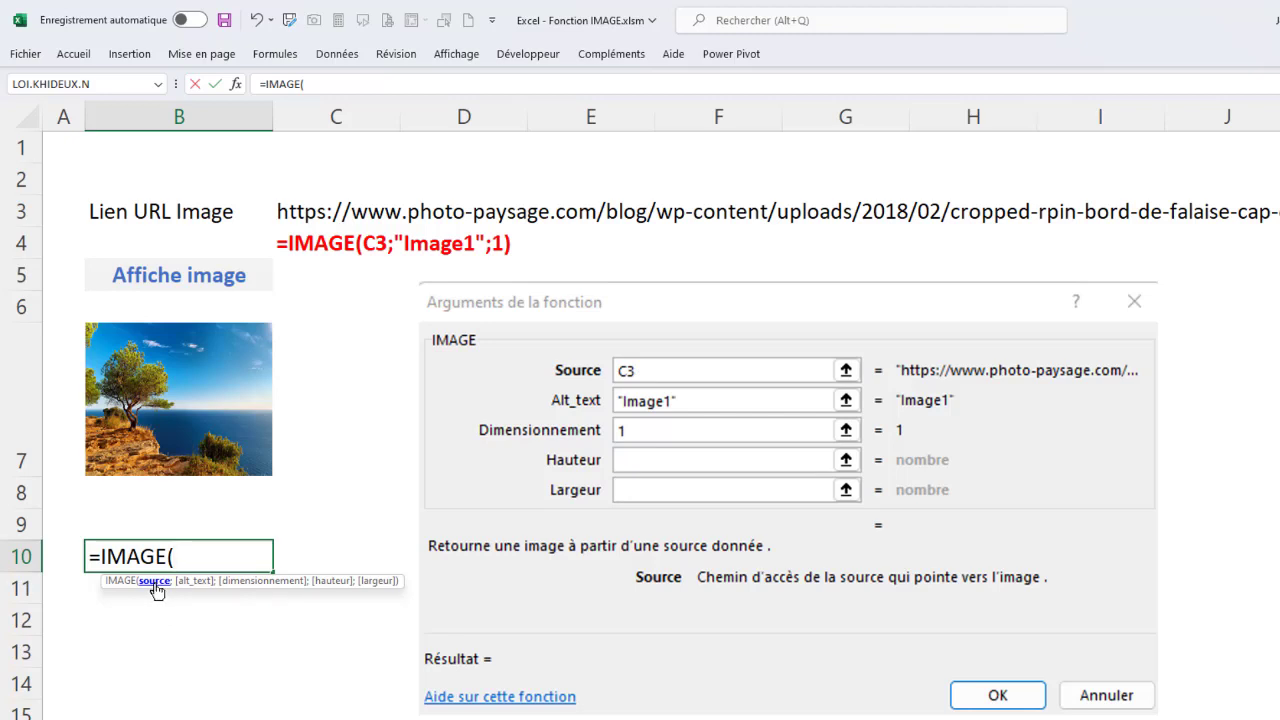
pyautogui.click(288, 212)
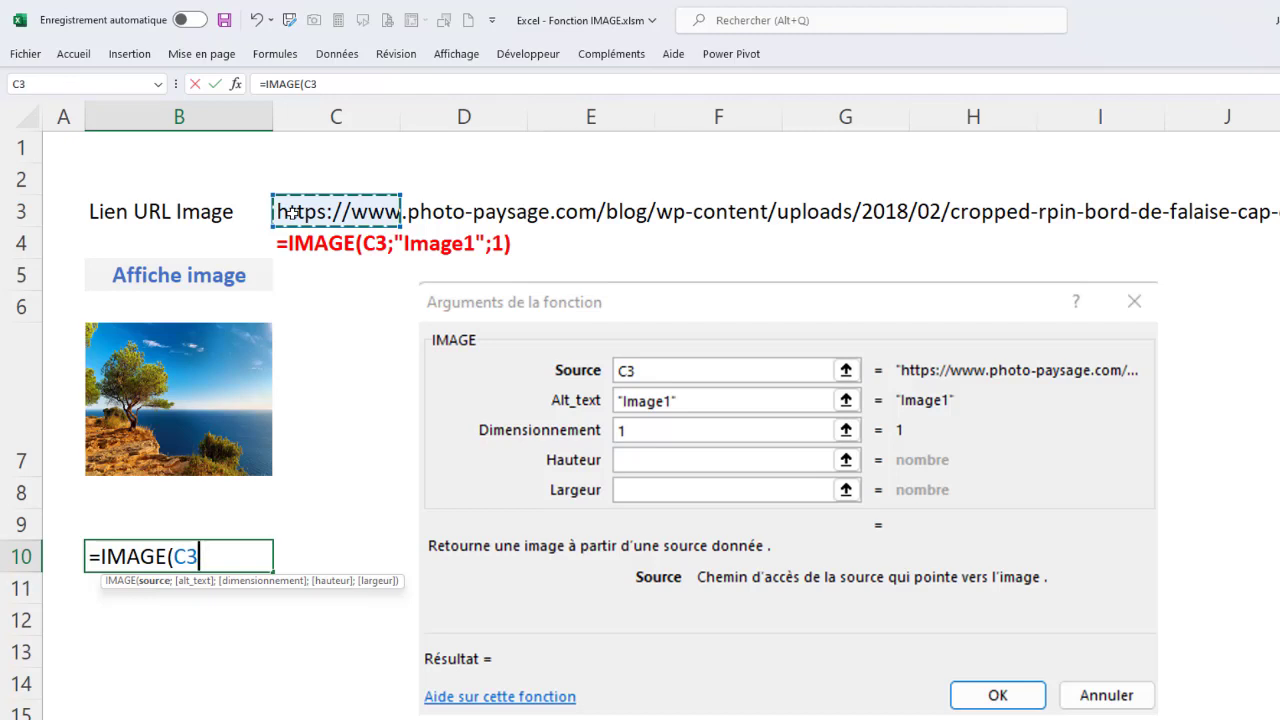
pyautogui.write(';')
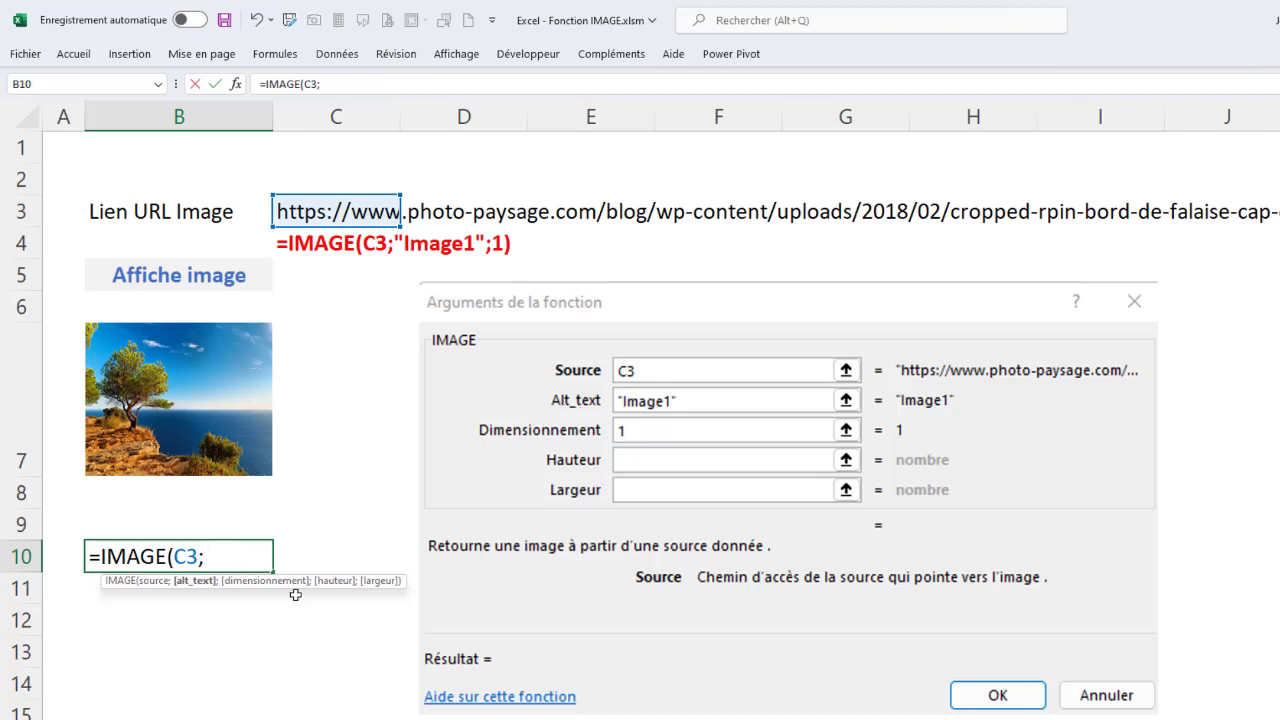
pyautogui.click(236, 83)
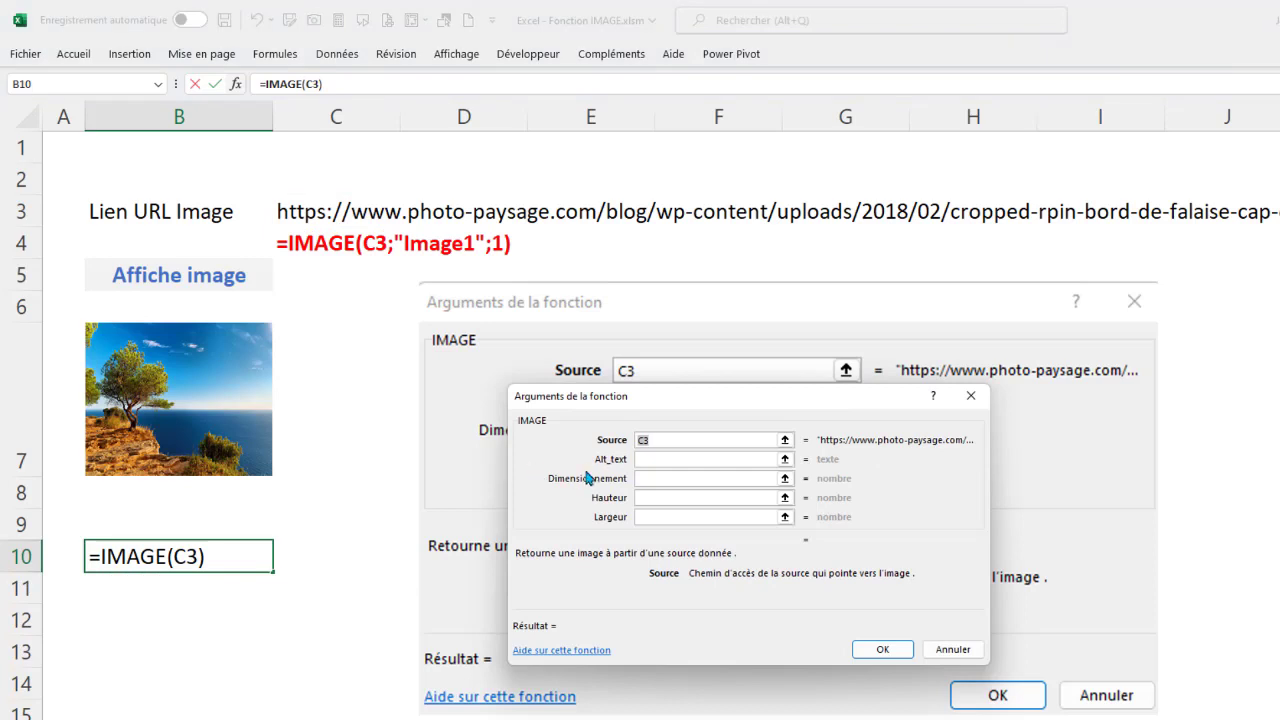
# Set the Alt_text argument to "Image de la Côte d'Azur", leave Dimensionnement empty, and confirm the formula.
pyautogui.click(690, 462)
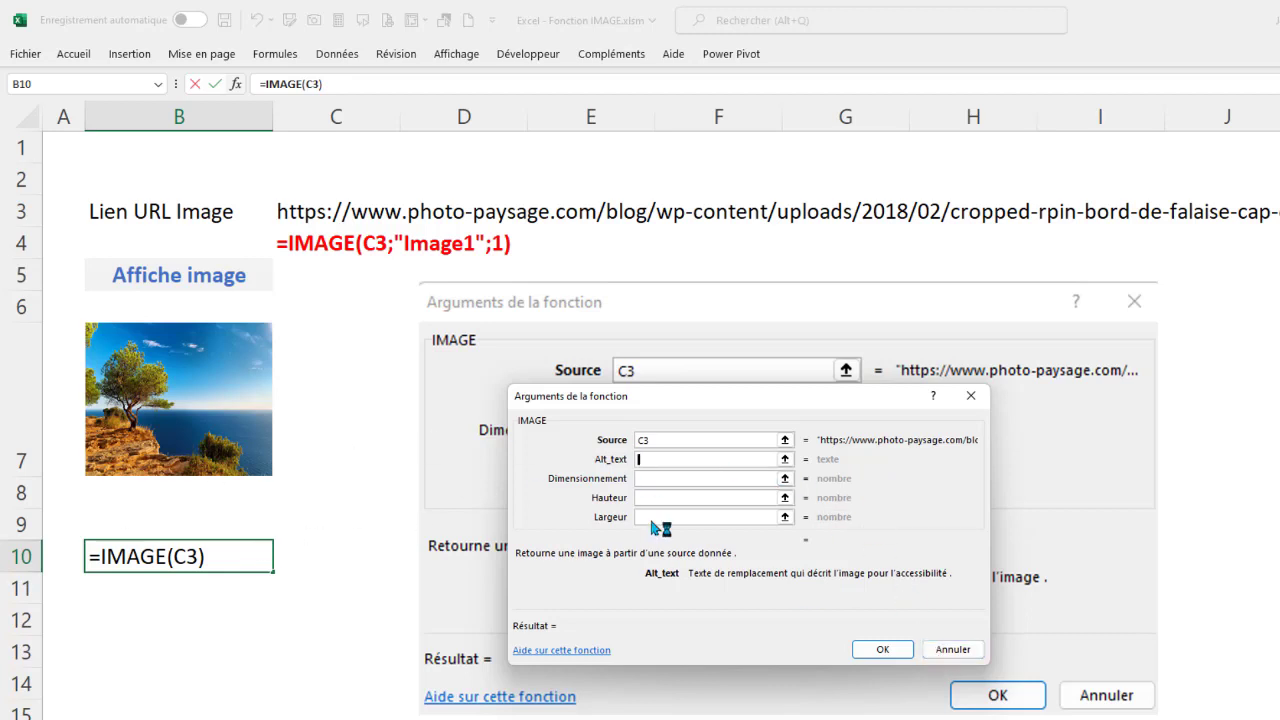
pyautogui.write('"Image de ')
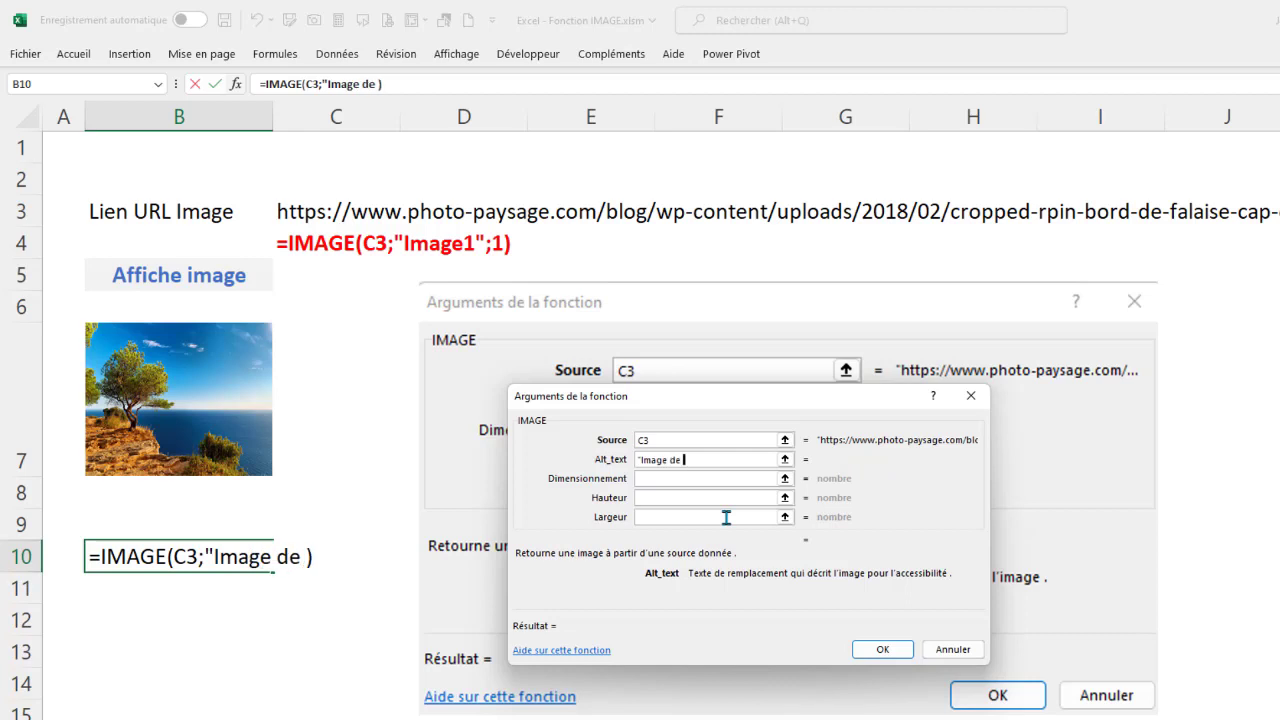
pyautogui.write('Cote')
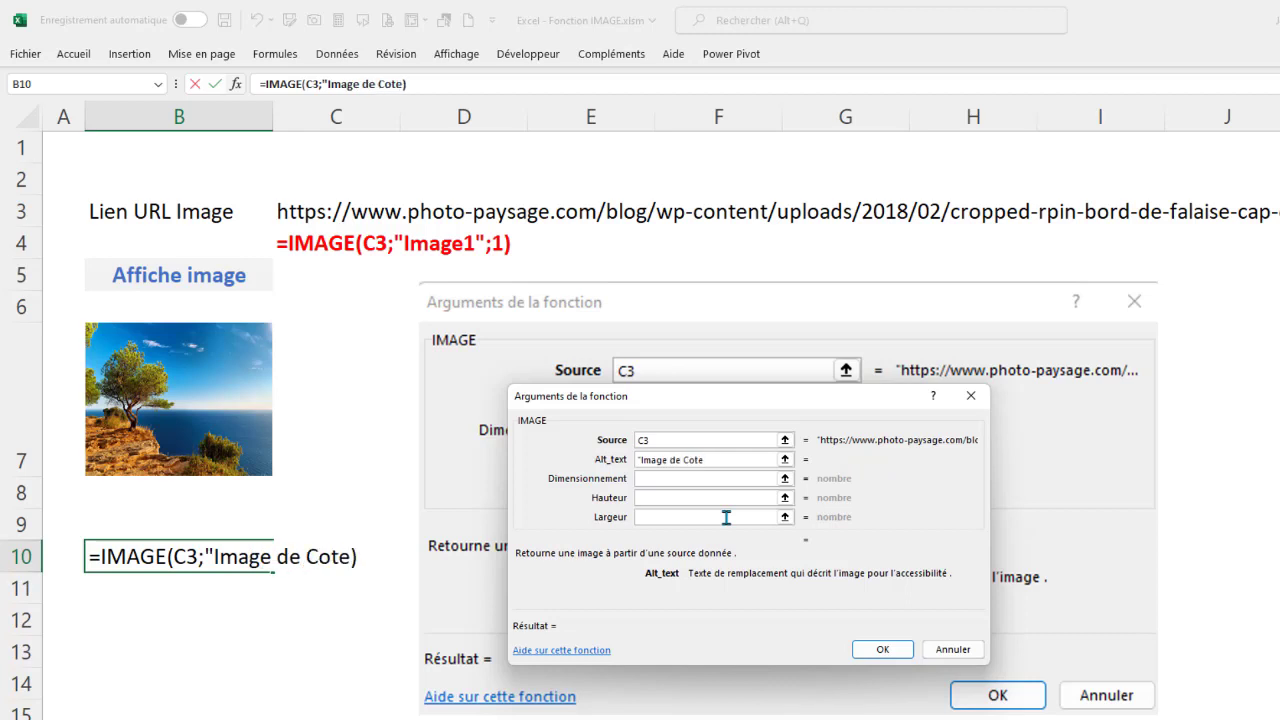
pyautogui.press('BackSpace')
pyautogui.press('BackSpace')
pyautogui.press('BackSpace')
pyautogui.press('BackSpace')
pyautogui.write('la ')
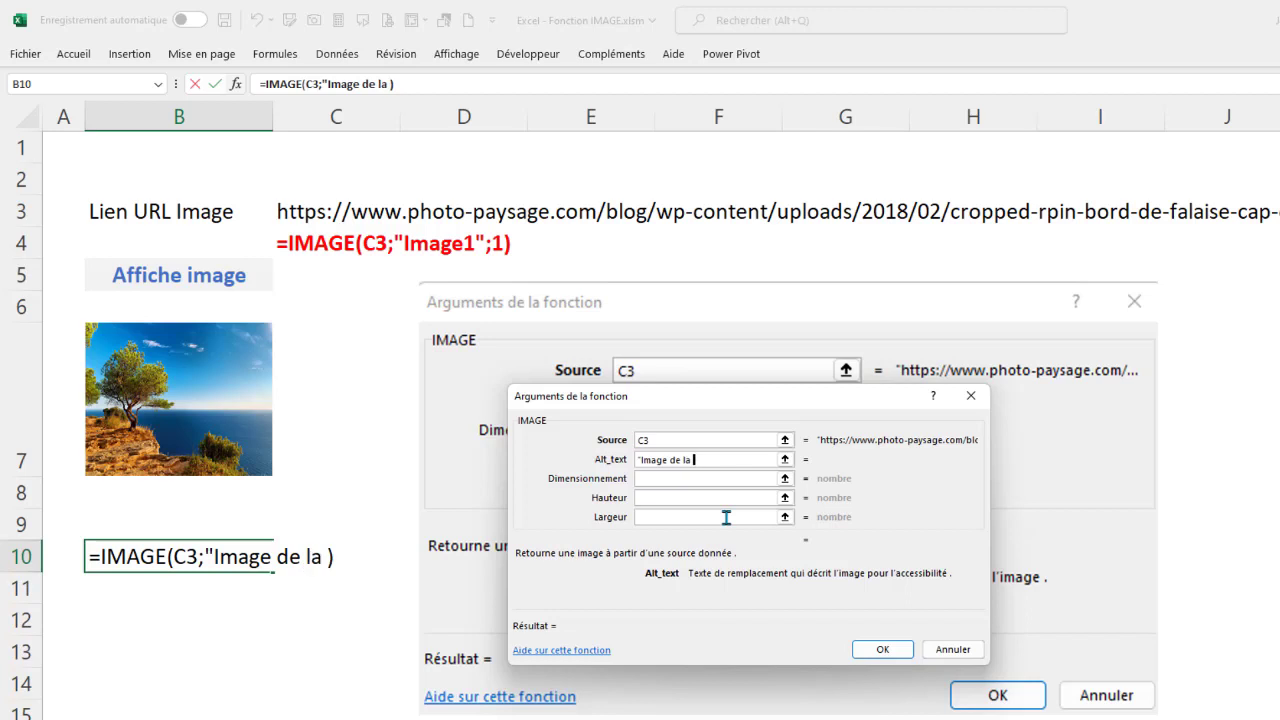
pyautogui.write("Côte d'A")
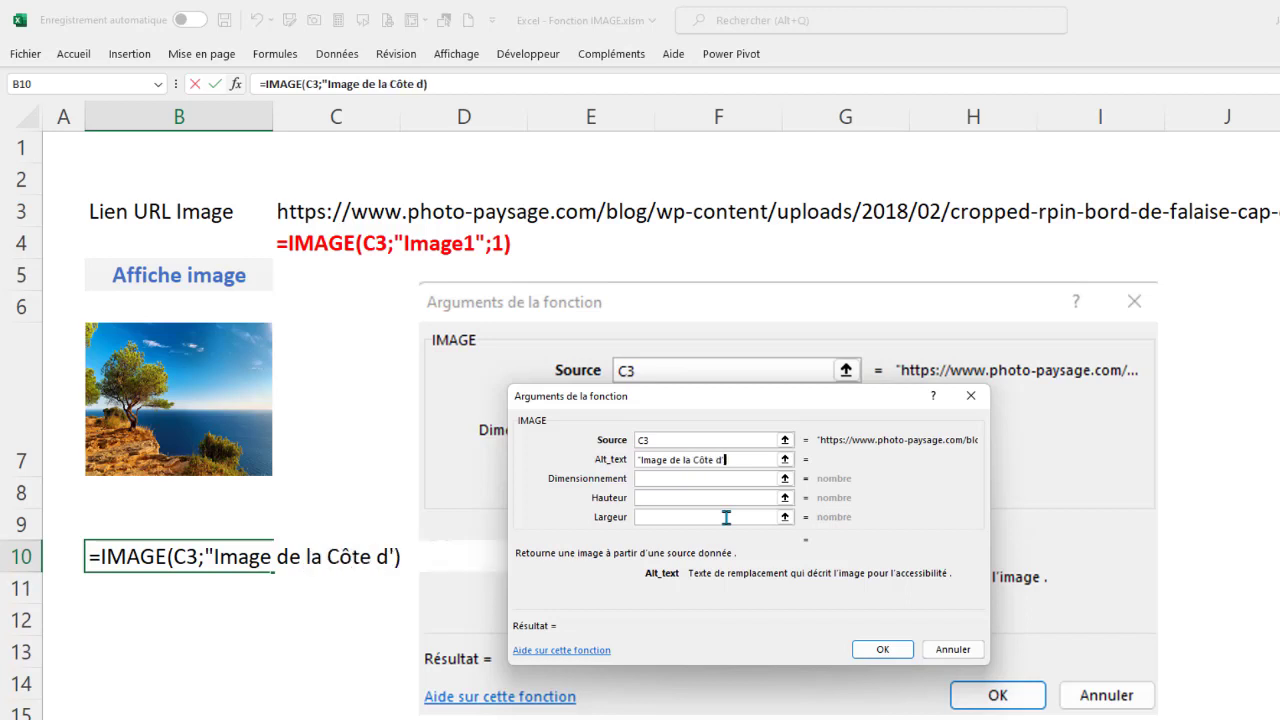
pyautogui.write('zur')
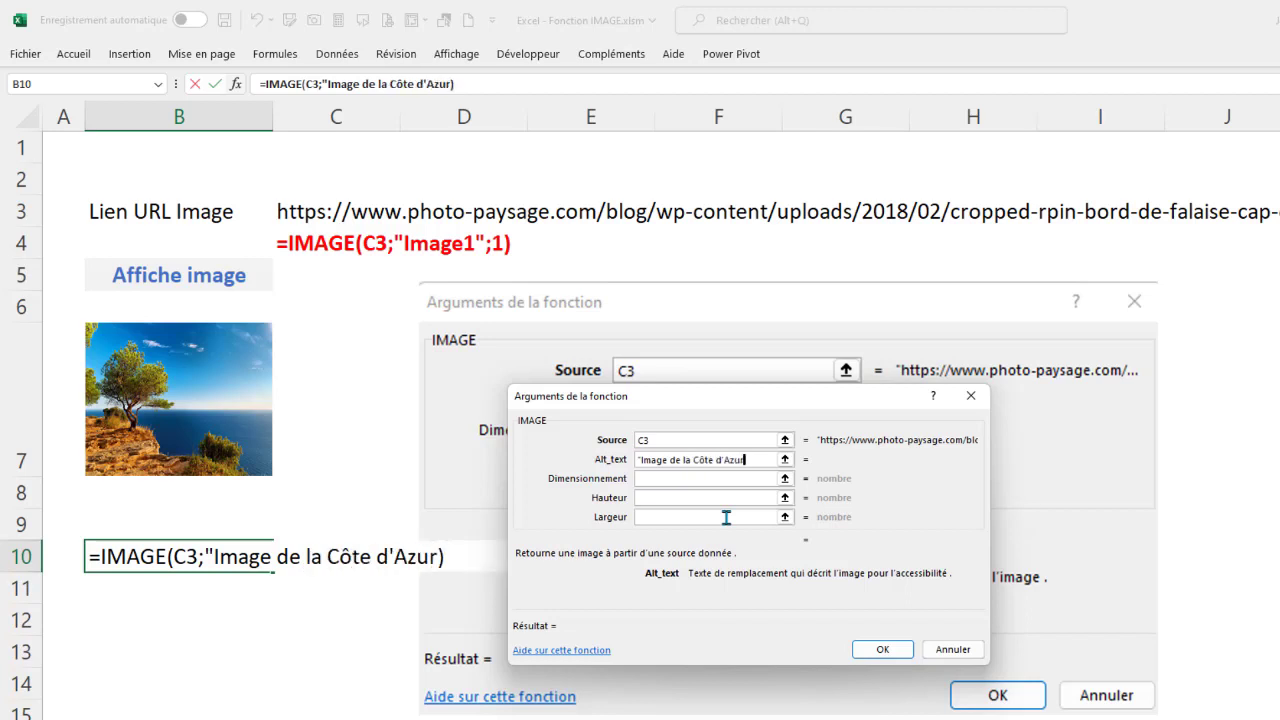
pyautogui.write('"')
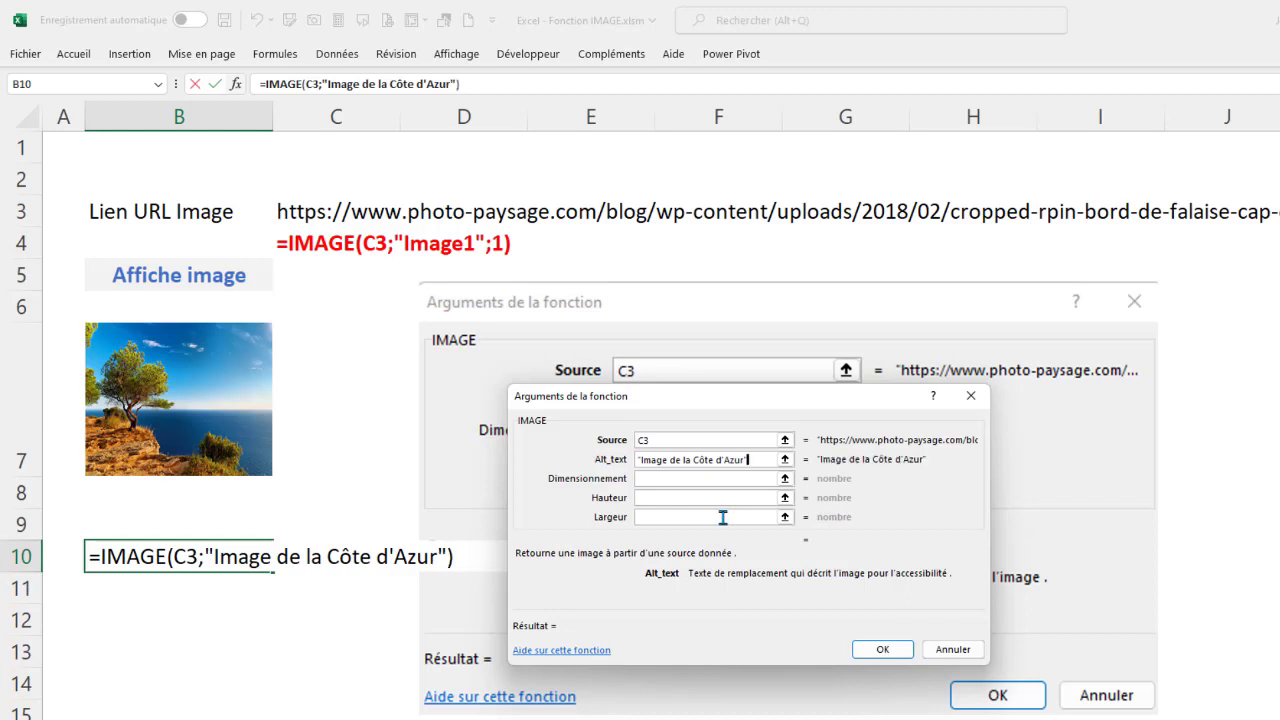
pyautogui.write(';')
pyautogui.press('BackSpace')
pyautogui.click(689, 481)
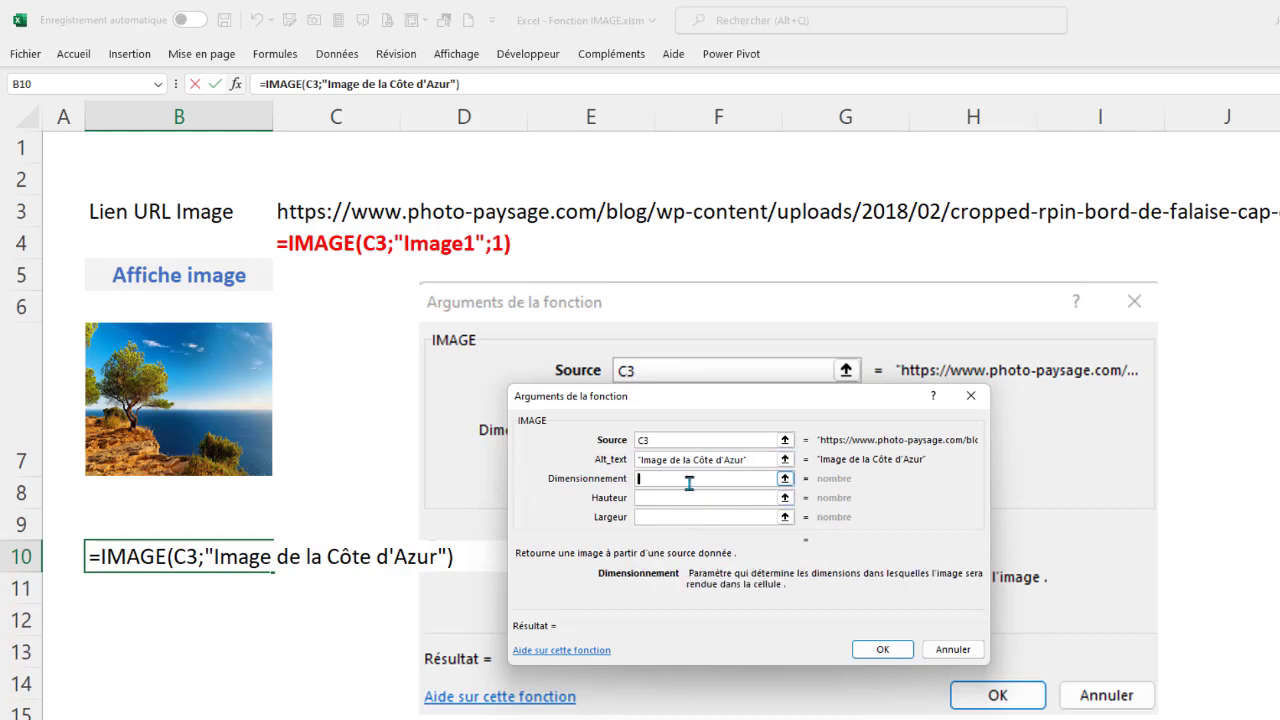
pyautogui.click(883, 650)
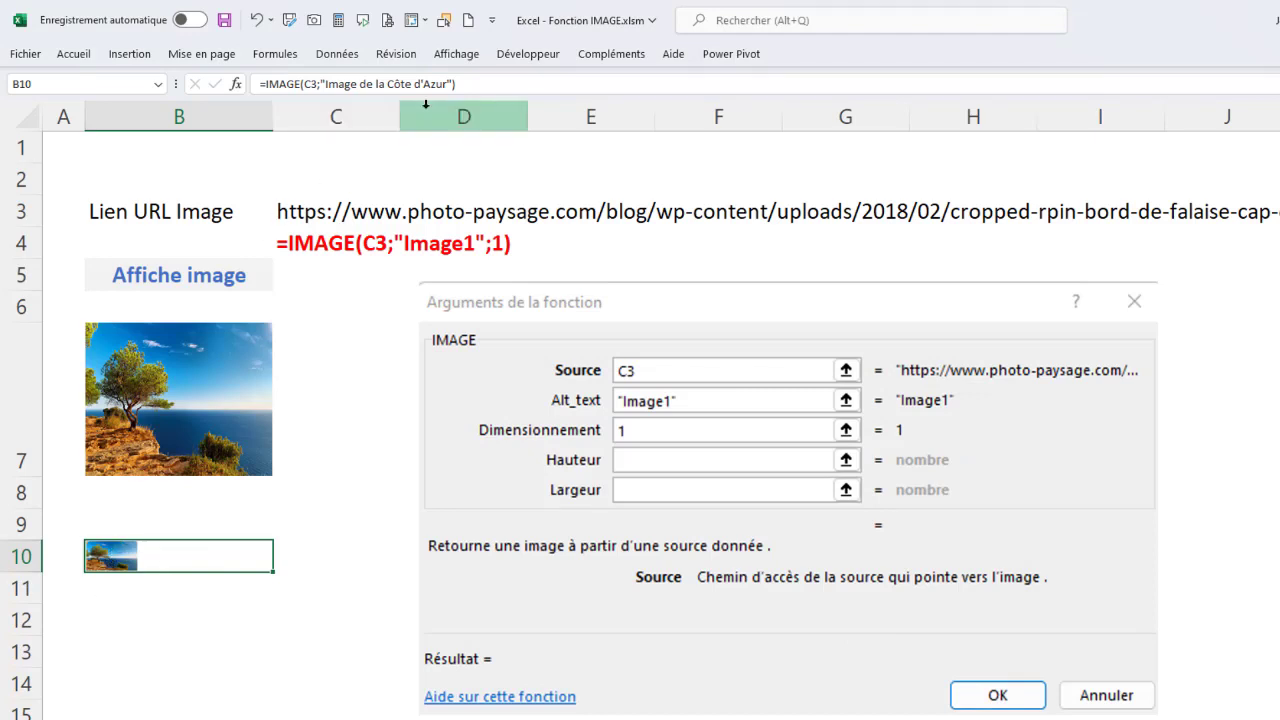
# Add the Dimensionnement argument 0 (Ajuster la cellule) to the IMAGE formula in B10.
pyautogui.click(452, 87)
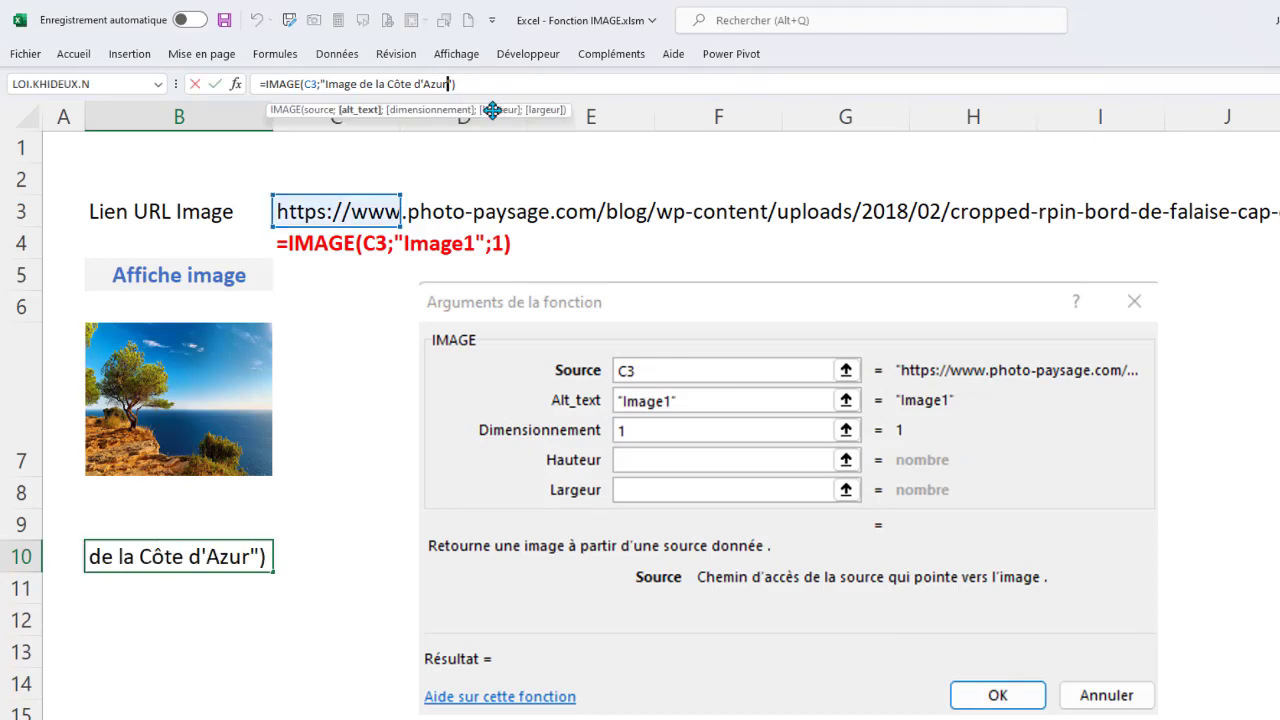
pyautogui.write(';')
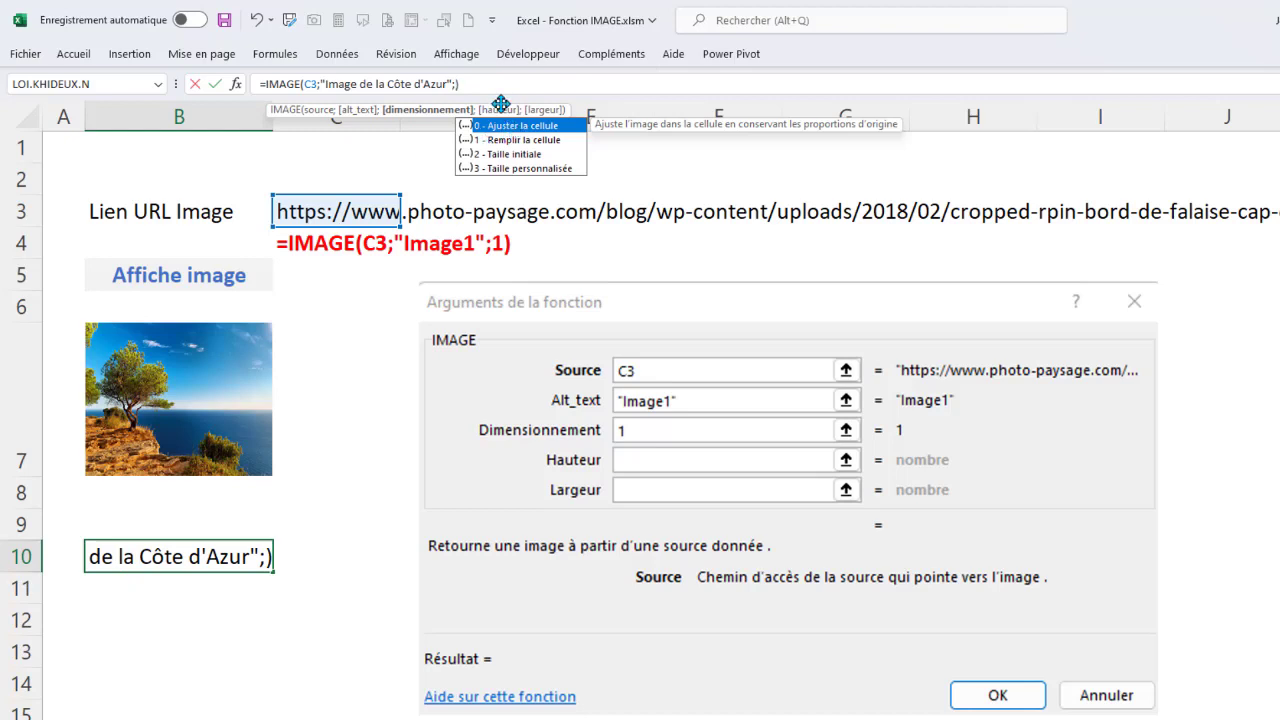
pyautogui.write('0')
pyautogui.press('Return')
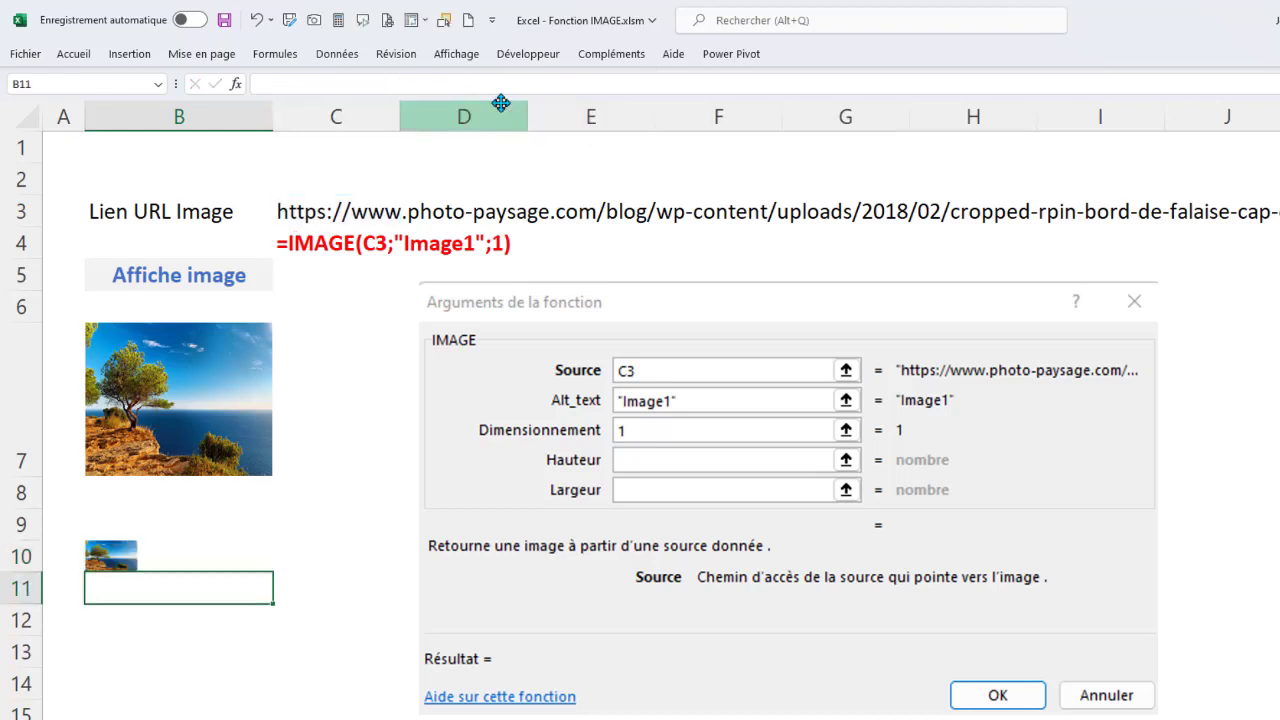
# Enlarge row 10 to about three times its height and widen column B slightly.
pyautogui.click(120, 550)
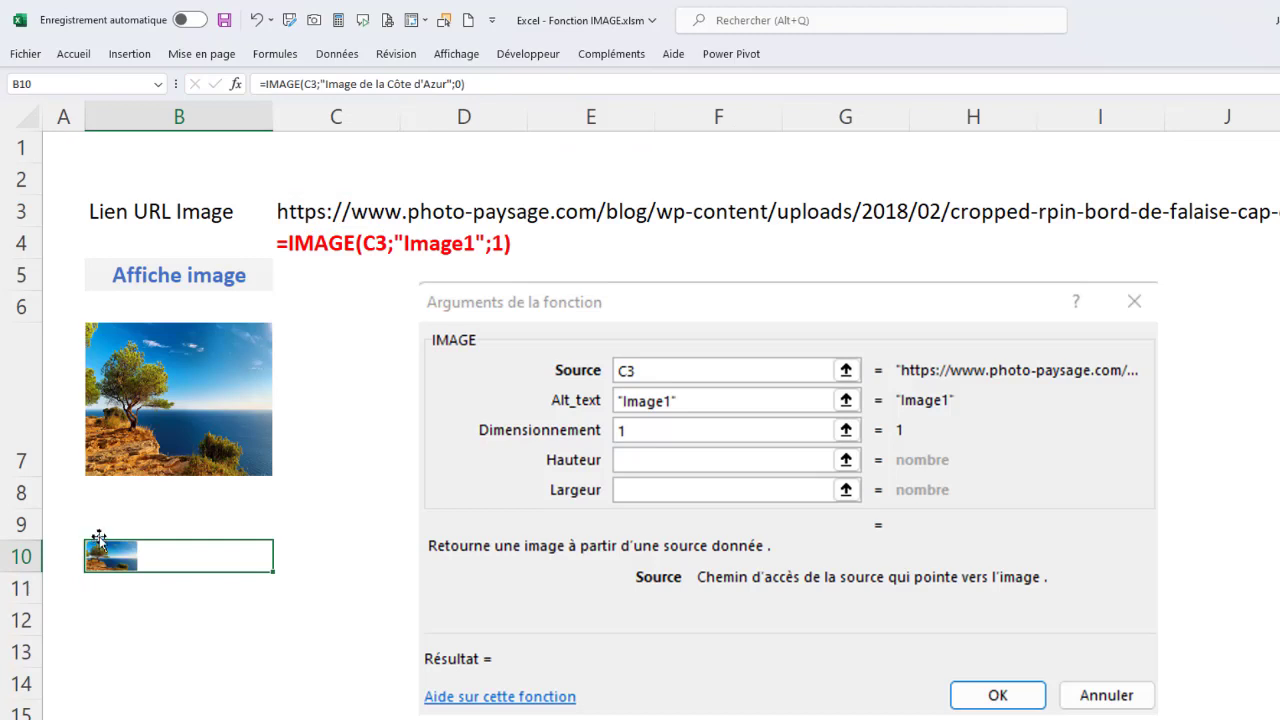
pyautogui.moveTo(24, 576); pyautogui.dragTo(6, 636)
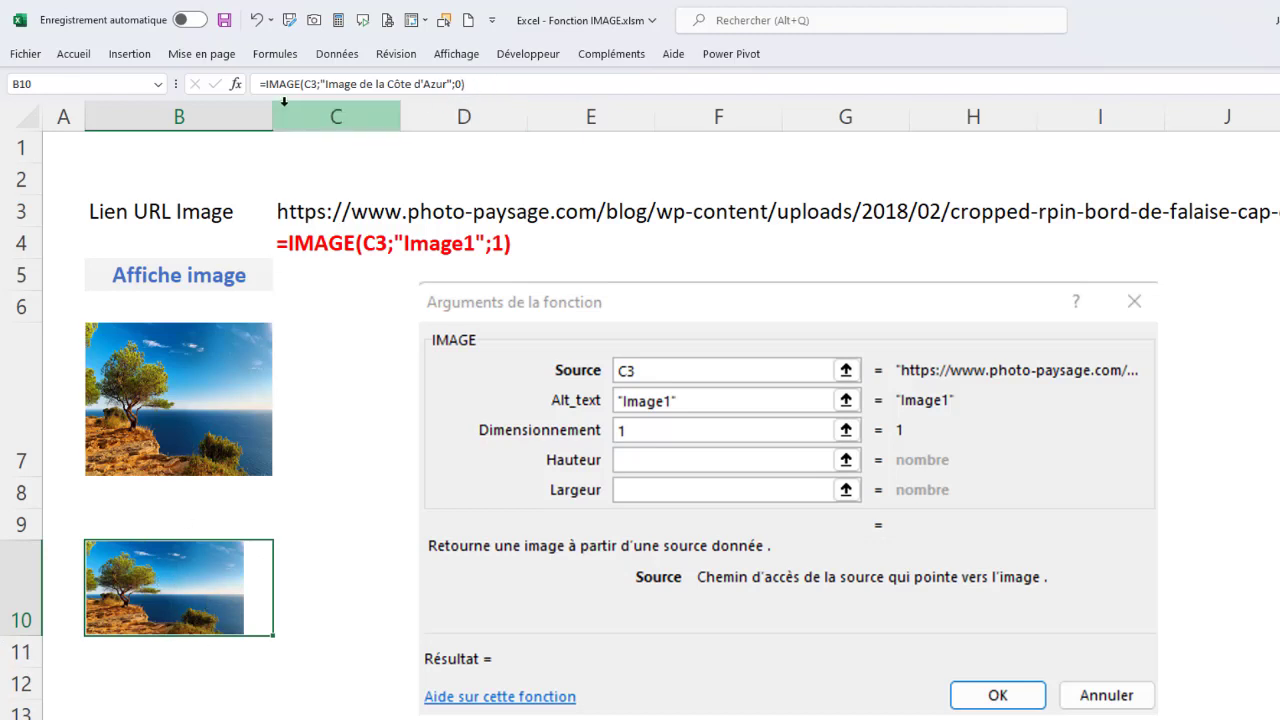
pyautogui.moveTo(272, 105); pyautogui.dragTo(296, 104)
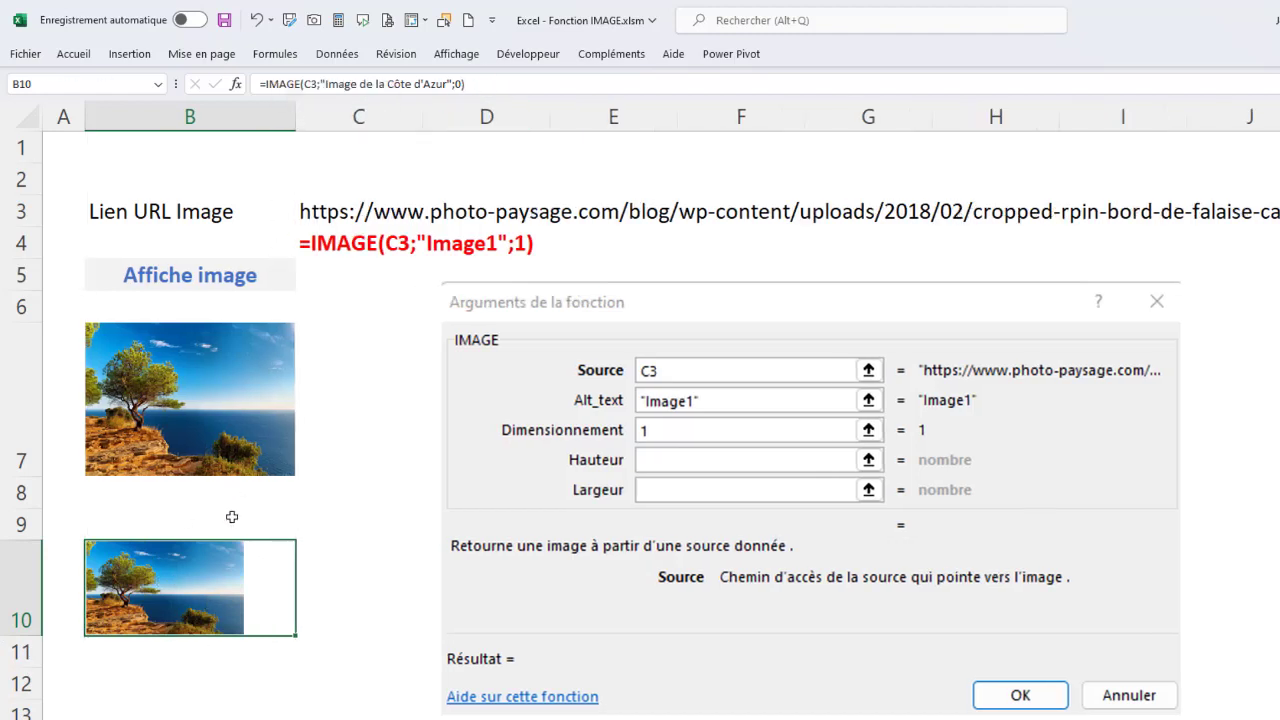
# Change the Dimensionnement argument of the IMAGE formula in B10 to 1 (Remplir la cellule).
pyautogui.click(460, 84)
pyautogui.press('BackSpace')
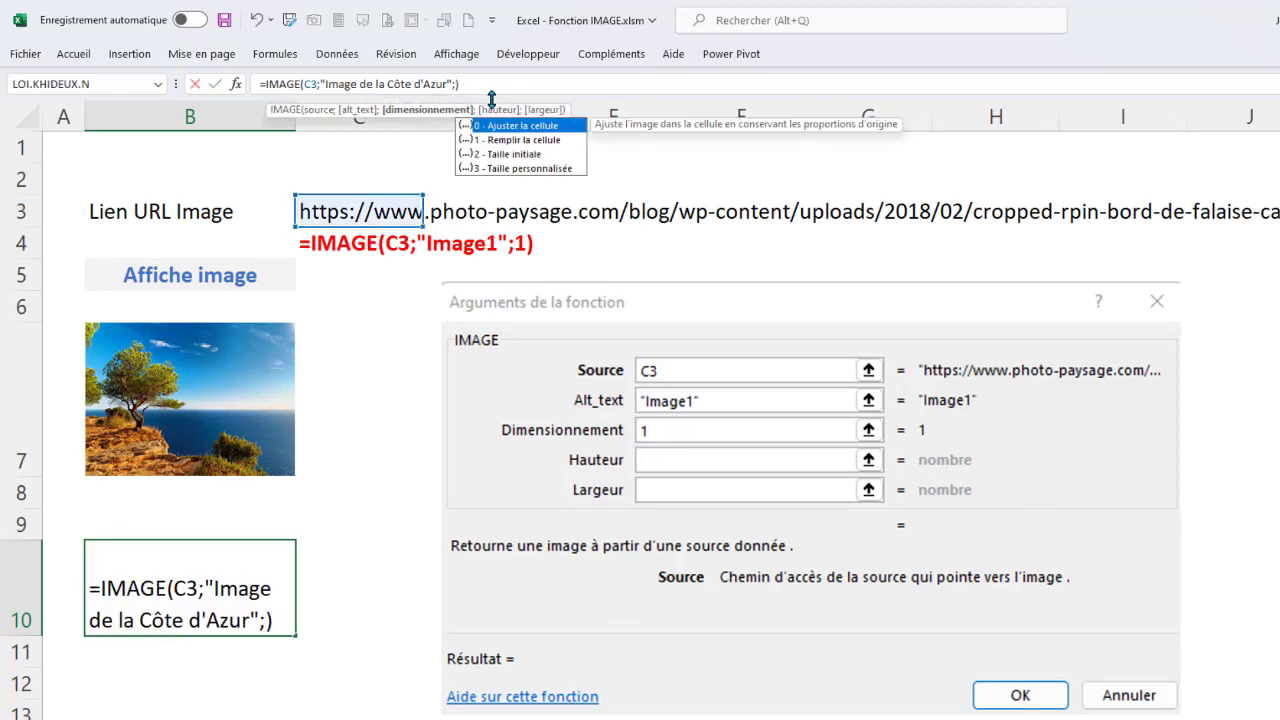
pyautogui.write('1')
pyautogui.press('Return')
# Change the Dimensionnement argument of the IMAGE formula in B10 to 2 (Taille initiale).
pyautogui.click(160, 546)
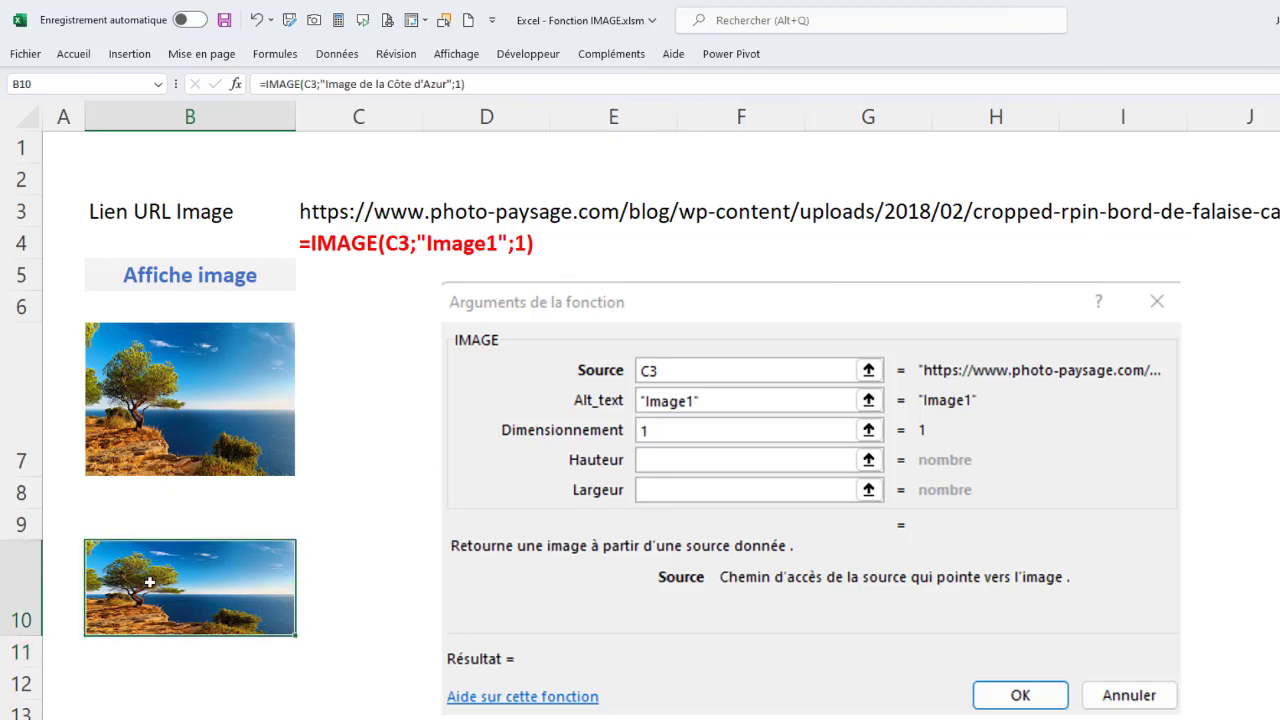
pyautogui.click(465, 84)
pyautogui.press('BackSpace')
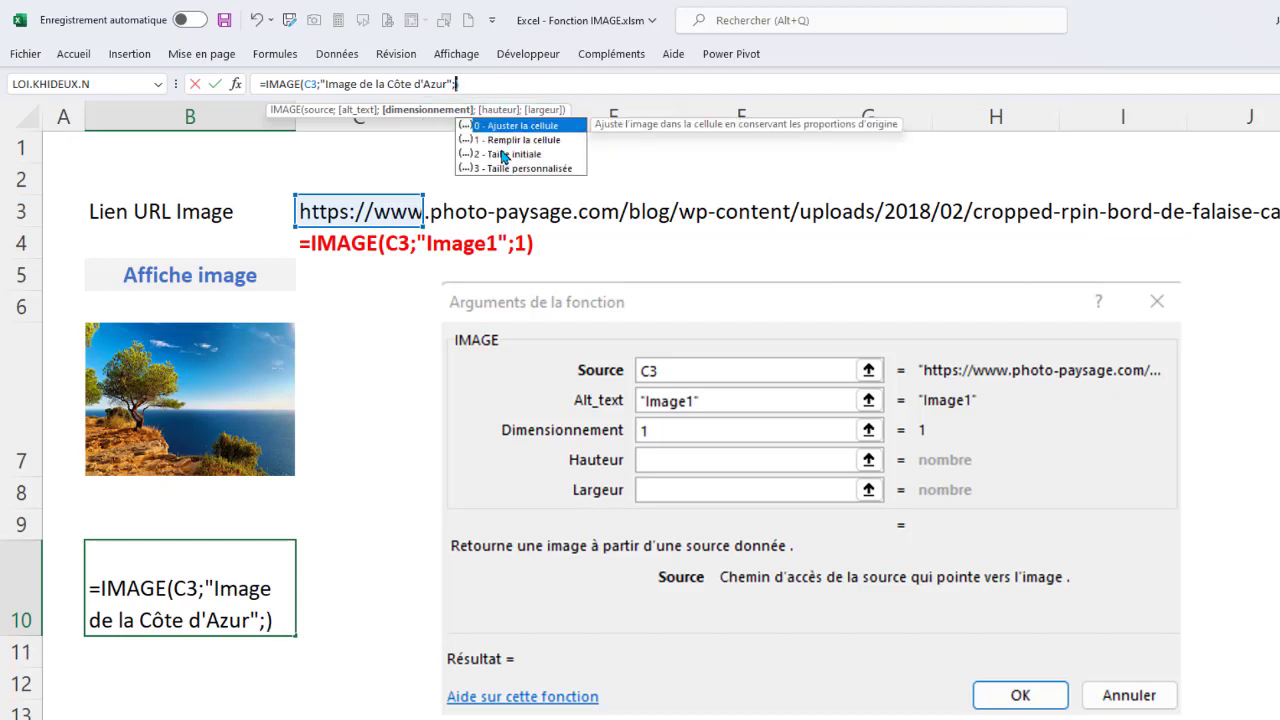
pyautogui.write('2')
pyautogui.press('Return')
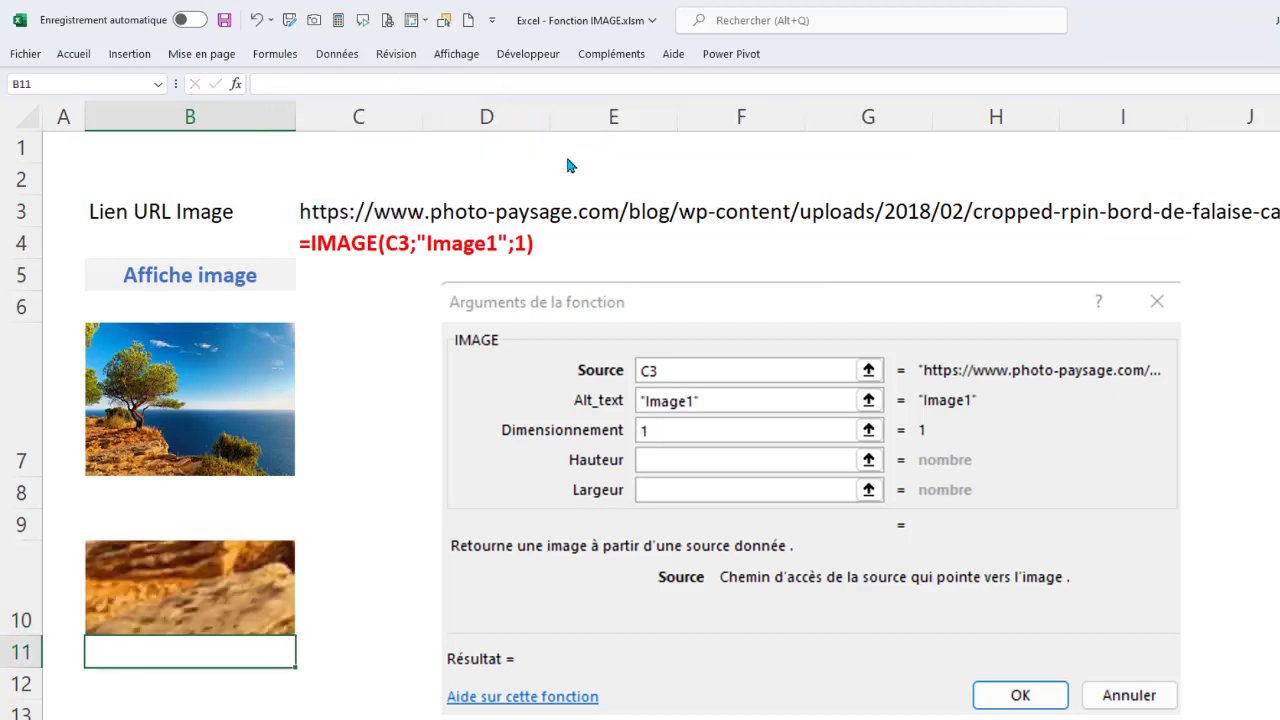
# Enlarge row 10 to nearly twice its height and widen column B to more than double its width.
pyautogui.click(239, 599)
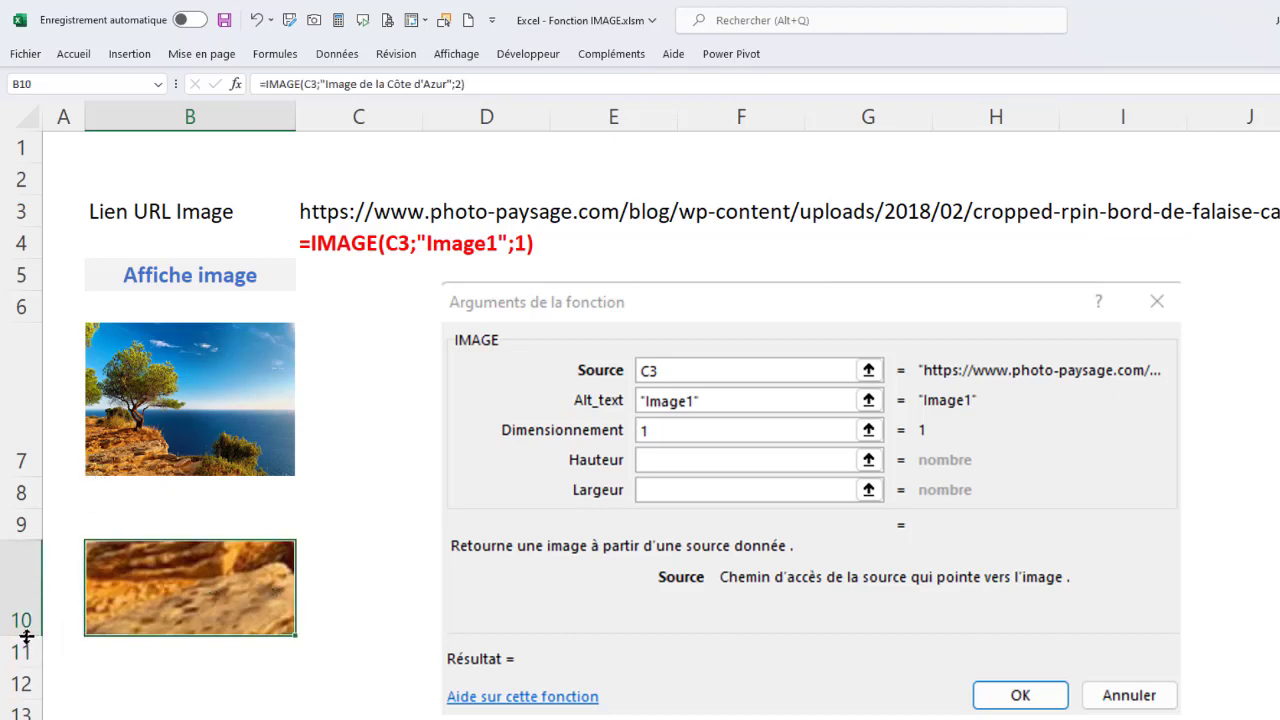
pyautogui.moveTo(24, 637); pyautogui.dragTo(24, 718)
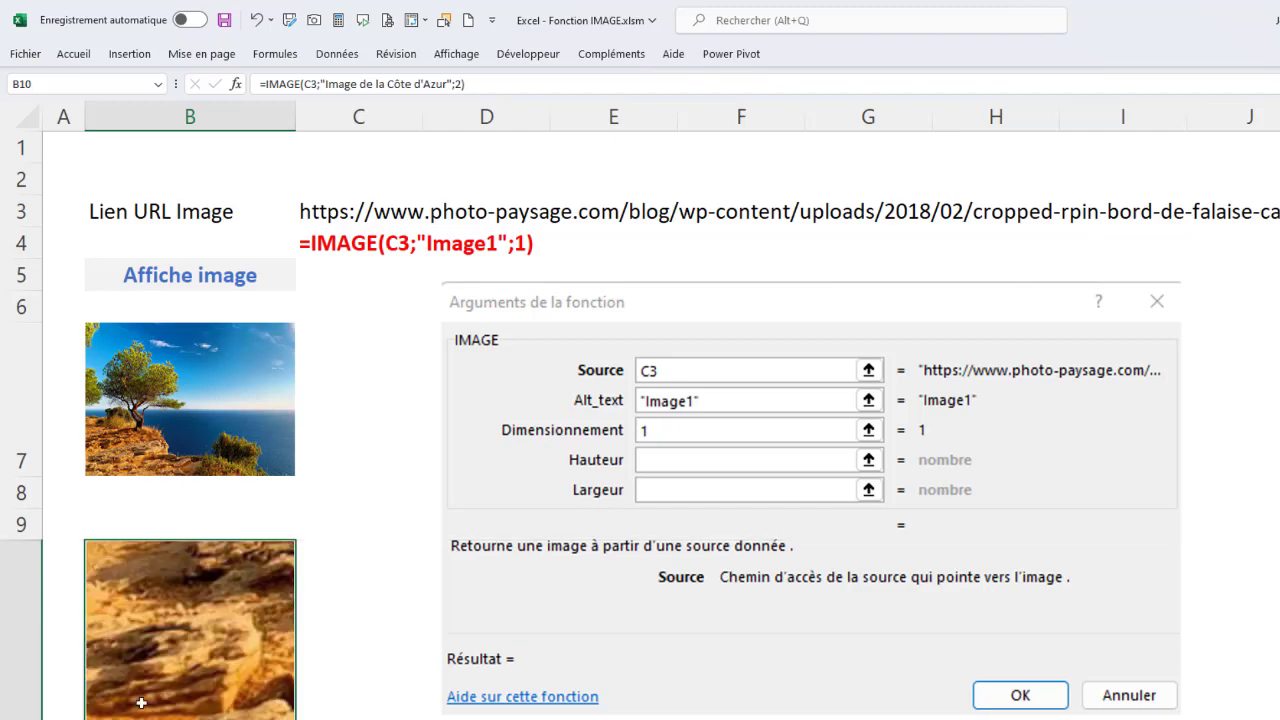
pyautogui.moveTo(295, 117); pyautogui.dragTo(570, 134)
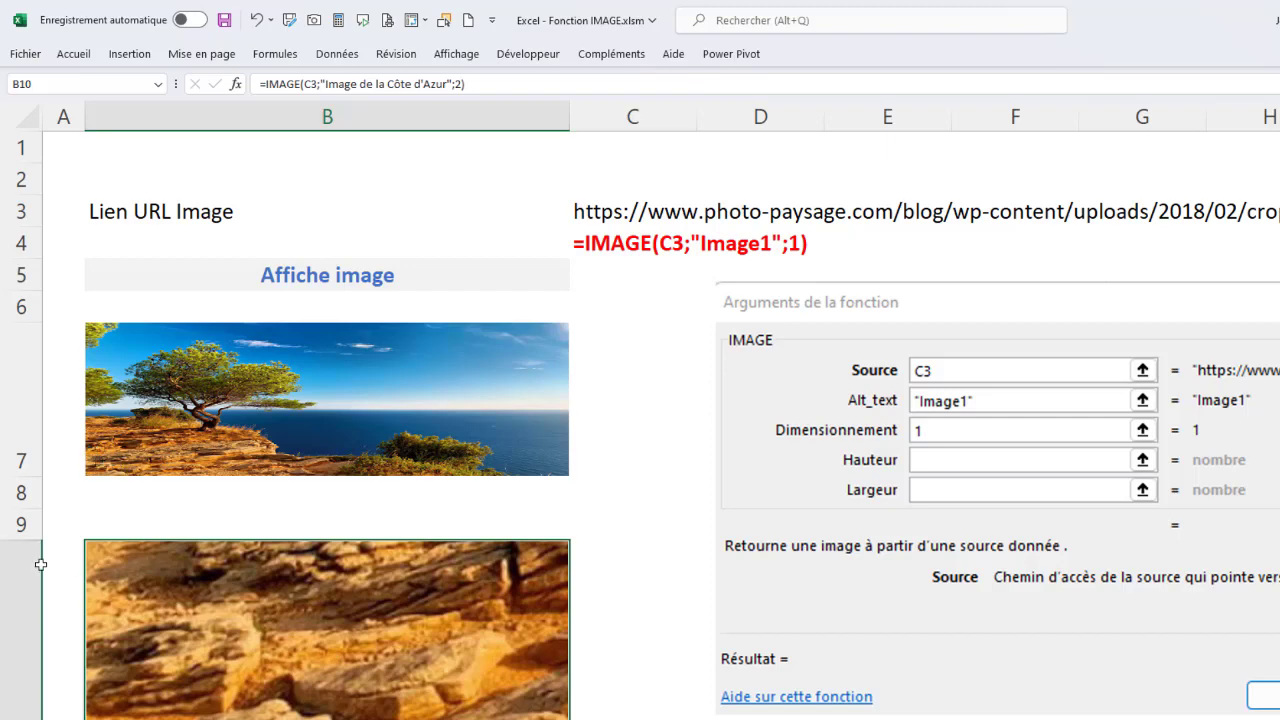
# Change the IMAGE formula in B10 to Dimensionnement 3 (Taille personnalisée) with Hauteur 100 and Largeur 300.
pyautogui.click(463, 84)
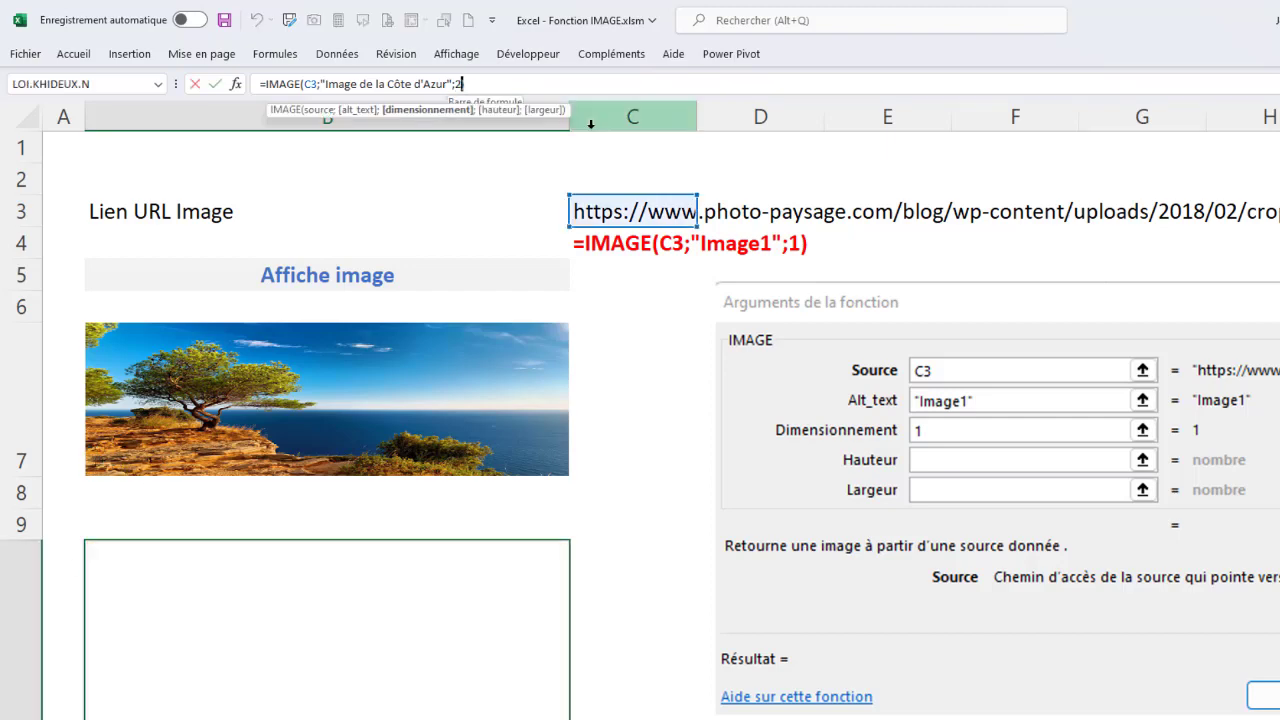
pyautogui.press('BackSpace')
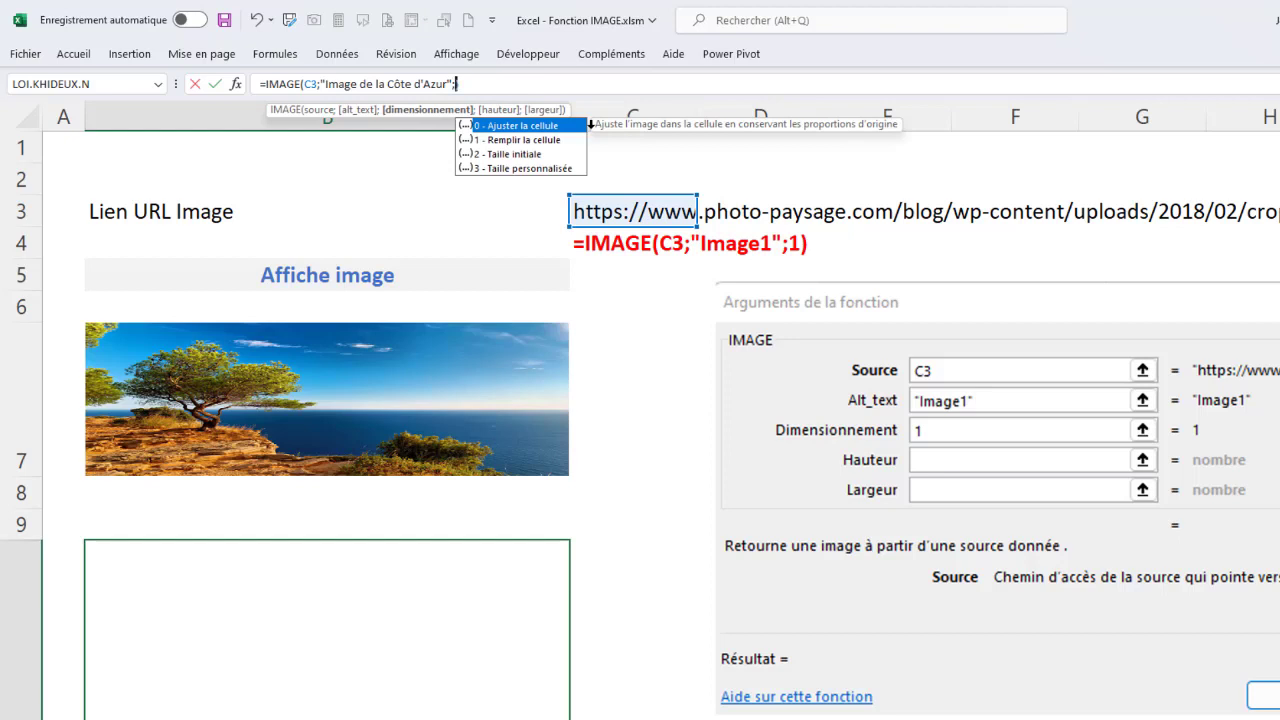
pyautogui.click(512, 170)
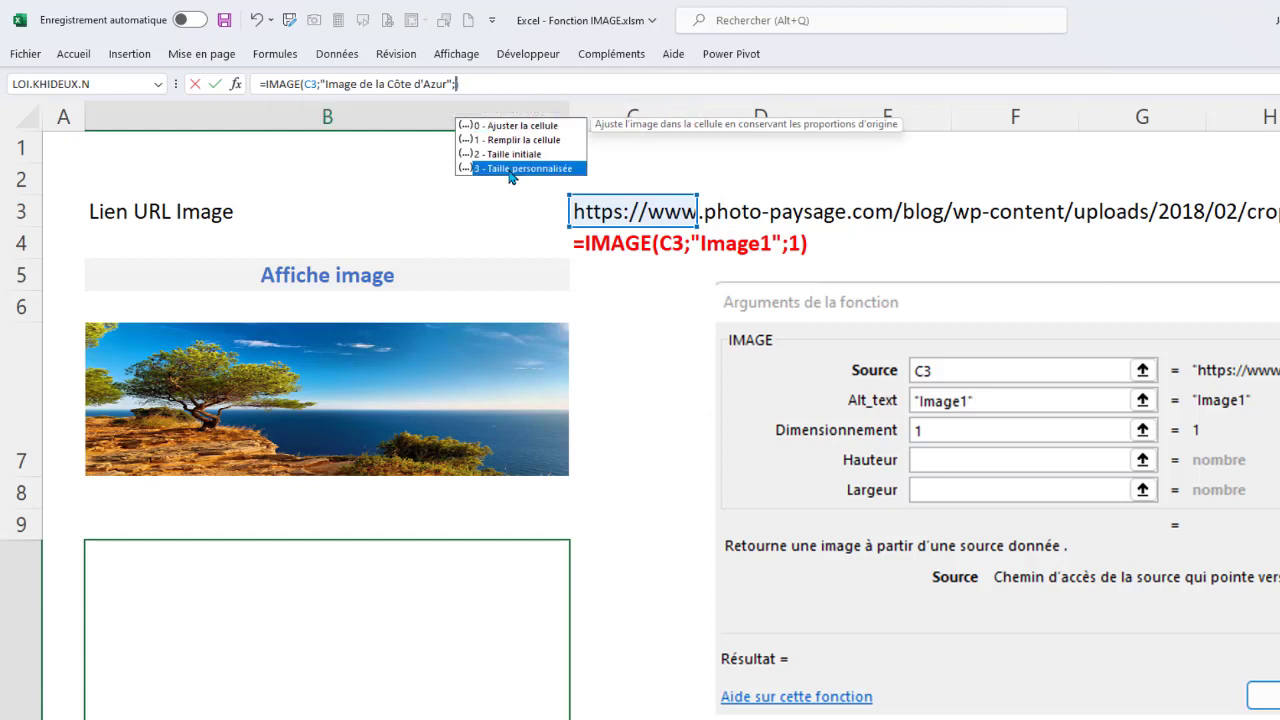
pyautogui.doubleClick(512, 170)
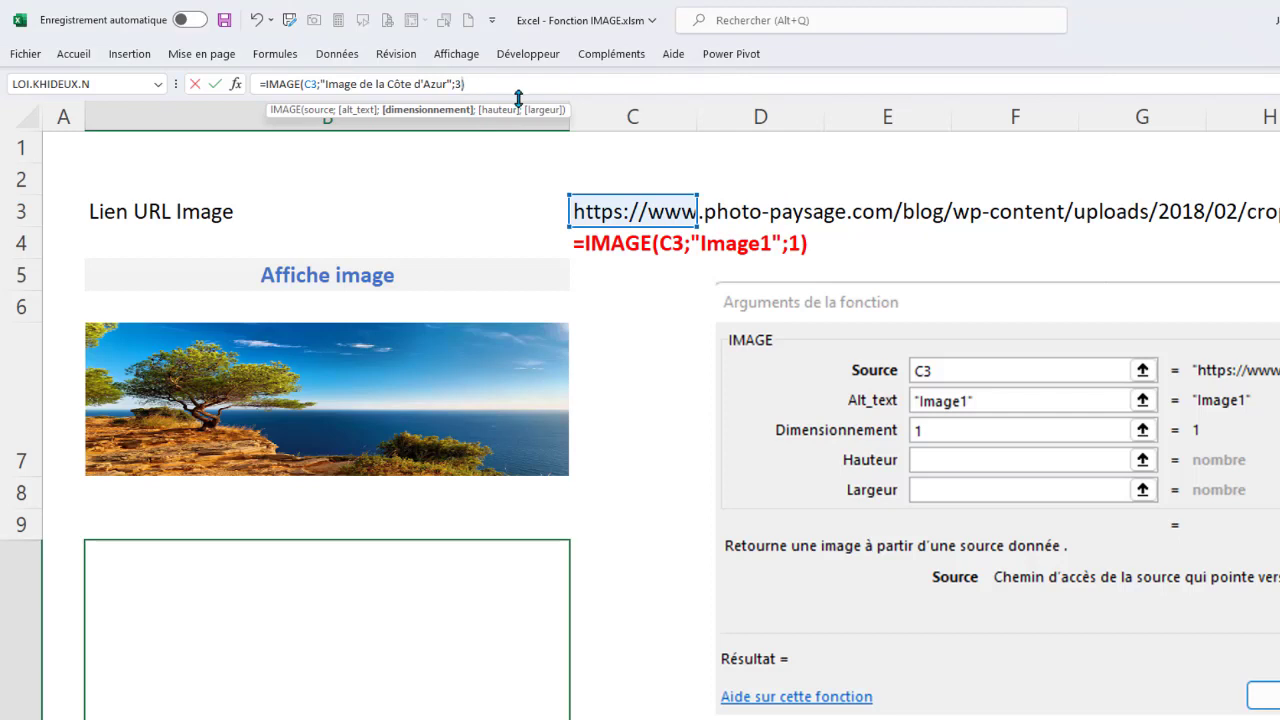
pyautogui.write(';')
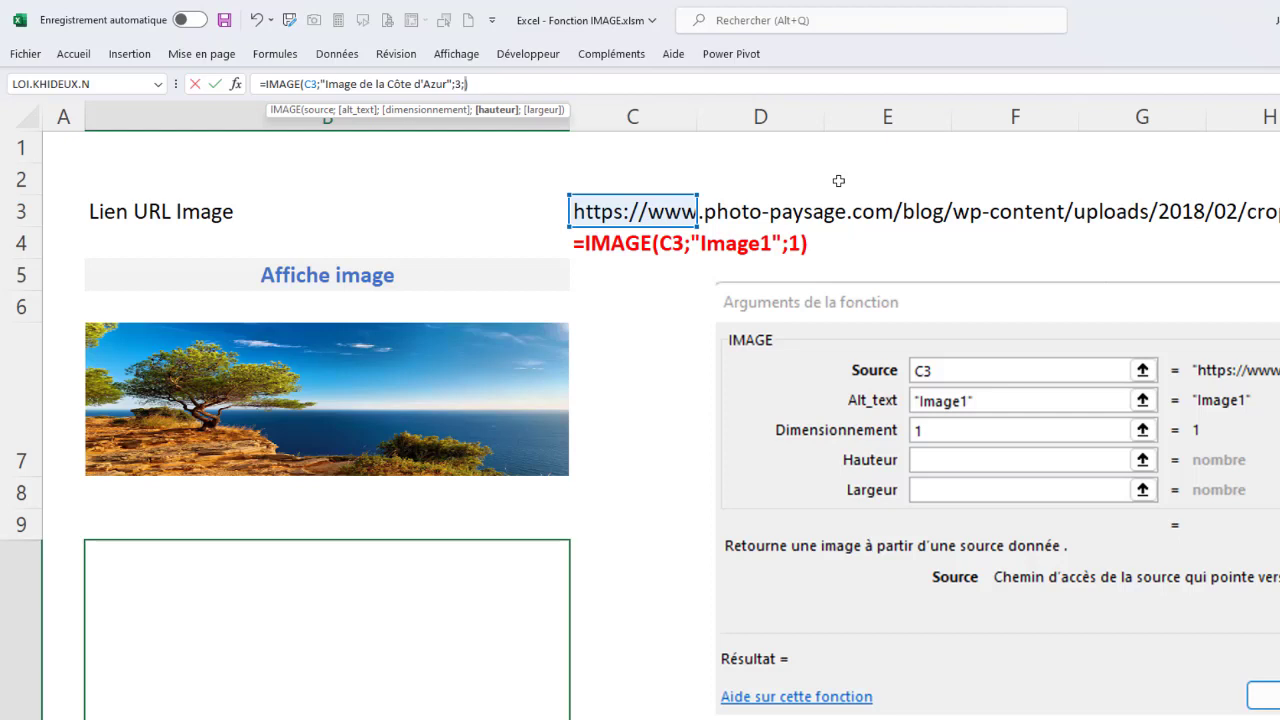
pyautogui.write('100;300')
pyautogui.press('Return')
# Set the Hauteur argument of the IMAGE formula in B10 to 200.
pyautogui.click(379, 677)
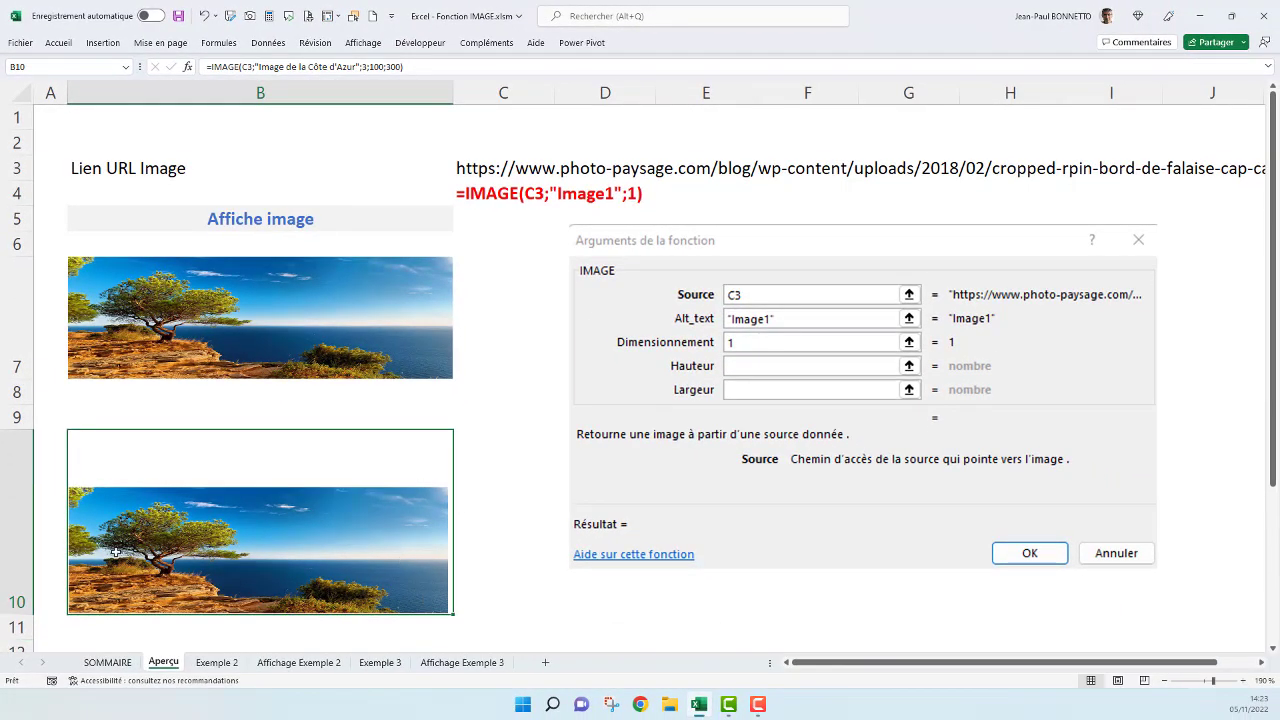
pyautogui.click(371, 66)
pyautogui.press('Delete')
pyautogui.write('2')
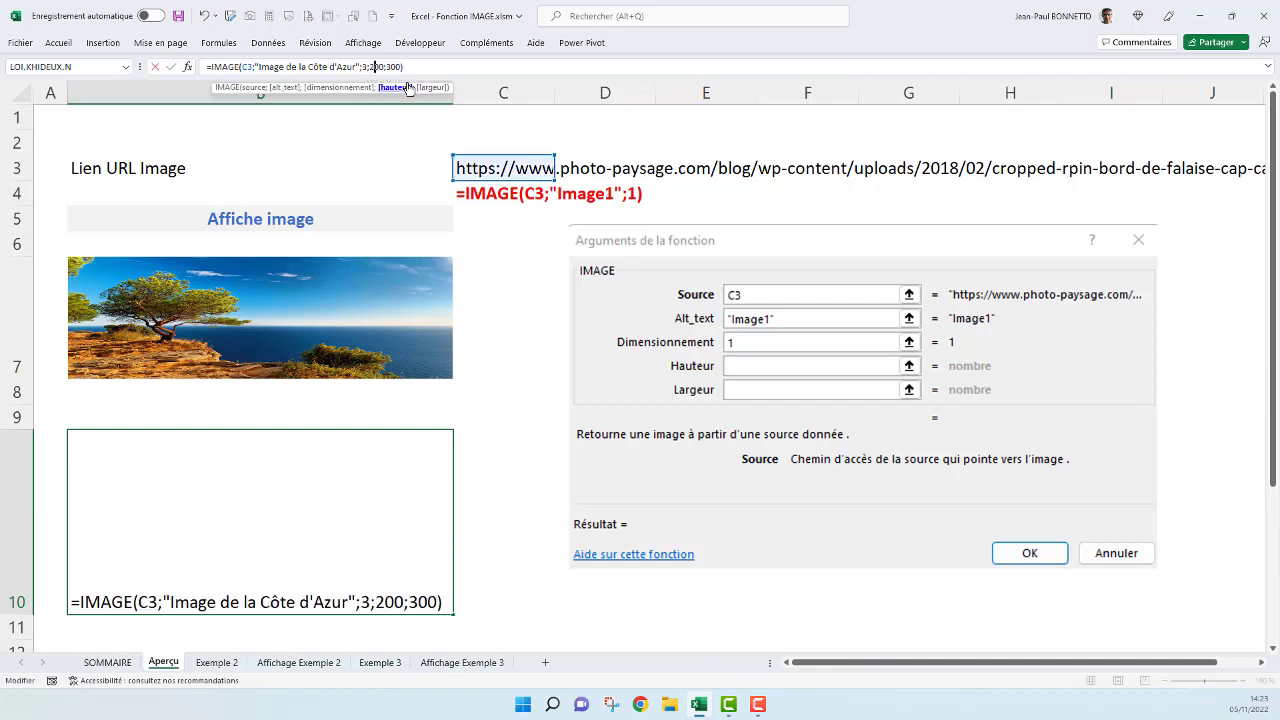
pyautogui.press('Return')
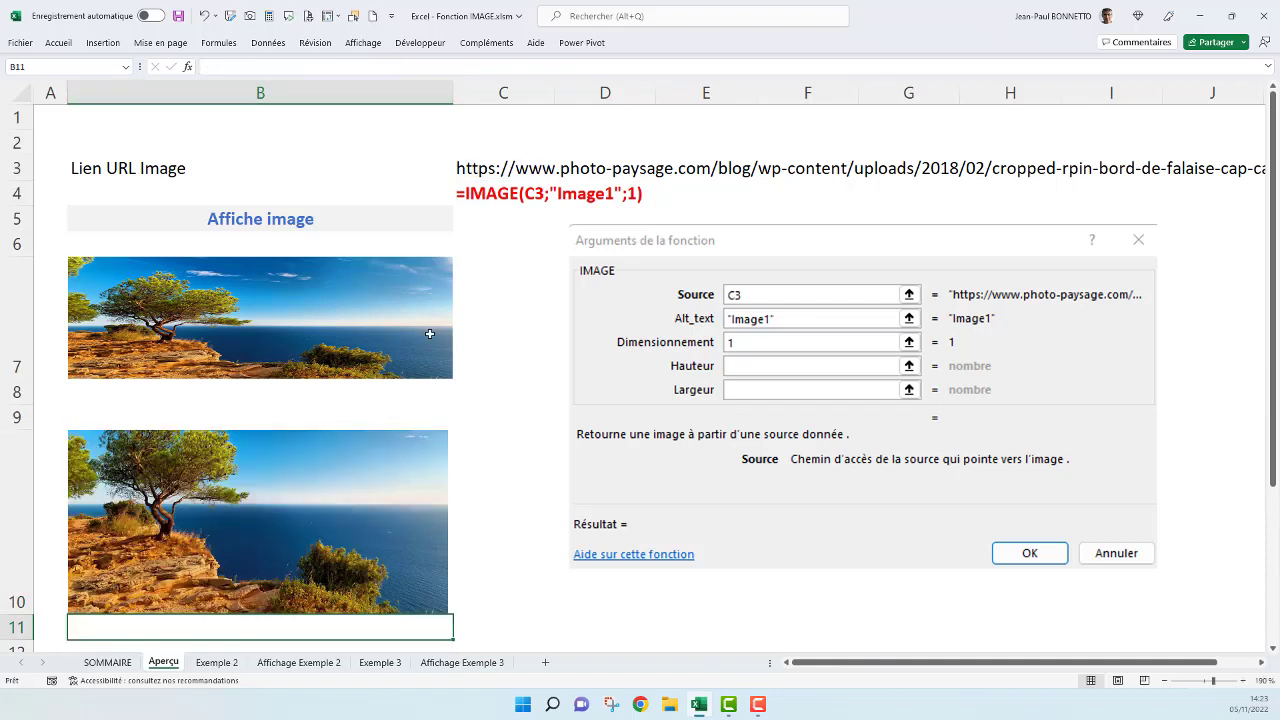
# Set the Hauteur argument of the IMAGE formula in B10 to 150.
pyautogui.click(267, 496)
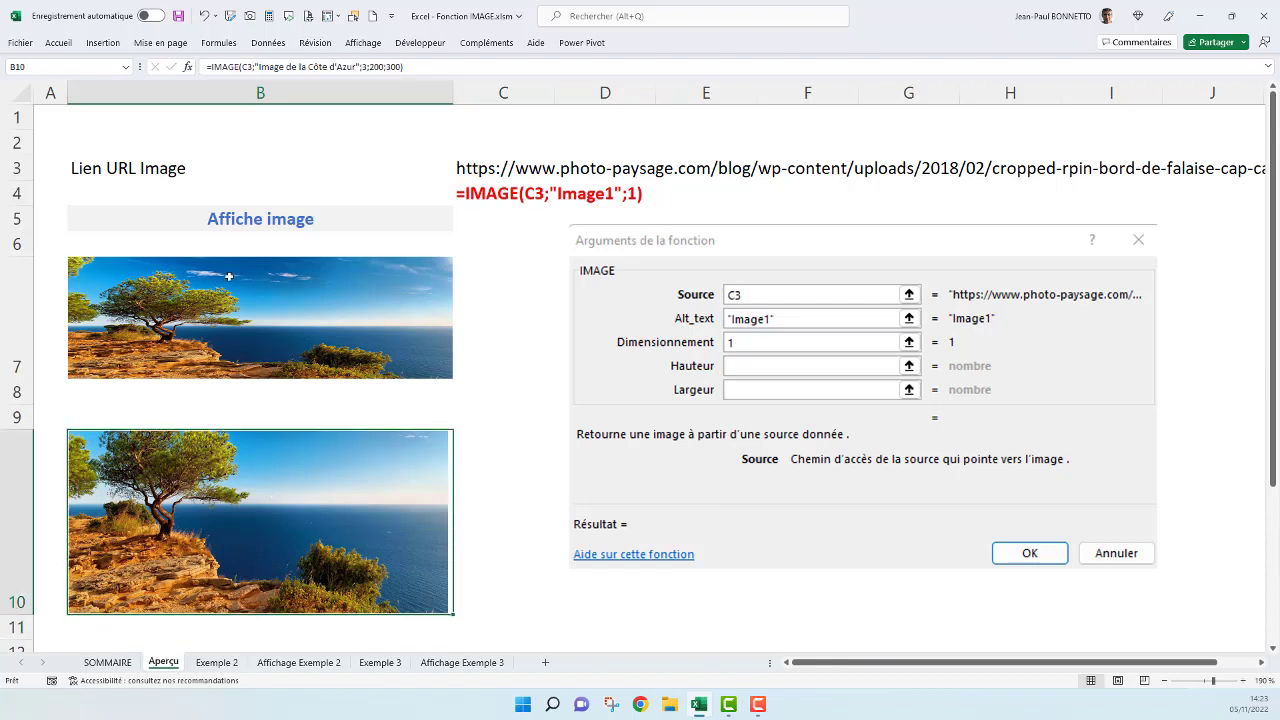
pyautogui.doubleClick(377, 67)
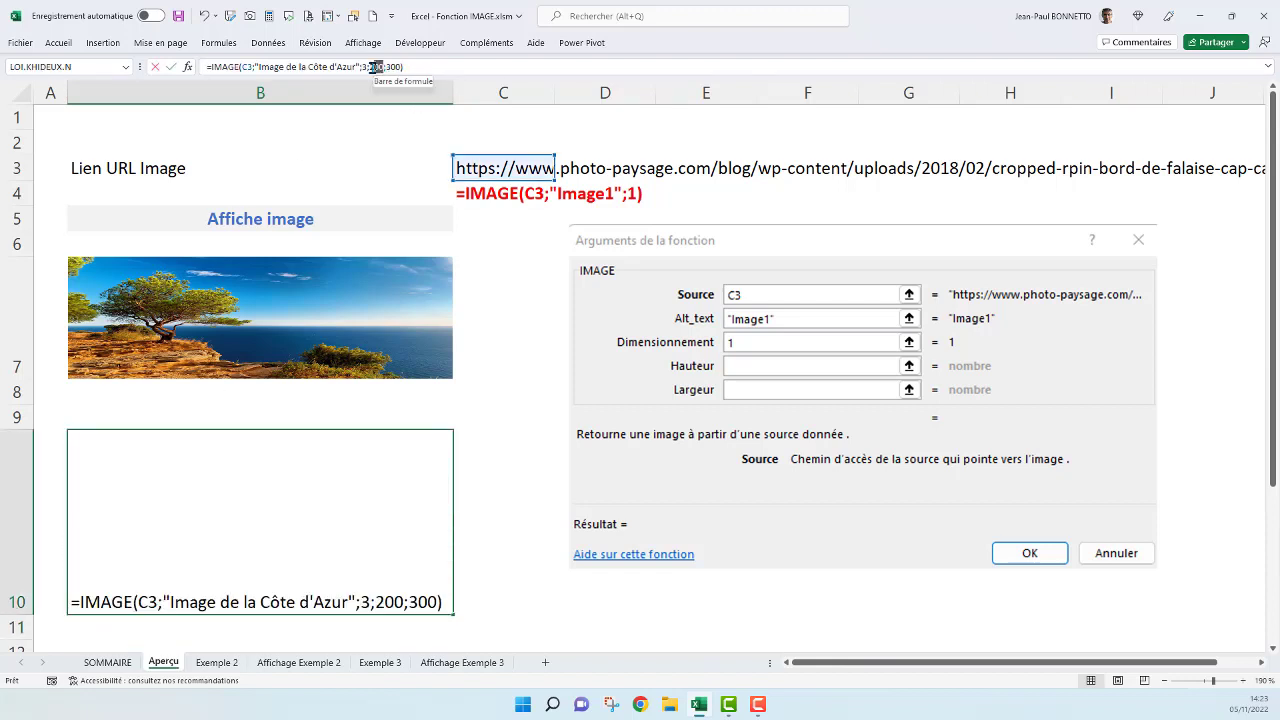
pyautogui.write('150')
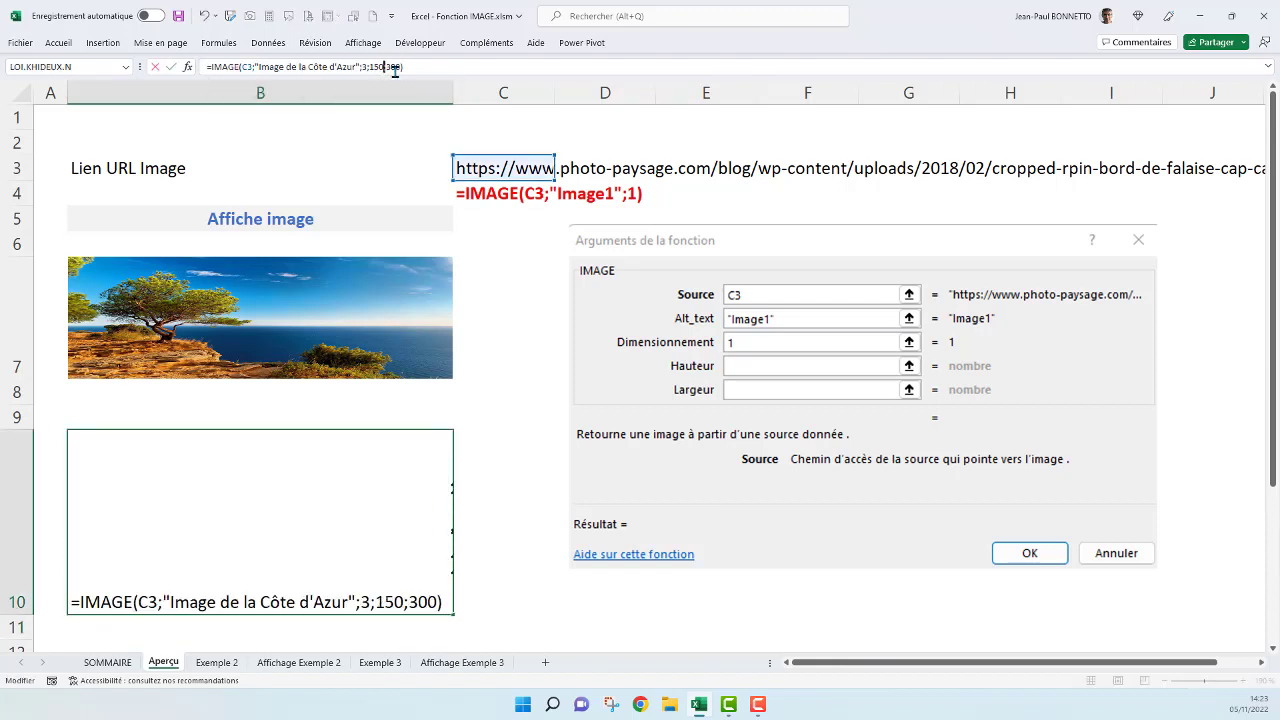
pyautogui.press('Return')
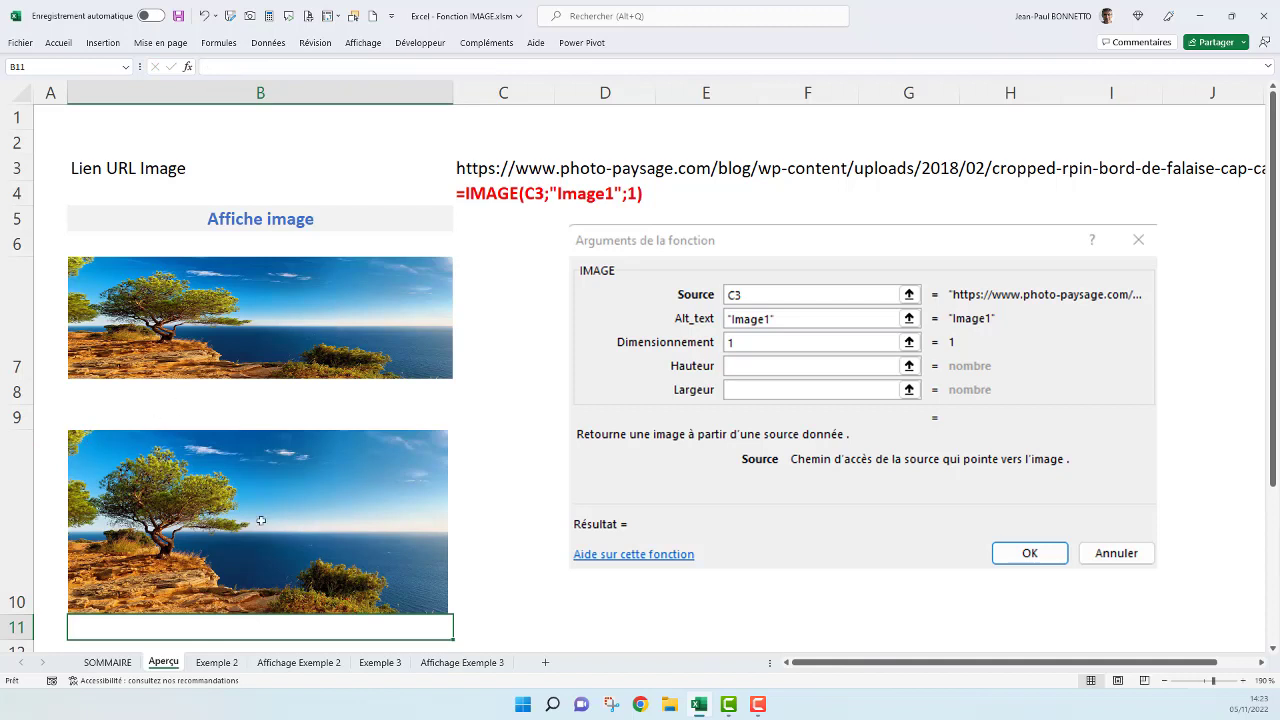
# Remove the custom height and width from the IMAGE formula in B10 and set Dimensionnement to 1 (Remplir la cellule).
pyautogui.click(221, 497)
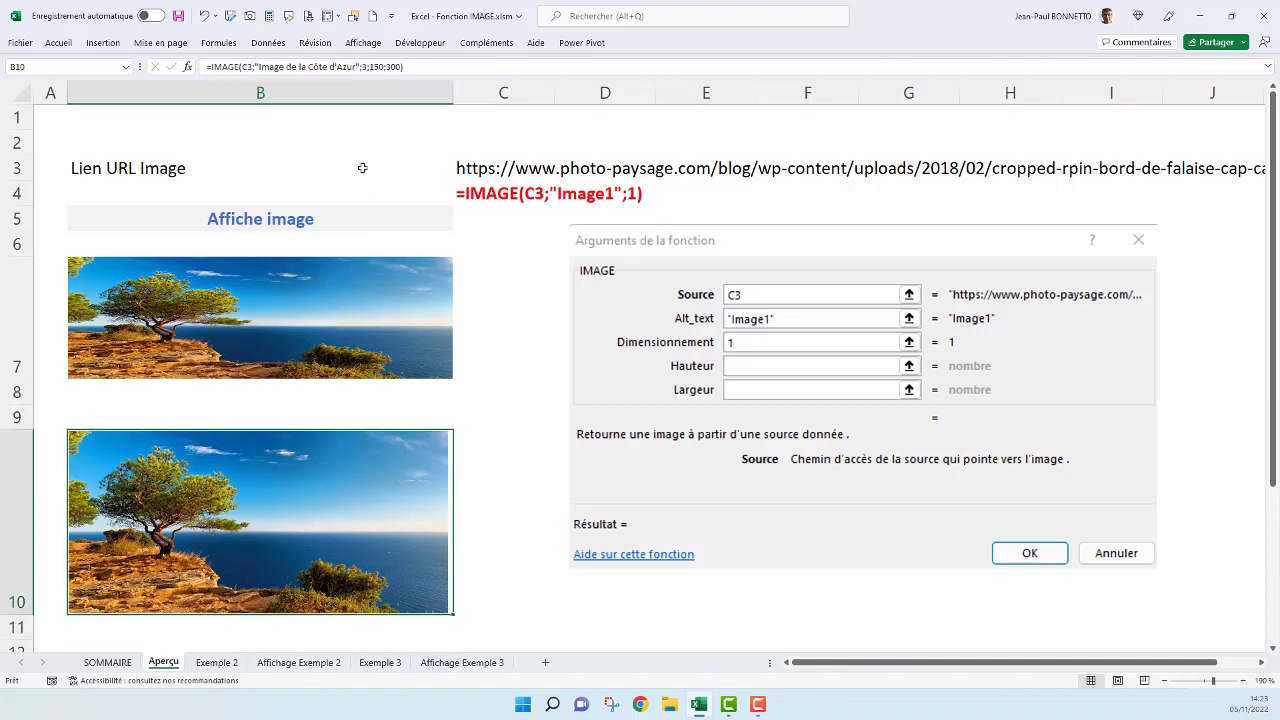
pyautogui.click(377, 64)
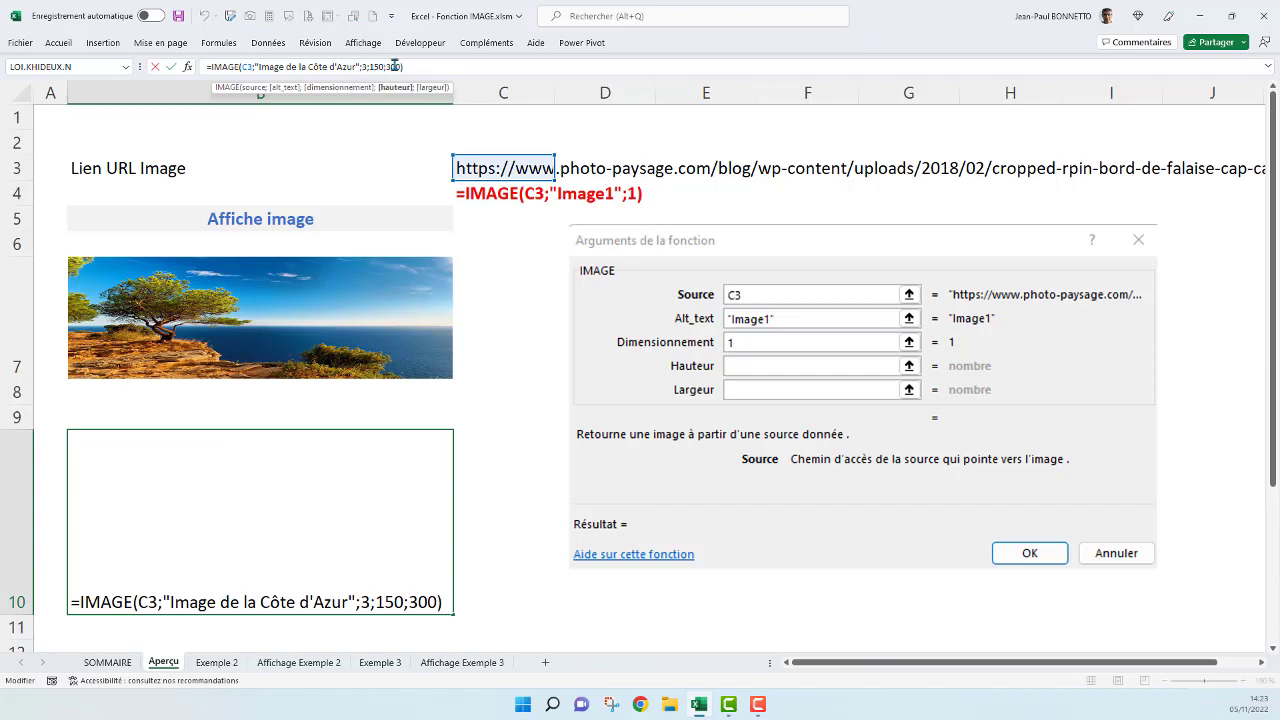
pyautogui.doubleClick(252, 450)
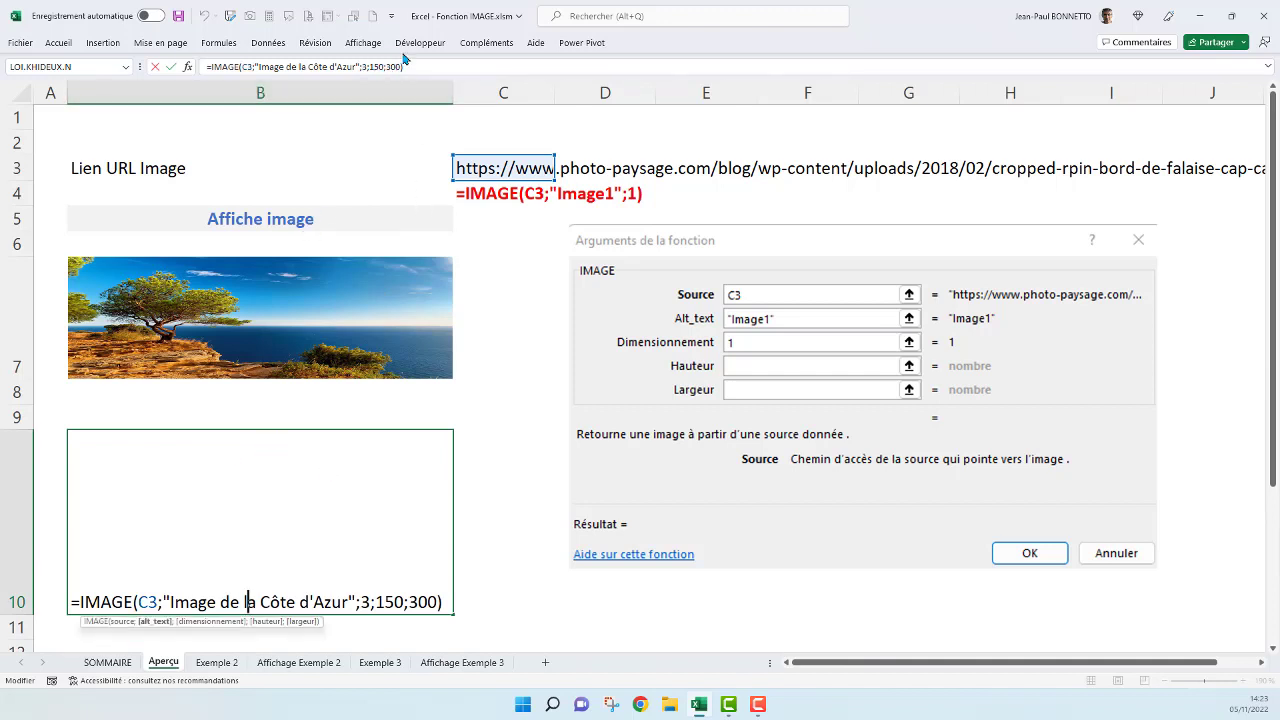
pyautogui.moveTo(400, 66); pyautogui.dragTo(362, 66)
pyautogui.press('Delete')
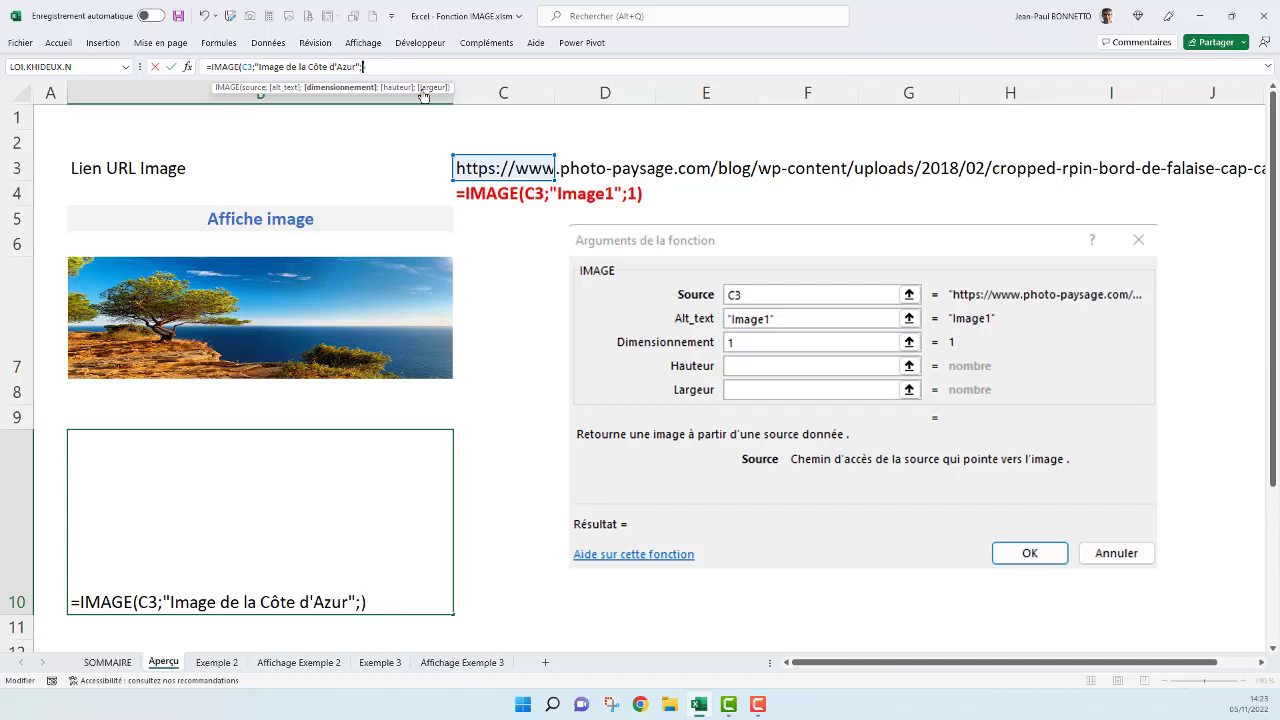
pyautogui.press('BackSpace')
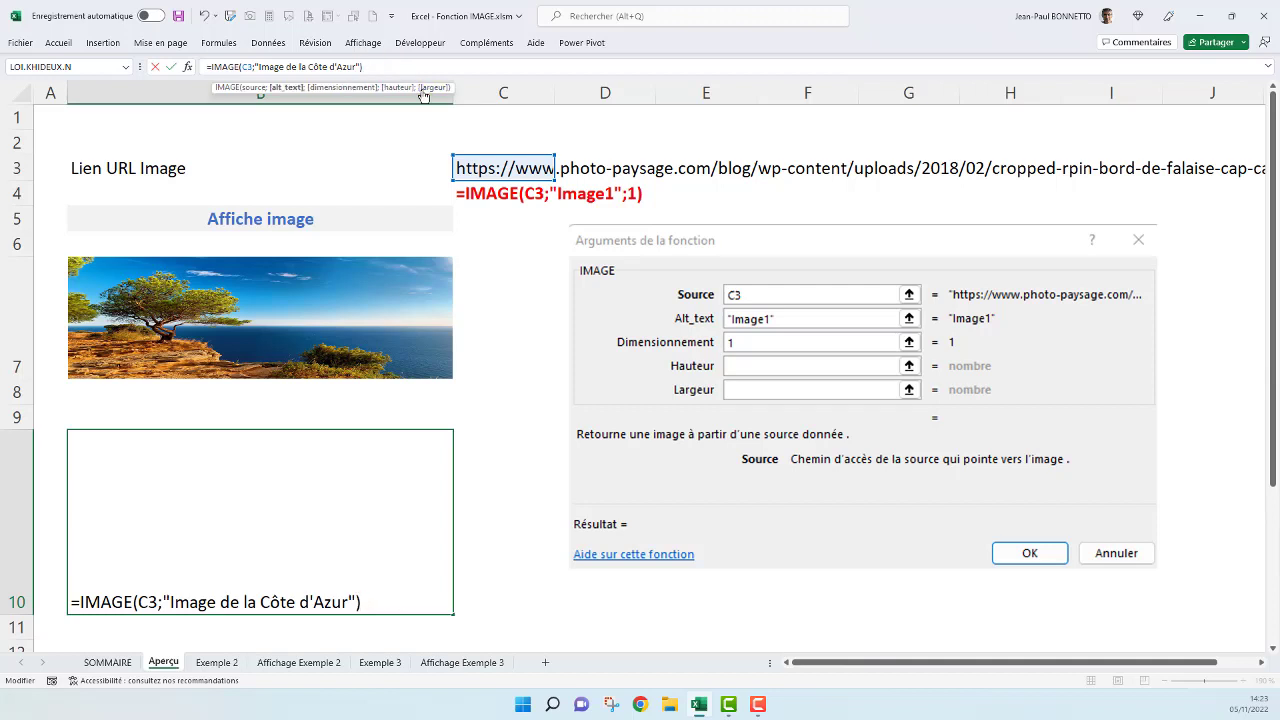
pyautogui.write(';')
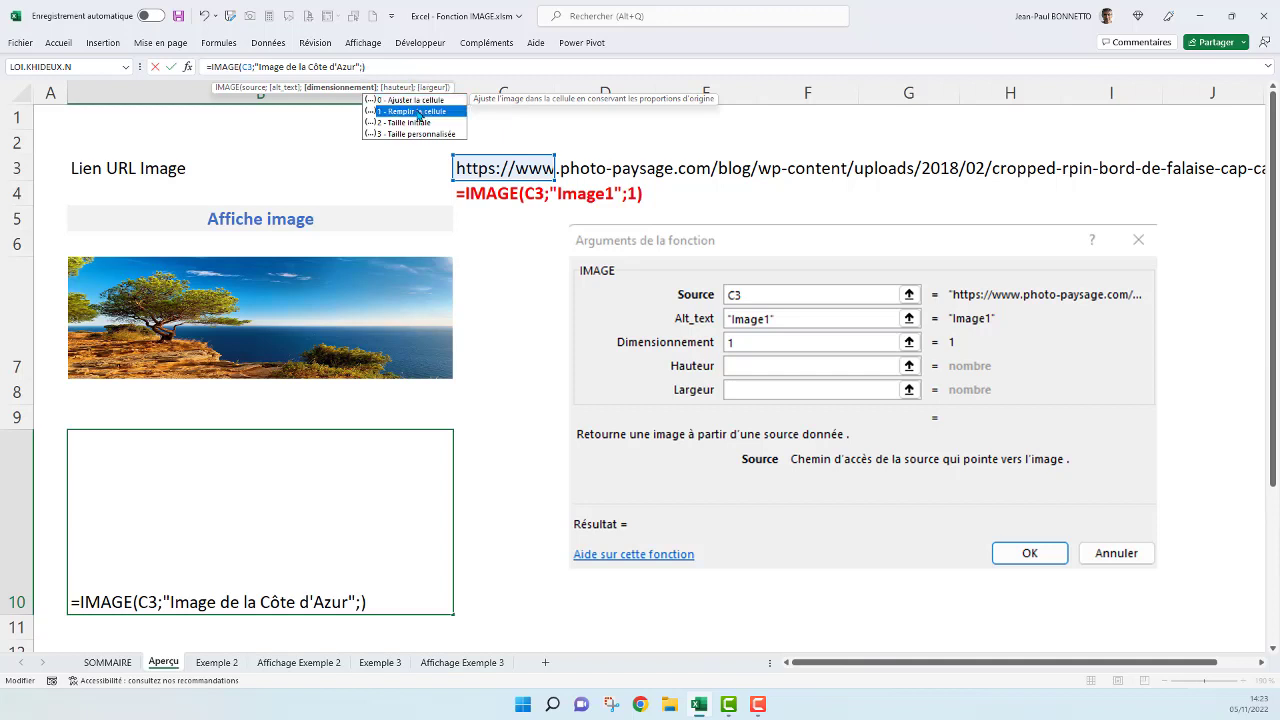
pyautogui.doubleClick(419, 111)
pyautogui.press('Return')
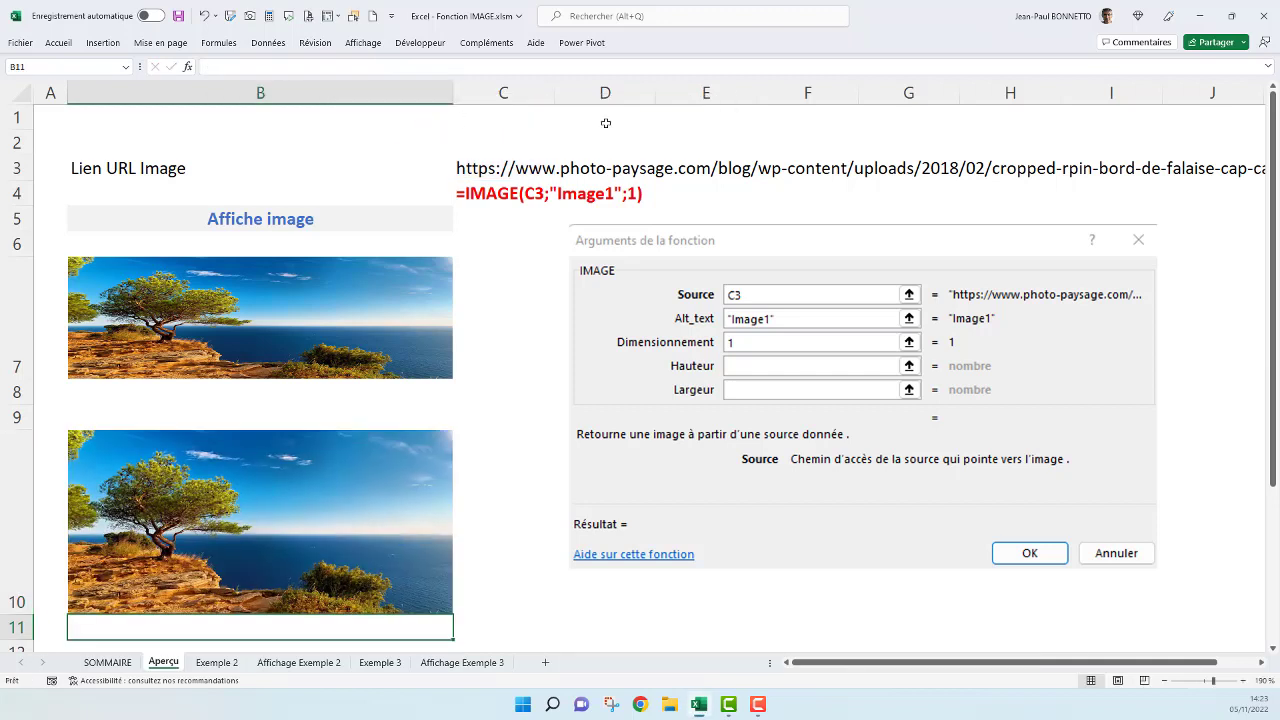
# Narrow column B to about two thirds of its width and select cell B10.
pyautogui.moveTo(454, 96); pyautogui.dragTo(311, 105)
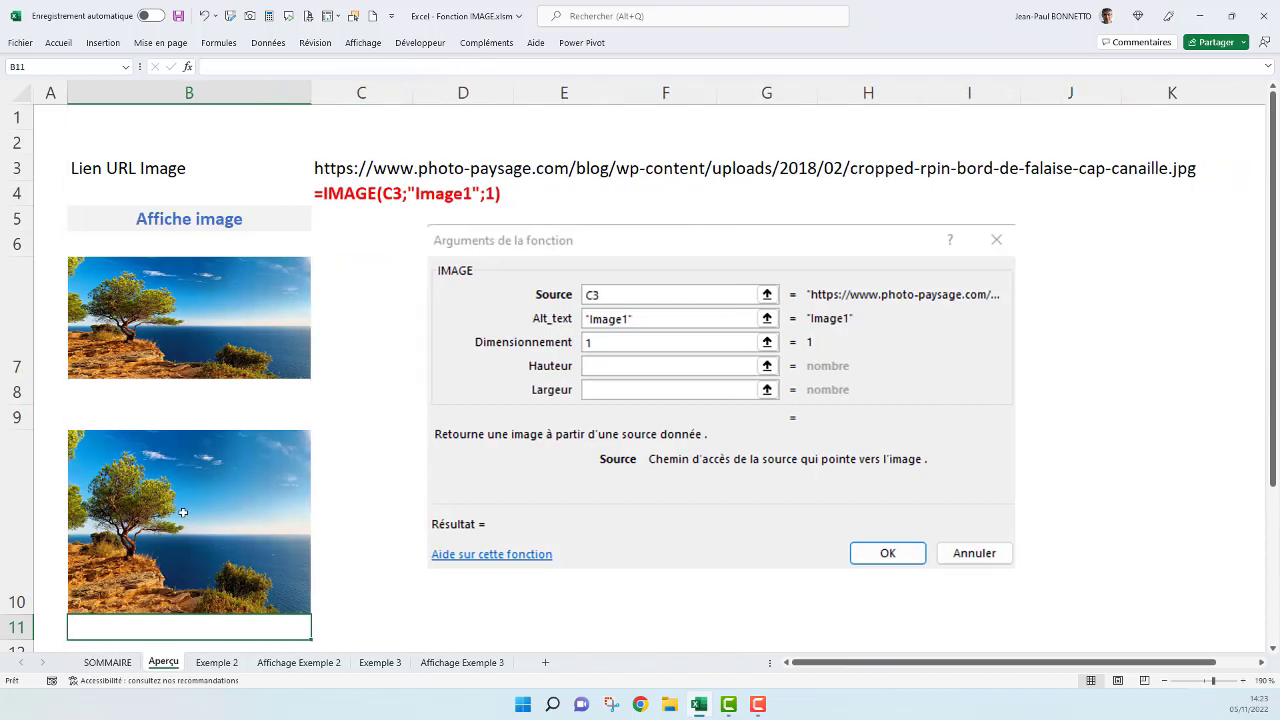
pyautogui.click(180, 509)
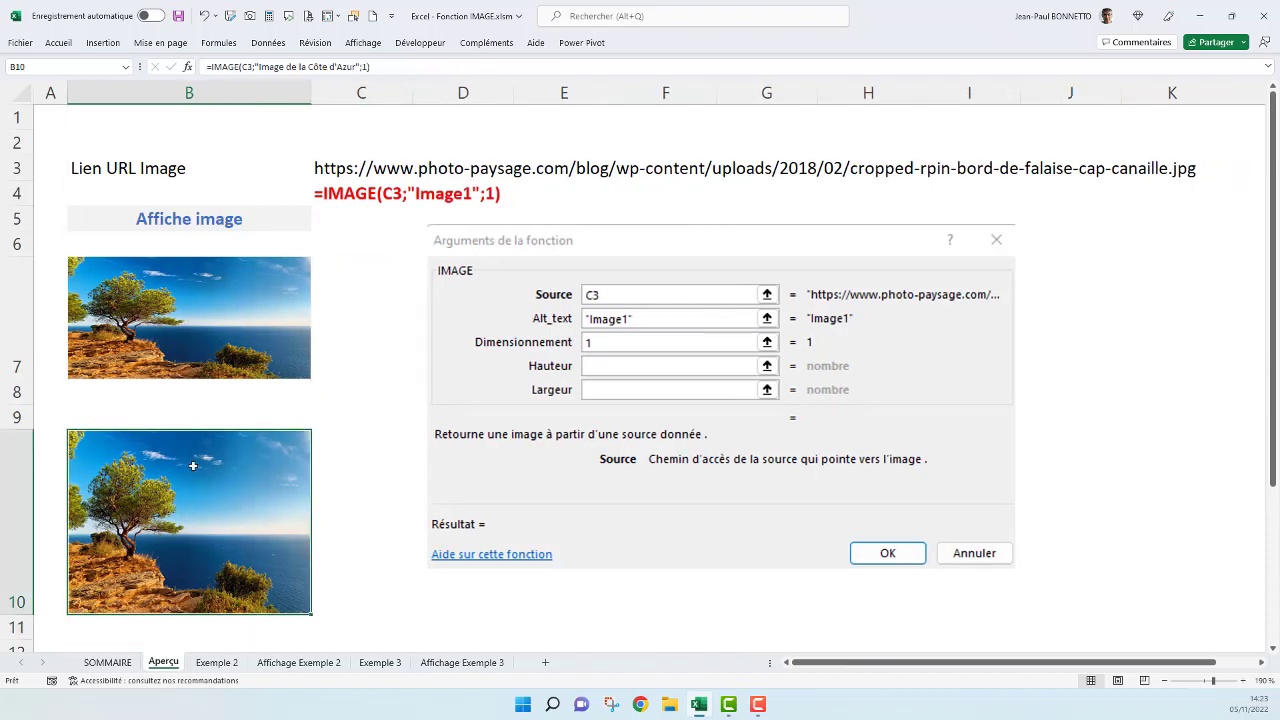
pyautogui.click(346, 166)
pyautogui.click(196, 490)
# Switch to Chrome, search Google for "IMAGE mONTAGNE" and show the image results.
pyautogui.click(644, 704)
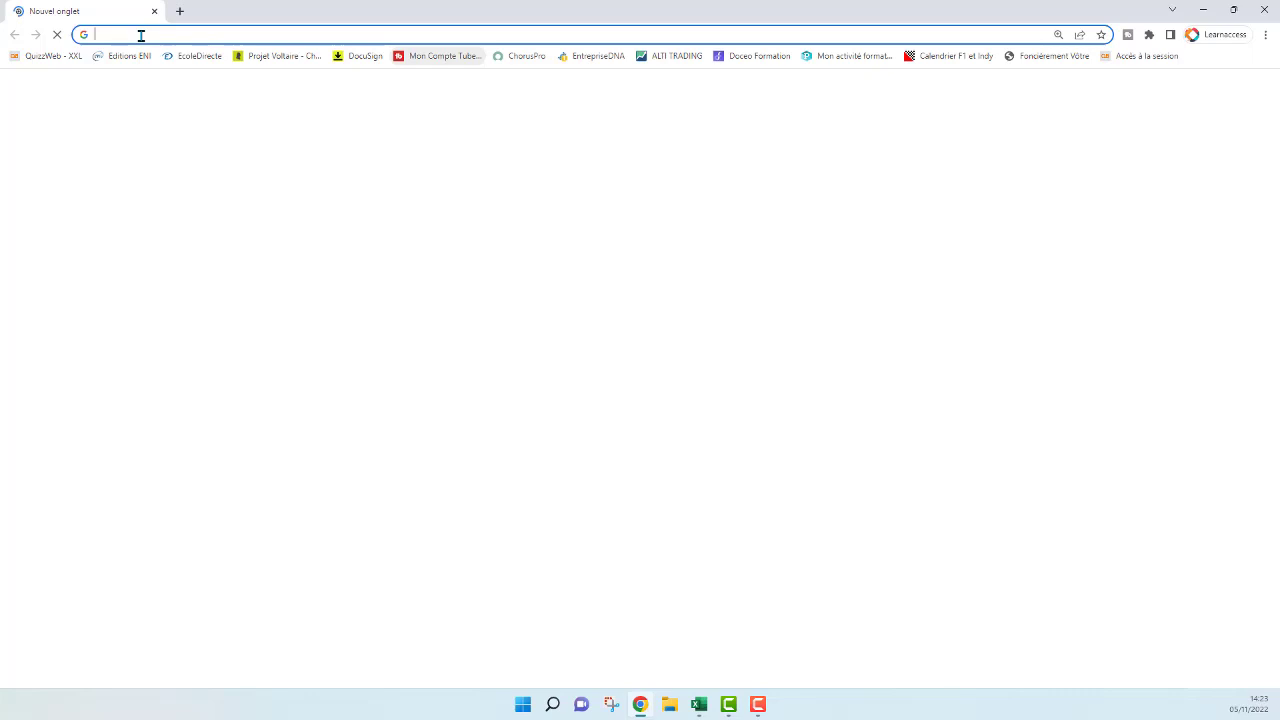
pyautogui.write('IMAGE mONTAGNE')
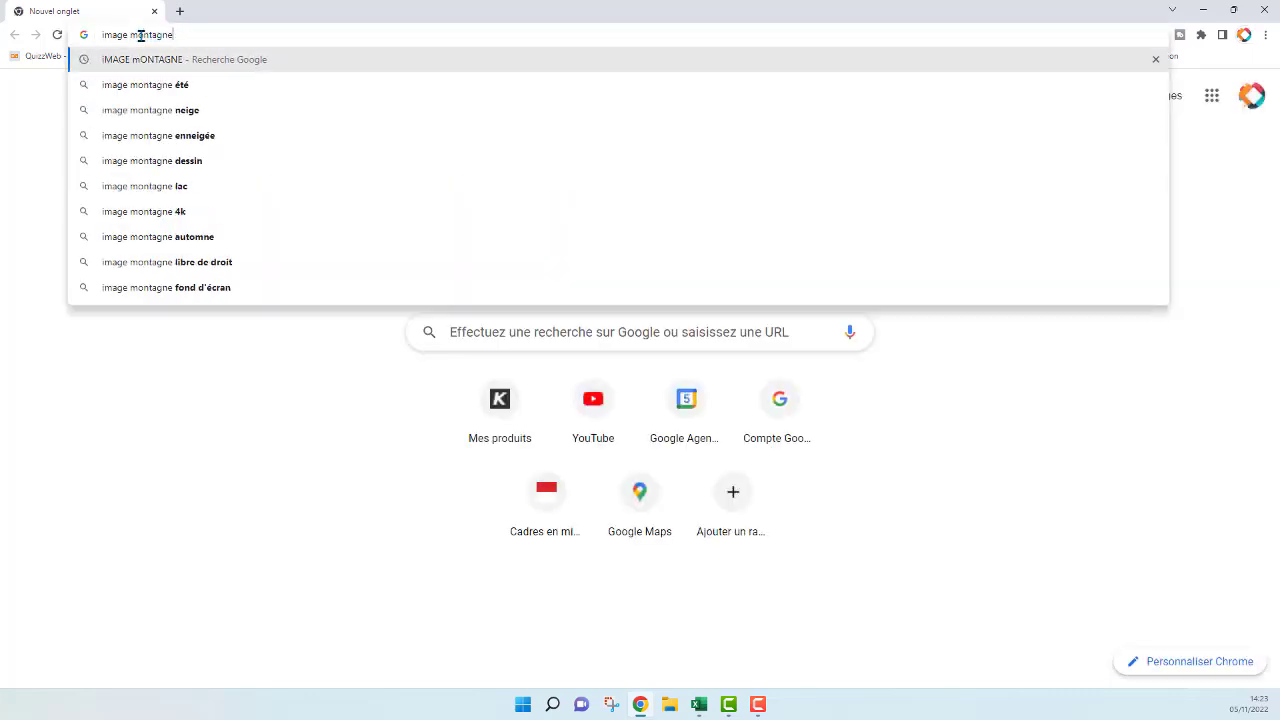
pyautogui.press('Return')
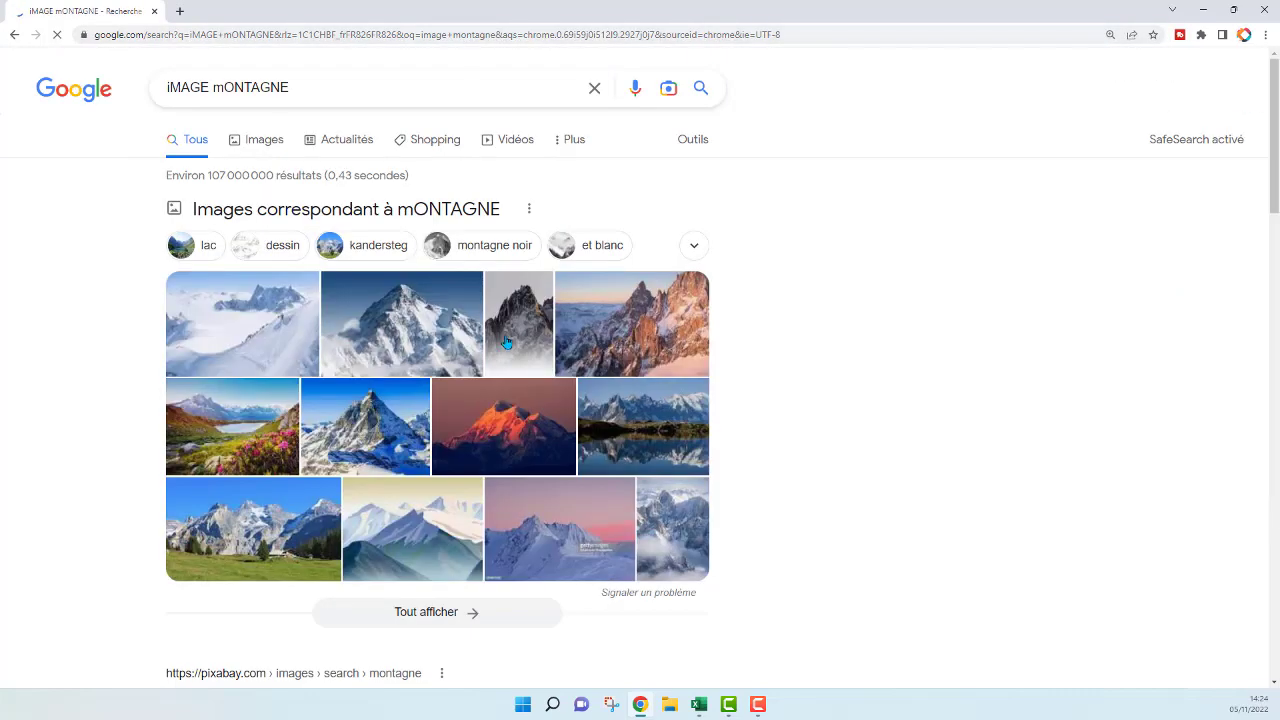
pyautogui.click(266, 145)
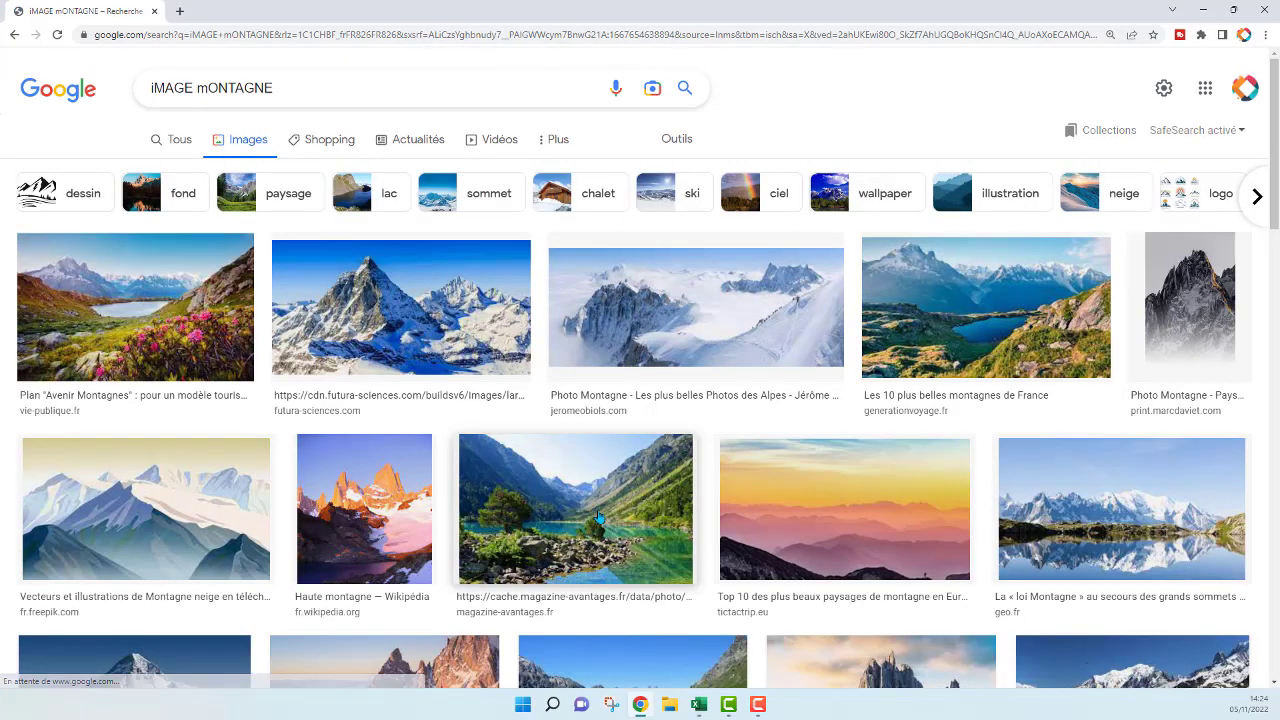
# Open the departements.fr mountain landscape result "Les Départements de montagne en piste" and copy its image address.
pyautogui.scroll(-10, 357, 600)
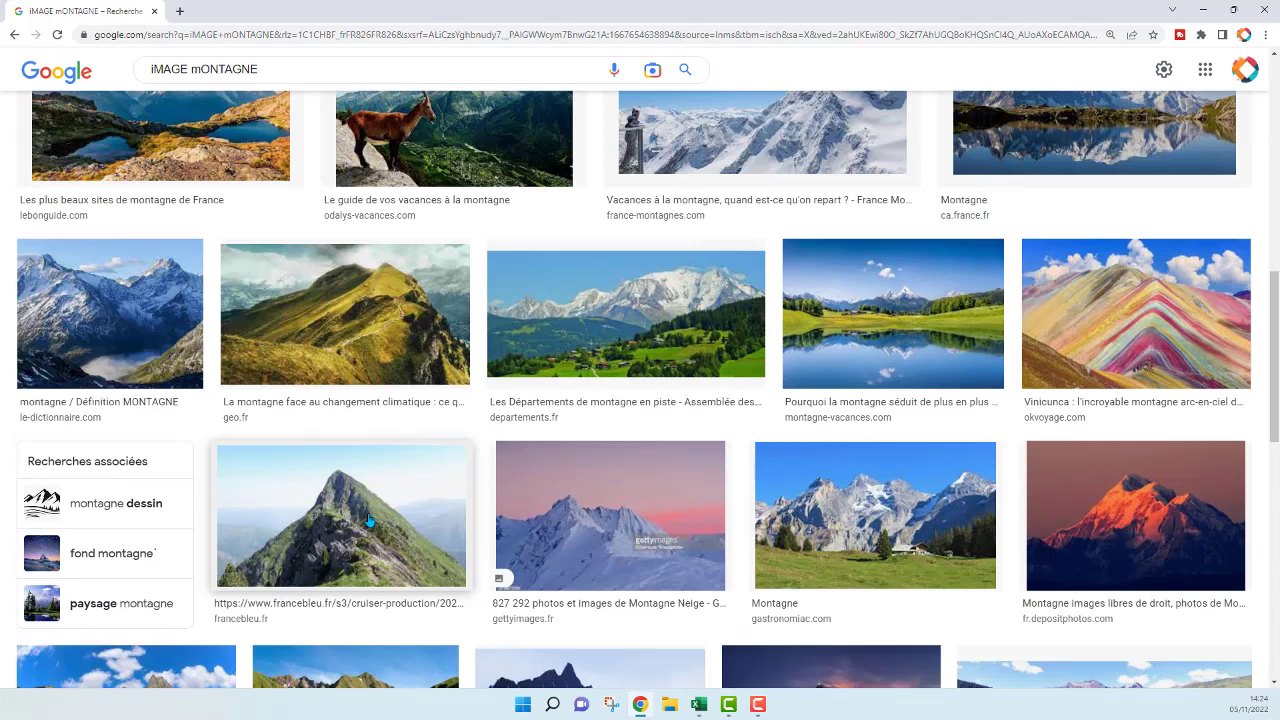
pyautogui.click(651, 330)
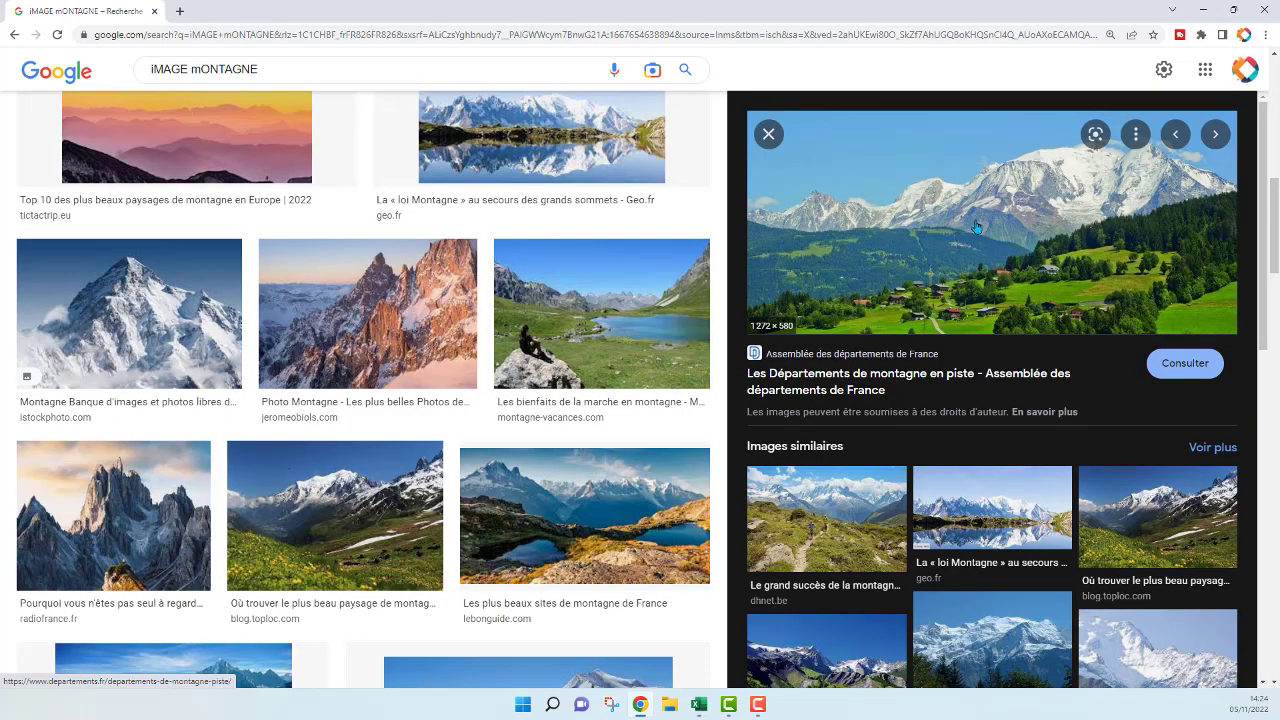
pyautogui.rightClick(1001, 221)
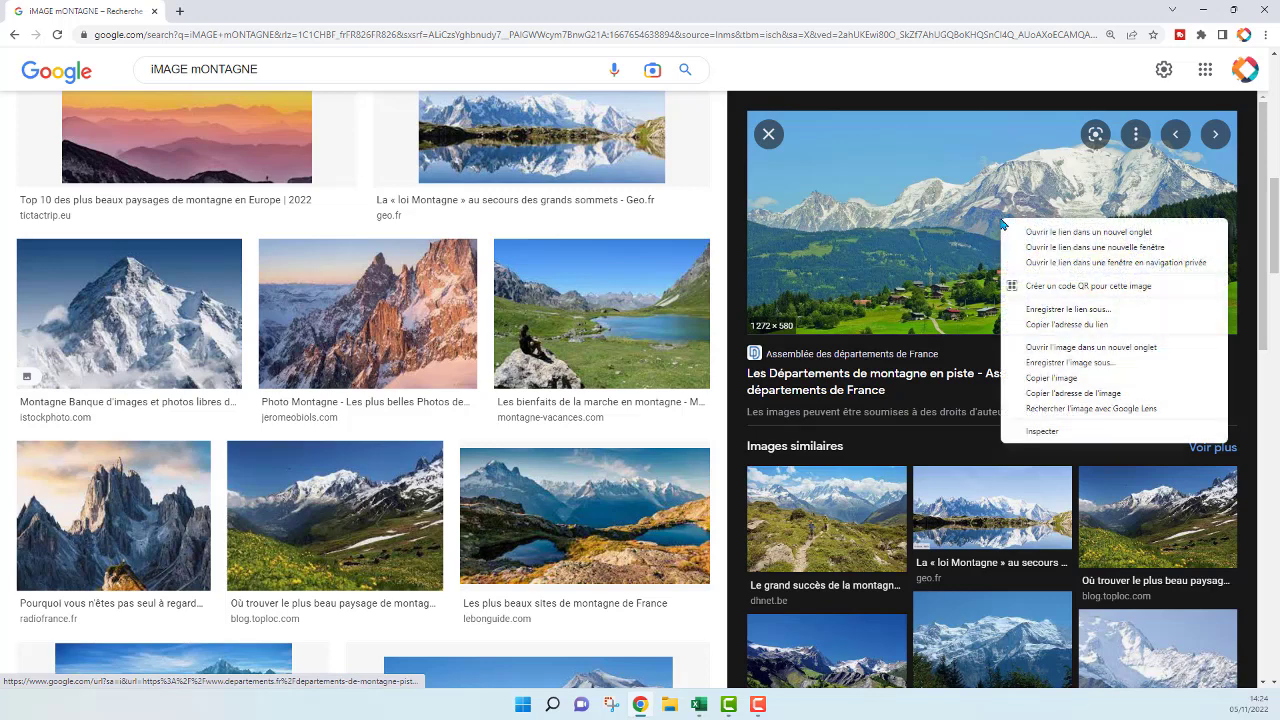
pyautogui.click(1074, 396)
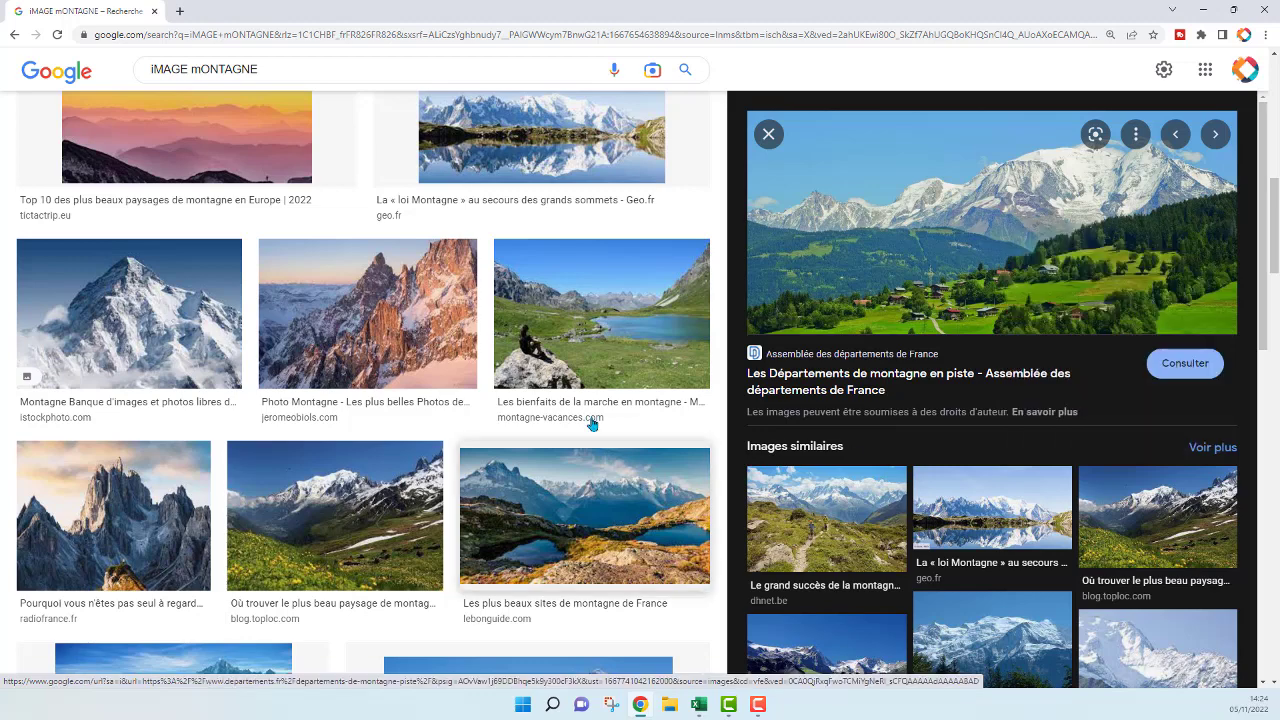
# Return to Excel and paste the copied departements.fr image URL into cell C2.
pyautogui.click(698, 704)
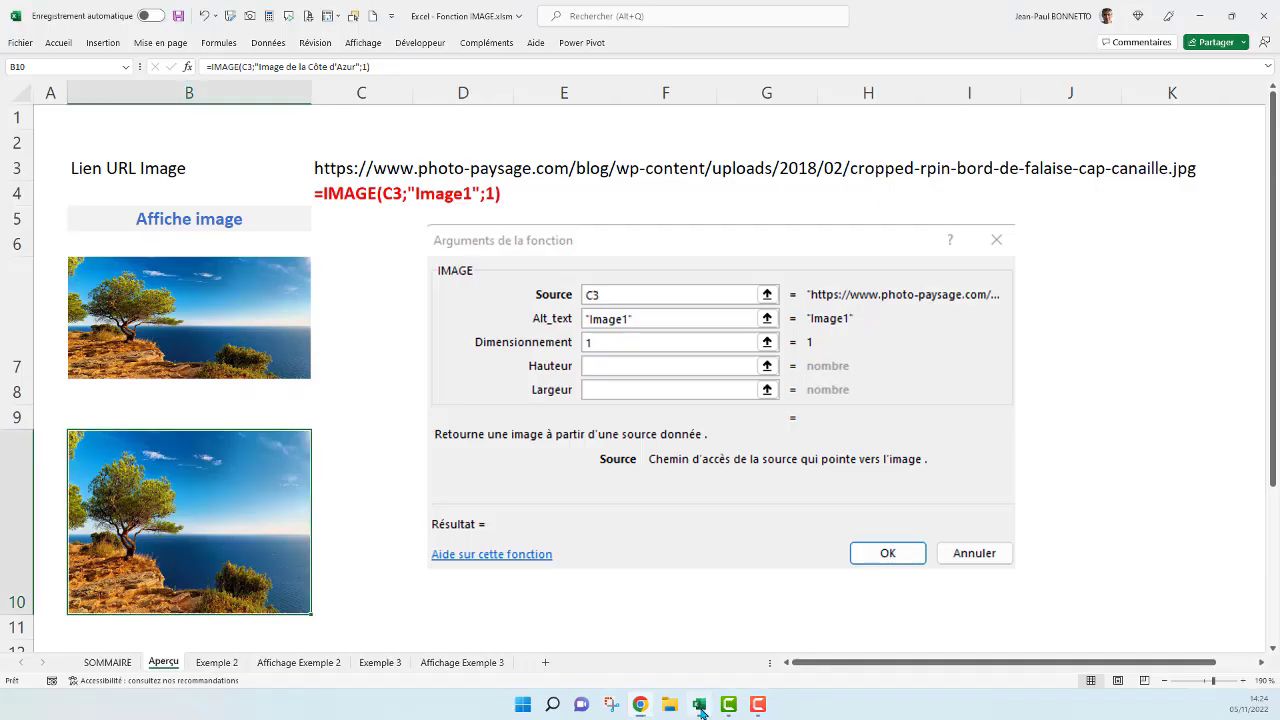
pyautogui.click(327, 139)
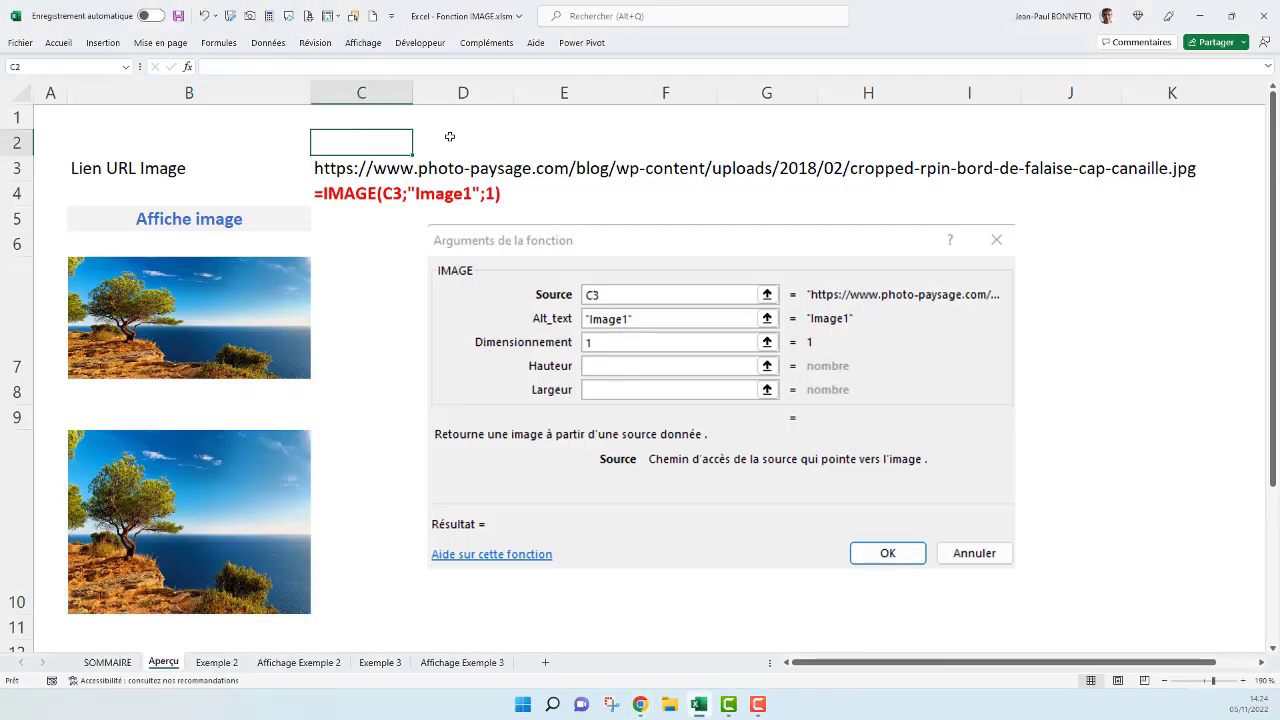
pyautogui.write('https://www.departements.fr/wp-content/uploads/2017/02/Mont-Blanc-depuis-Cordon-%C2%A9-Dep74-Laurent-Guette.jpg-e1487670313768.jpg')
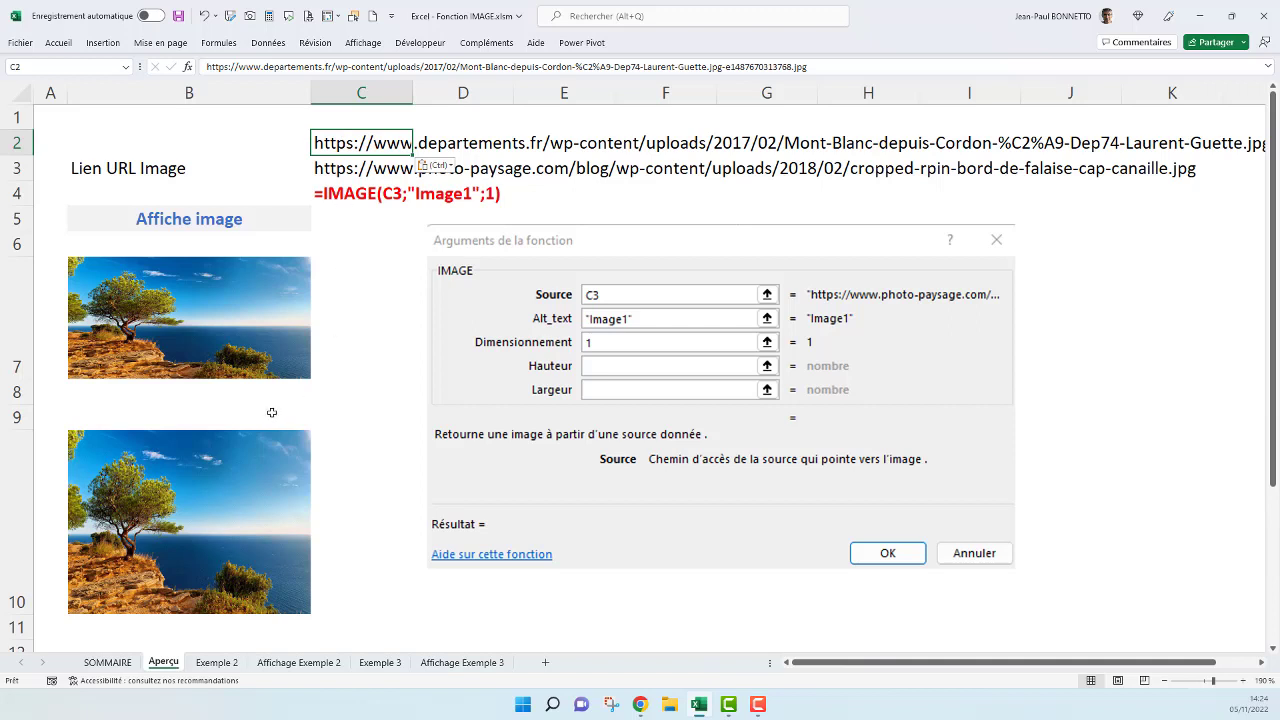
# Replace the content of cell B10 with =IMAGE(C2) to display the mountain picture from the copied URL.
pyautogui.click(101, 453)
pyautogui.press('Delete')
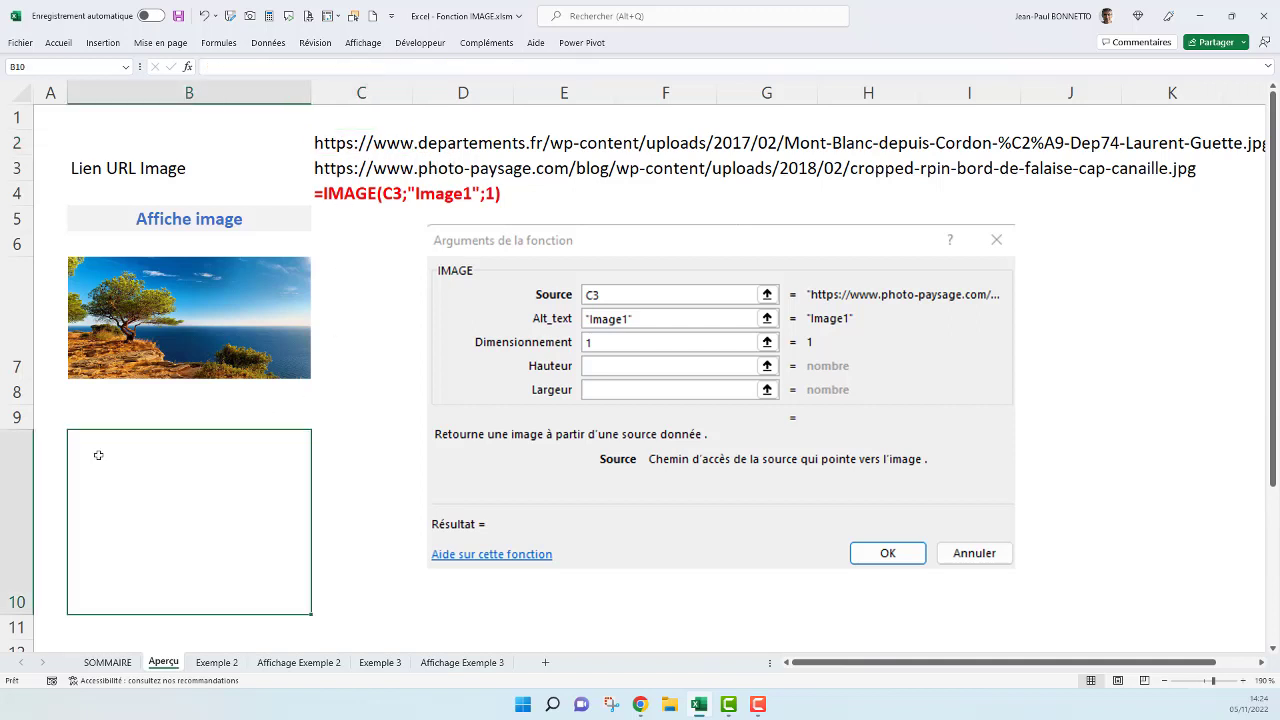
pyautogui.write('=')
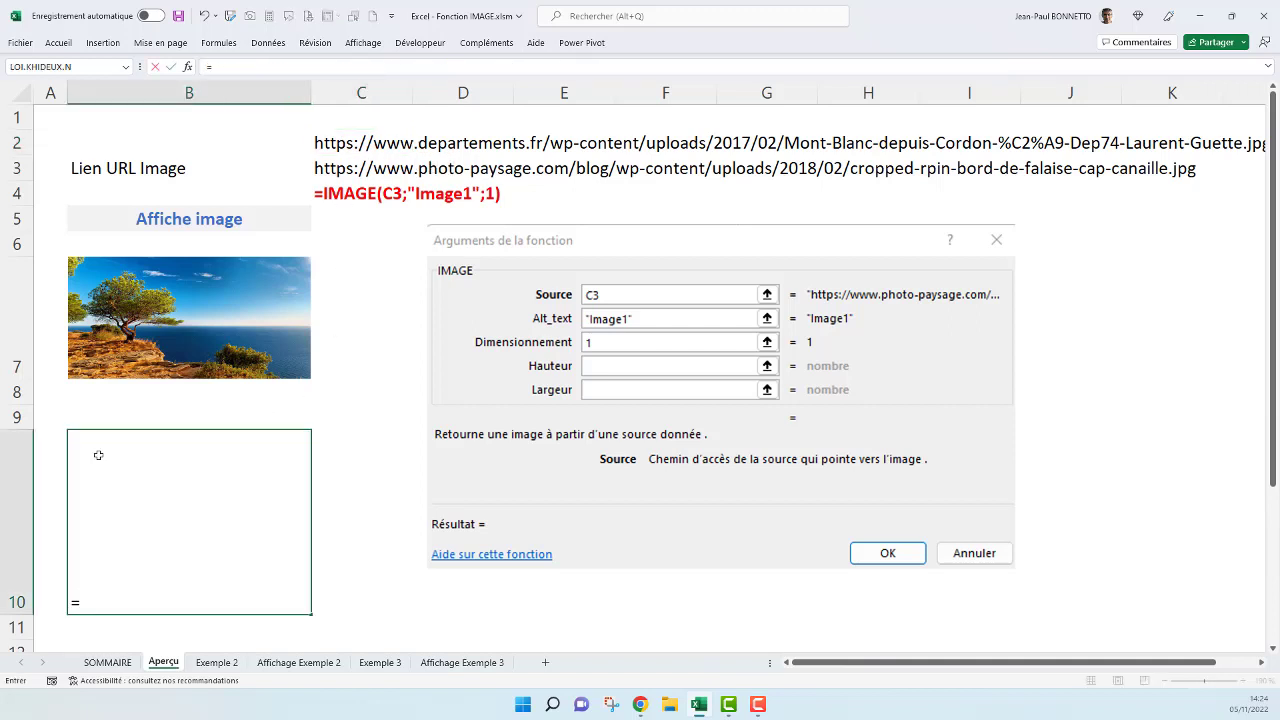
pyautogui.write('ima')
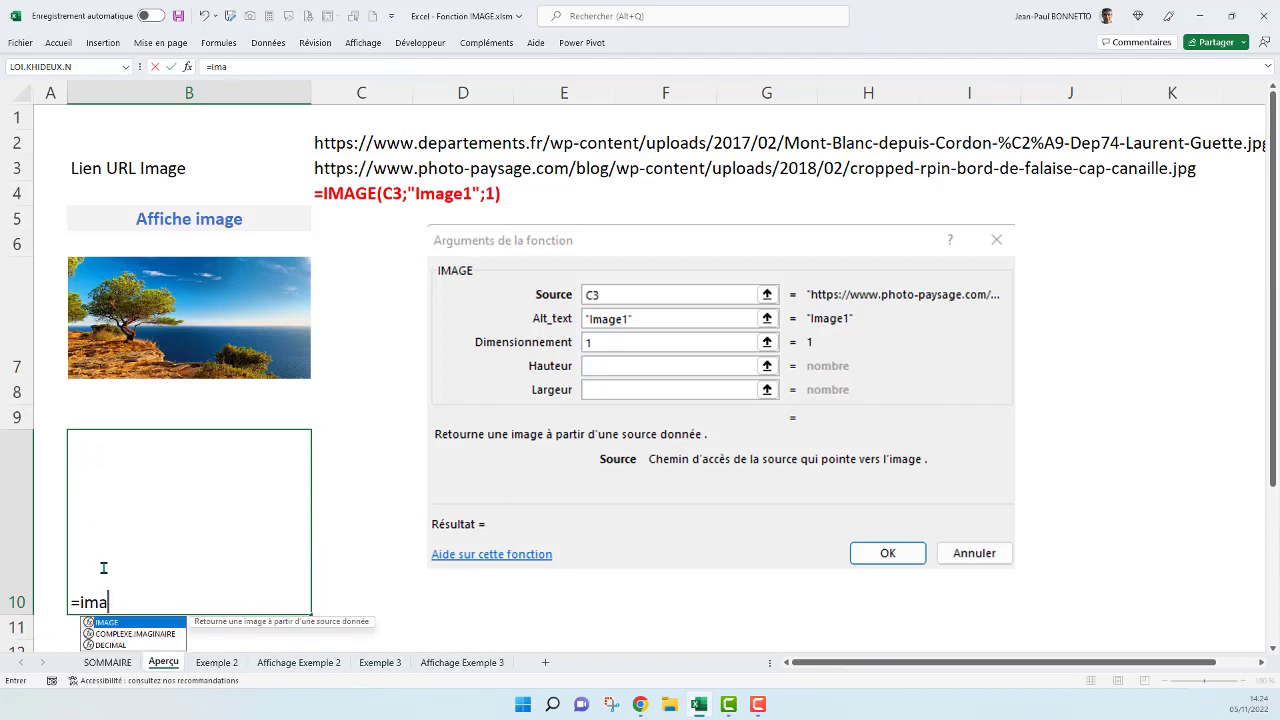
pyautogui.doubleClick(107, 623)
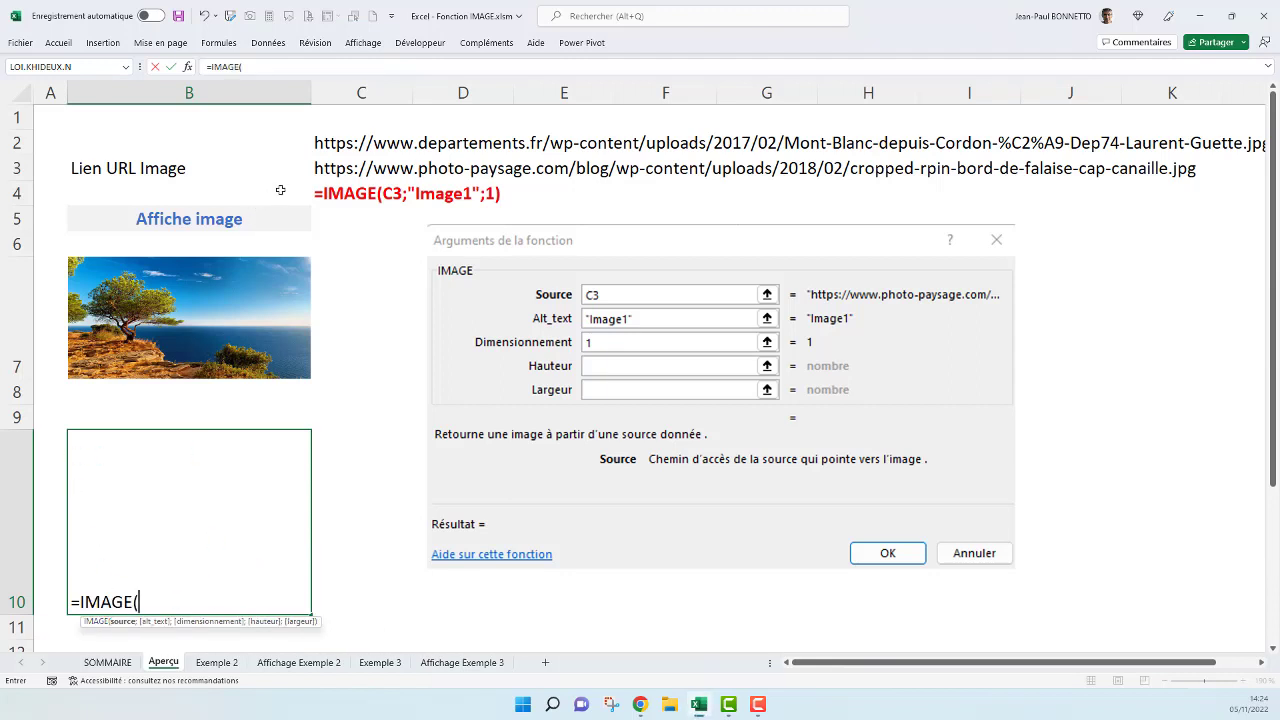
pyautogui.click(328, 143)
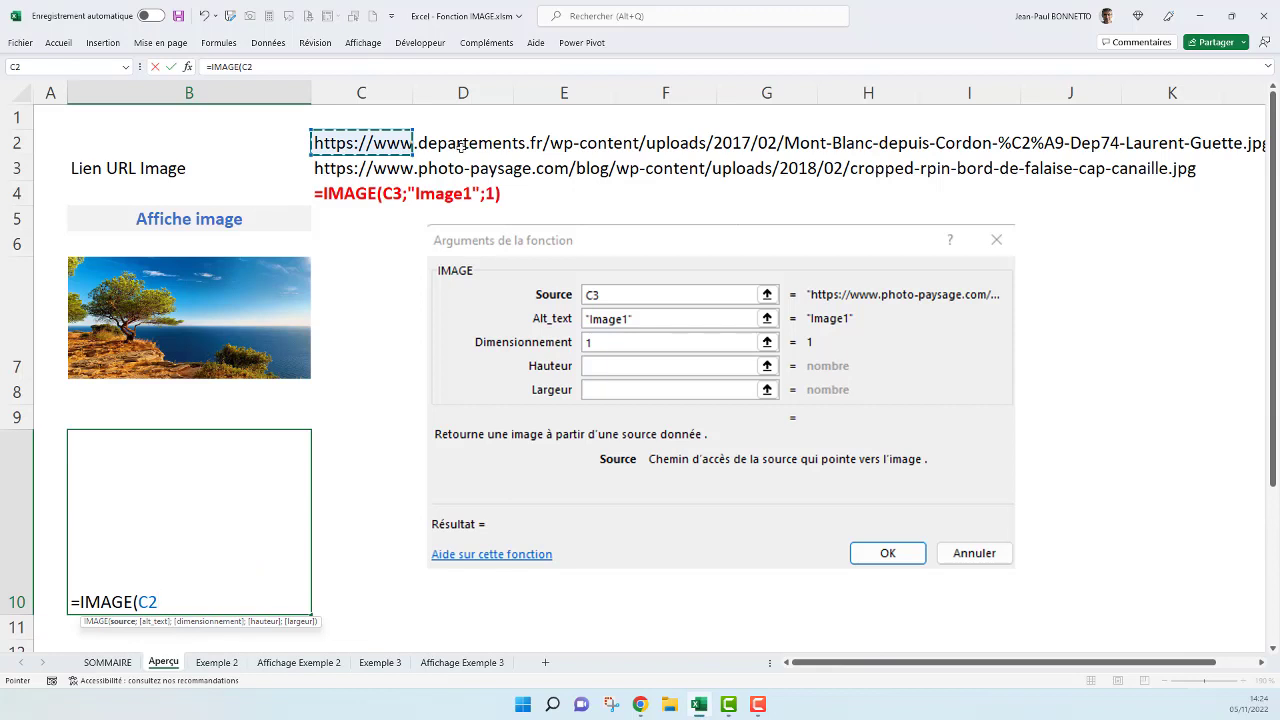
pyautogui.write(')')
pyautogui.press('Return')
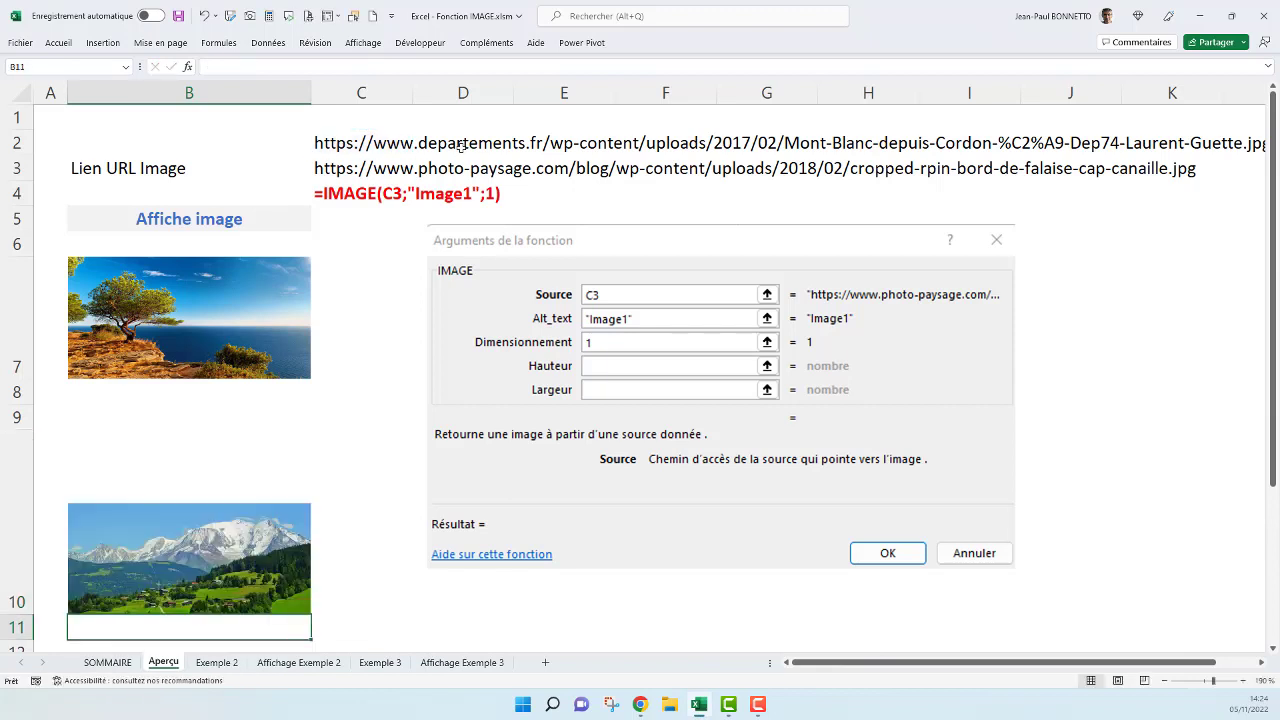
# Extend the B10 formula to =IMAGE(C2;;1), skipping the alt text and choosing the sizing option "1 - Remplir la cellule".
pyautogui.click(129, 519)
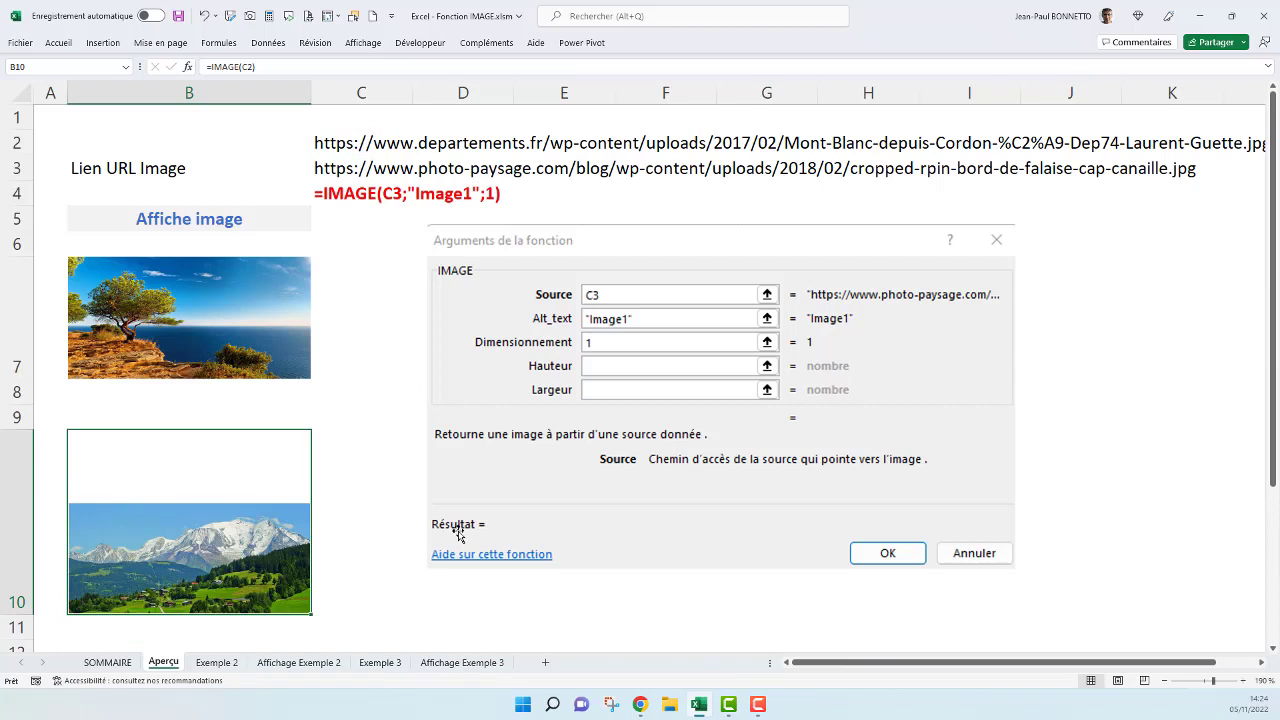
pyautogui.click(254, 68)
pyautogui.write(';')
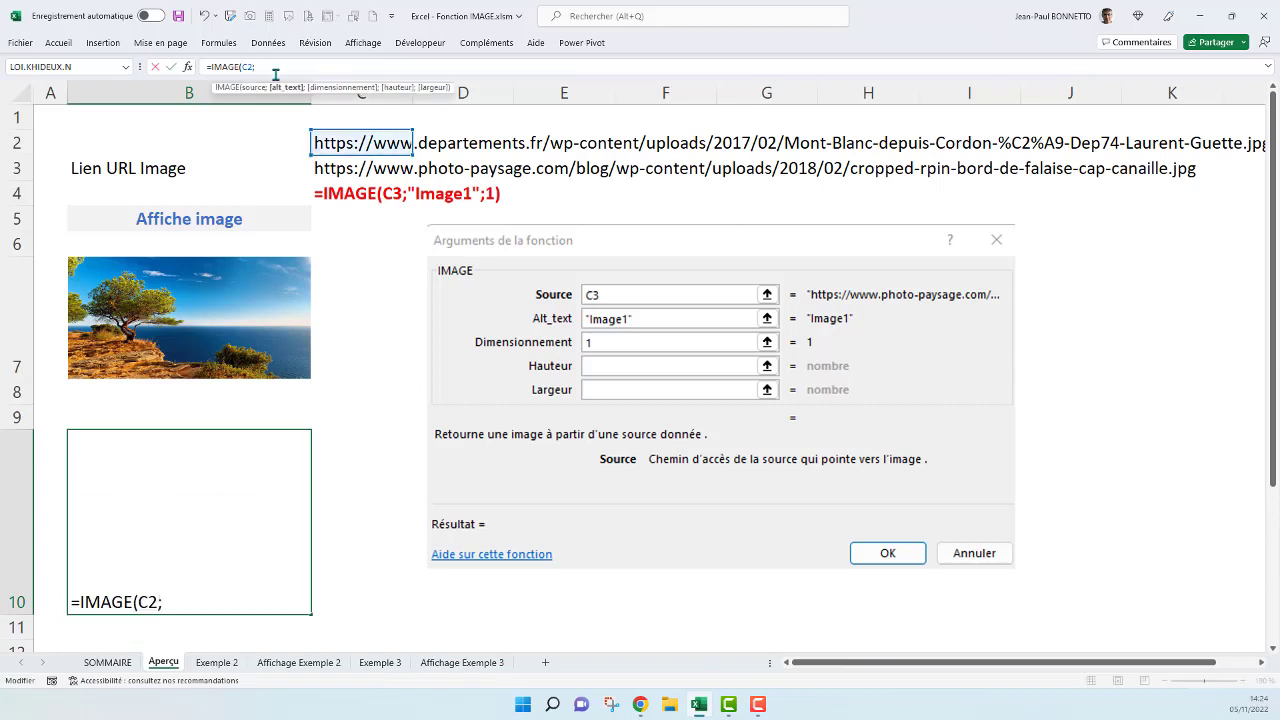
pyautogui.write(';')
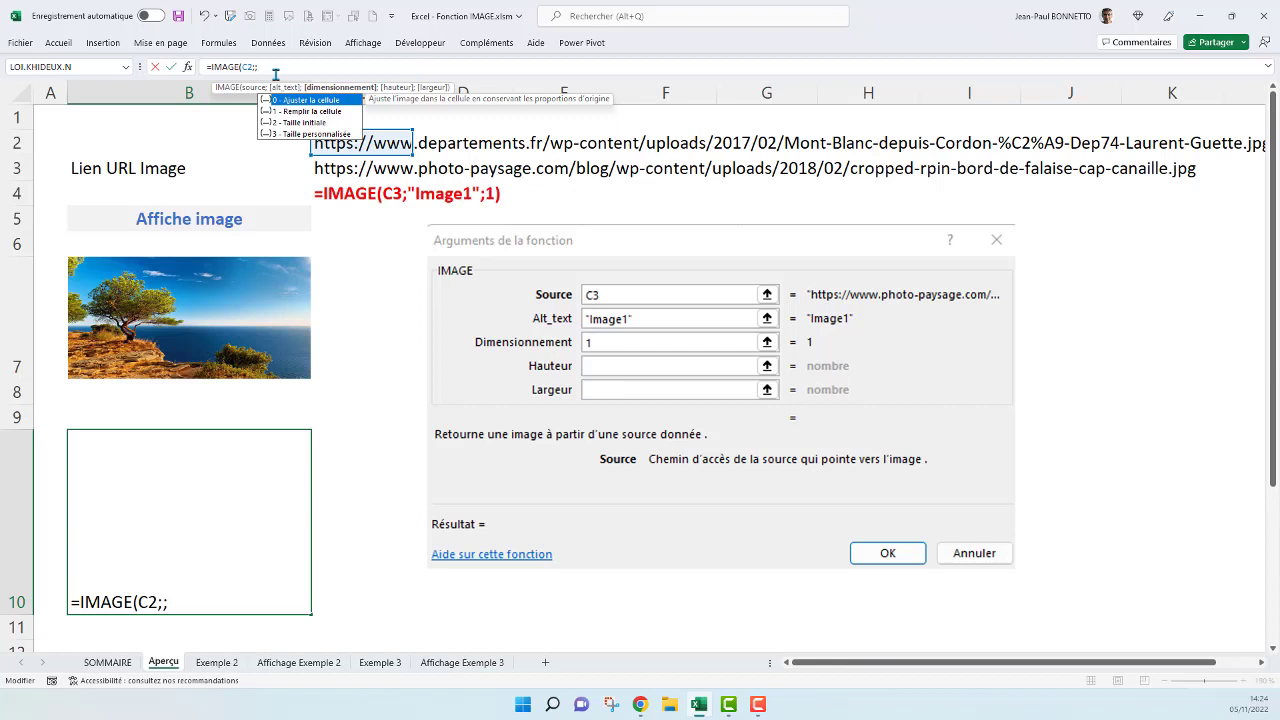
pyautogui.click(296, 116)
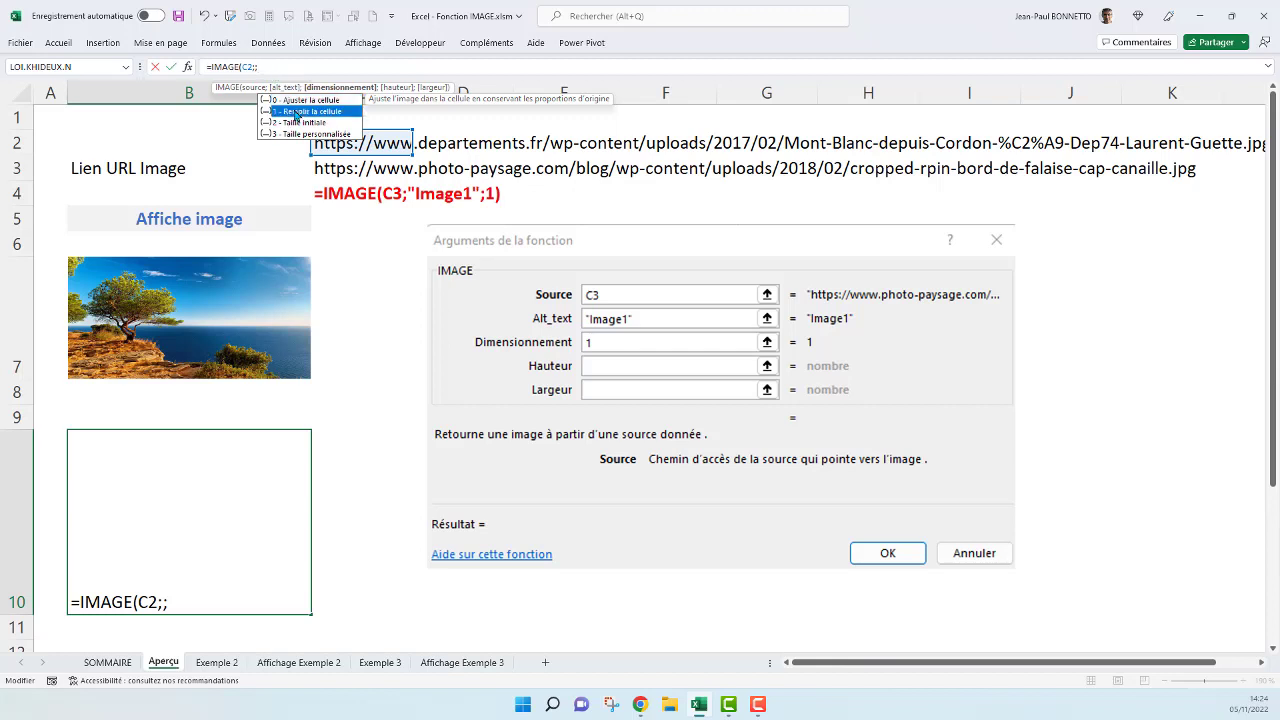
pyautogui.doubleClick(296, 116)
pyautogui.write(')')
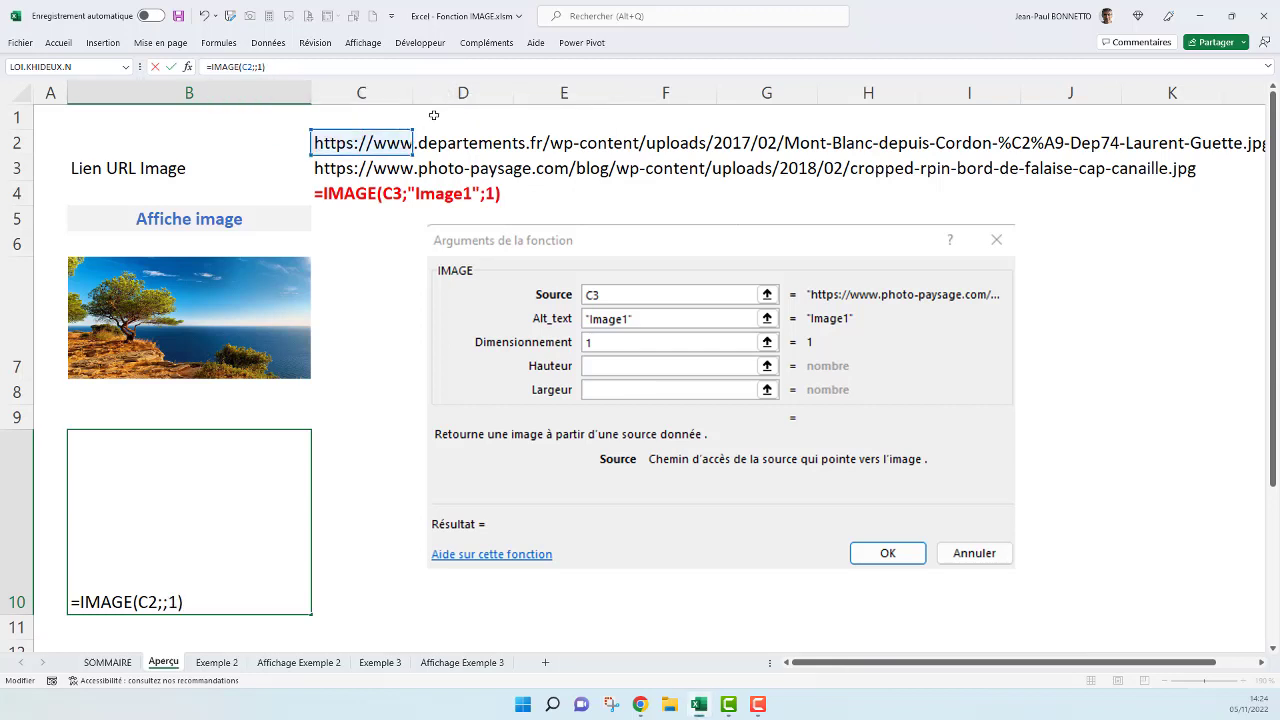
pyautogui.press('Return')
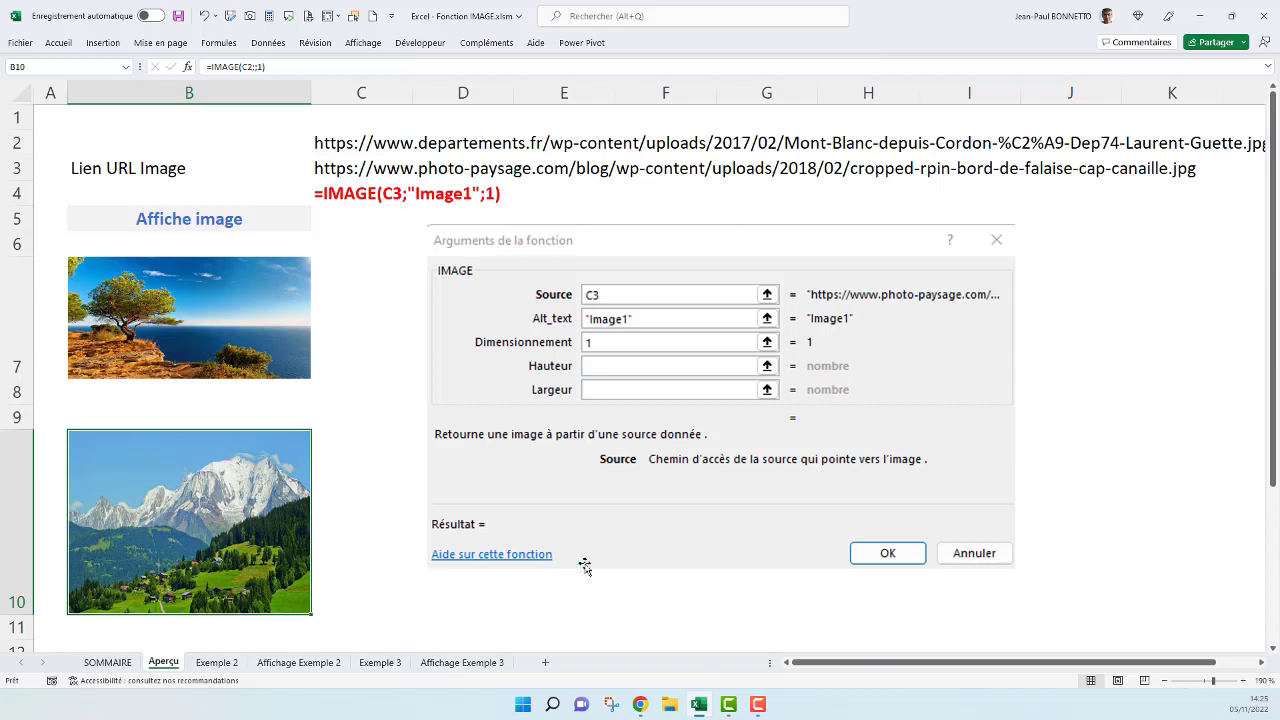
# Move the picture of the function arguments dialog slightly toward column B and give it the first outer (Externe) shadow preset.
pyautogui.moveTo(627, 464); pyautogui.dragTo(586, 450)
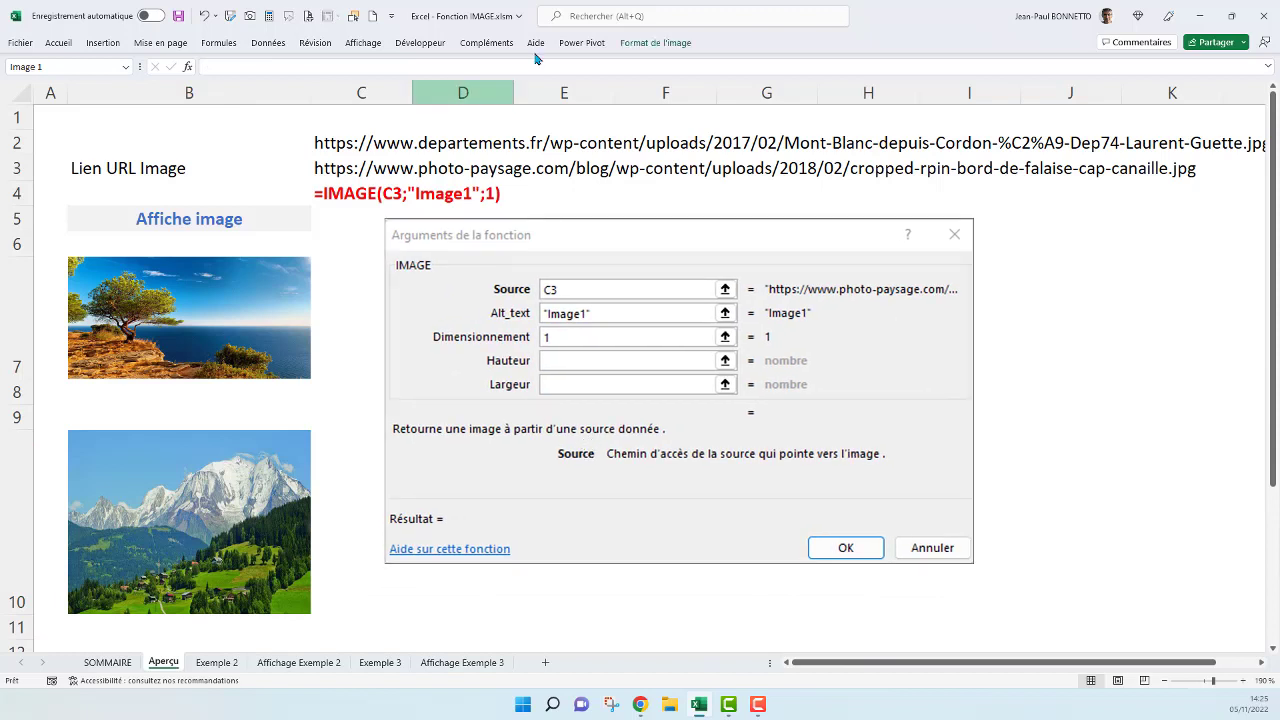
pyautogui.click(632, 44)
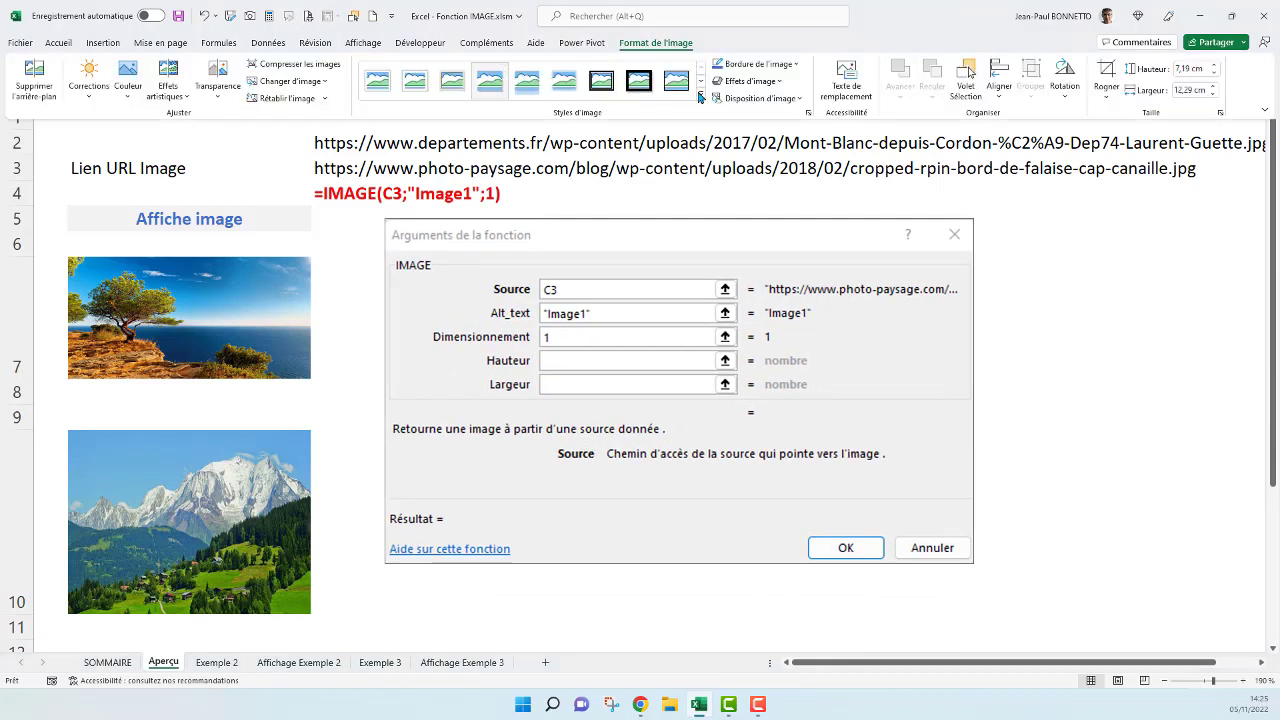
pyautogui.click(748, 81)
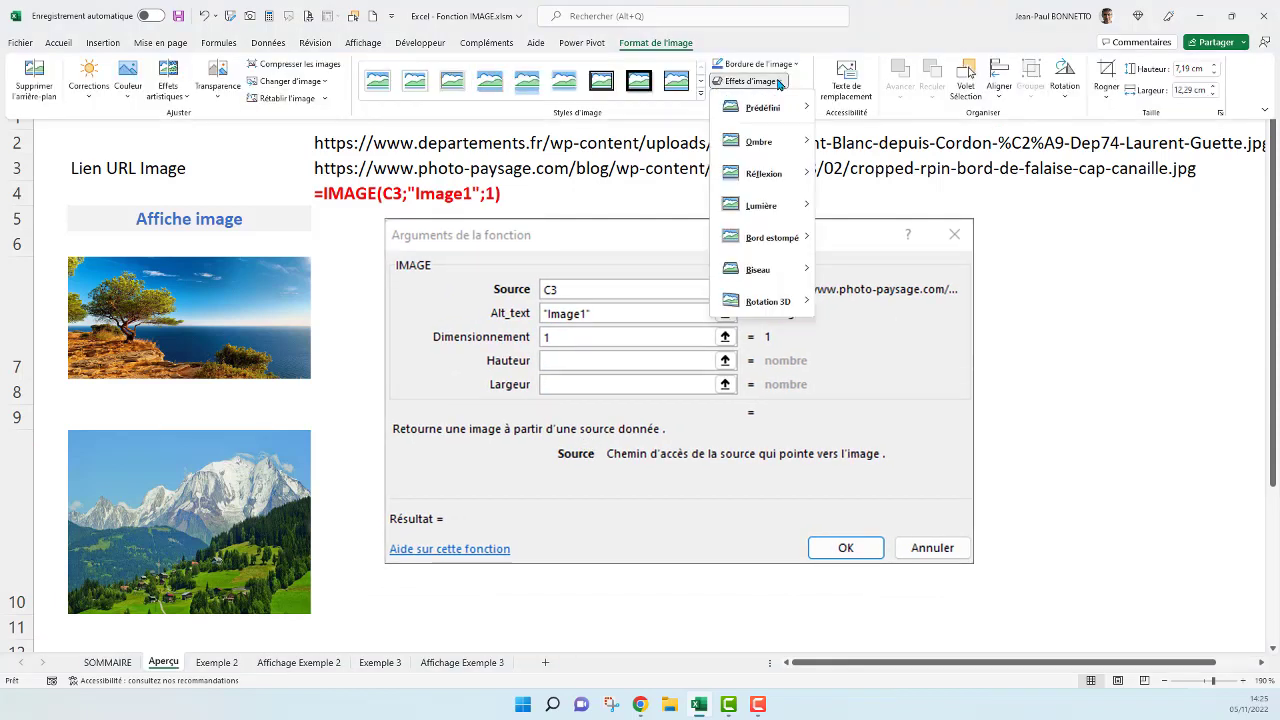
pyautogui.click(740, 148)
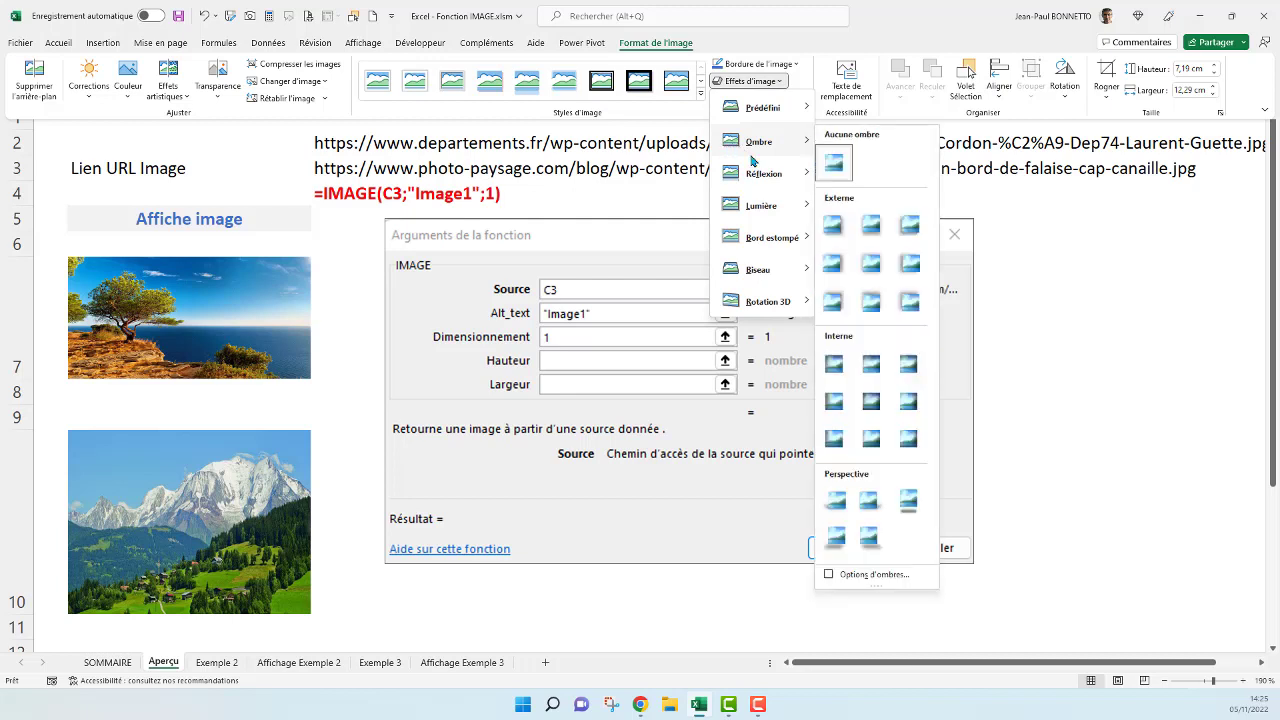
pyautogui.click(835, 227)
pyautogui.click(1060, 415)
# Shrink the function arguments picture to about four fifths of its size and reposition it beside the landscape images.
pyautogui.moveTo(841, 385); pyautogui.dragTo(836, 390)
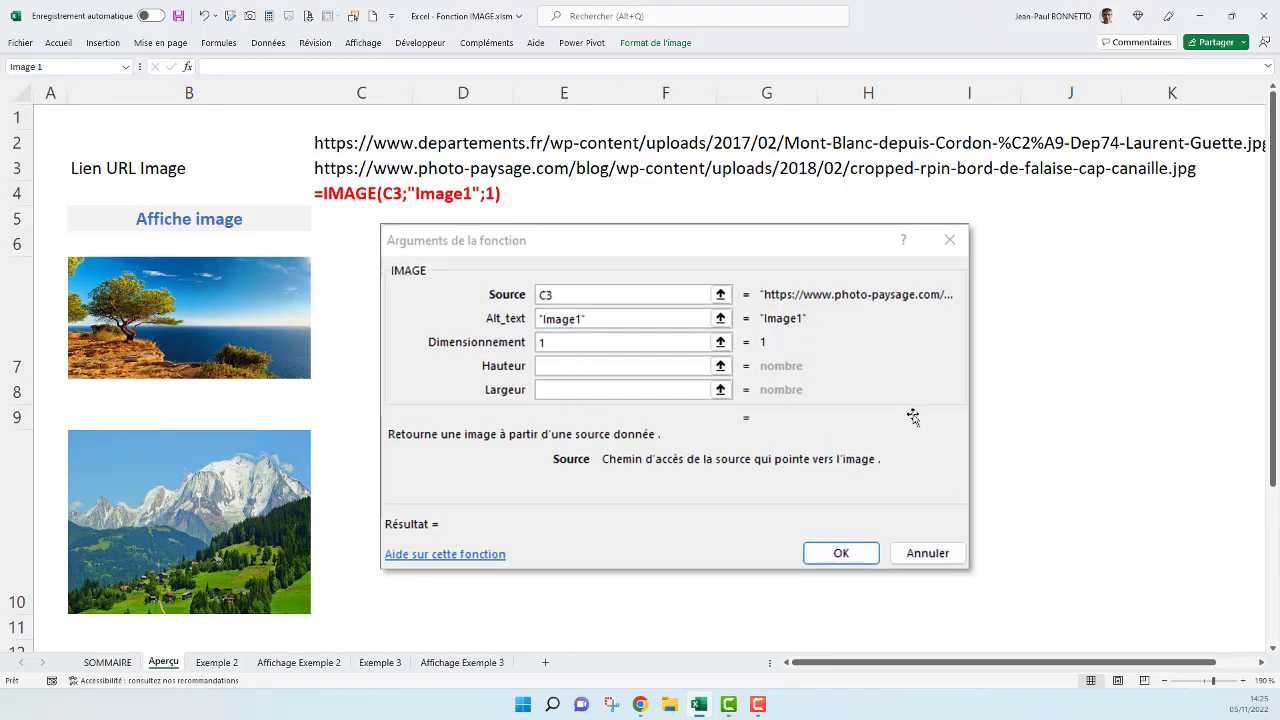
pyautogui.moveTo(967, 569); pyautogui.dragTo(829, 489)
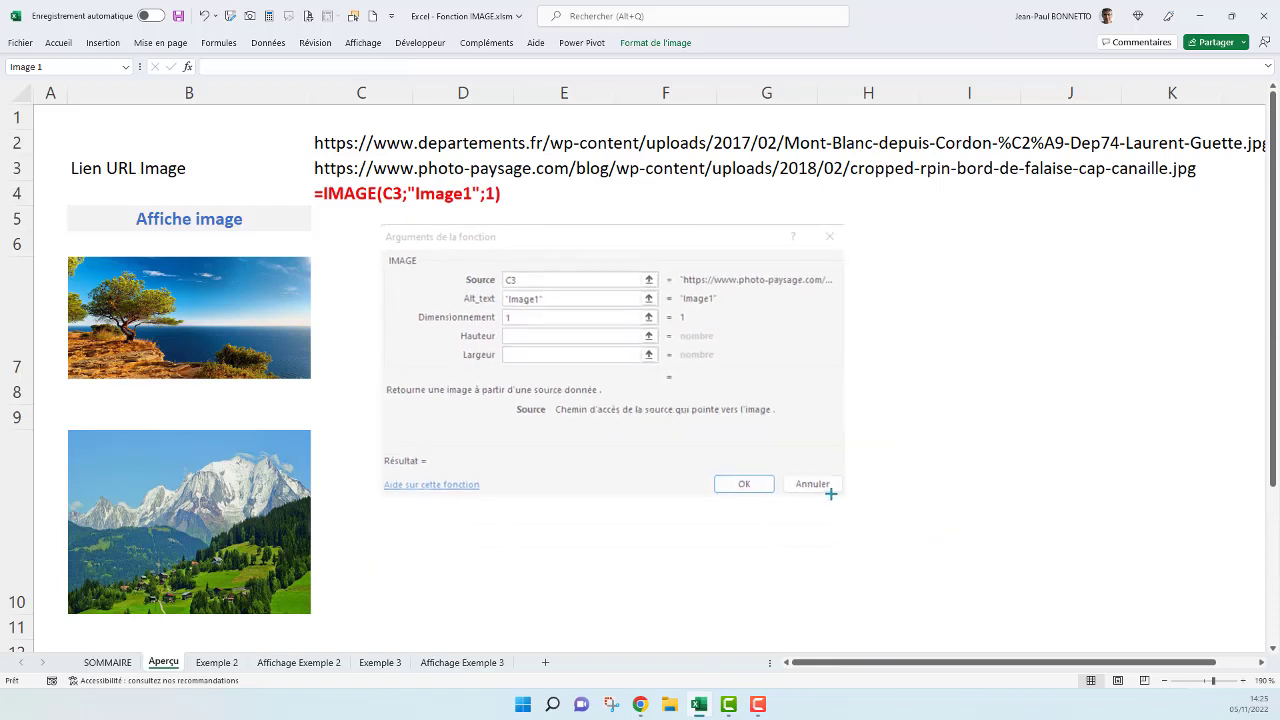
pyautogui.click(343, 197)
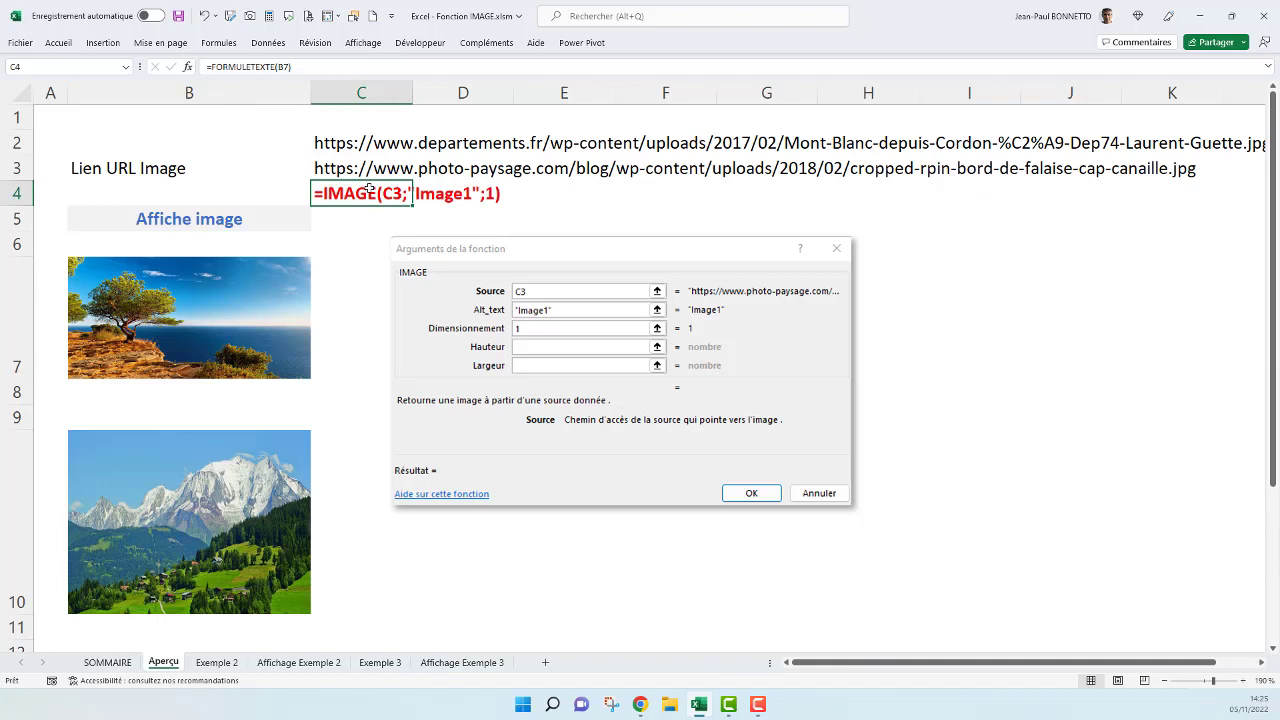
pyautogui.click(351, 140)
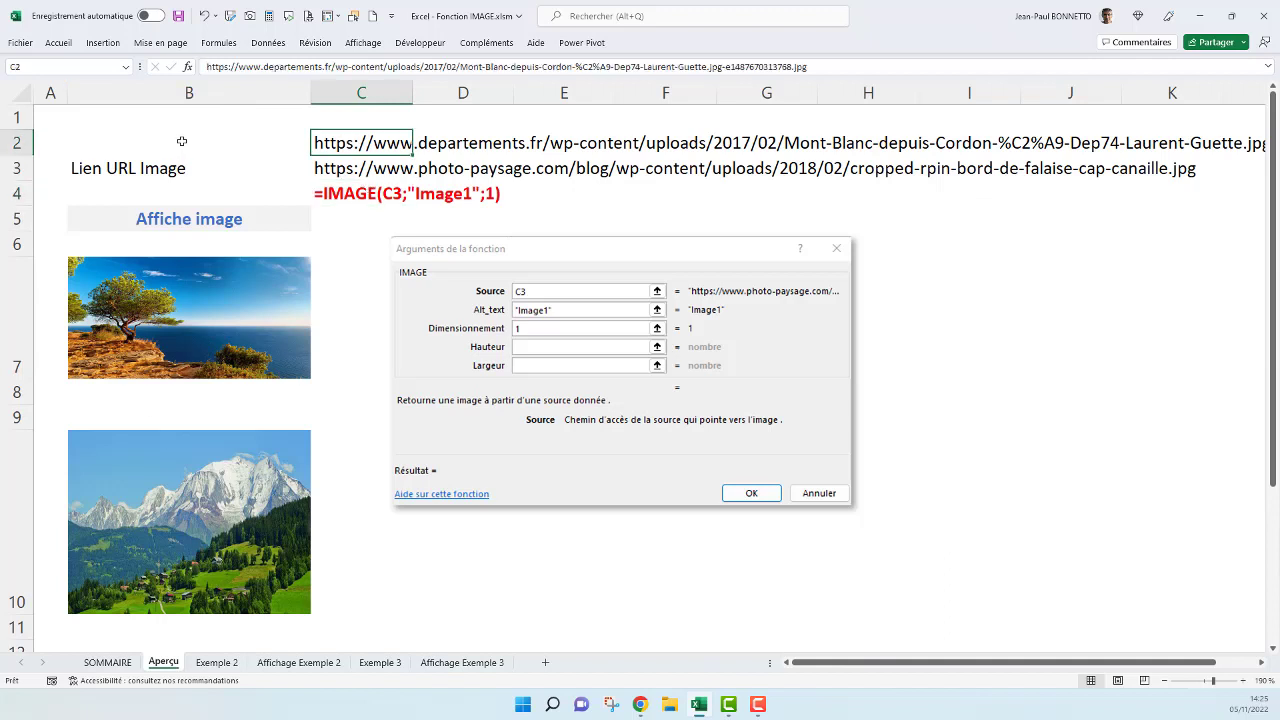
# On the Exemple 2 sheet, open the first Lien Image link in the browser to view the portrait, then close the browser.
pyautogui.click(217, 663)
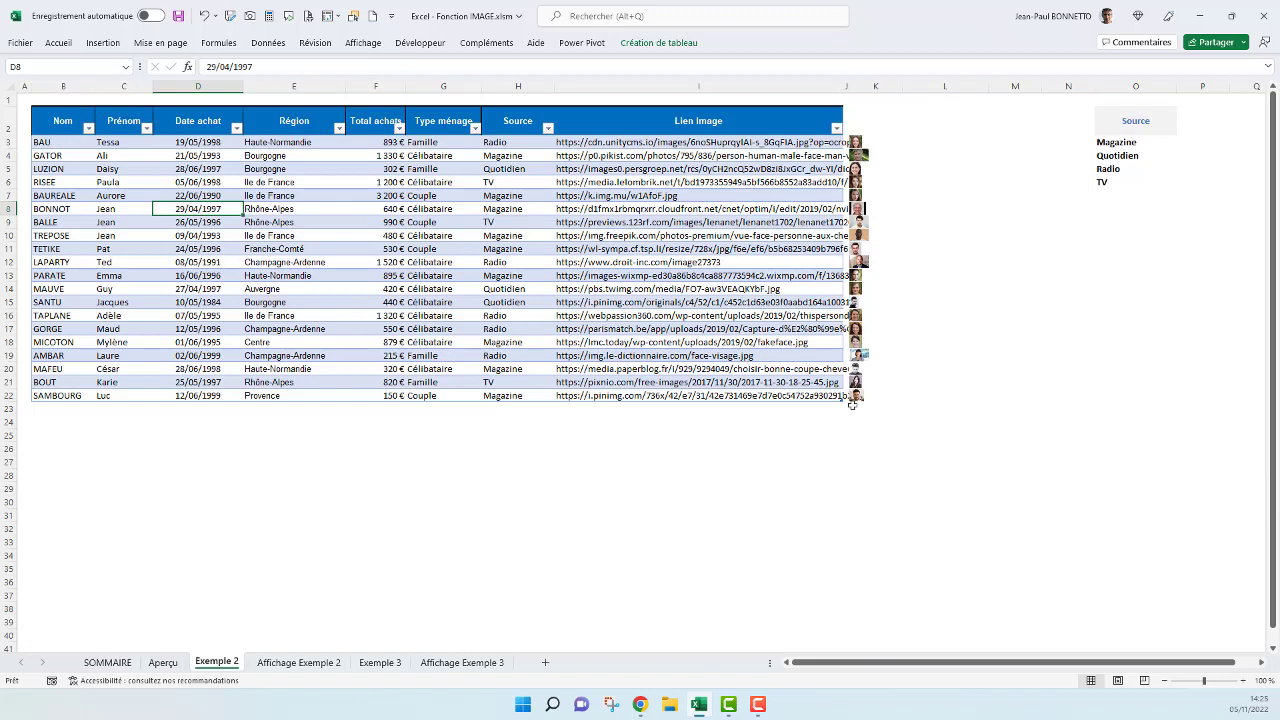
pyautogui.click(598, 142)
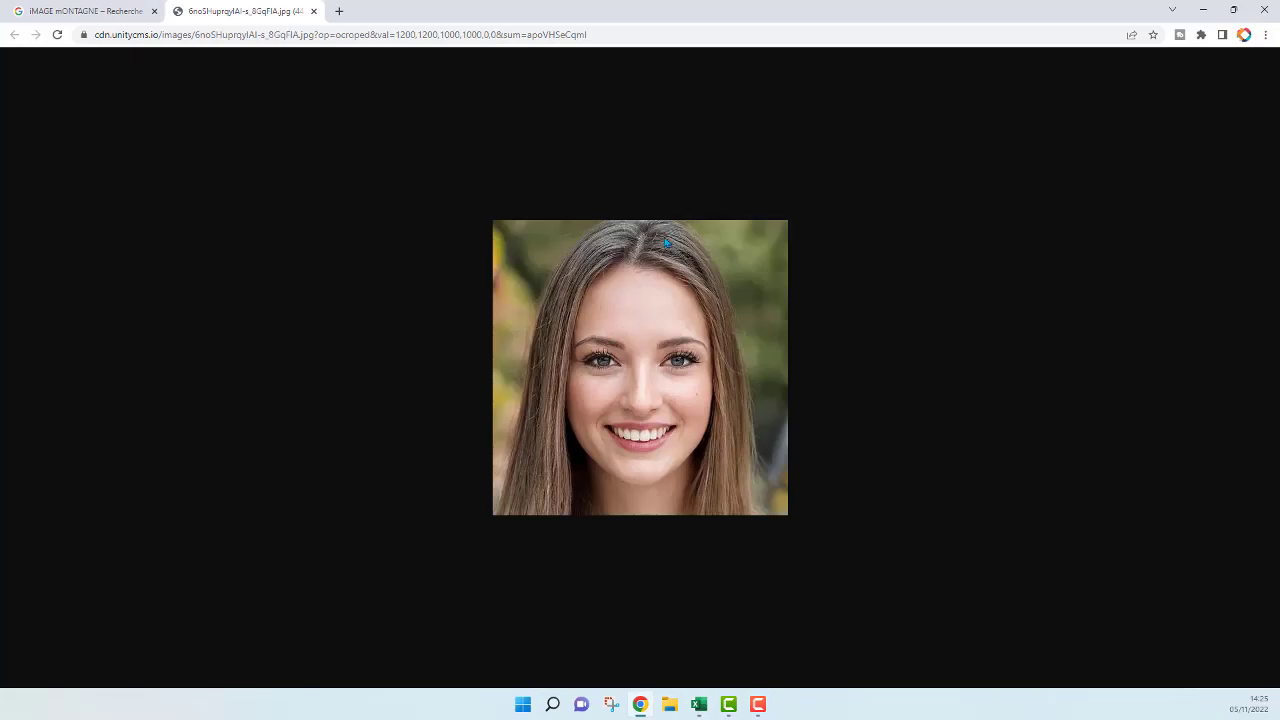
pyautogui.click(1264, 10)
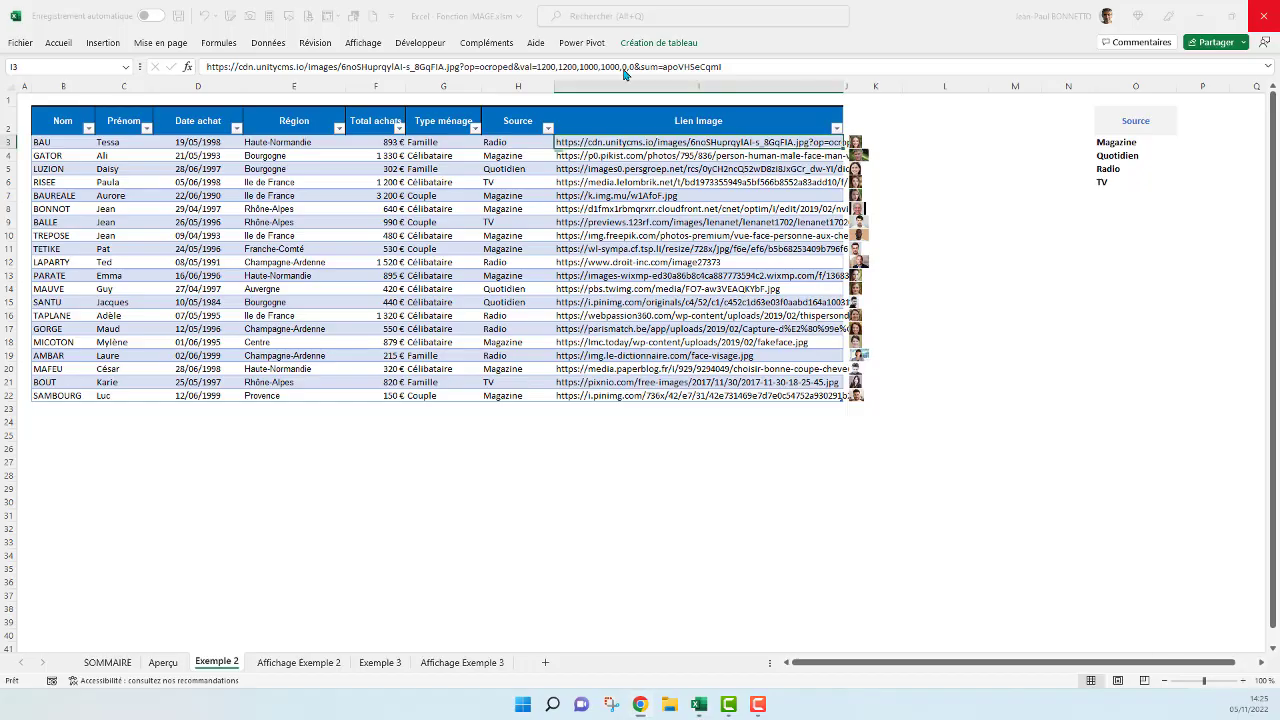
pyautogui.click(945, 142)
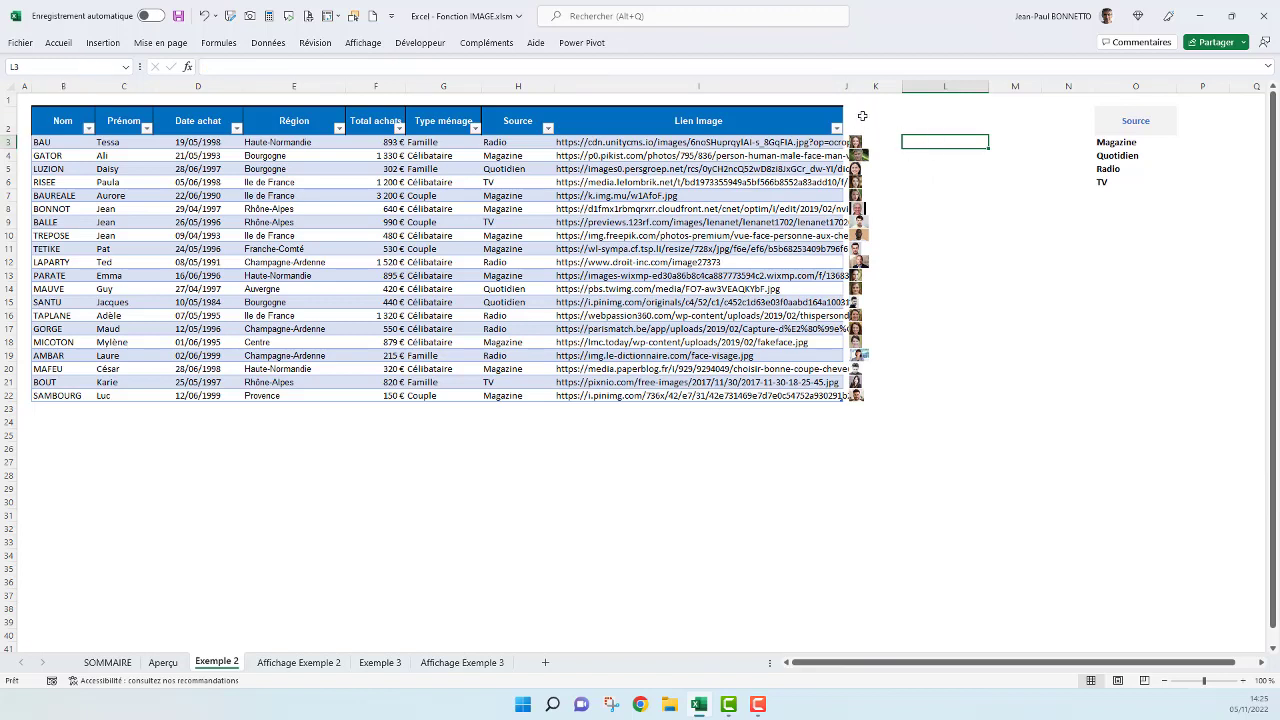
# Clear all the image formulas from column K beside the customer table.
pyautogui.click(859, 87)
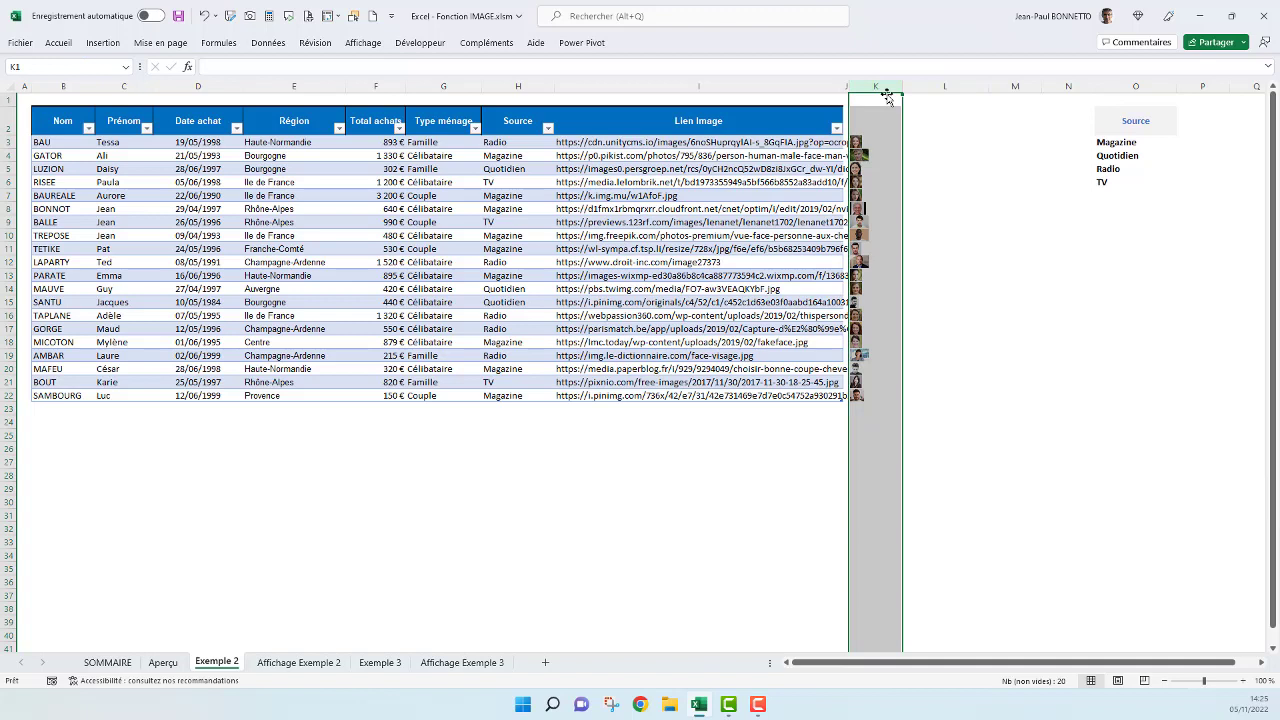
pyautogui.press('Delete')
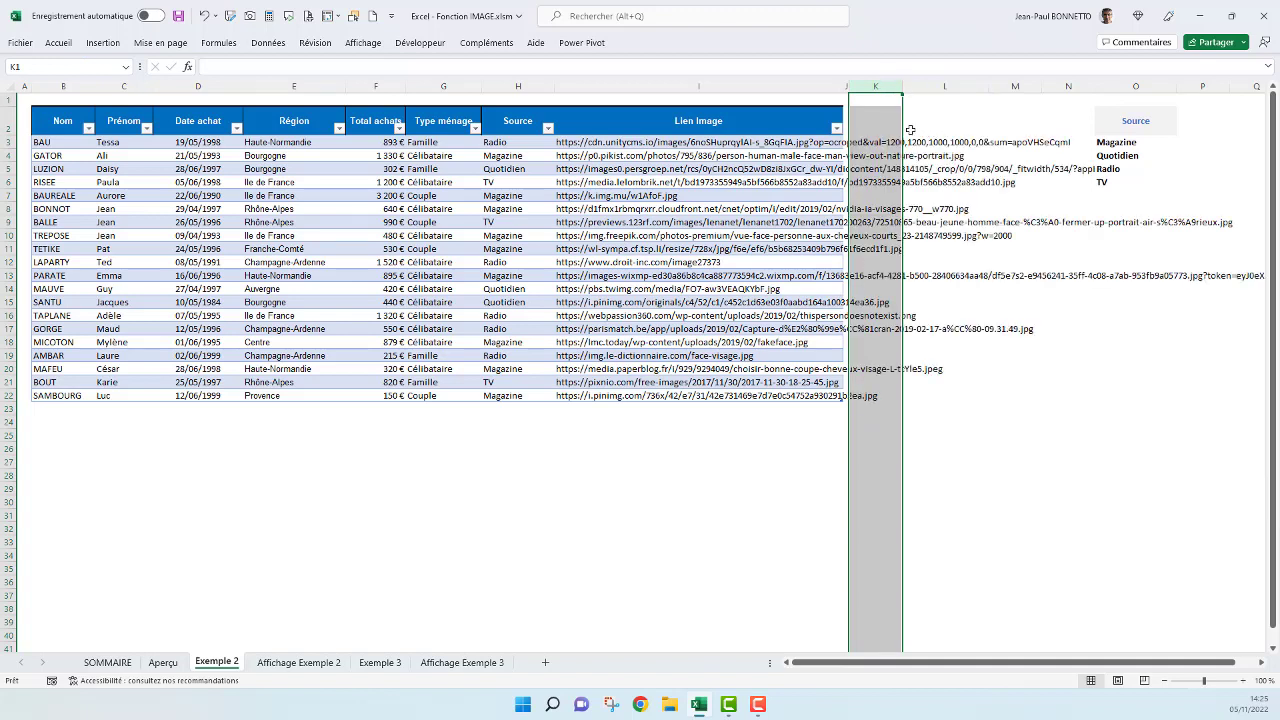
pyautogui.write('=')
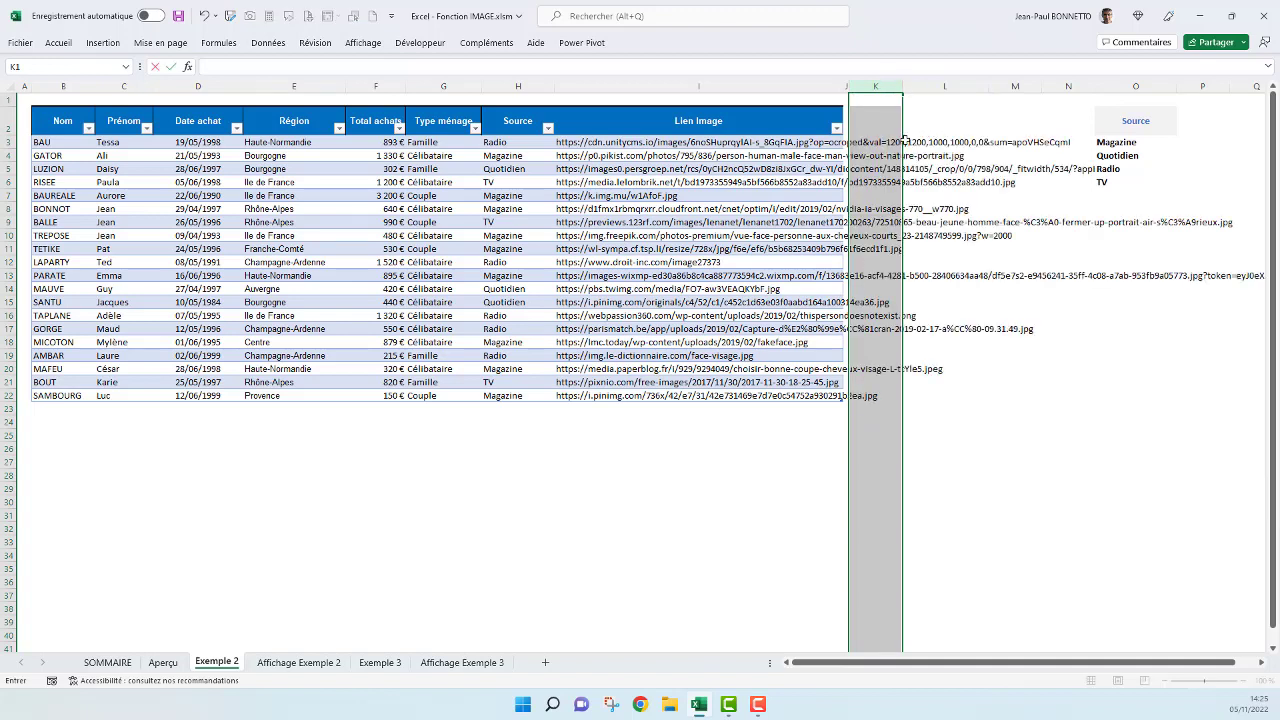
pyautogui.press('Escape')
# Enter =IMAGE(Tclients[@[Lien Image]]) in cell K3, without alt text or sizing arguments, and reselect the cell.
pyautogui.click(878, 142)
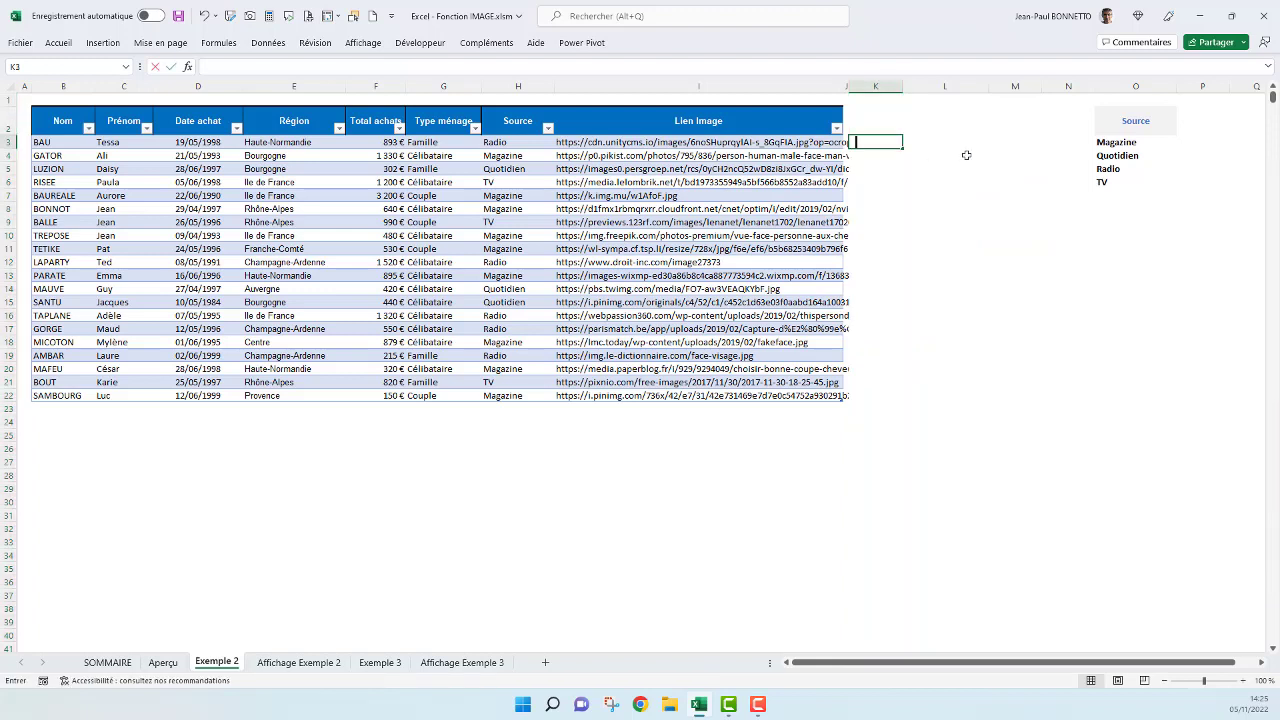
pyautogui.write('=im')
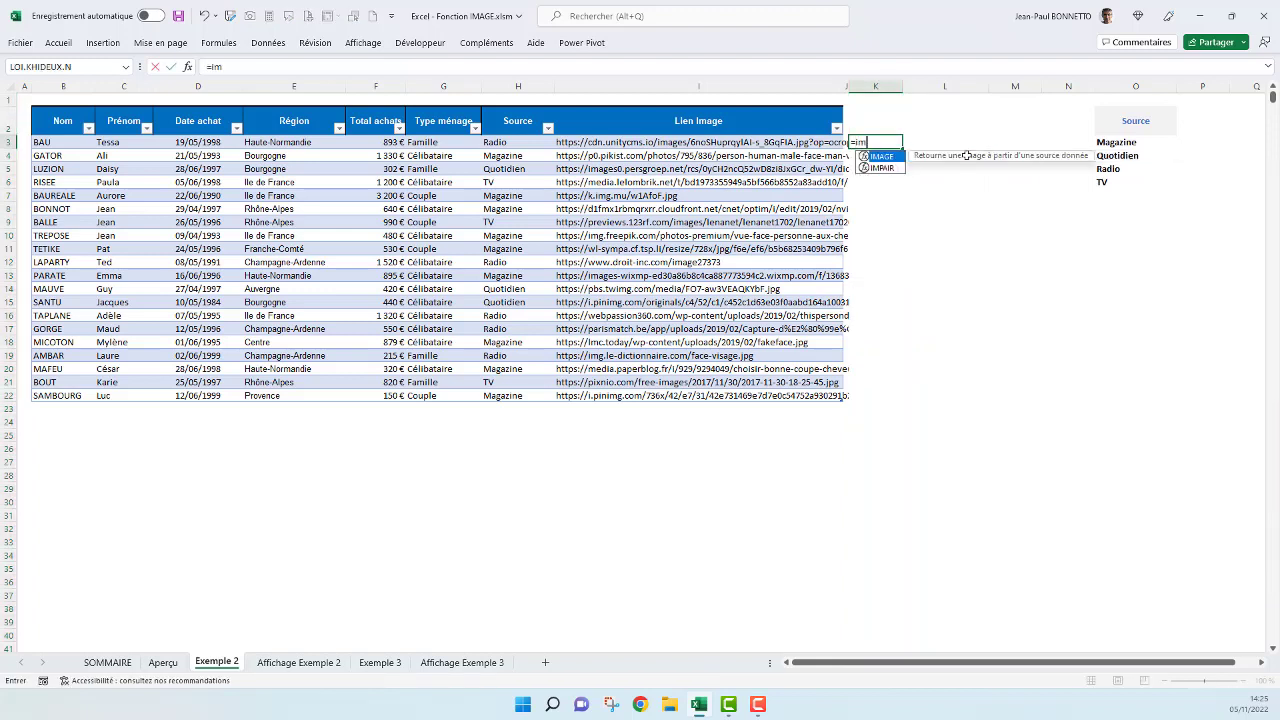
pyautogui.press('Tab')
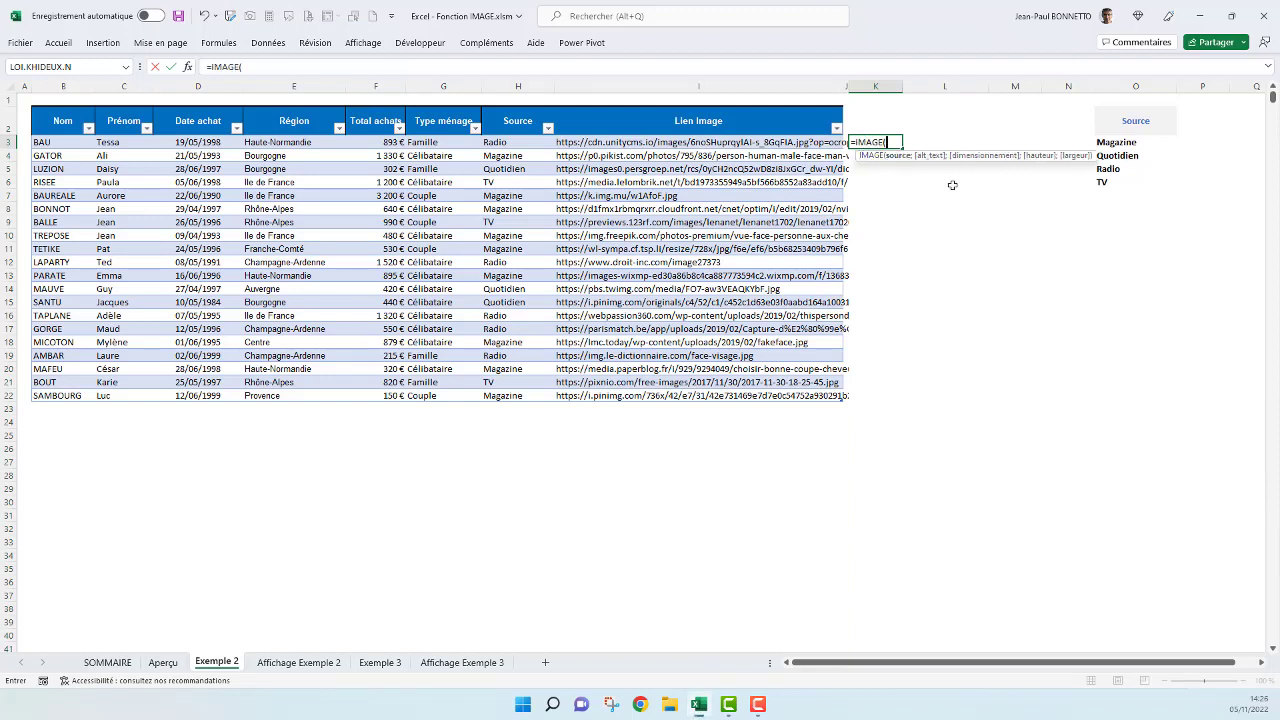
pyautogui.click(575, 143)
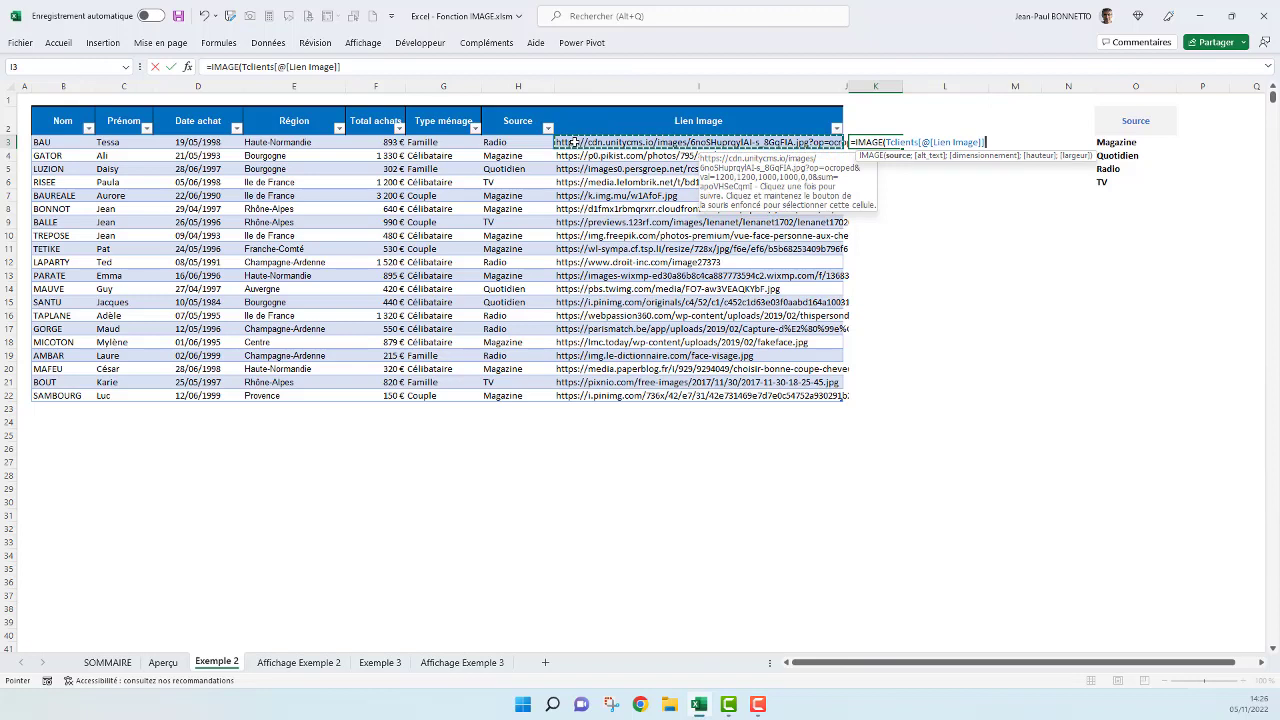
pyautogui.write(';;1')
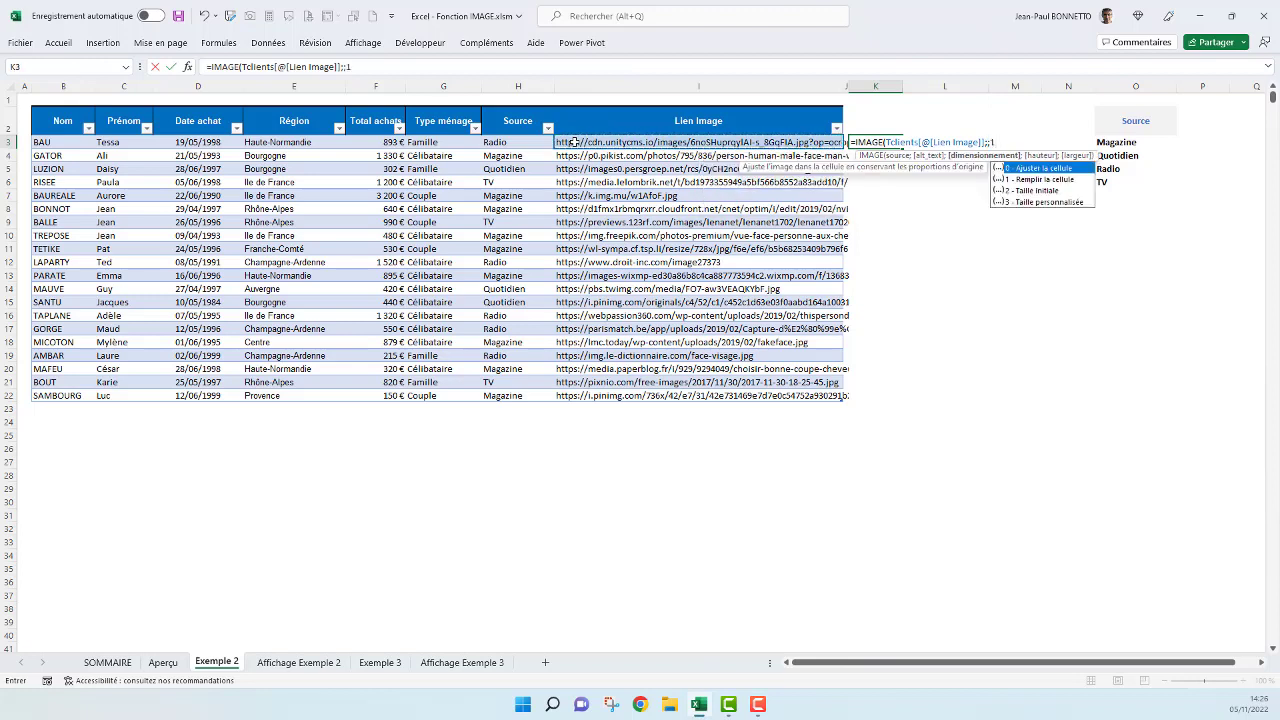
pyautogui.press('BackSpace')
pyautogui.press('BackSpace')
pyautogui.press('BackSpace')
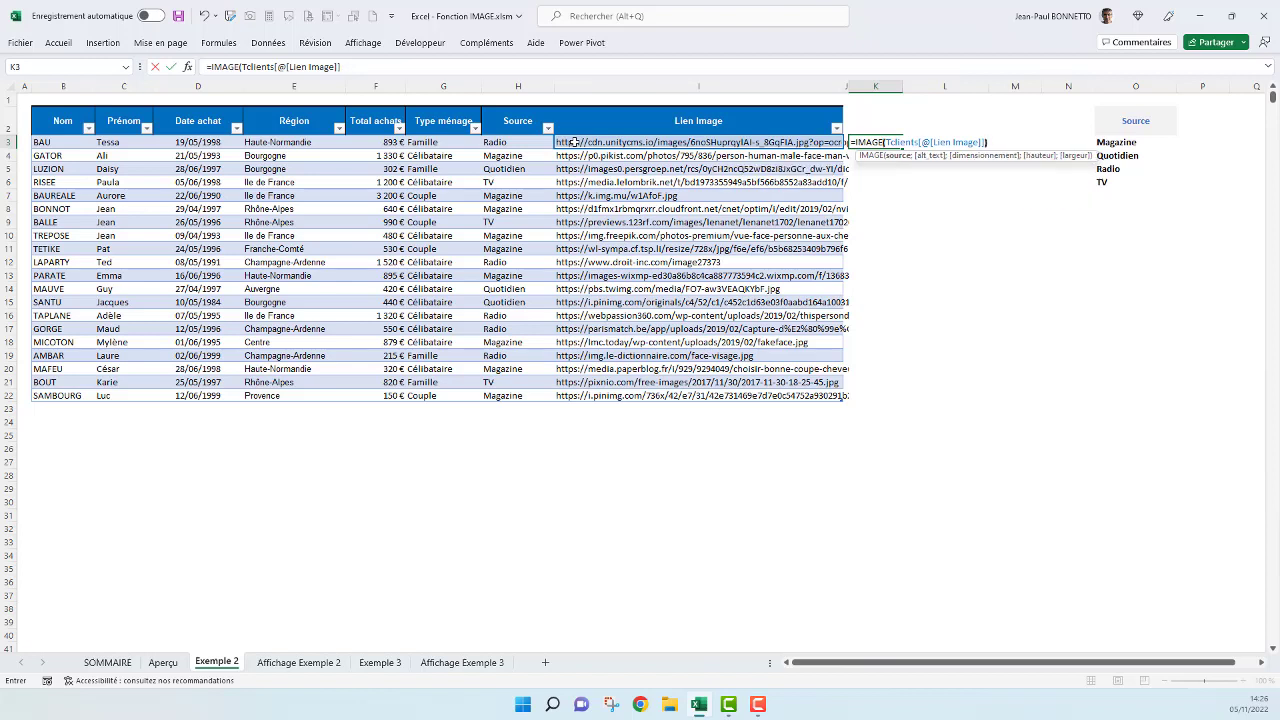
pyautogui.press('Return')
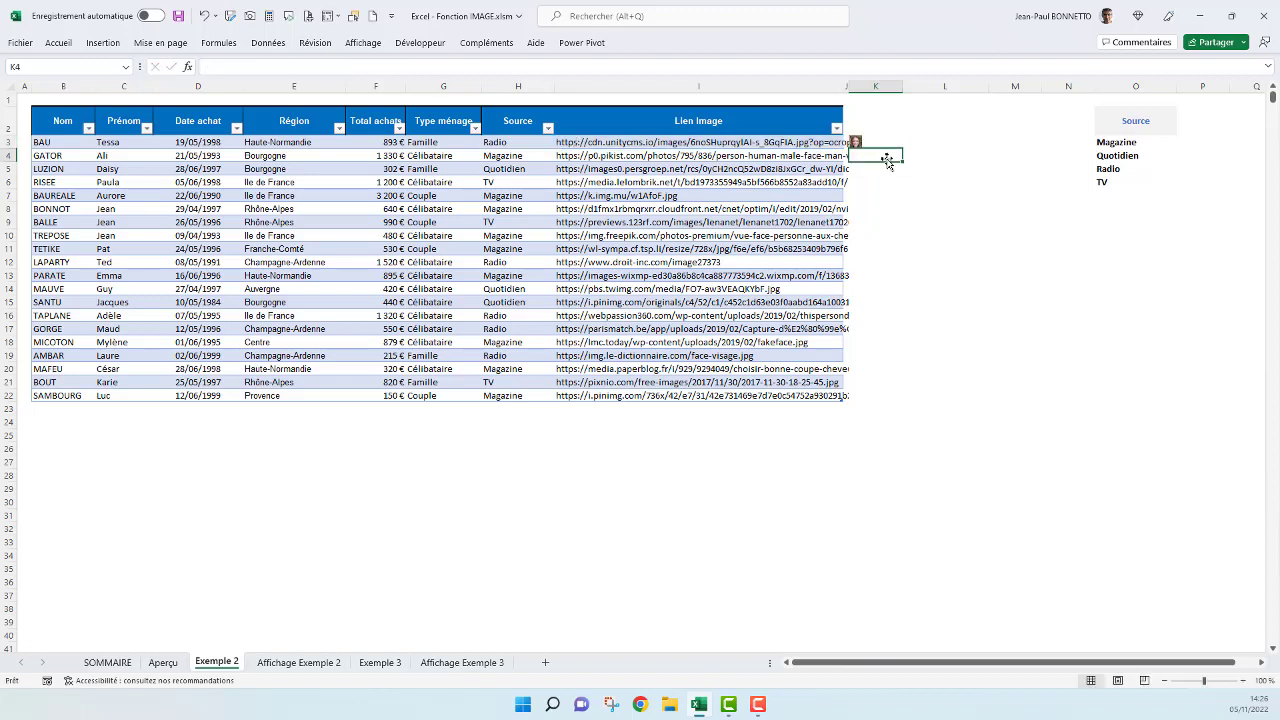
pyautogui.click(855, 142)
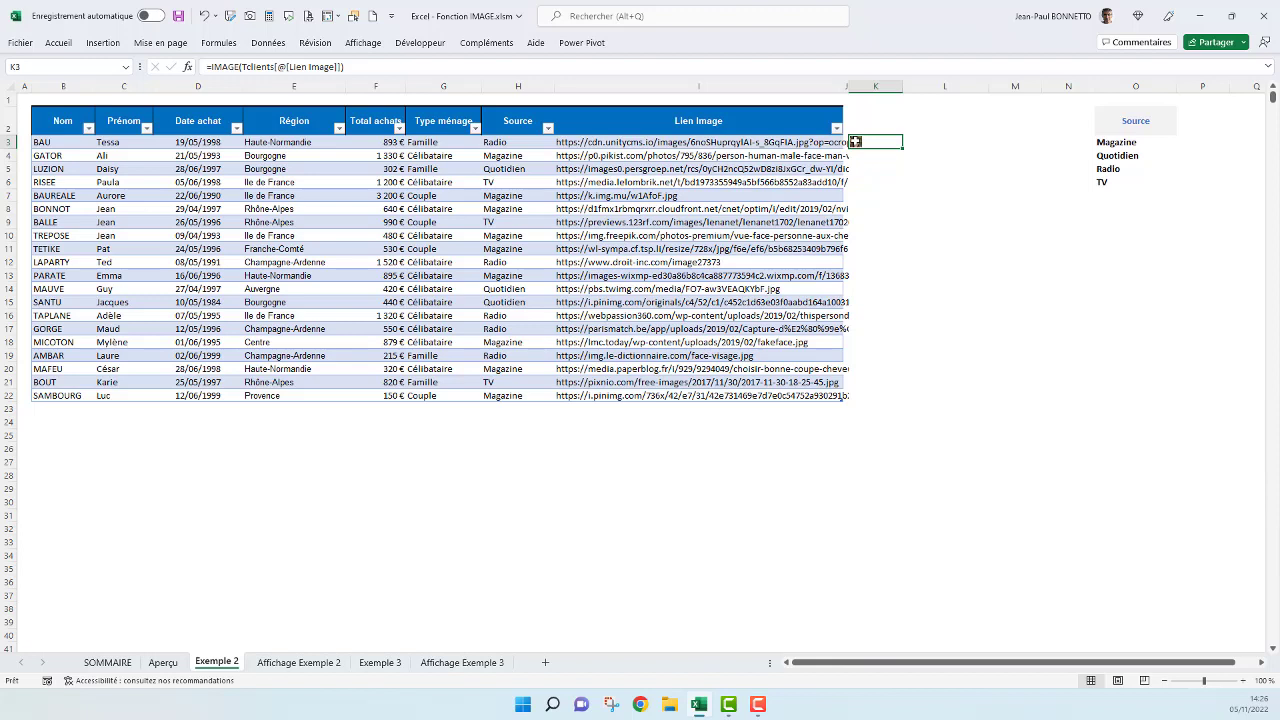
# Preview the portrait in K3 as an enlarged card and fill its IMAGE formula down to K22.
pyautogui.rightClick(855, 142)
pyautogui.click(912, 293)
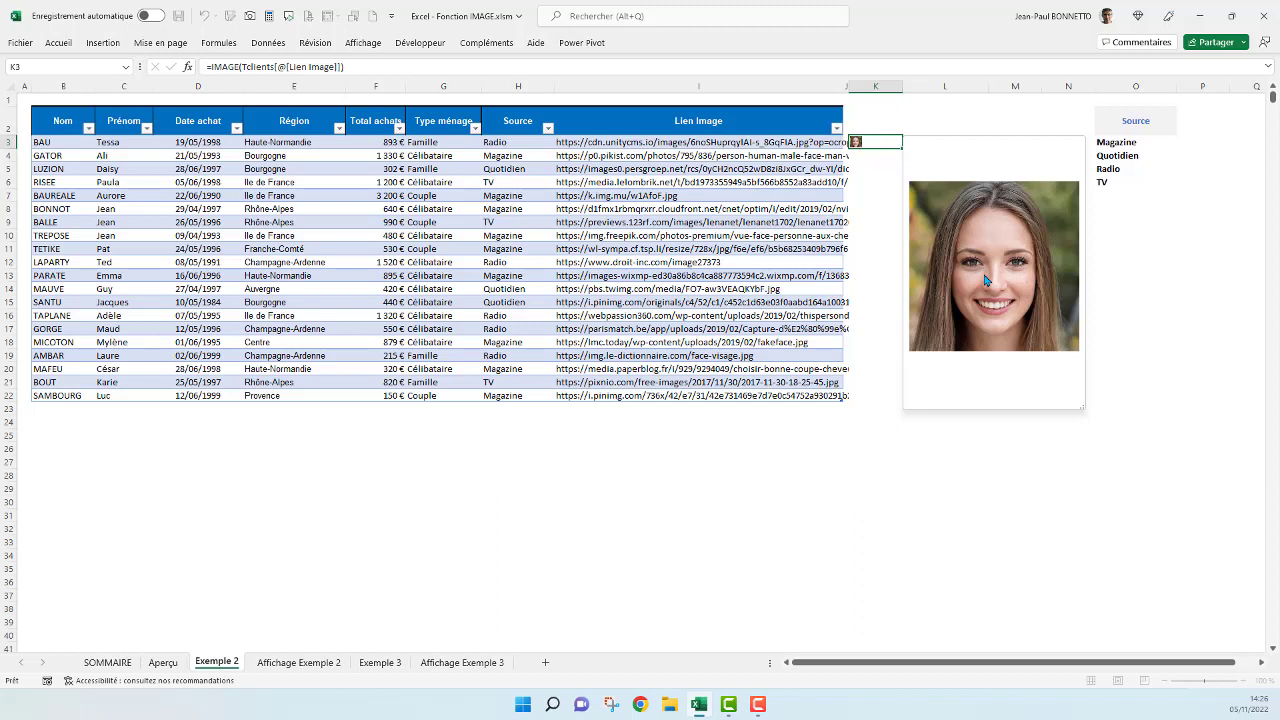
pyautogui.click(857, 150)
pyautogui.moveTo(903, 147); pyautogui.dragTo(905, 401)
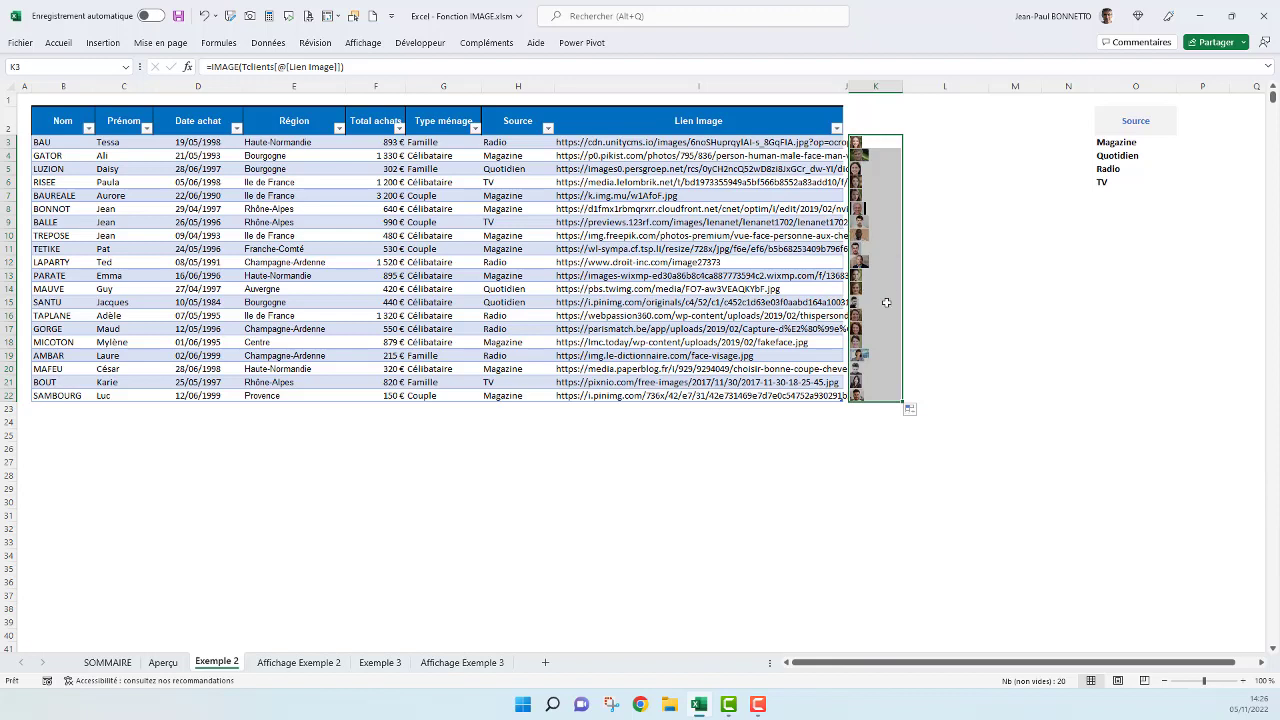
# View the enlarged portrait cards for K17 and K18, and select the column of portraits beside the customer table.
pyautogui.click(857, 329)
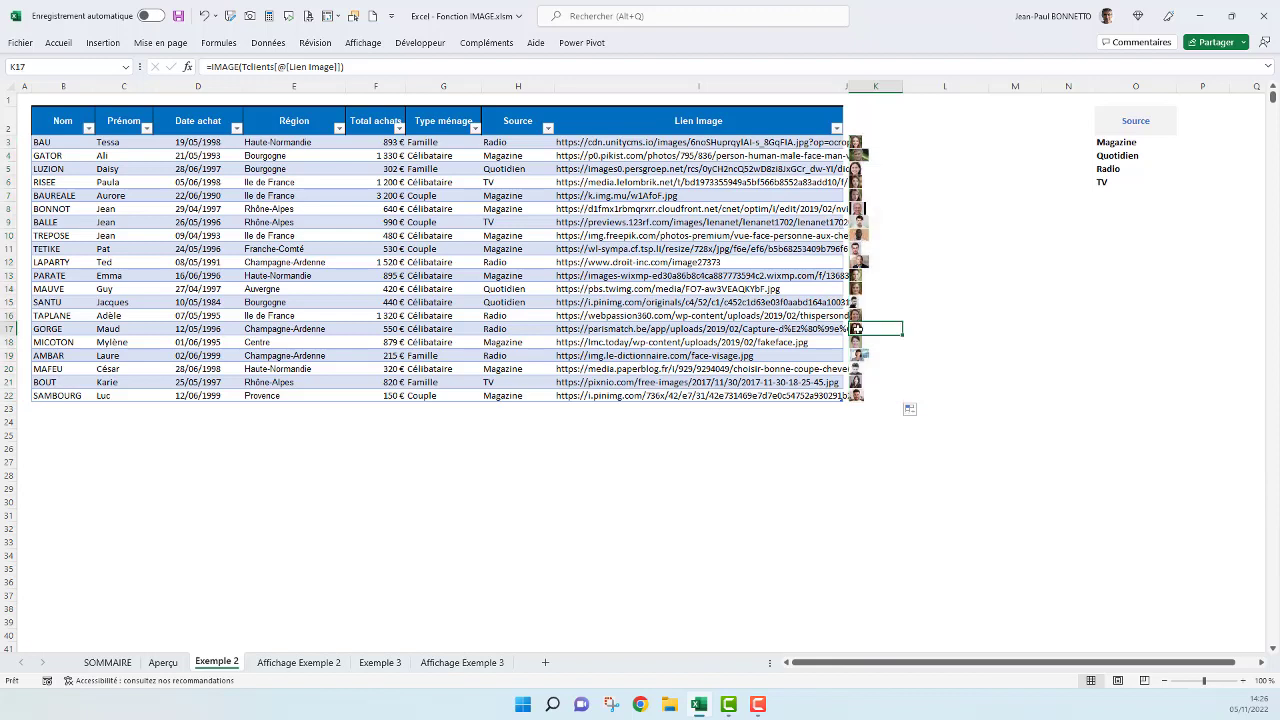
pyautogui.rightClick(857, 329)
pyautogui.click(980, 421)
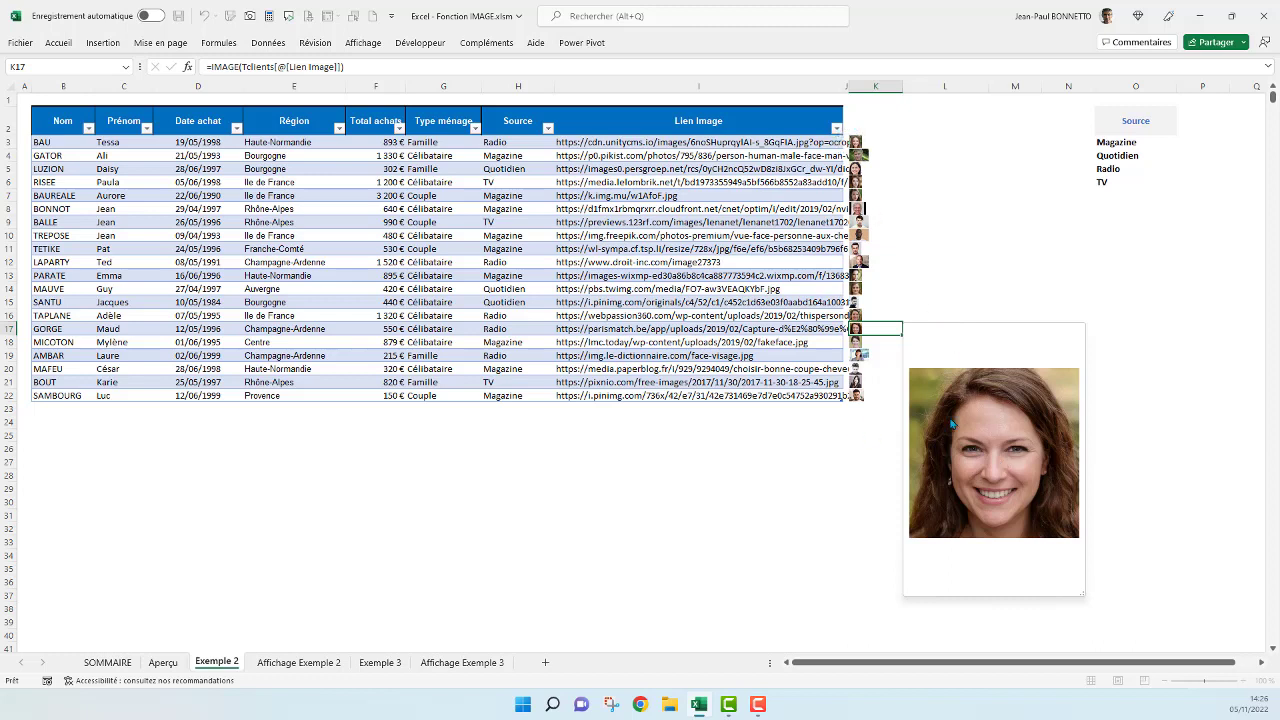
pyautogui.click(855, 342)
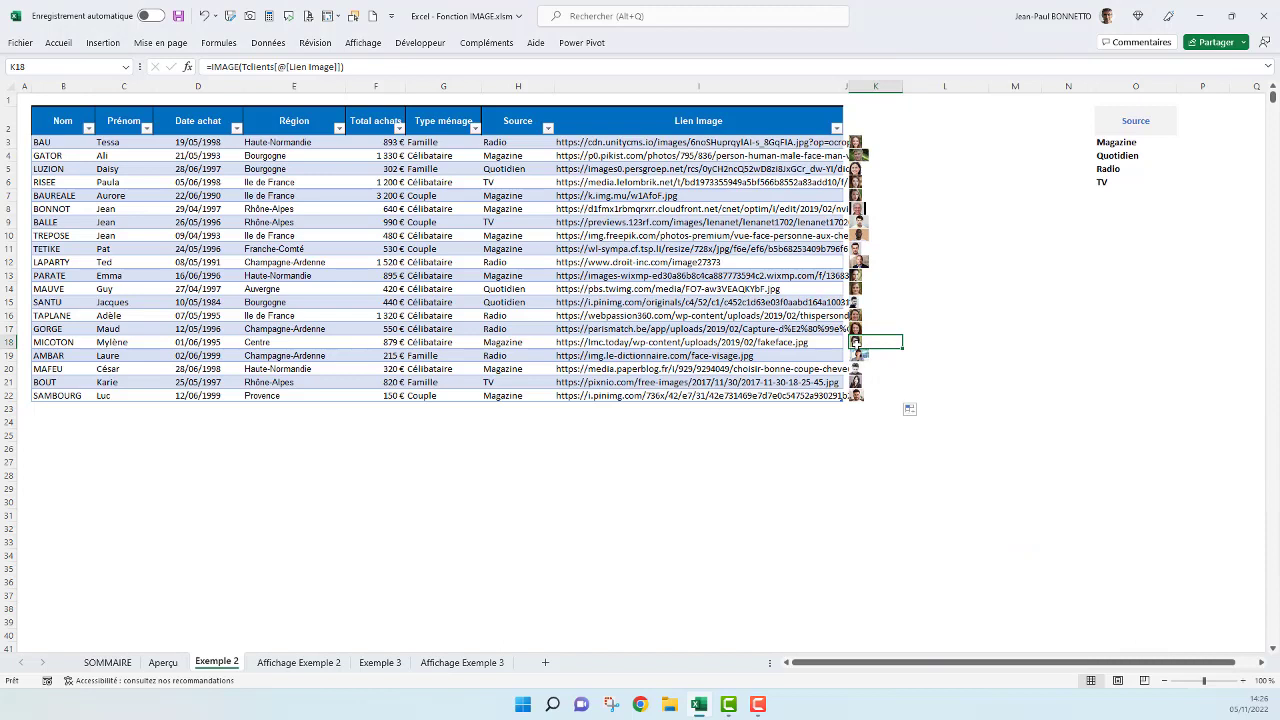
pyautogui.rightClick(855, 342)
pyautogui.click(925, 420)
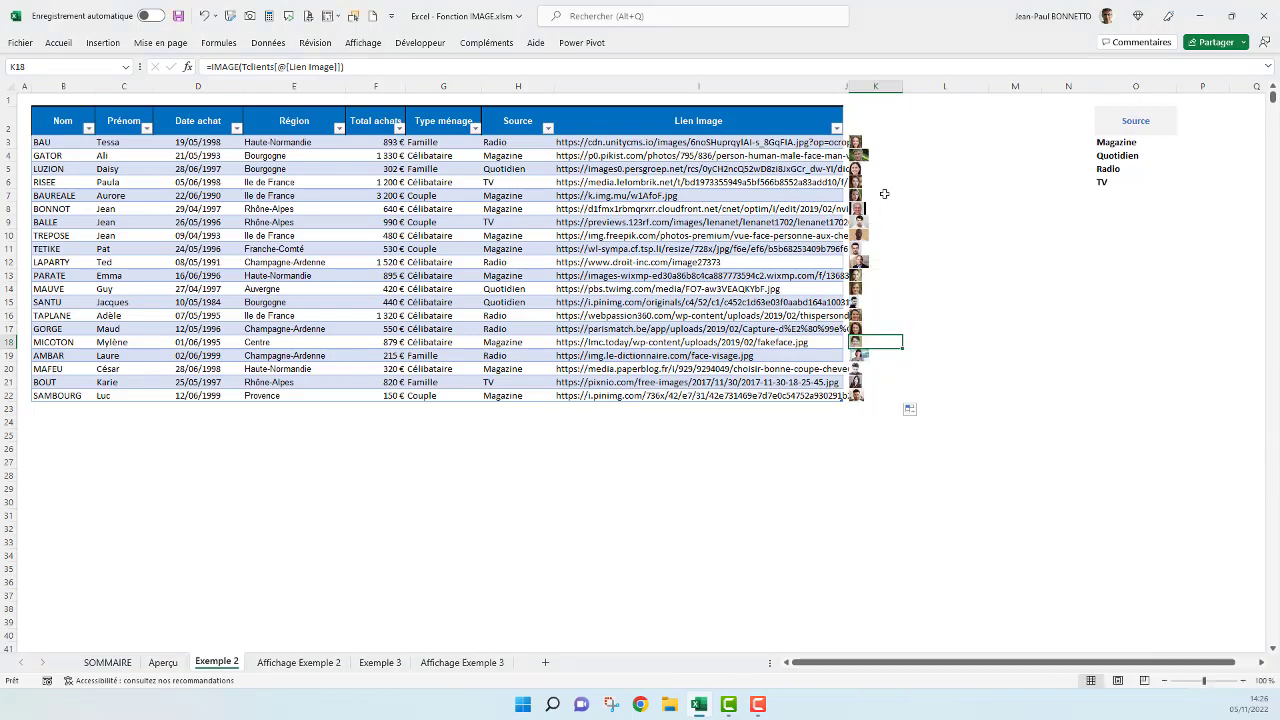
pyautogui.moveTo(858, 144); pyautogui.dragTo(867, 408)
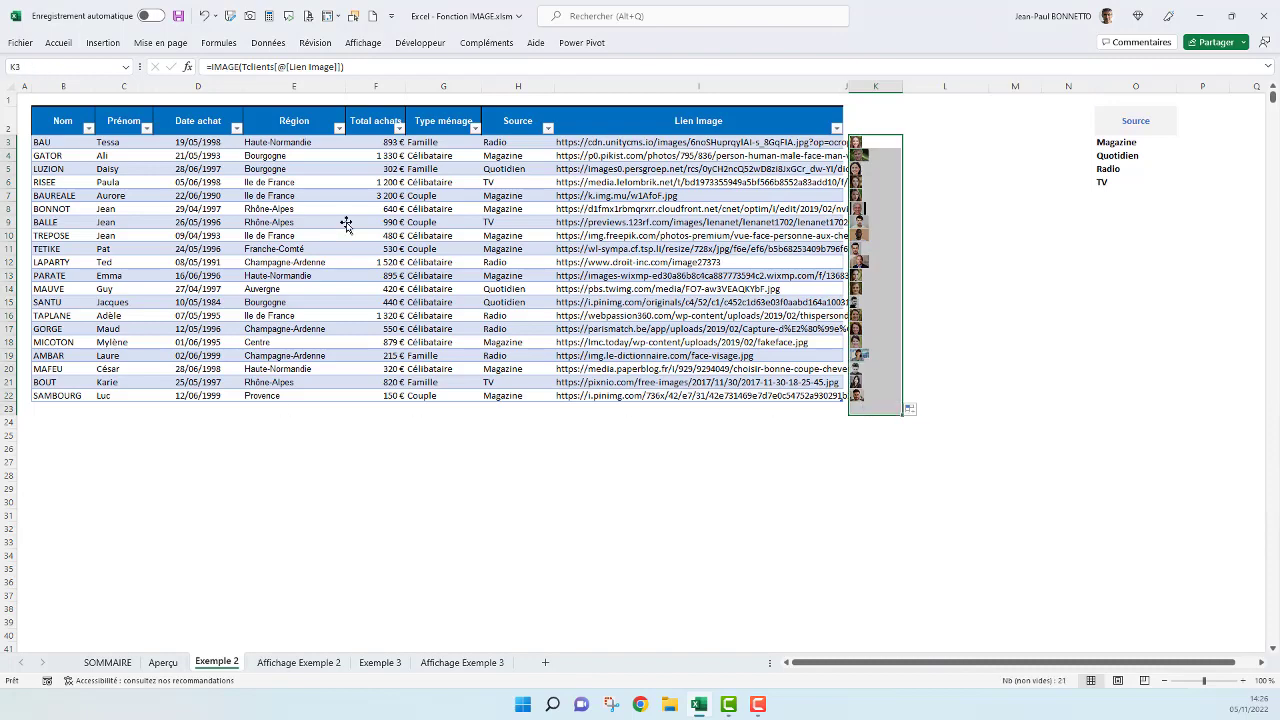
pyautogui.click(664, 186)
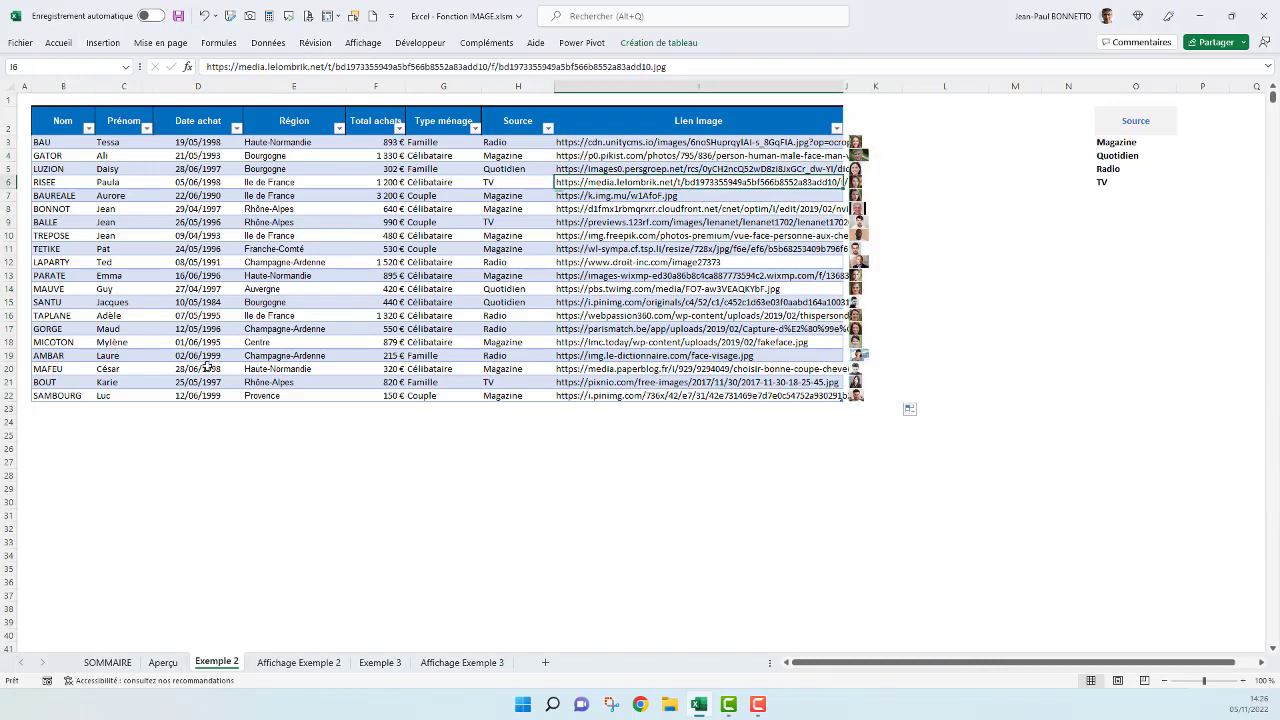
# On the Affichage Exemple 2 sheet, try the Type Source selection in D3 with Magazine, followed by Quotidien.
pyautogui.click(311, 666)
pyautogui.click(267, 452)
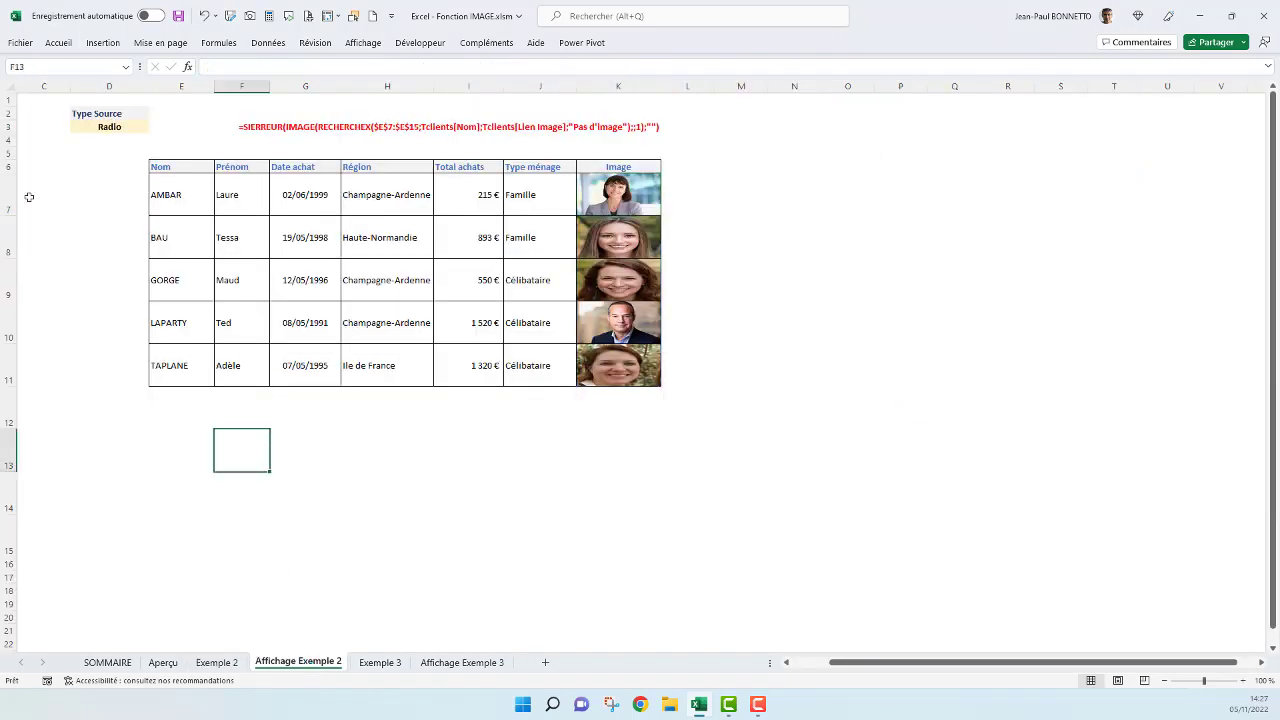
pyautogui.click(105, 127)
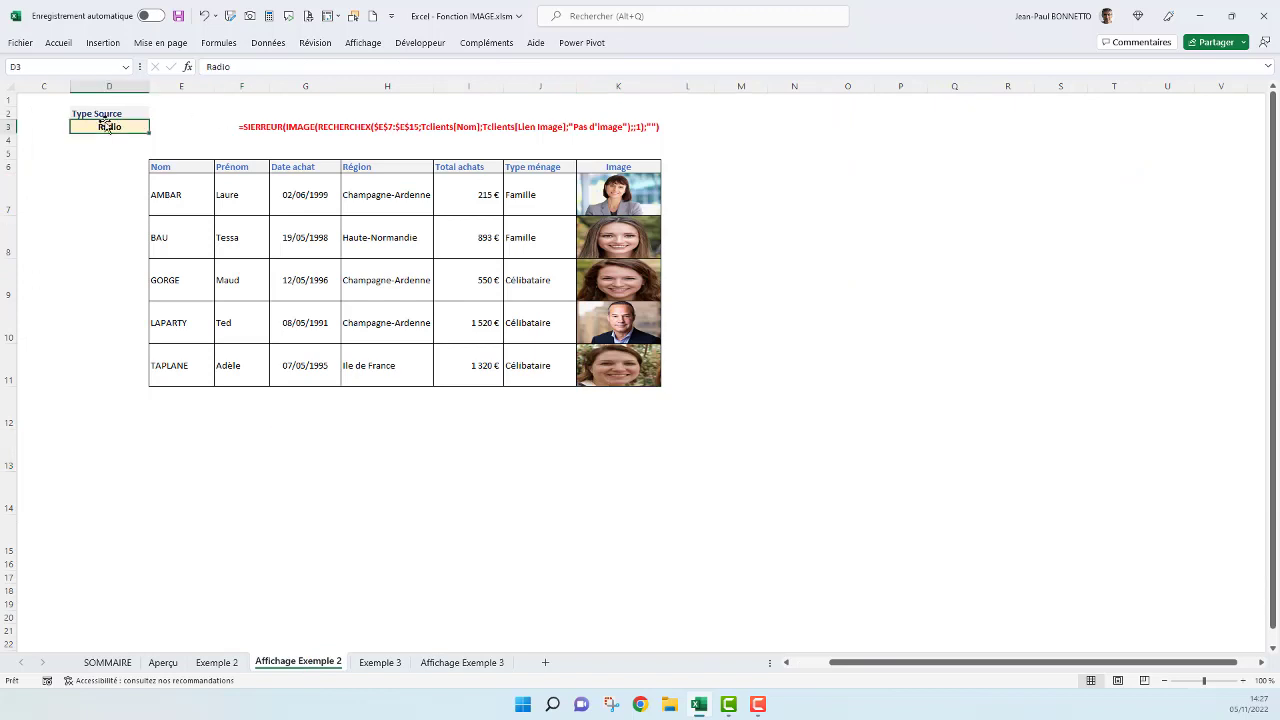
pyautogui.click(155, 127)
pyautogui.click(90, 138)
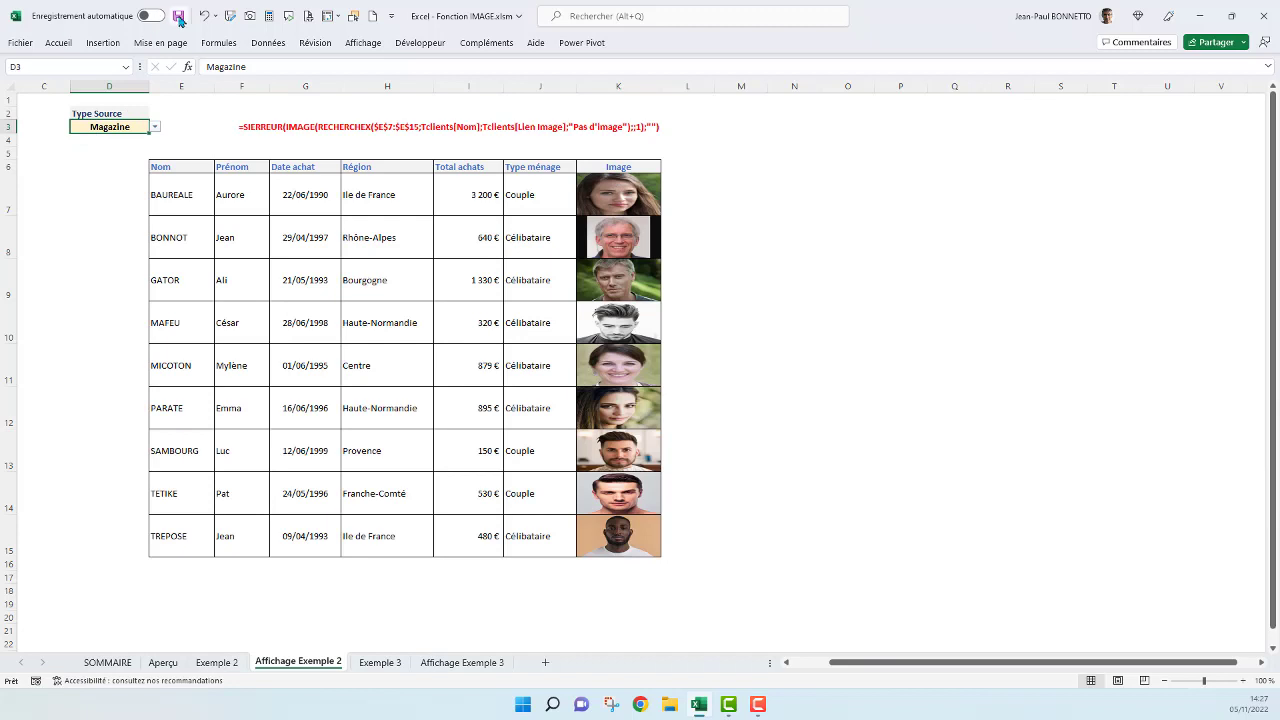
pyautogui.click(155, 127)
pyautogui.click(95, 147)
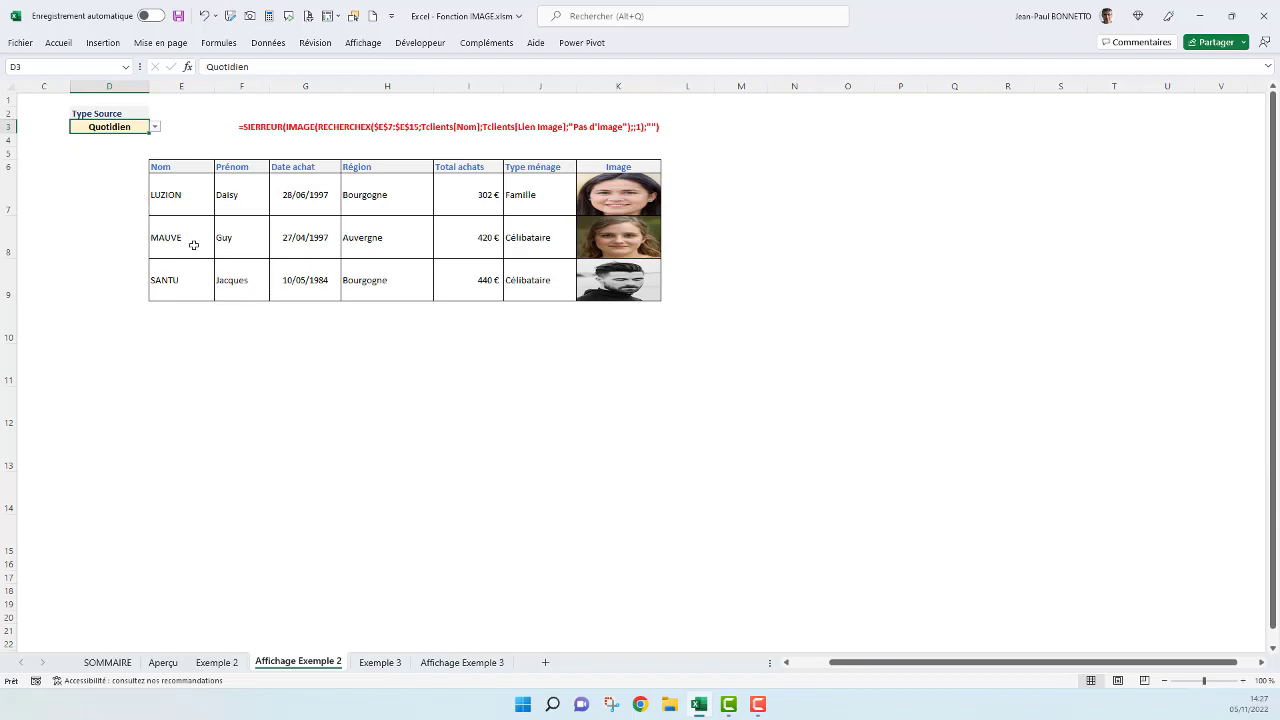
# Inspect the data validation list source of the Type Source cell D3 and close the settings without changes.
pyautogui.click(160, 182)
pyautogui.click(106, 126)
pyautogui.click(267, 43)
pyautogui.click(897, 100)
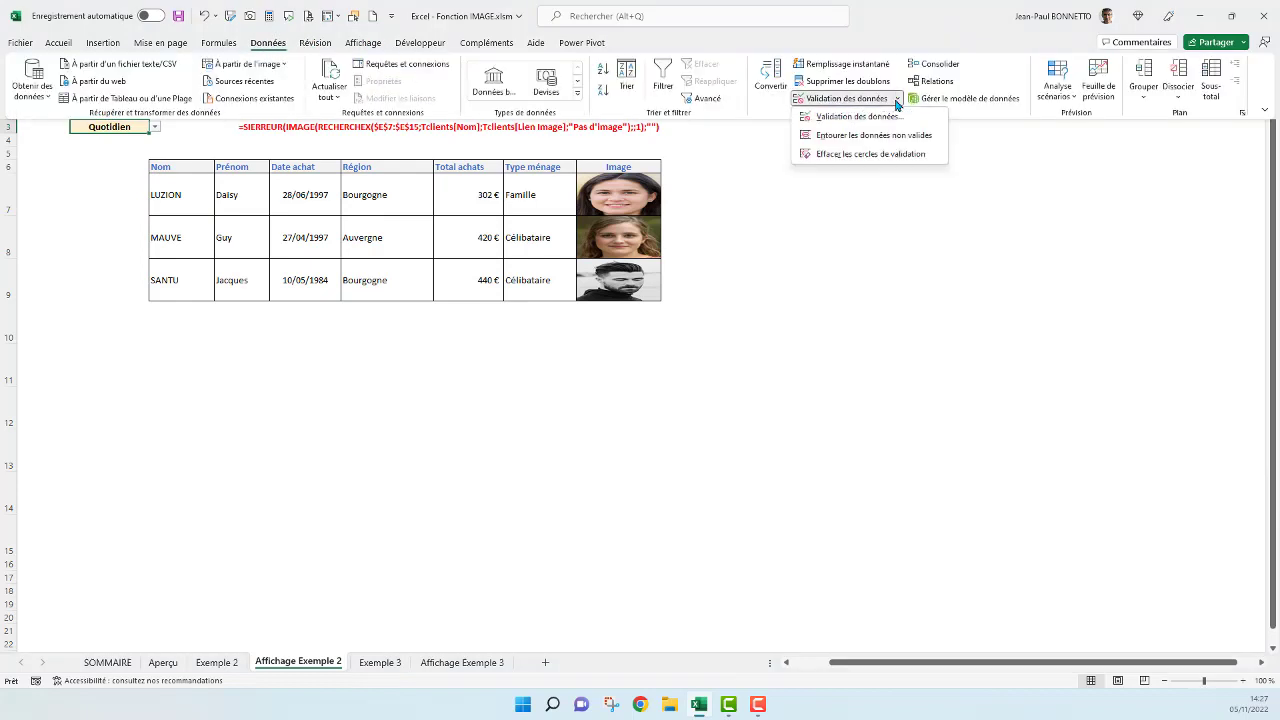
pyautogui.click(862, 116)
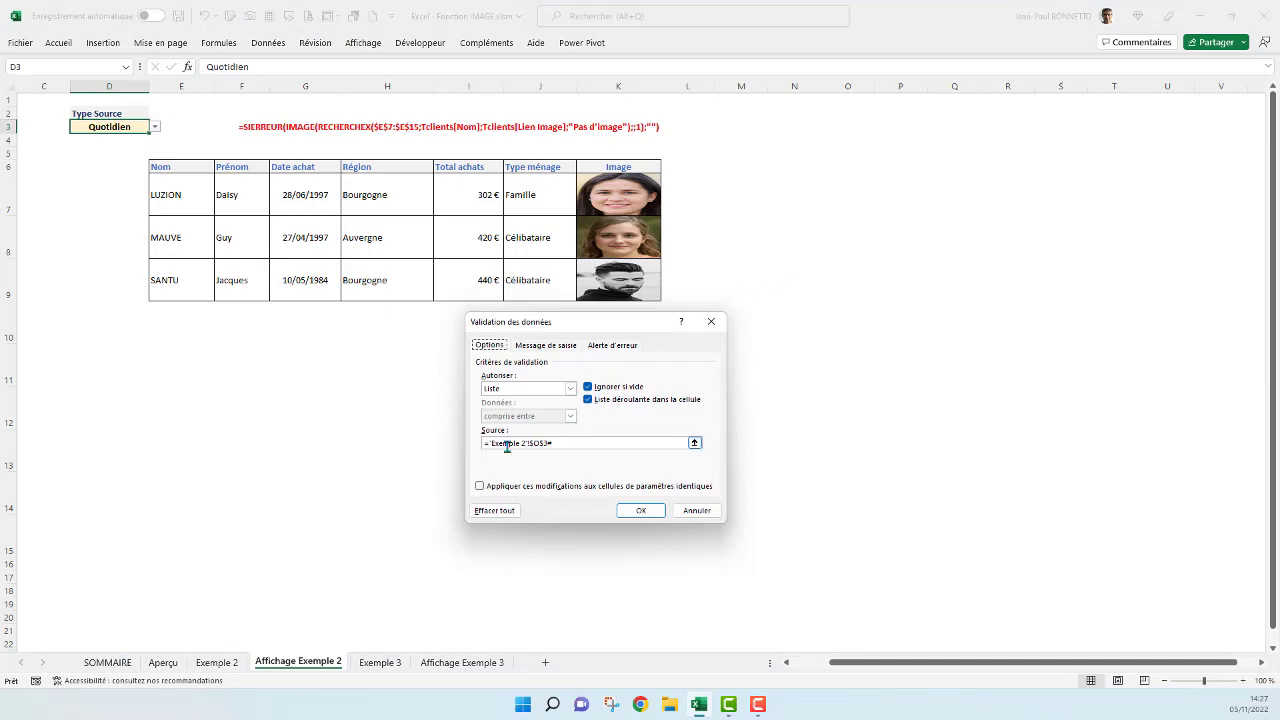
pyautogui.click(695, 511)
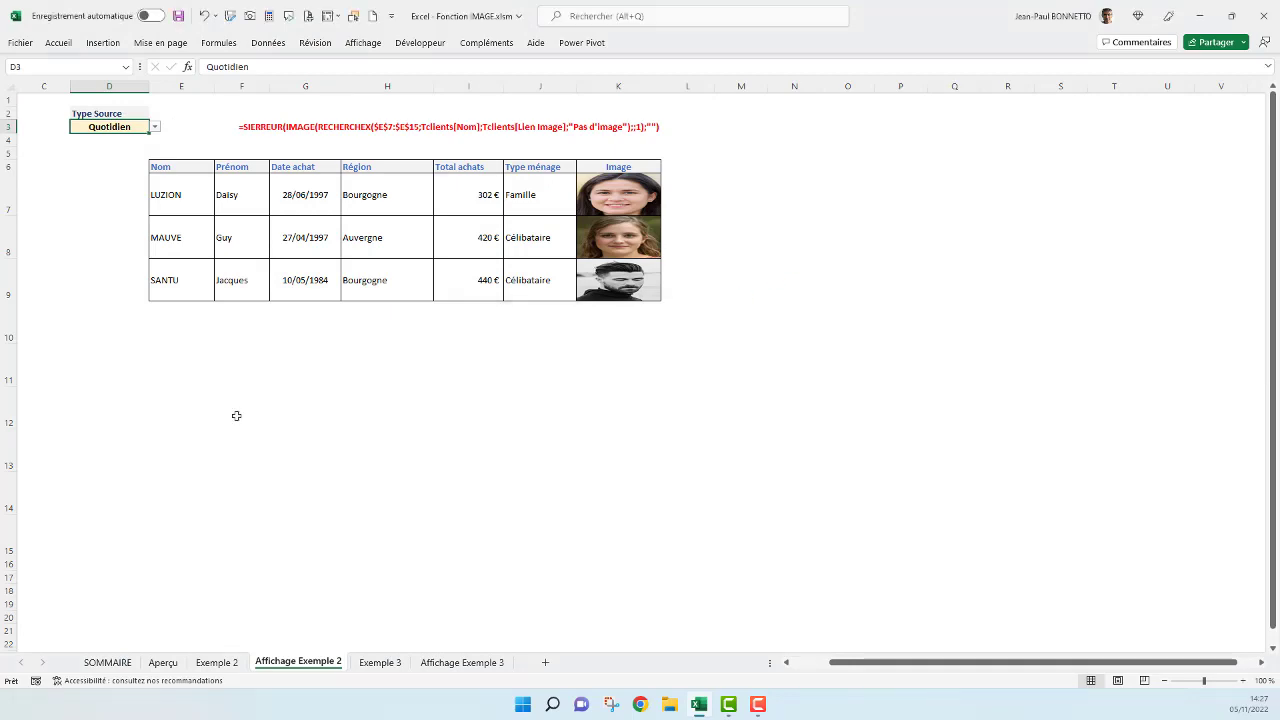
# Select the Source column data on Exemple 2, and set Type Source in D3 of Affichage Exemple 2 to Magazine.
pyautogui.click(235, 665)
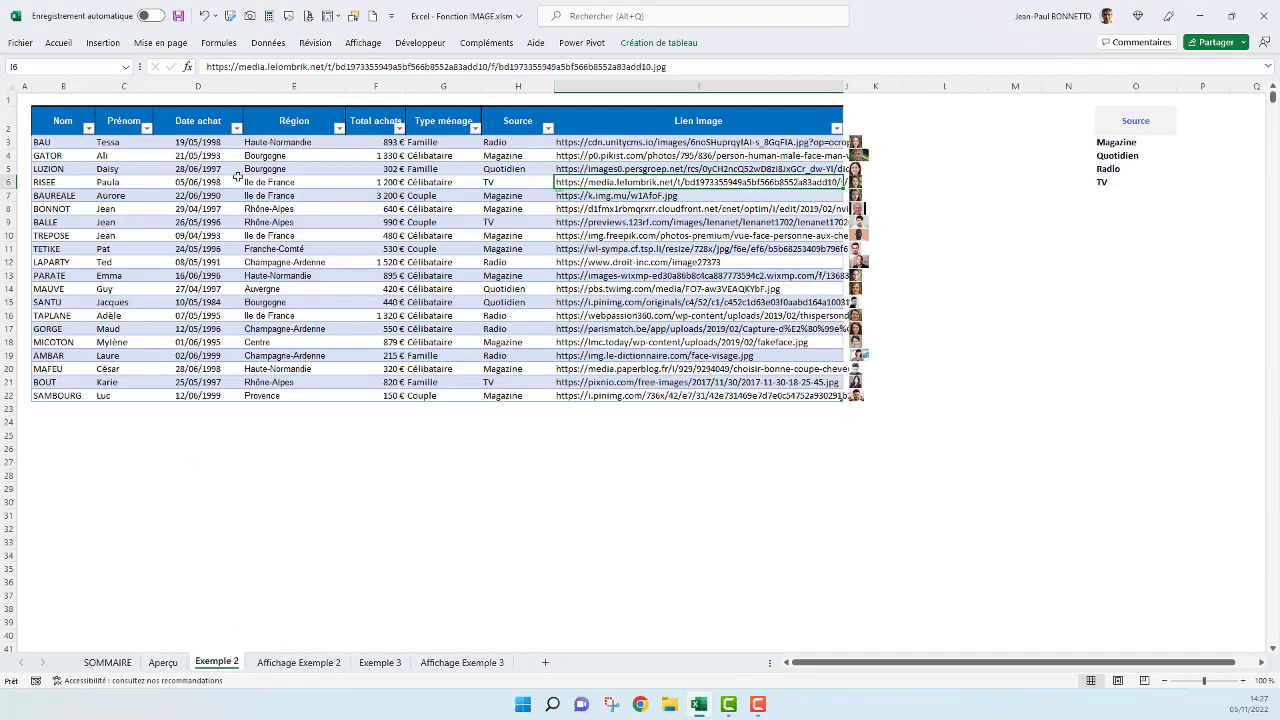
pyautogui.click(506, 136)
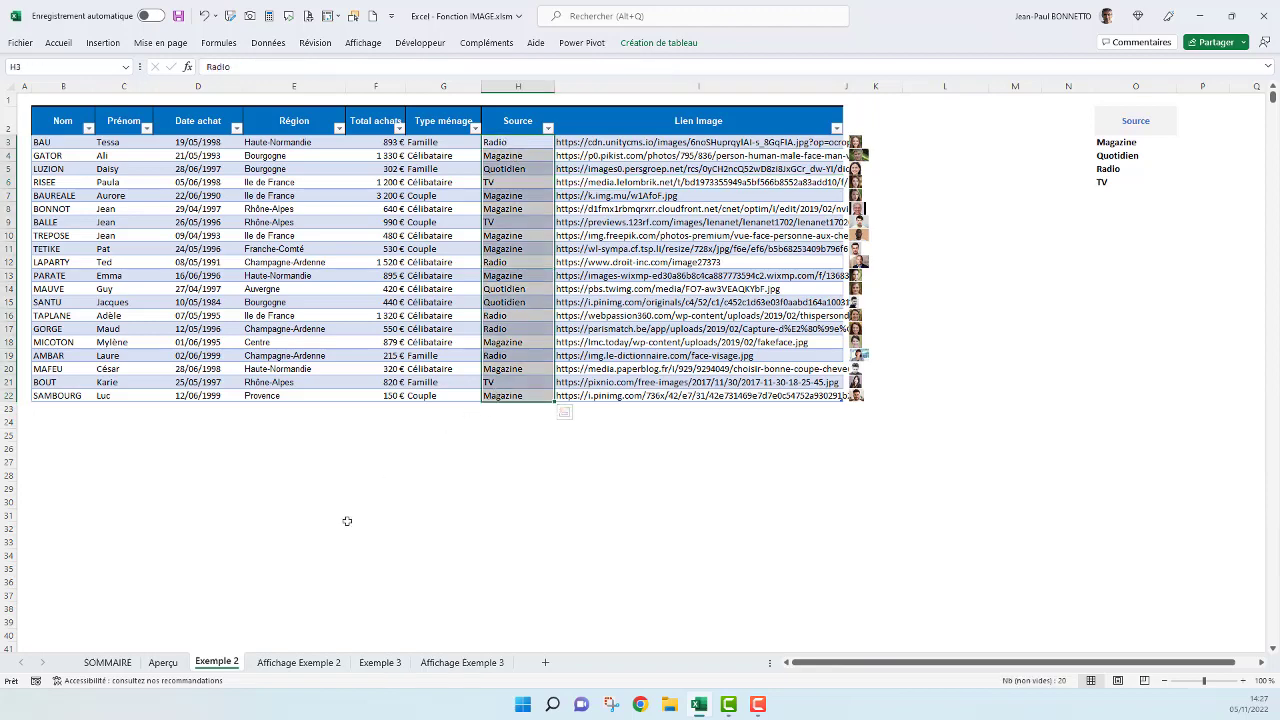
pyautogui.click(298, 662)
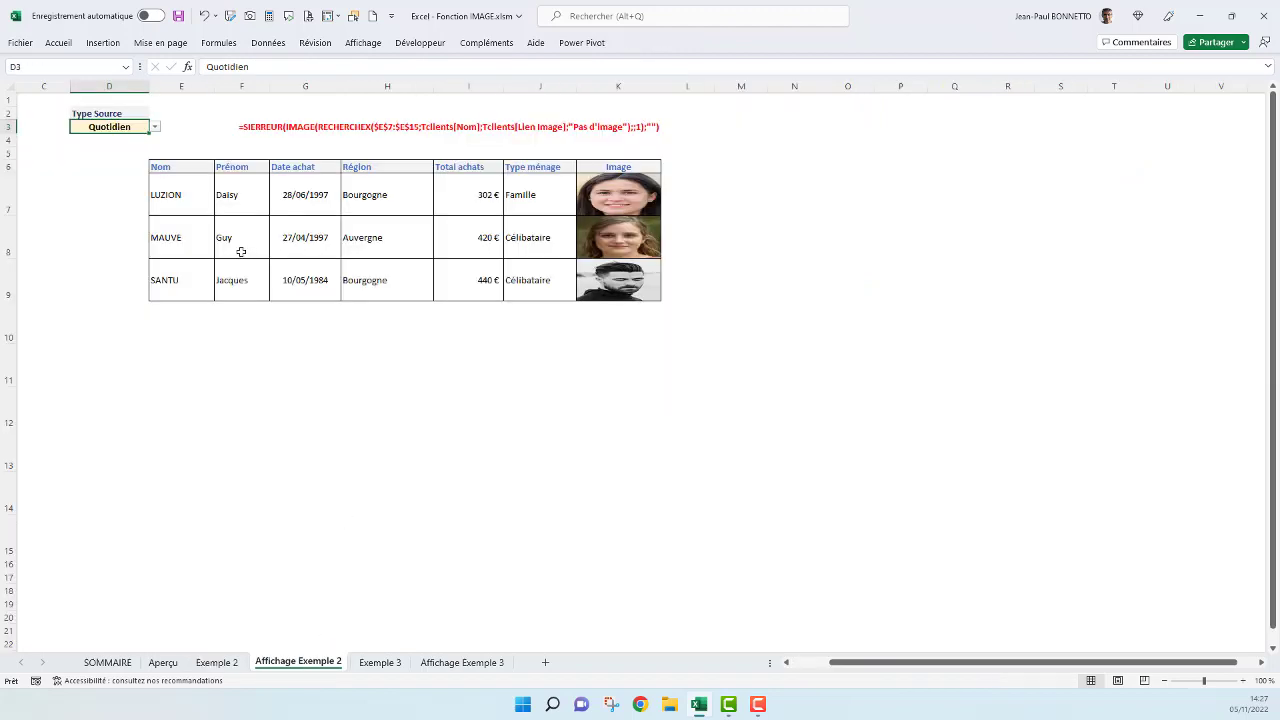
pyautogui.click(156, 127)
pyautogui.click(104, 141)
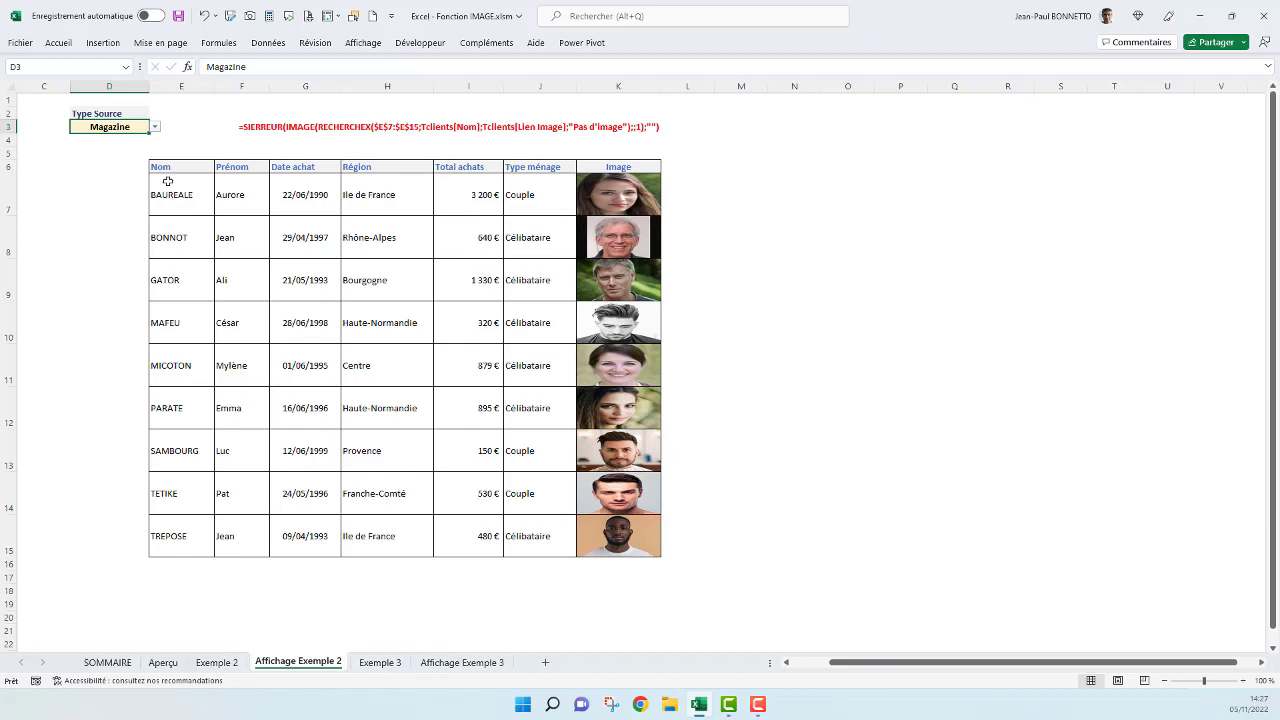
# Examine the TRIER(FILTRE()) formula in E7 of Affichage Exemple 2, highlighting FILTRE and its table argument, and leave it unedited.
pyautogui.click(225, 663)
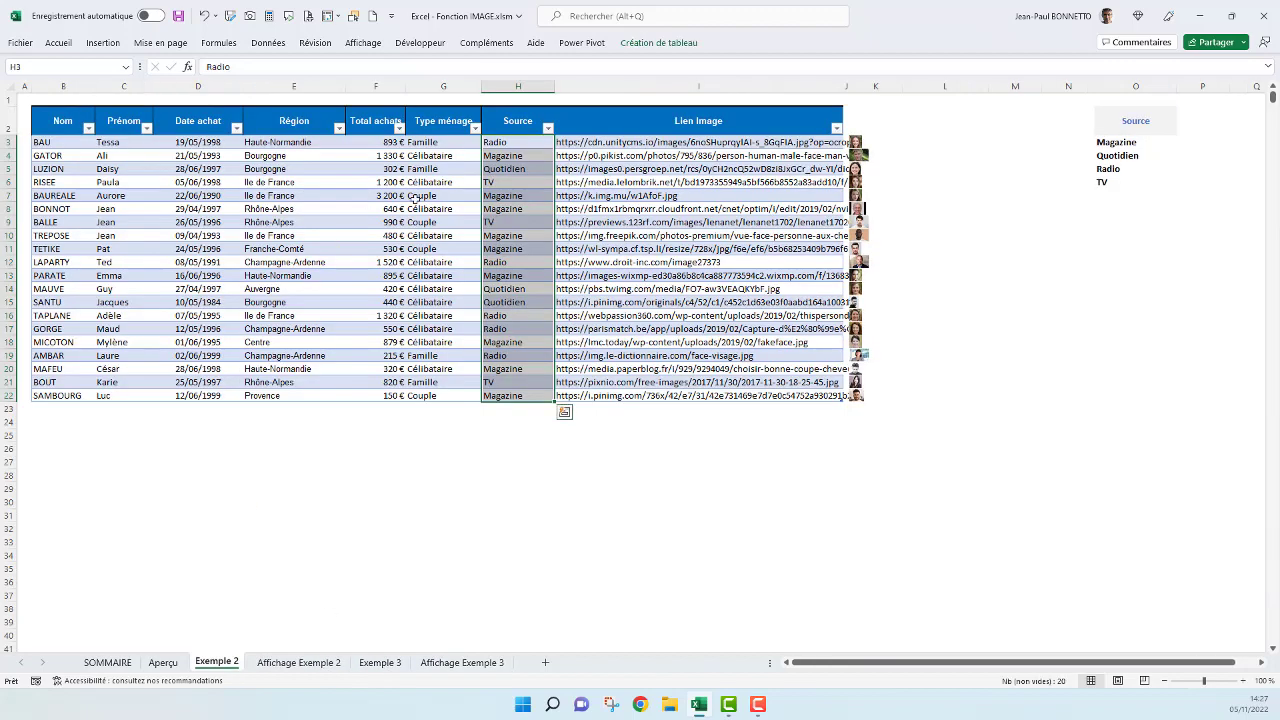
pyautogui.click(298, 663)
pyautogui.click(188, 192)
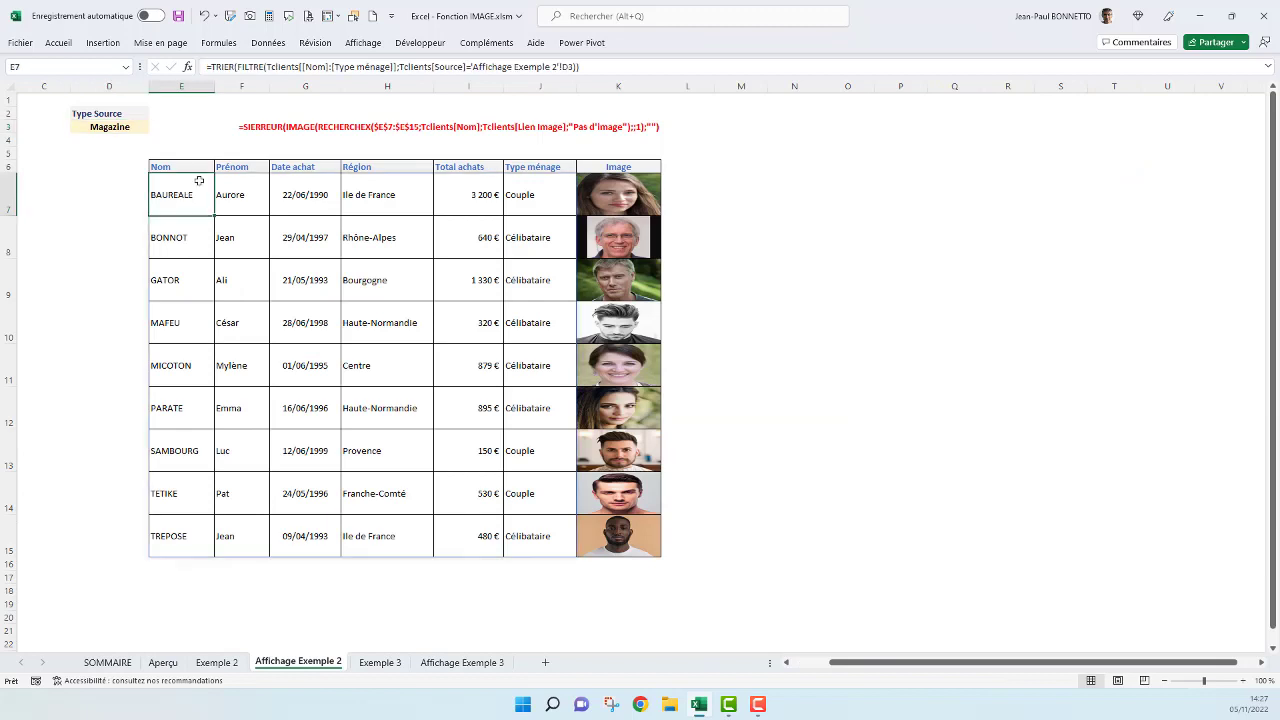
pyautogui.click(243, 67)
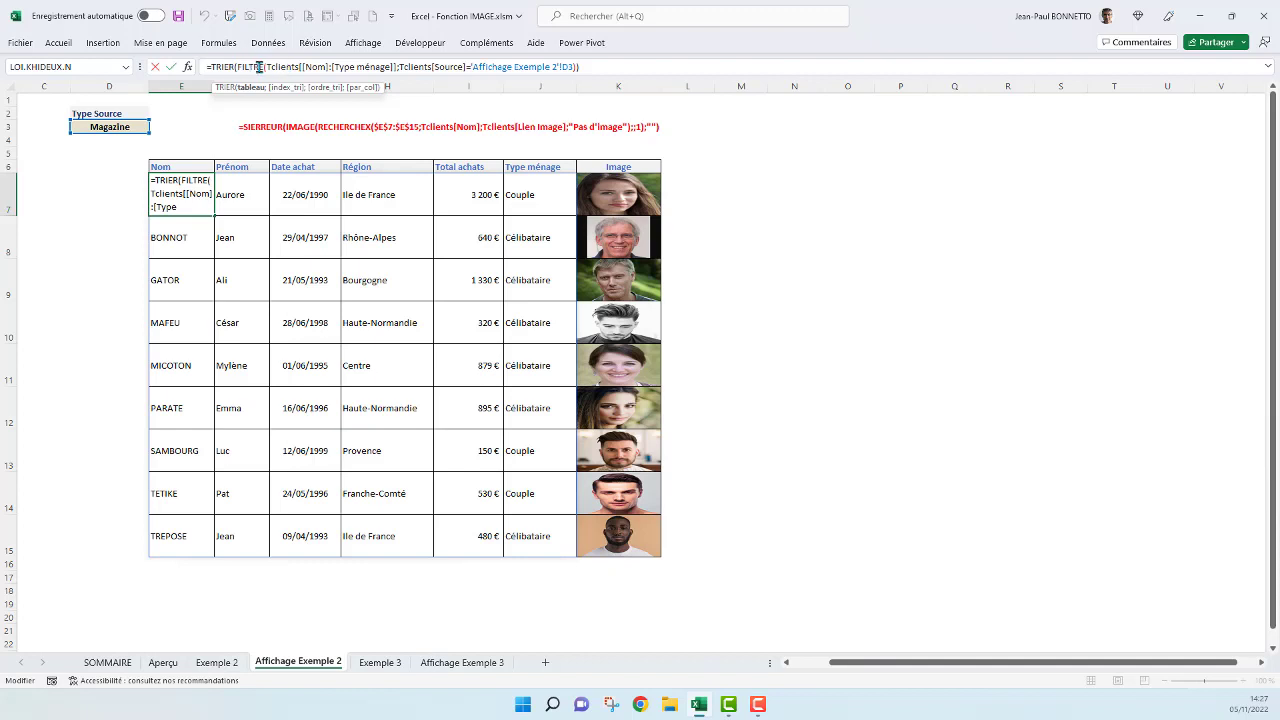
pyautogui.moveTo(237, 67); pyautogui.dragTo(264, 67)
pyautogui.moveTo(270, 67); pyautogui.dragTo(326, 67)
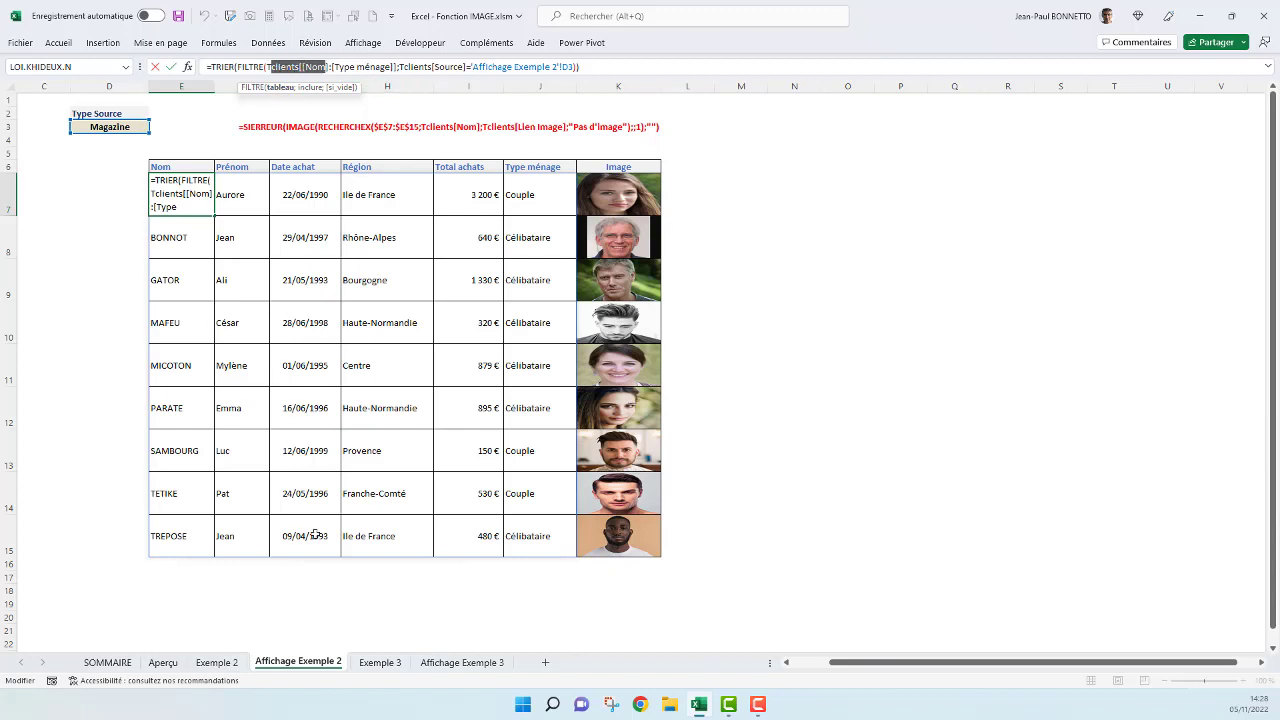
pyautogui.press('Escape')
# Select the Nom to Type ménage column data on Exemple 2 to show the filtered range, and return to Affichage Exemple 2.
pyautogui.click(216, 662)
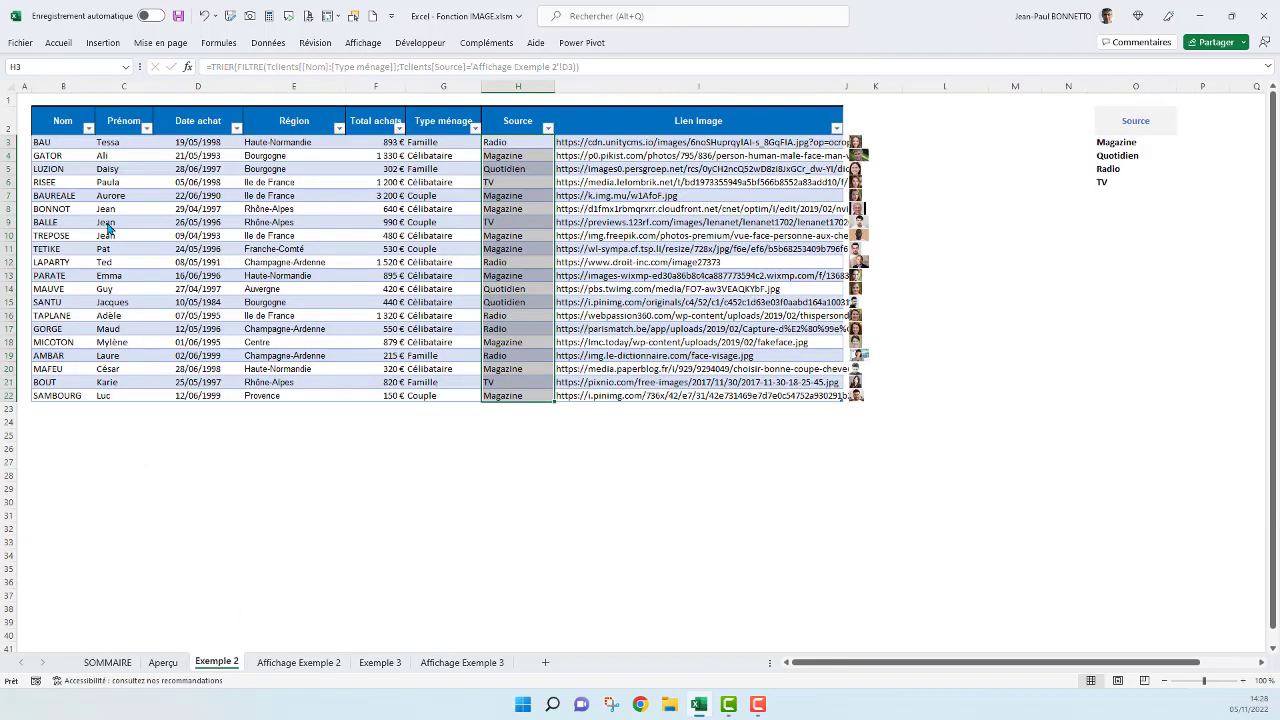
pyautogui.moveTo(63, 116); pyautogui.dragTo(447, 120)
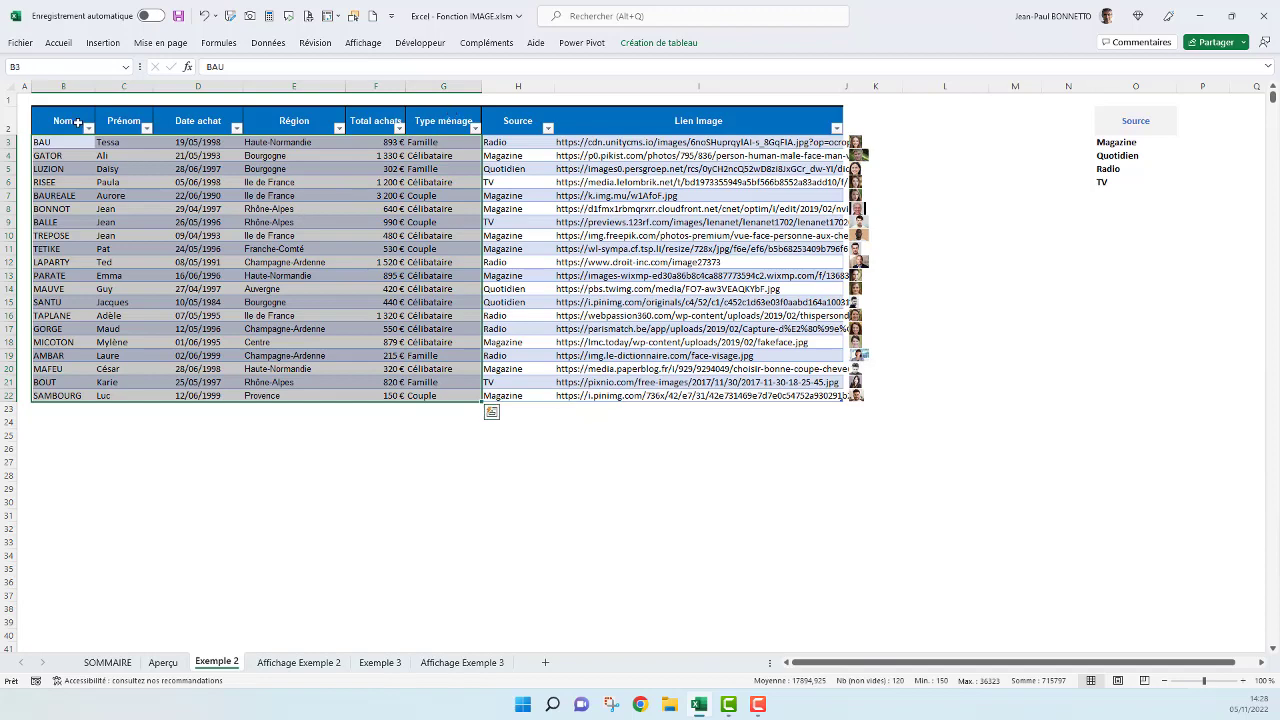
pyautogui.click(312, 663)
pyautogui.click(267, 129)
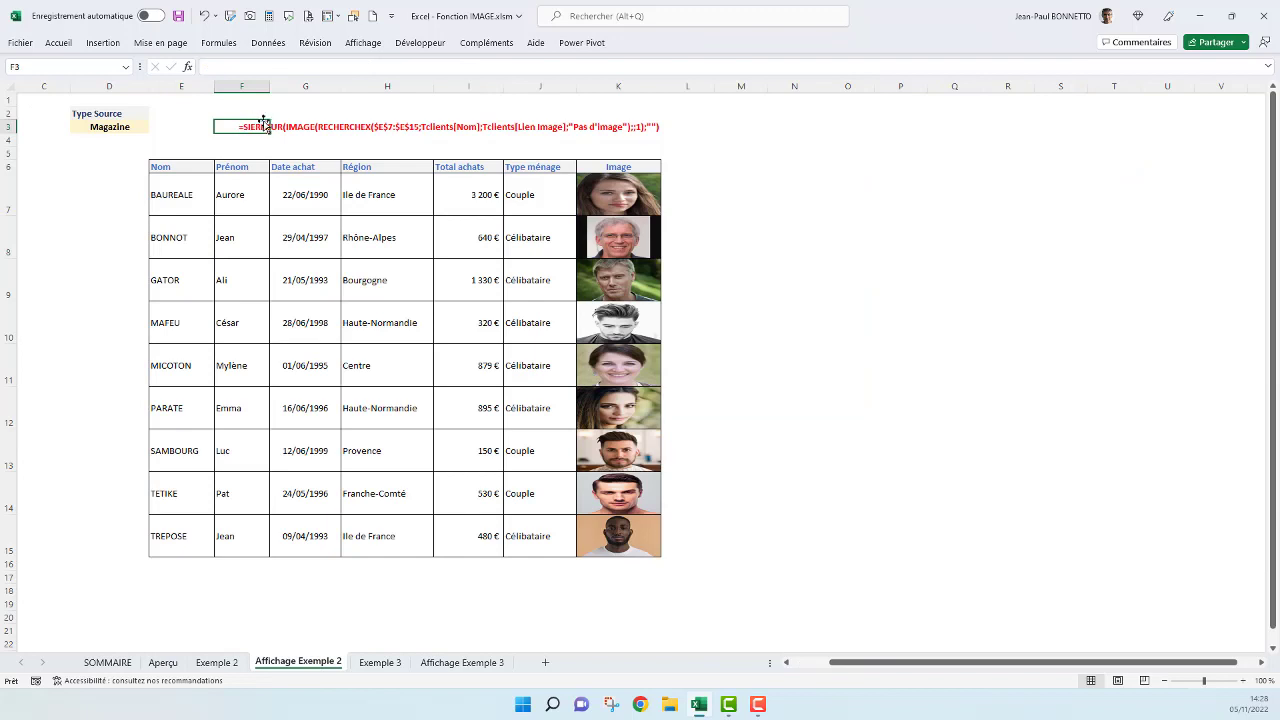
pyautogui.click(275, 129)
# Compare the E7 formula's filter criterion with the Source column by selecting that column's data on Exemple 2.
pyautogui.click(183, 183)
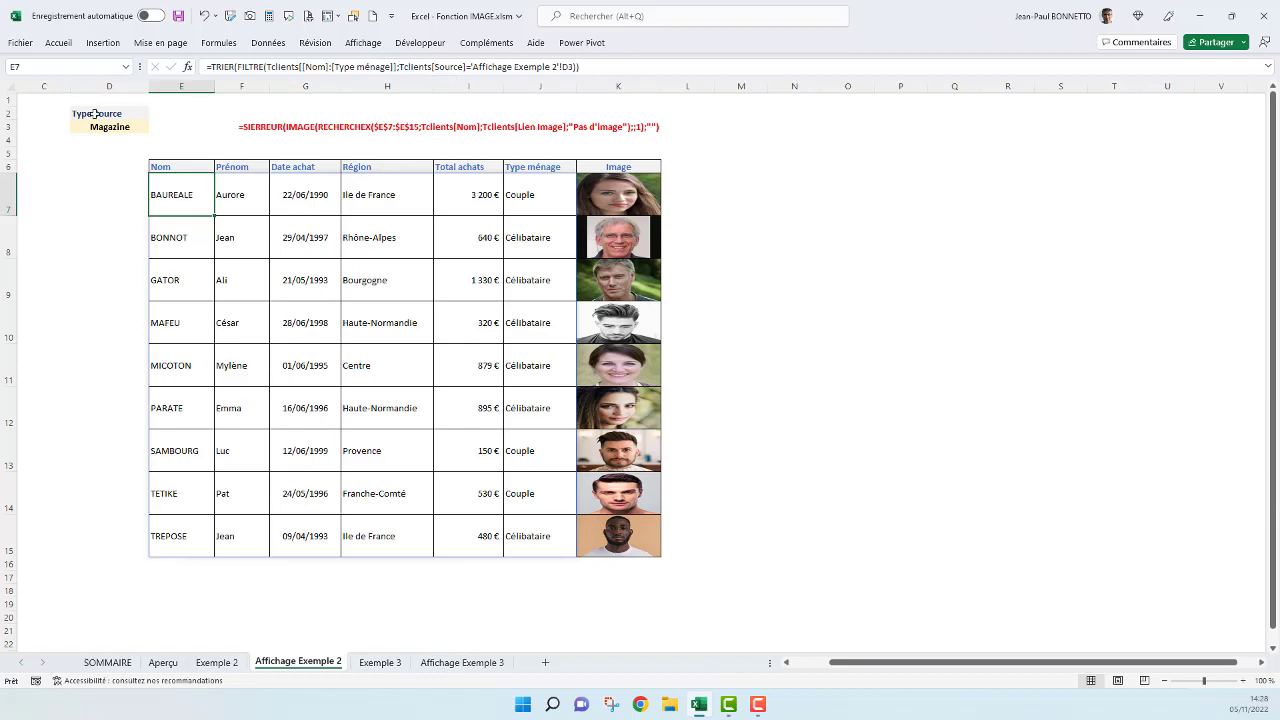
pyautogui.click(216, 662)
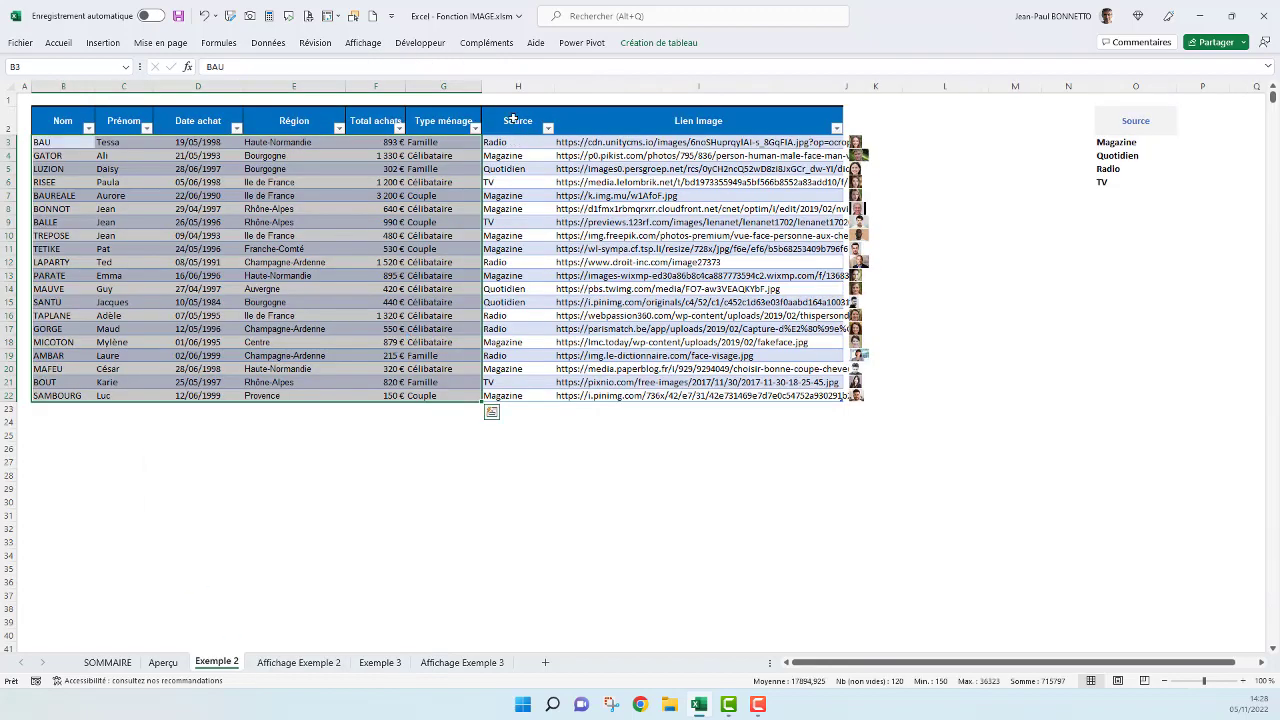
pyautogui.click(522, 108)
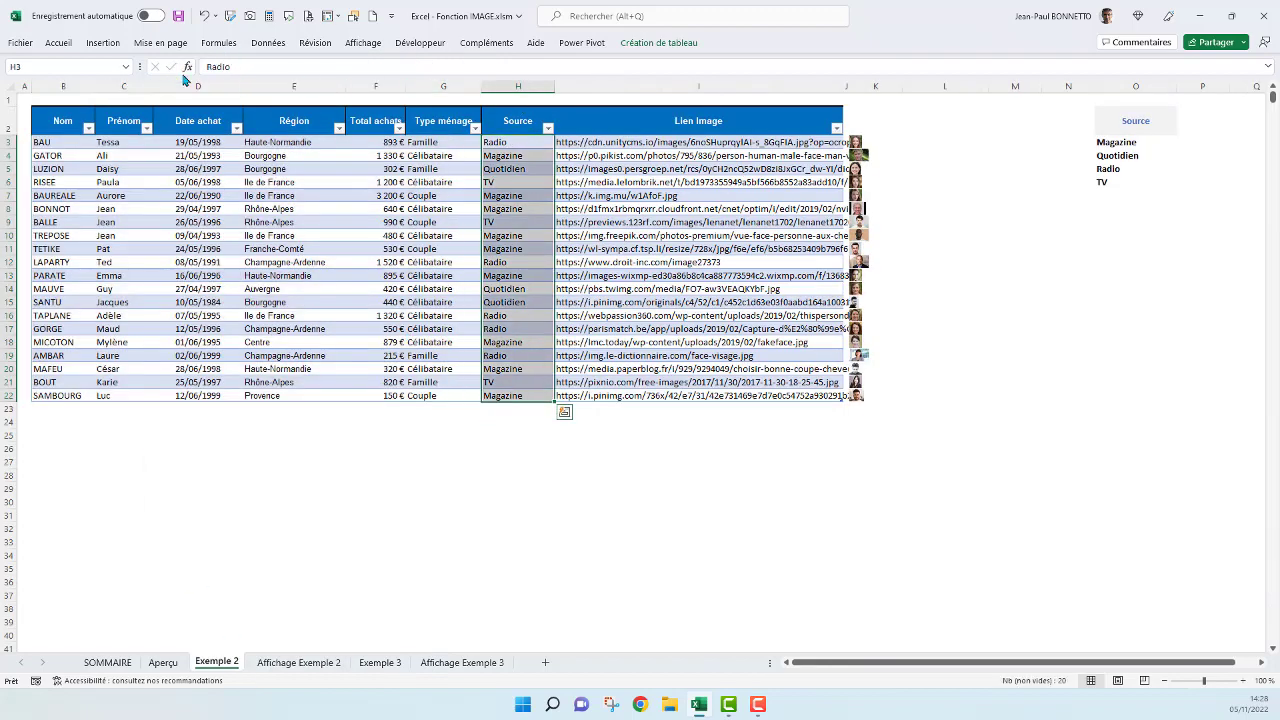
pyautogui.click(300, 664)
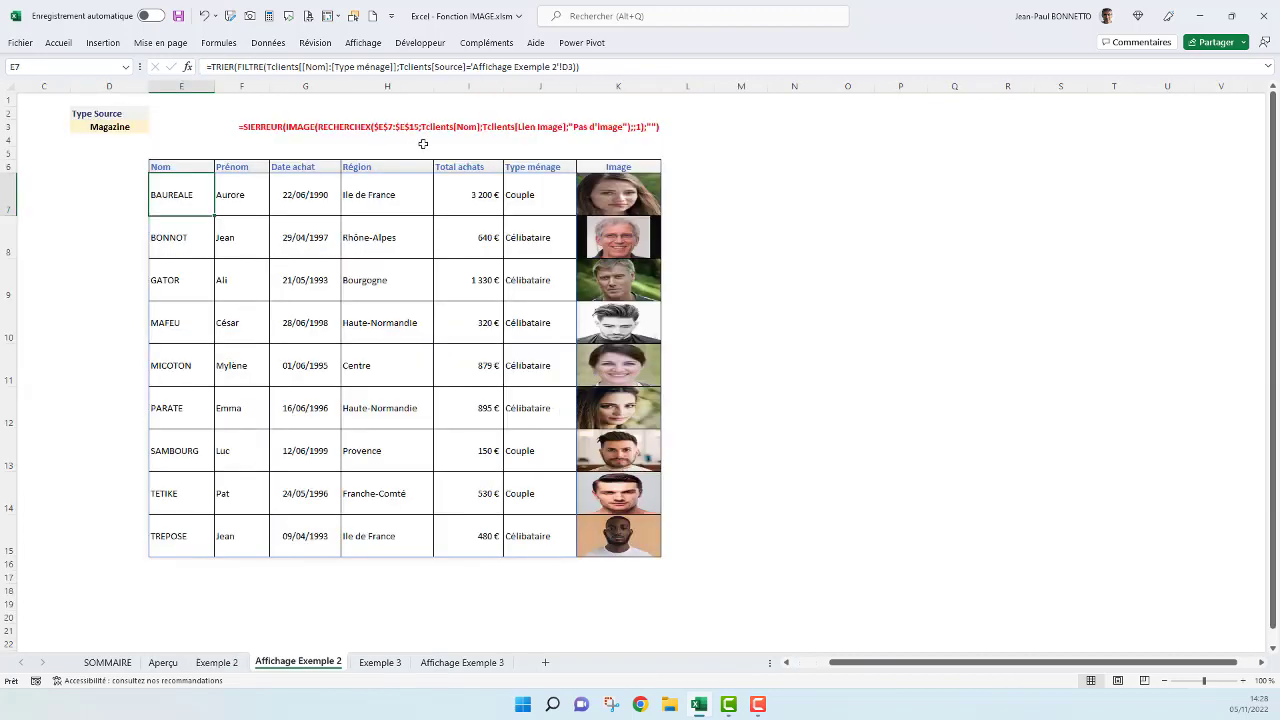
# Inspect the D3 criterion reference inside the E7 formula, keep the formula as it is, and select an empty cell beside the table.
pyautogui.click(571, 127)
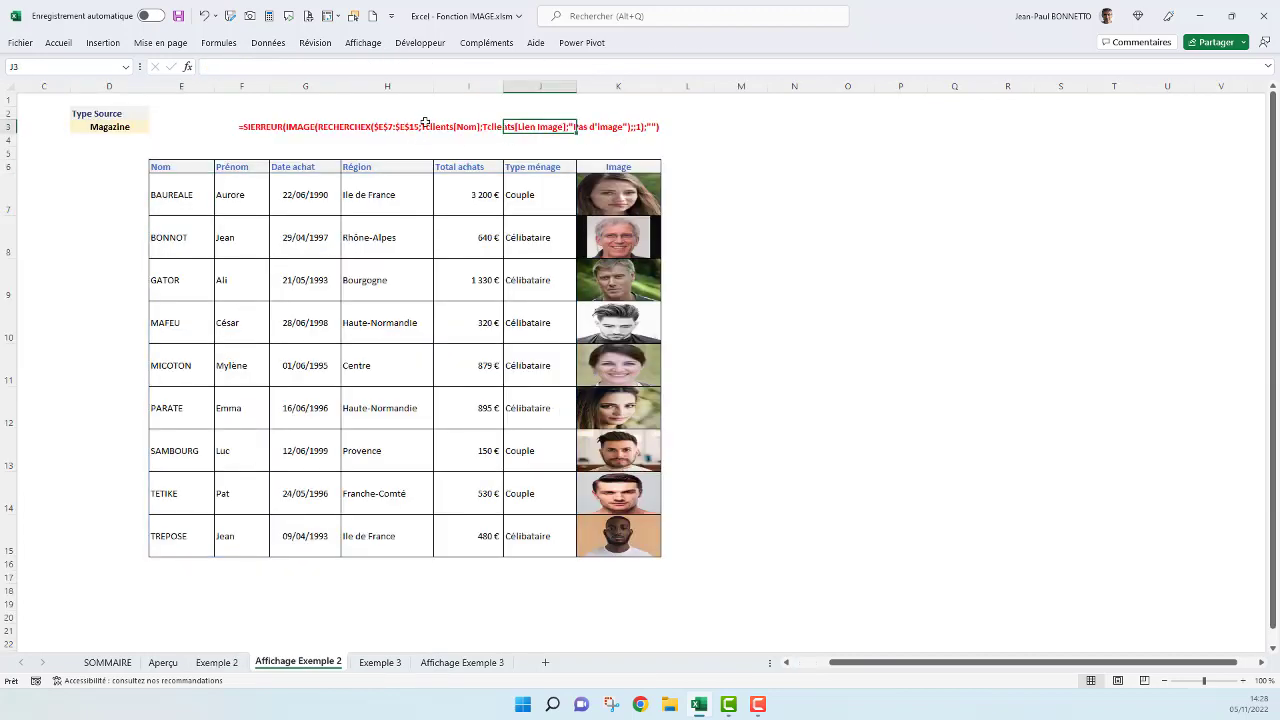
pyautogui.click(178, 196)
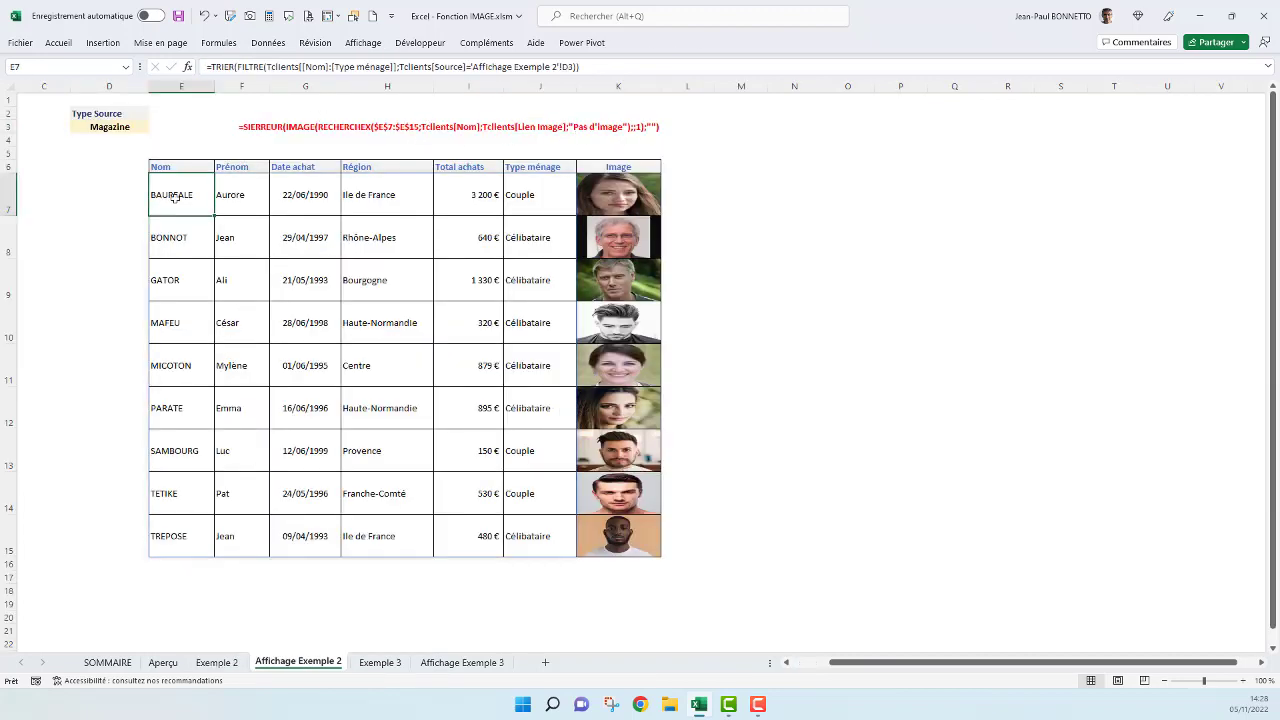
pyautogui.click(493, 67)
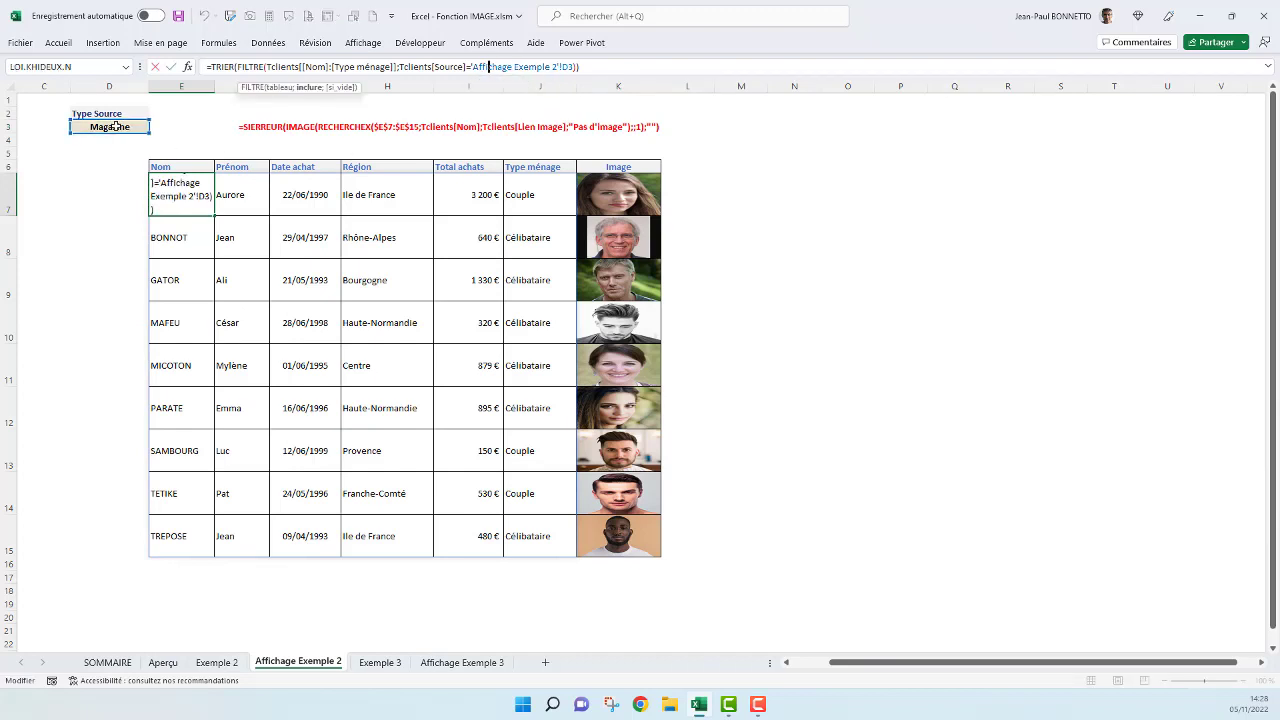
pyautogui.press('Return')
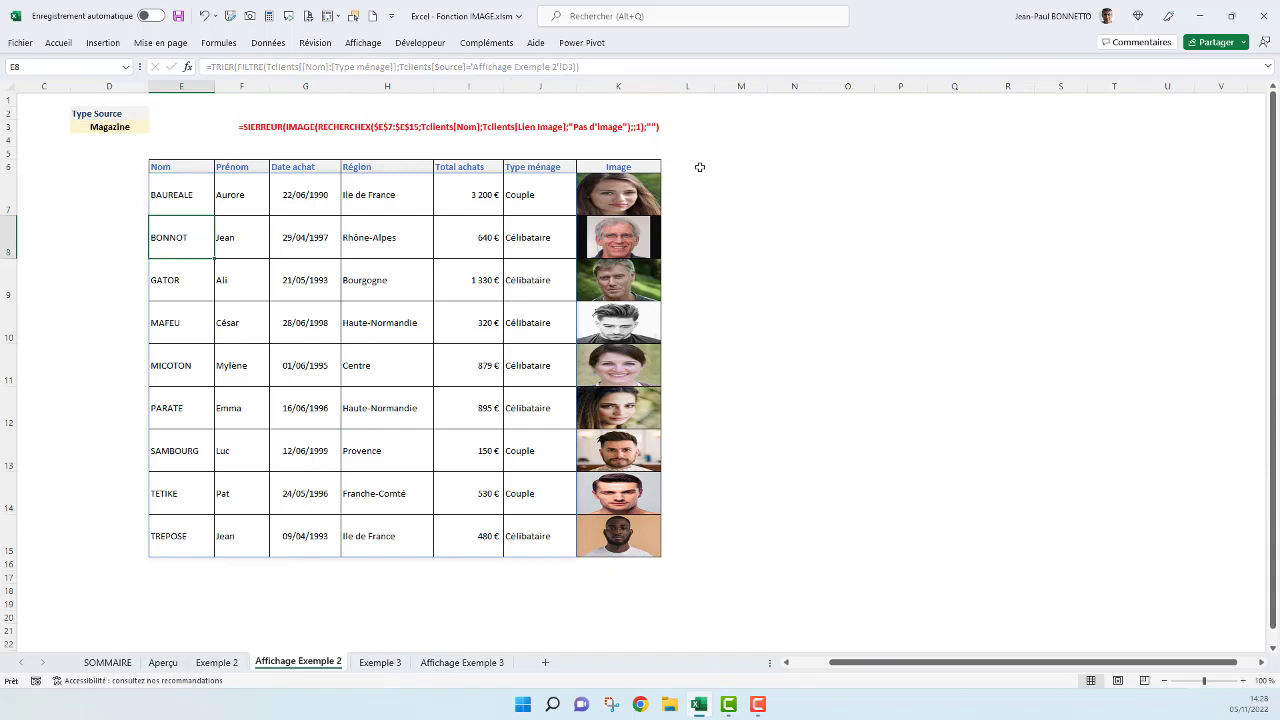
pyautogui.click(742, 190)
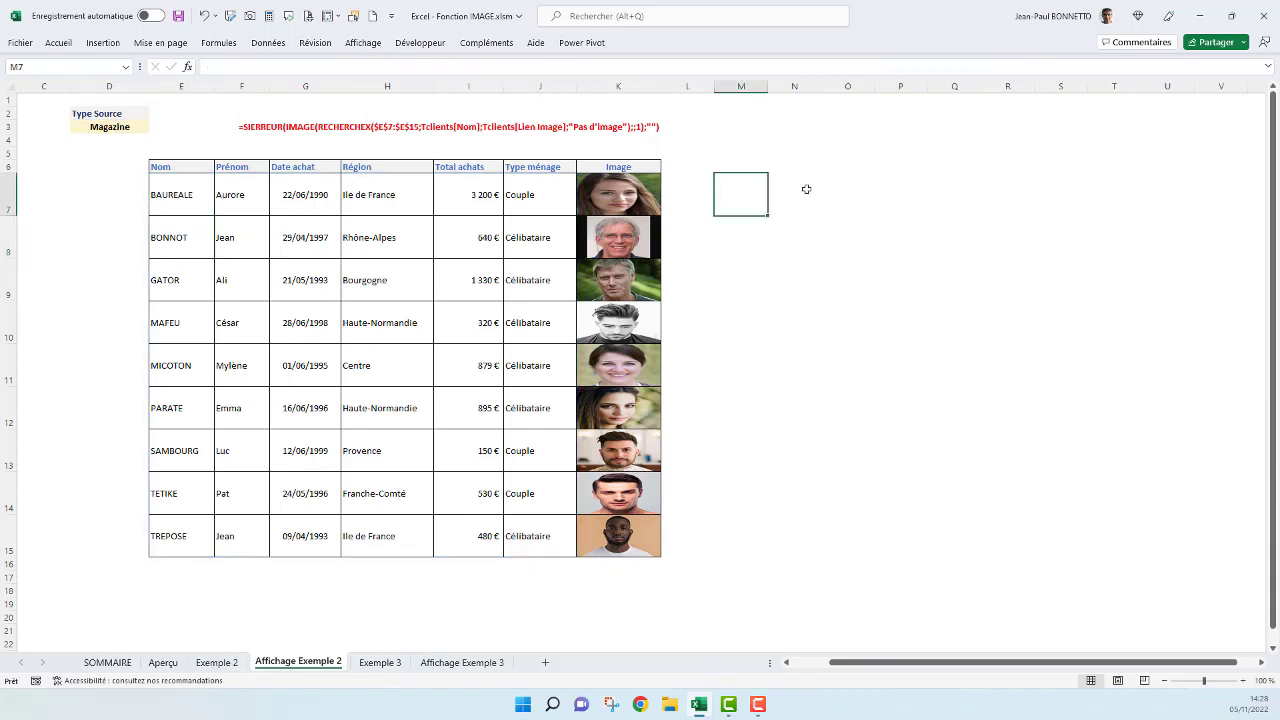
# Start a FILTRE formula in M7 using the Nom to Type ménage columns of Tclients on Exemple 2 as its table.
pyautogui.write('=')
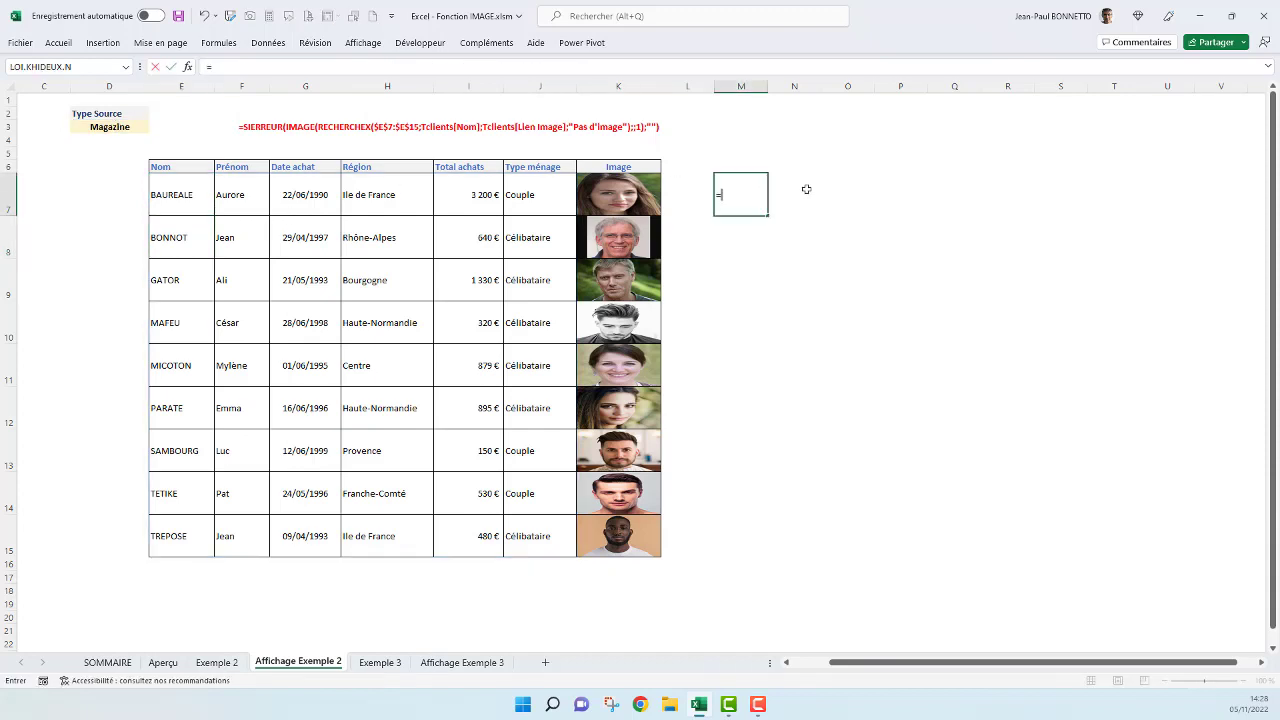
pyautogui.write('filtre')
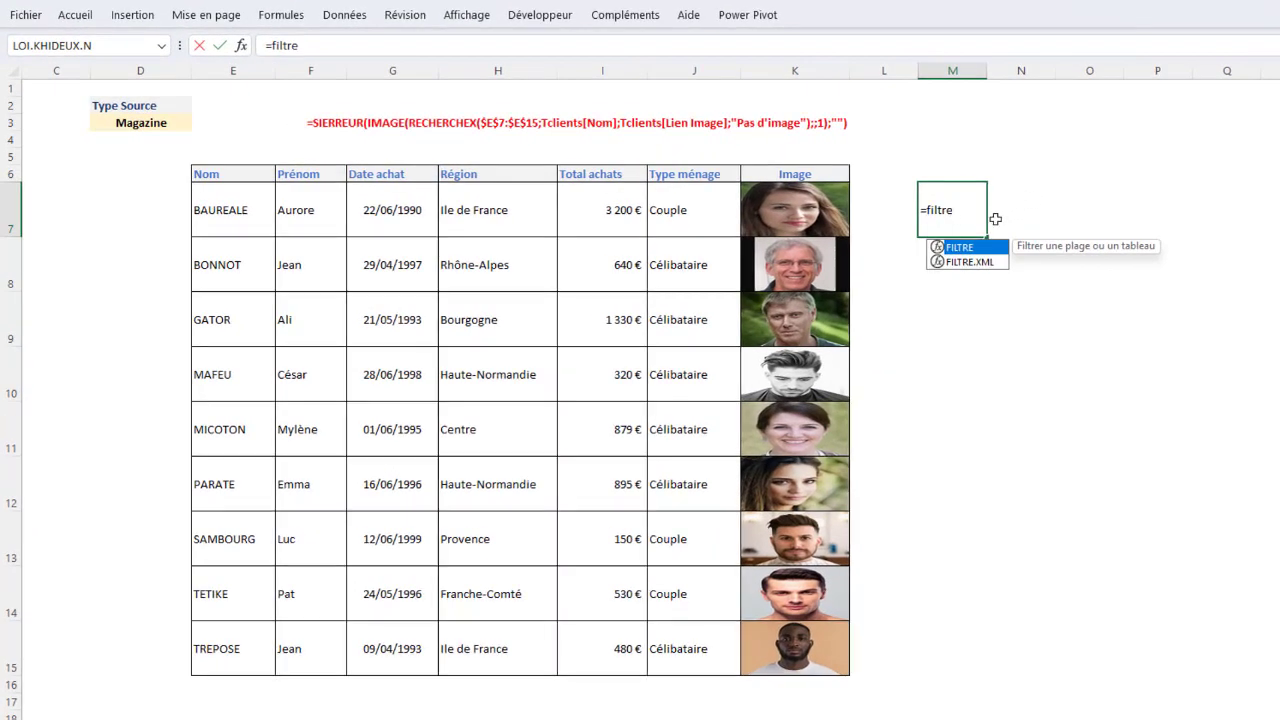
pyautogui.doubleClick(948, 249)
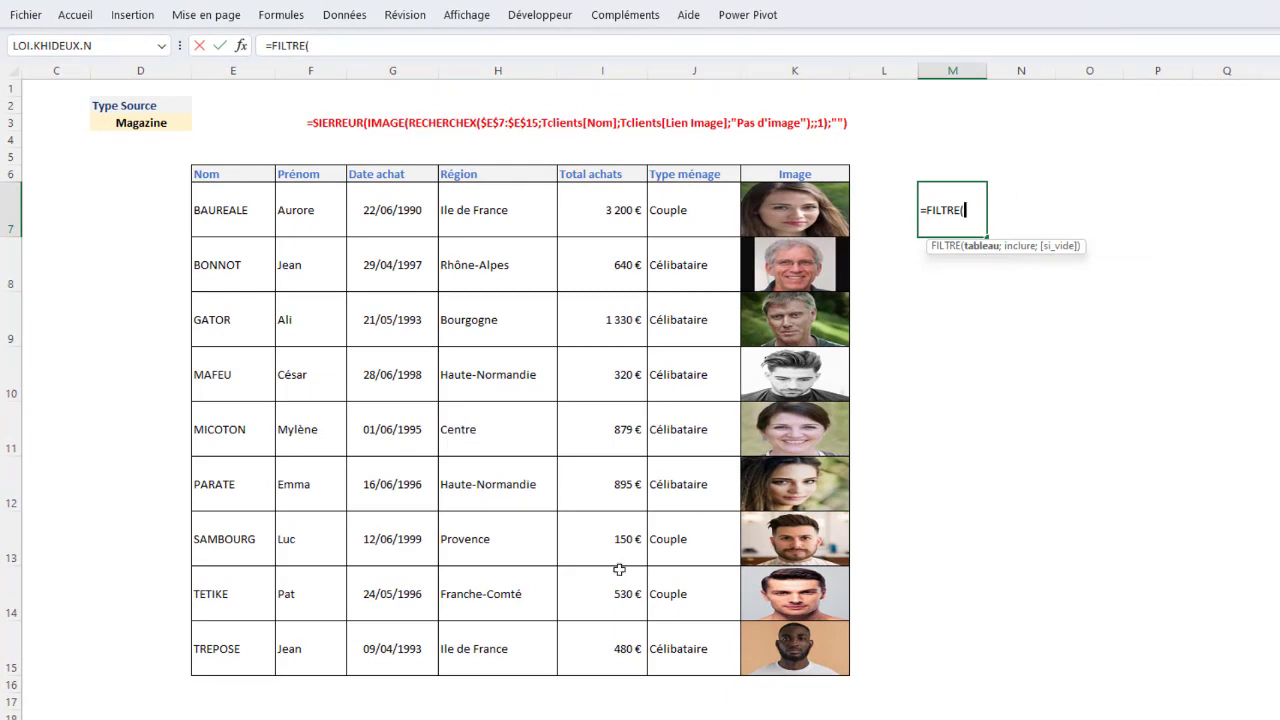
pyautogui.hotkey('ctrl', 'pagedown')
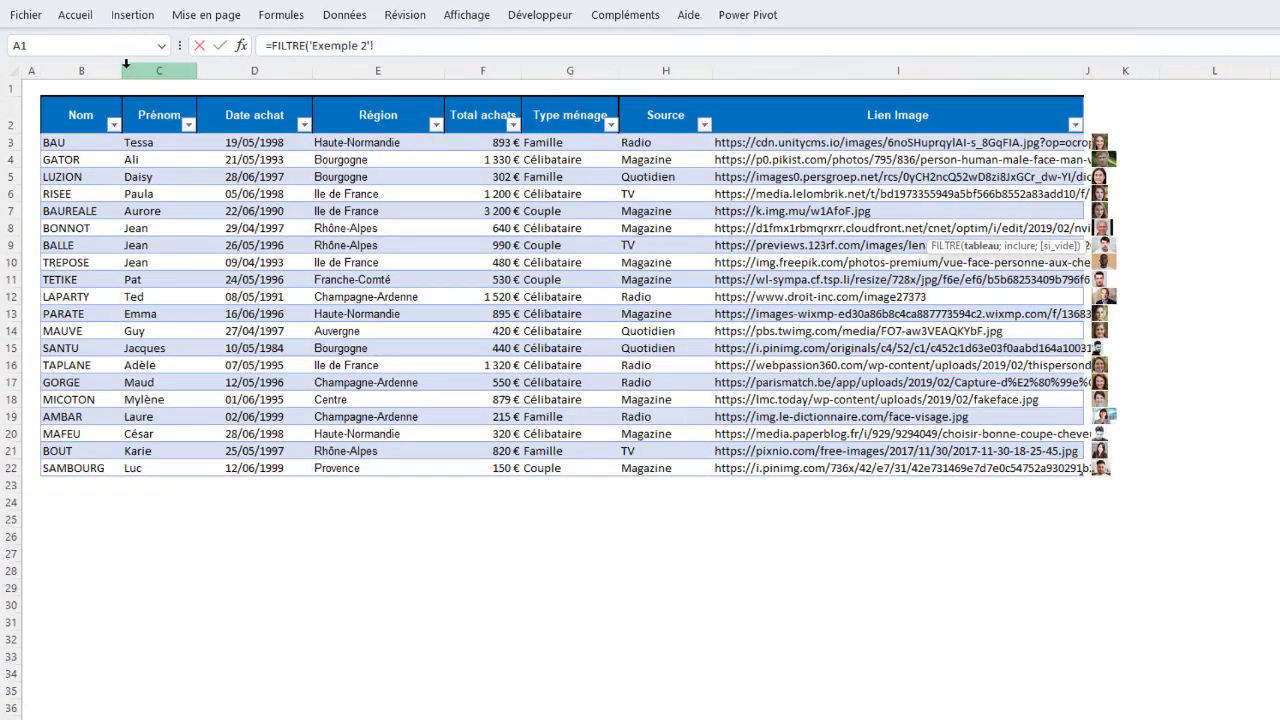
pyautogui.moveTo(62, 112); pyautogui.dragTo(573, 106)
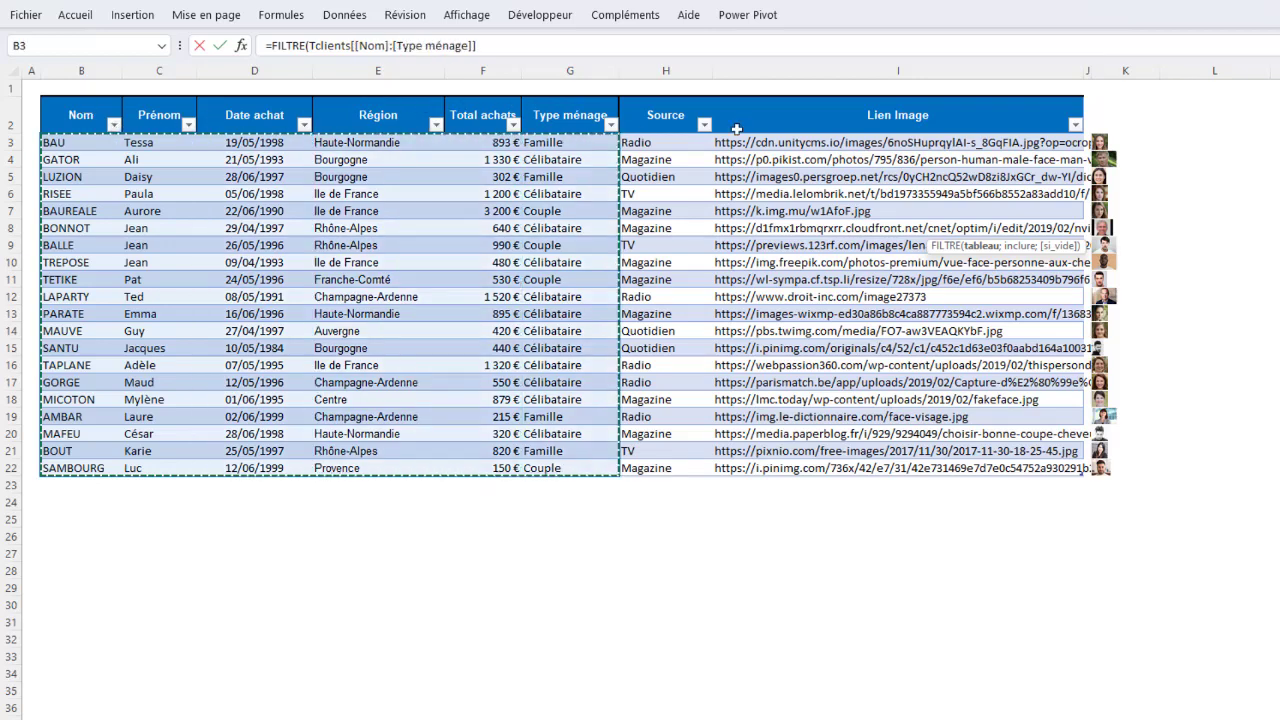
# Complete the M7 FILTRE formula with the criterion Tclients[Source] equal to D3 on Affichage Exemple 2.
pyautogui.write(';')
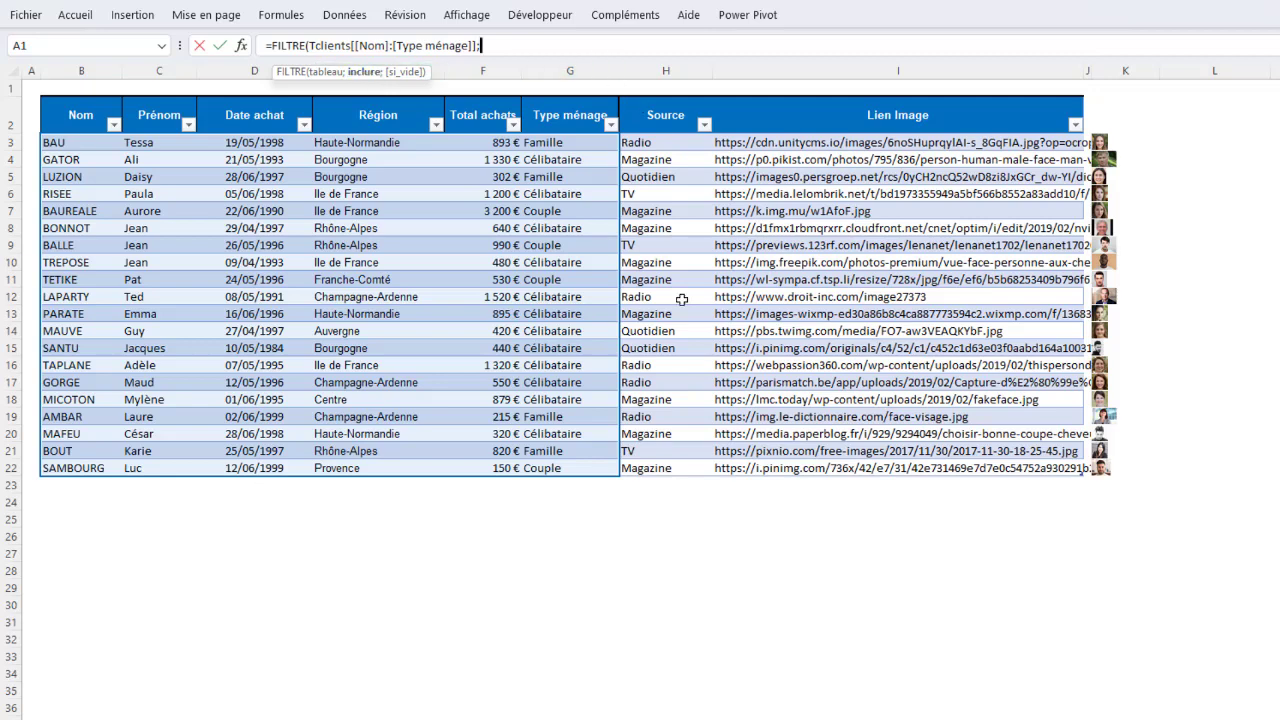
pyautogui.click(670, 97)
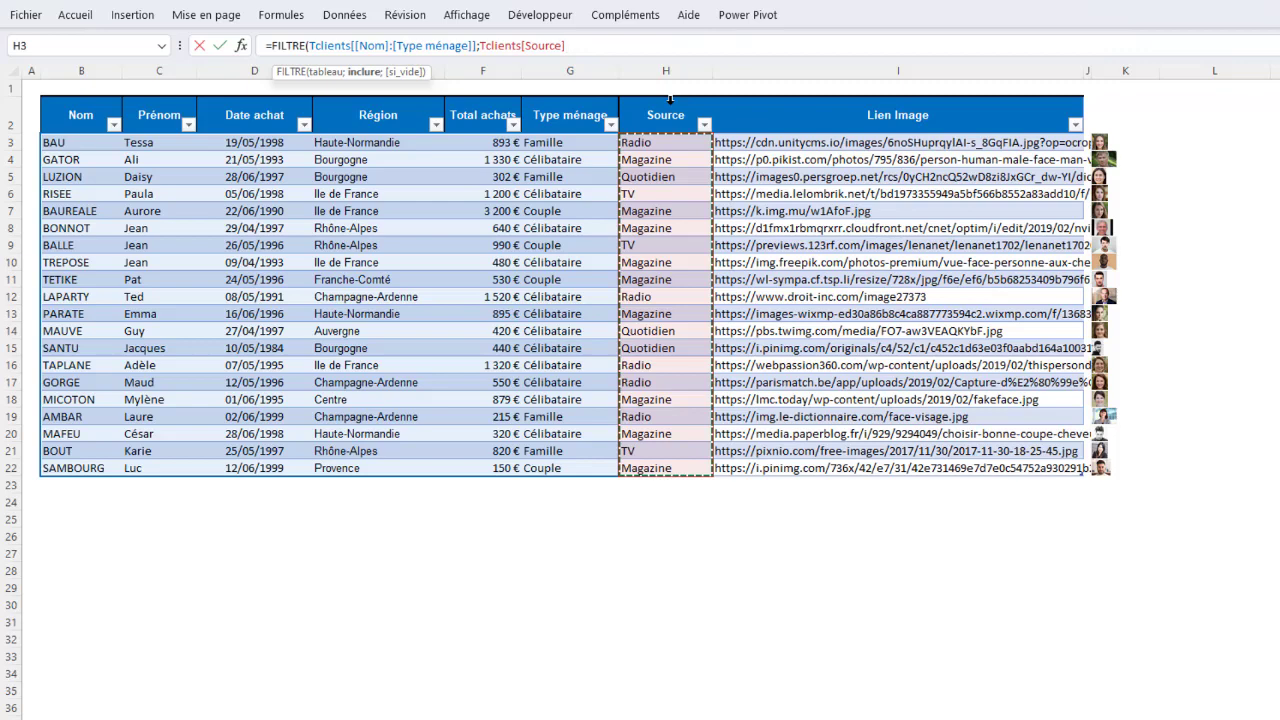
pyautogui.write('=')
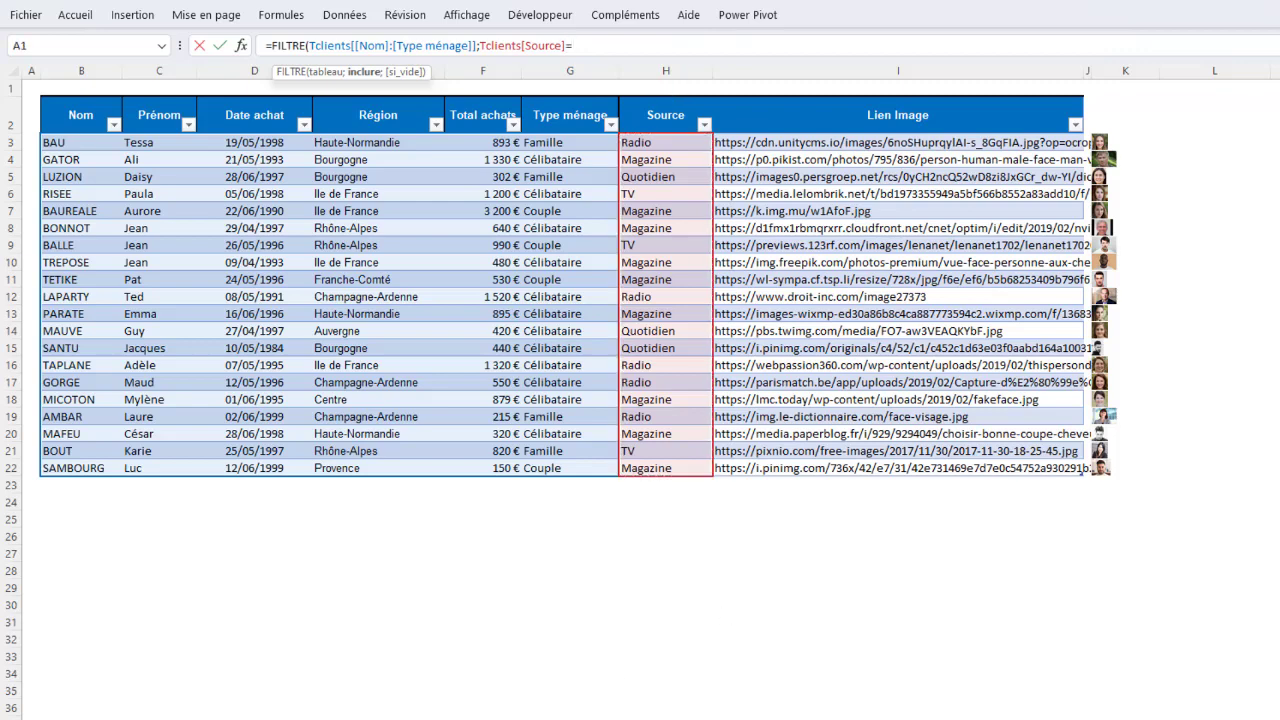
pyautogui.hotkey('ctrl', 'pagedown')
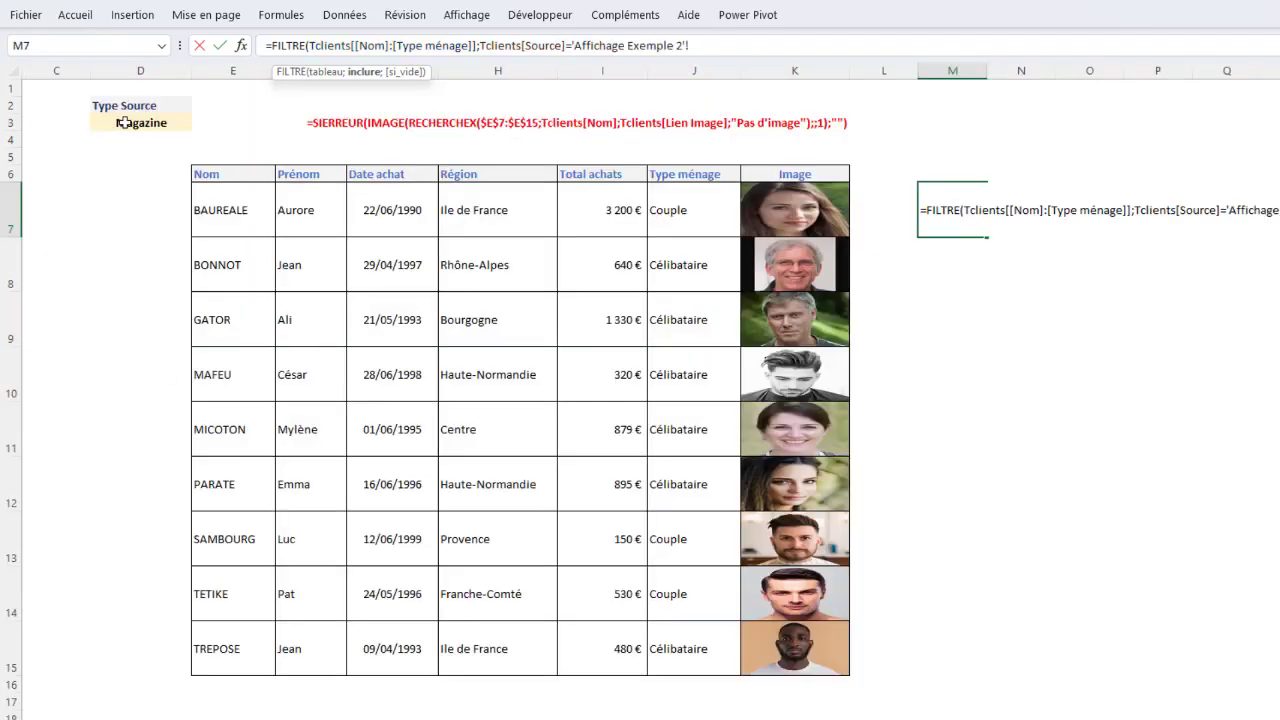
pyautogui.click(124, 122)
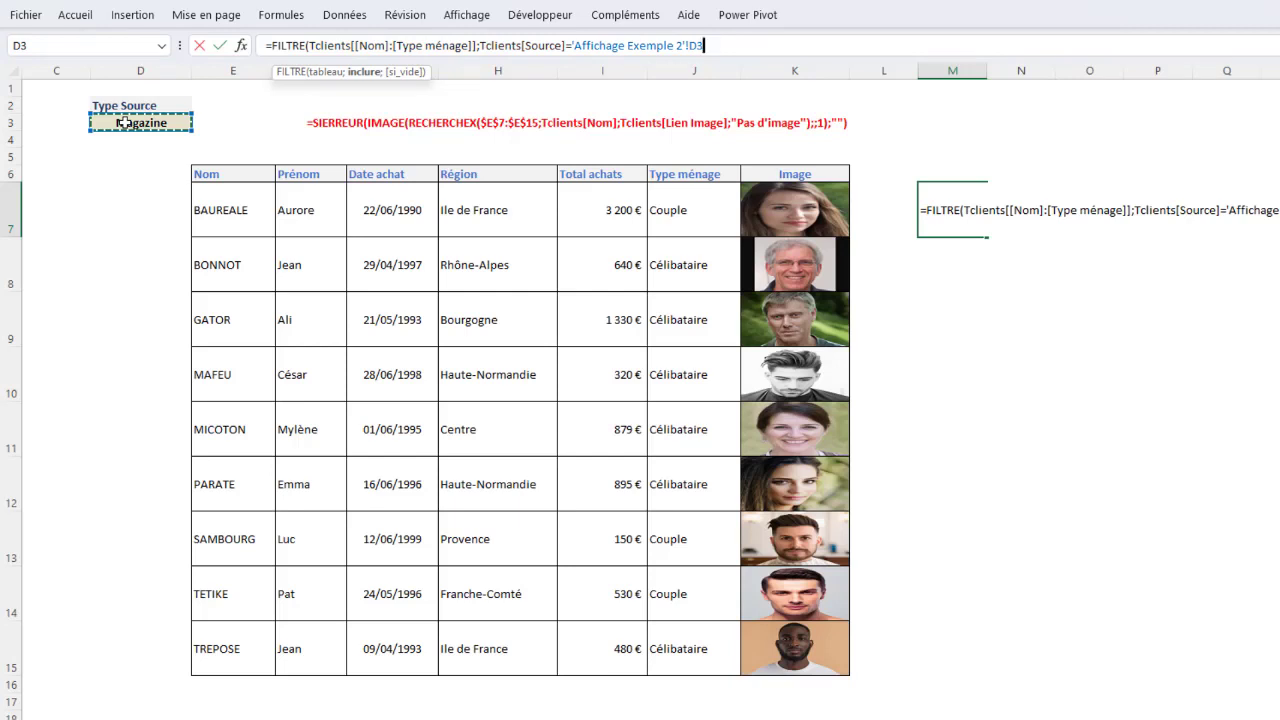
pyautogui.press('Return')
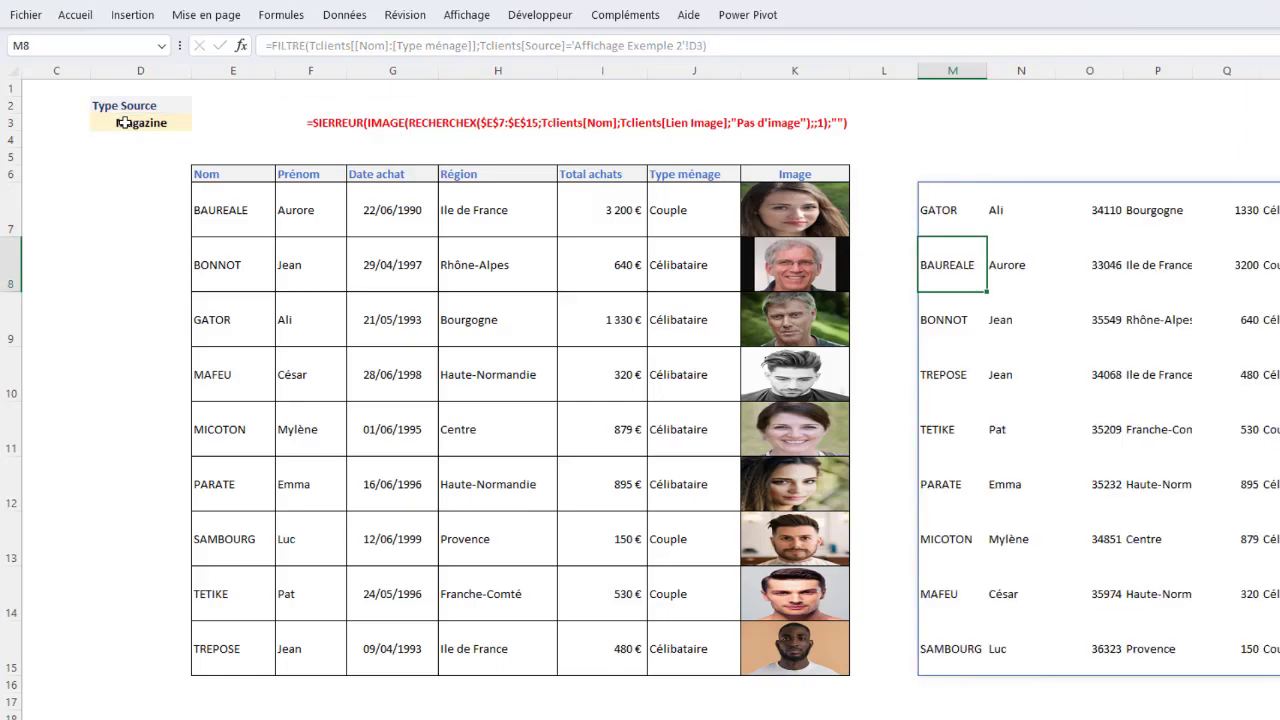
# Test the M7 filter by switching the Type Source in D3 to Quotidien, Magazine and TV.
pyautogui.click(960, 213)
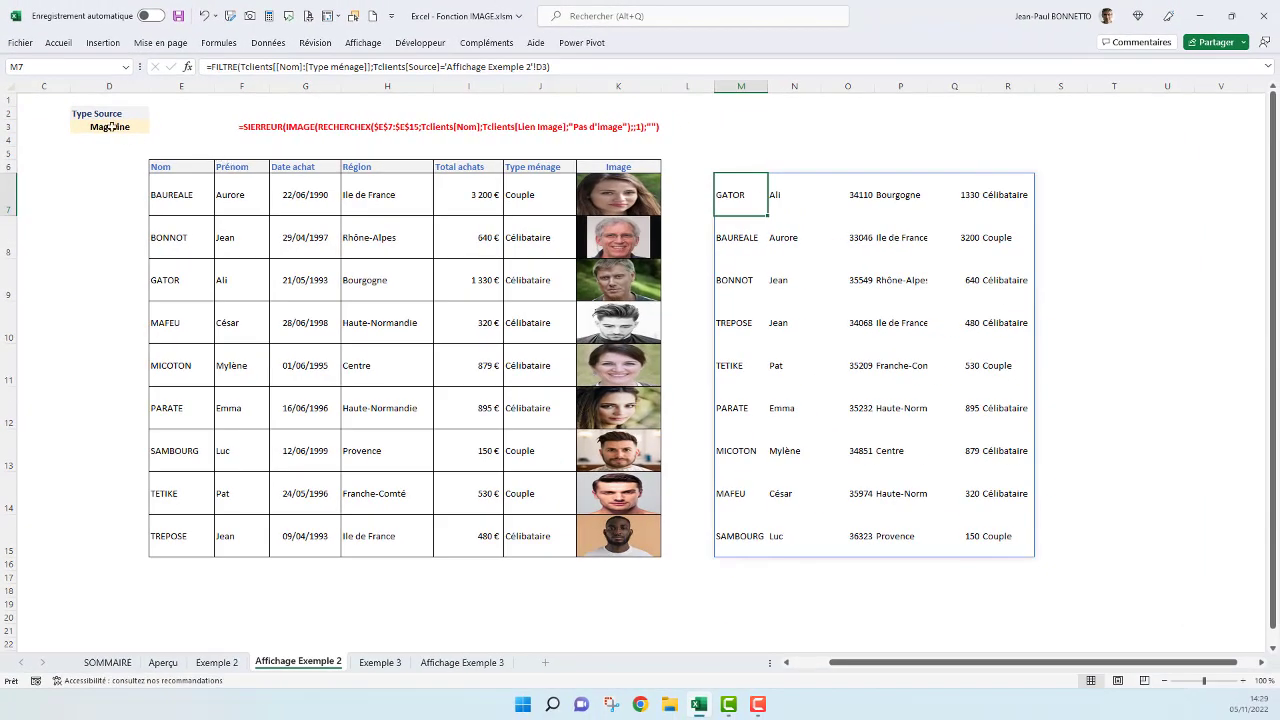
pyautogui.click(112, 127)
pyautogui.click(156, 127)
pyautogui.click(123, 146)
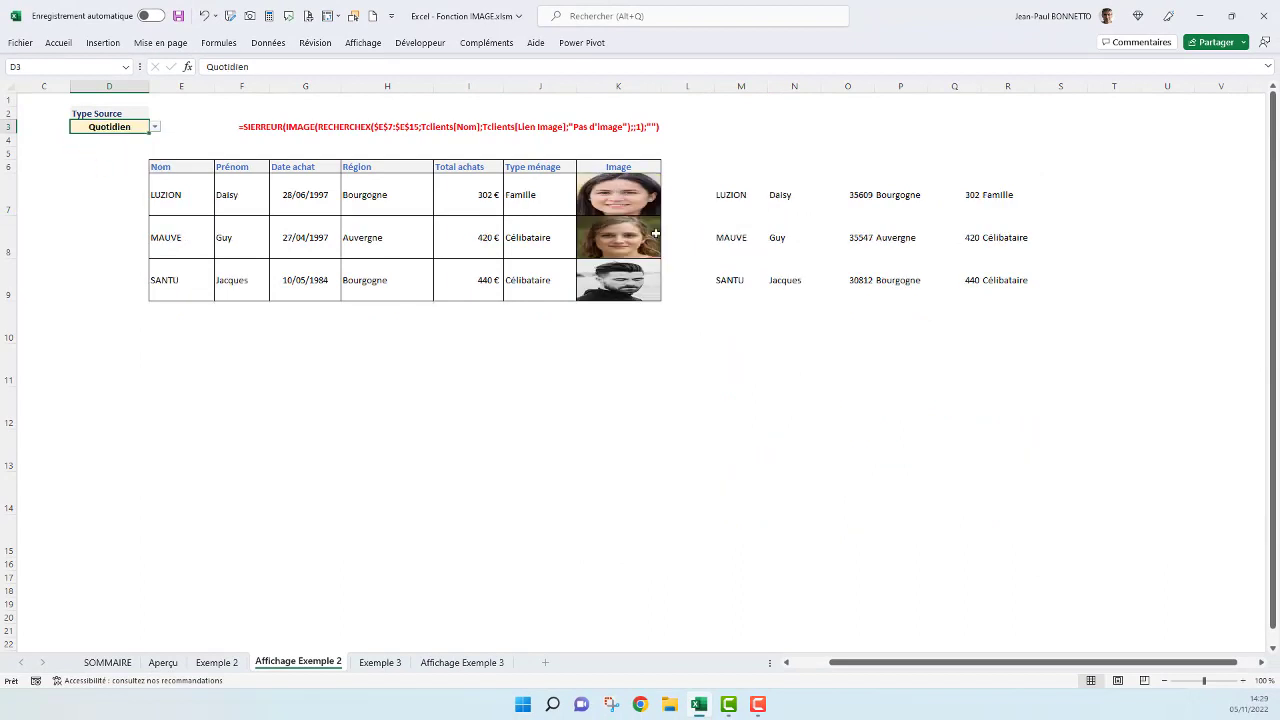
pyautogui.click(157, 131)
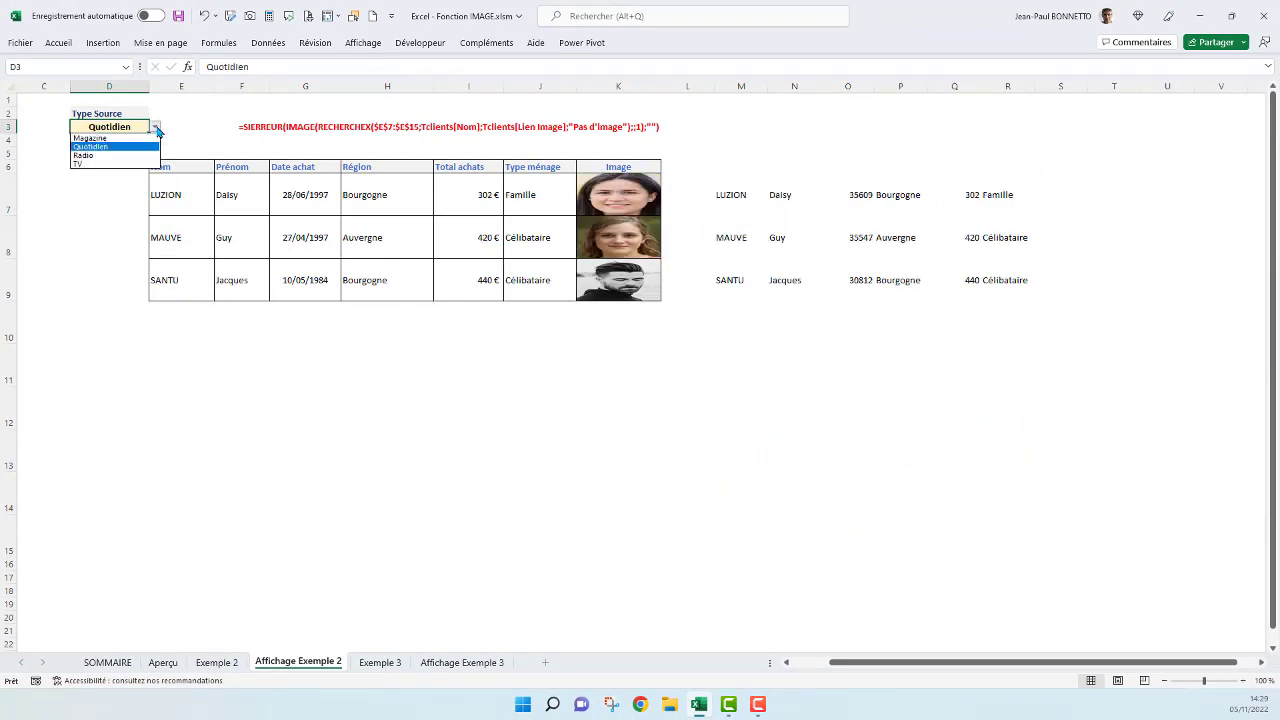
pyautogui.click(108, 146)
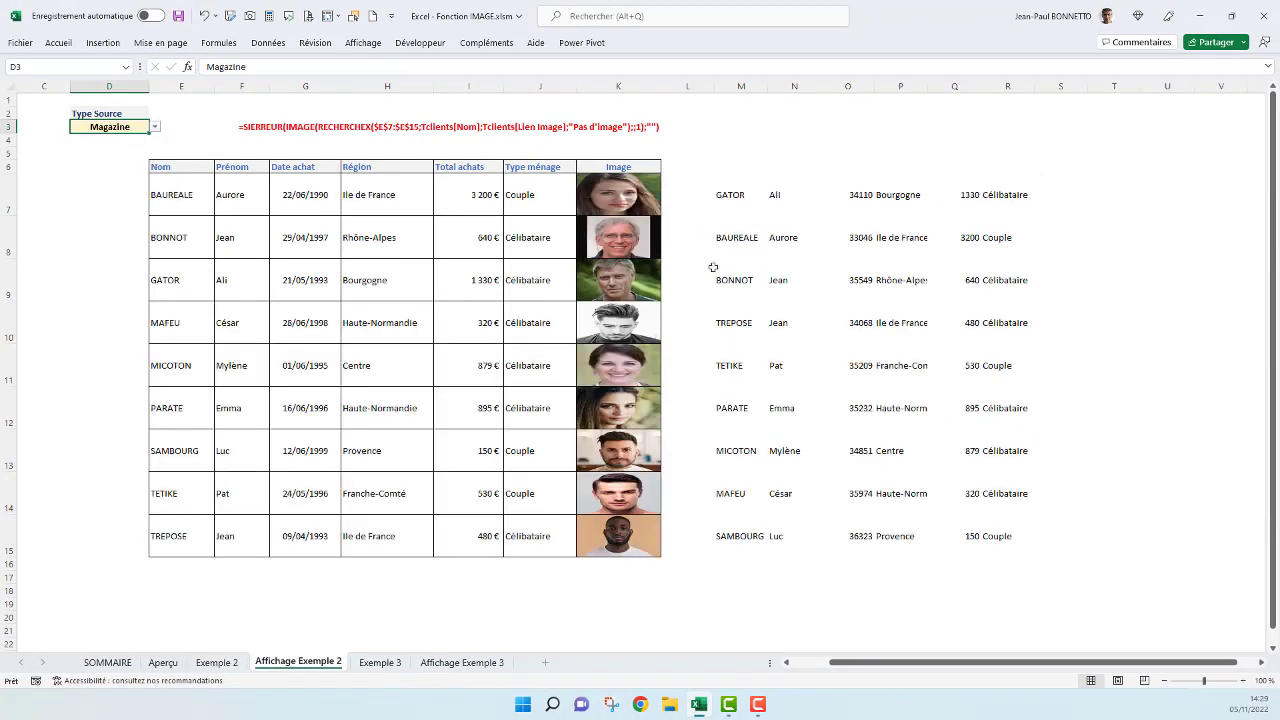
pyautogui.click(155, 131)
pyautogui.click(100, 161)
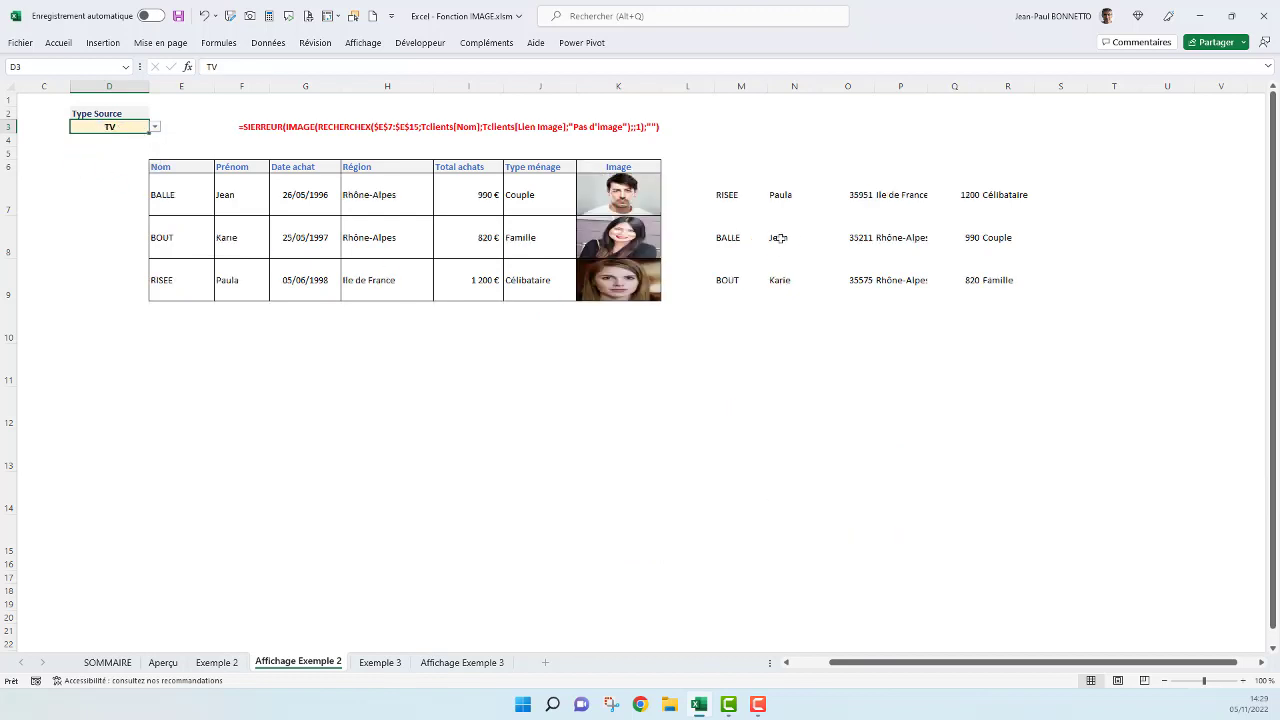
# Check the formula in M7 and set the Type Source in D3 back to Magazine.
pyautogui.click(730, 206)
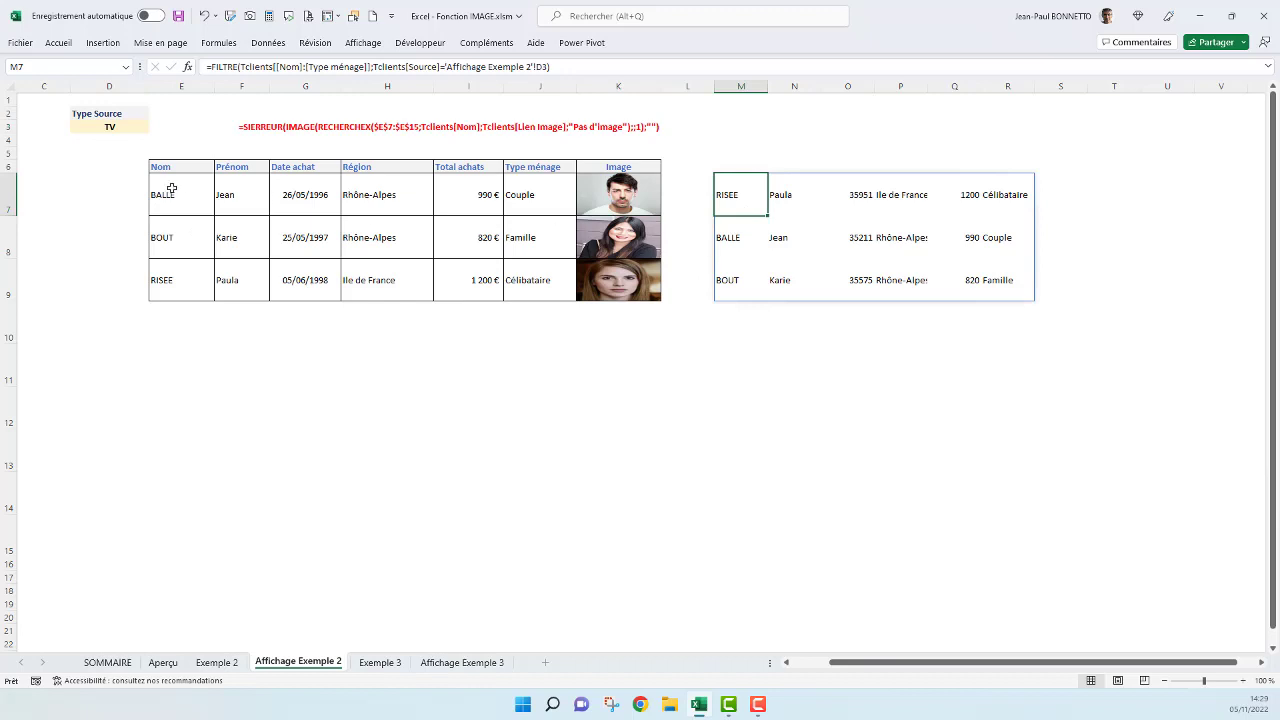
pyautogui.click(120, 127)
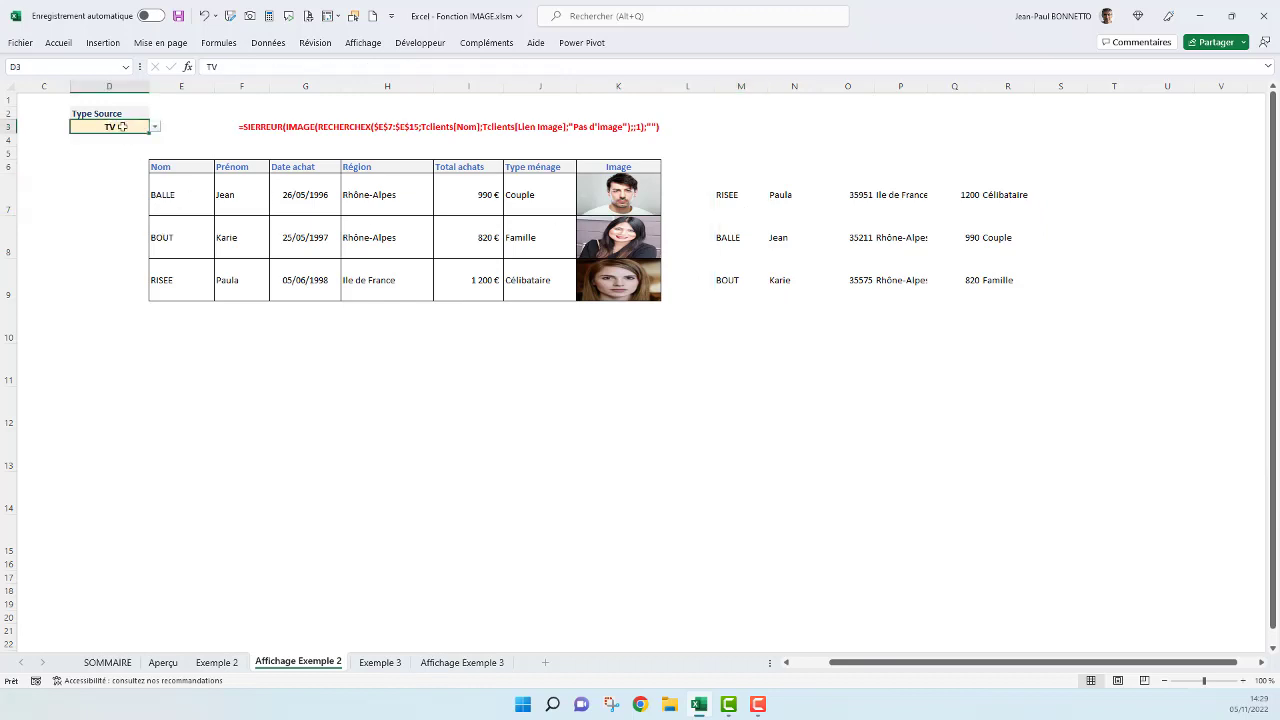
pyautogui.click(155, 127)
pyautogui.click(100, 146)
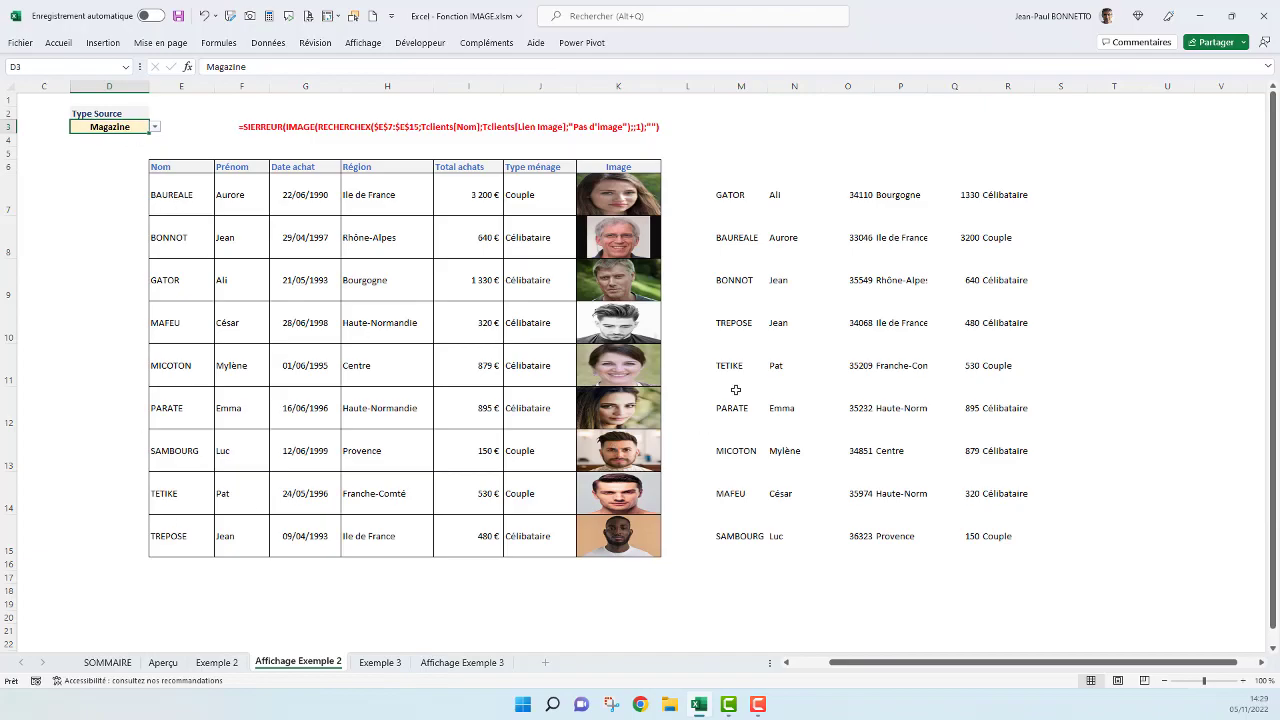
# Wrap the FILTRE formula in M7 in the TRIER function to sort the filtered customers.
pyautogui.click(743, 210)
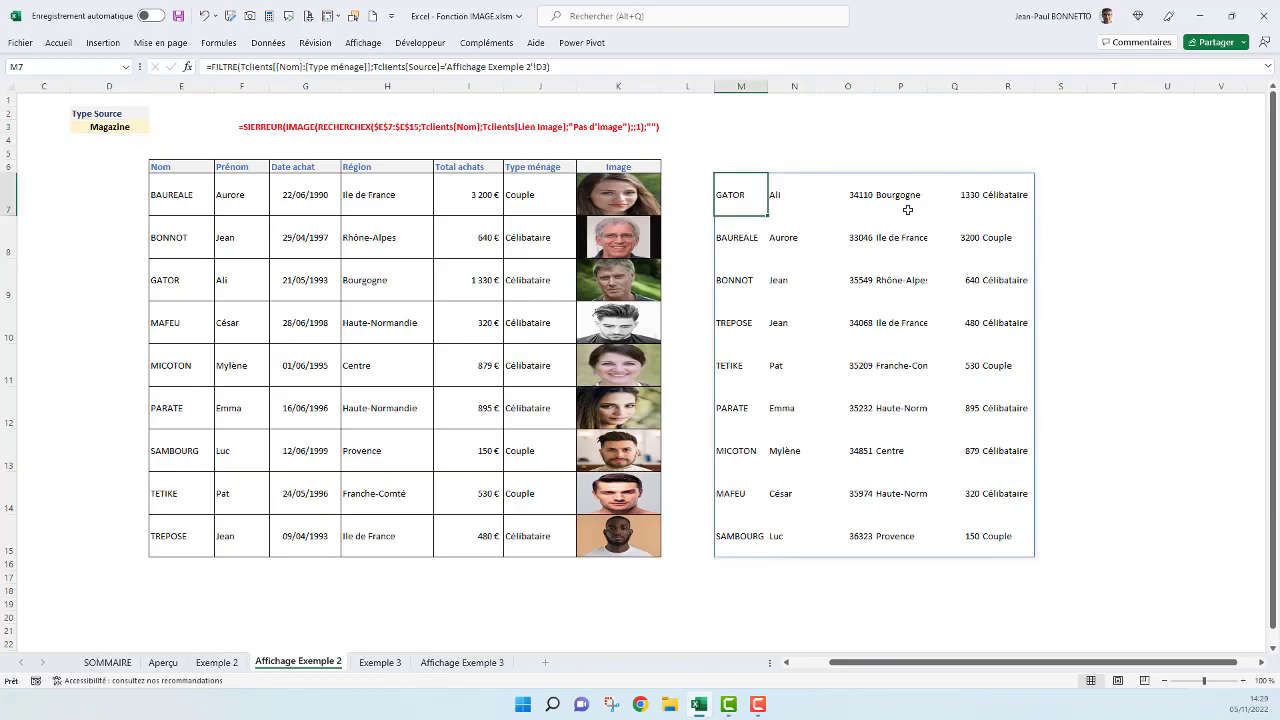
pyautogui.click(209, 68)
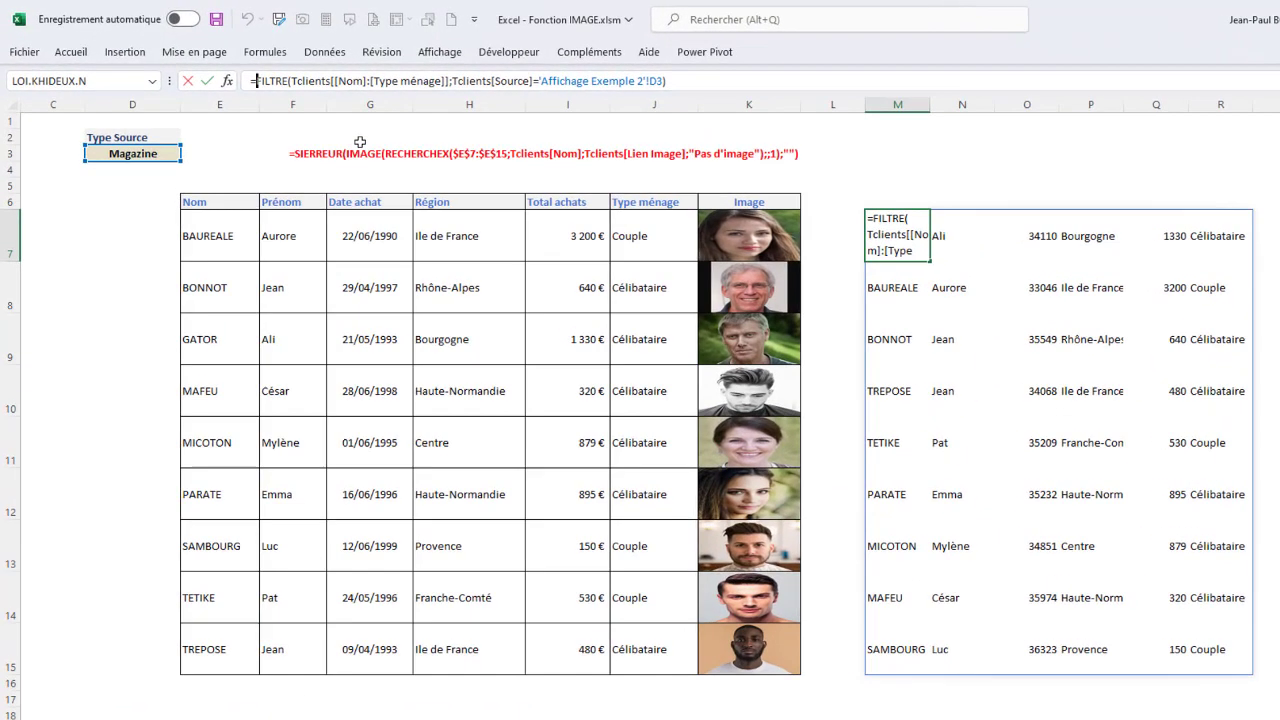
pyautogui.write('T')
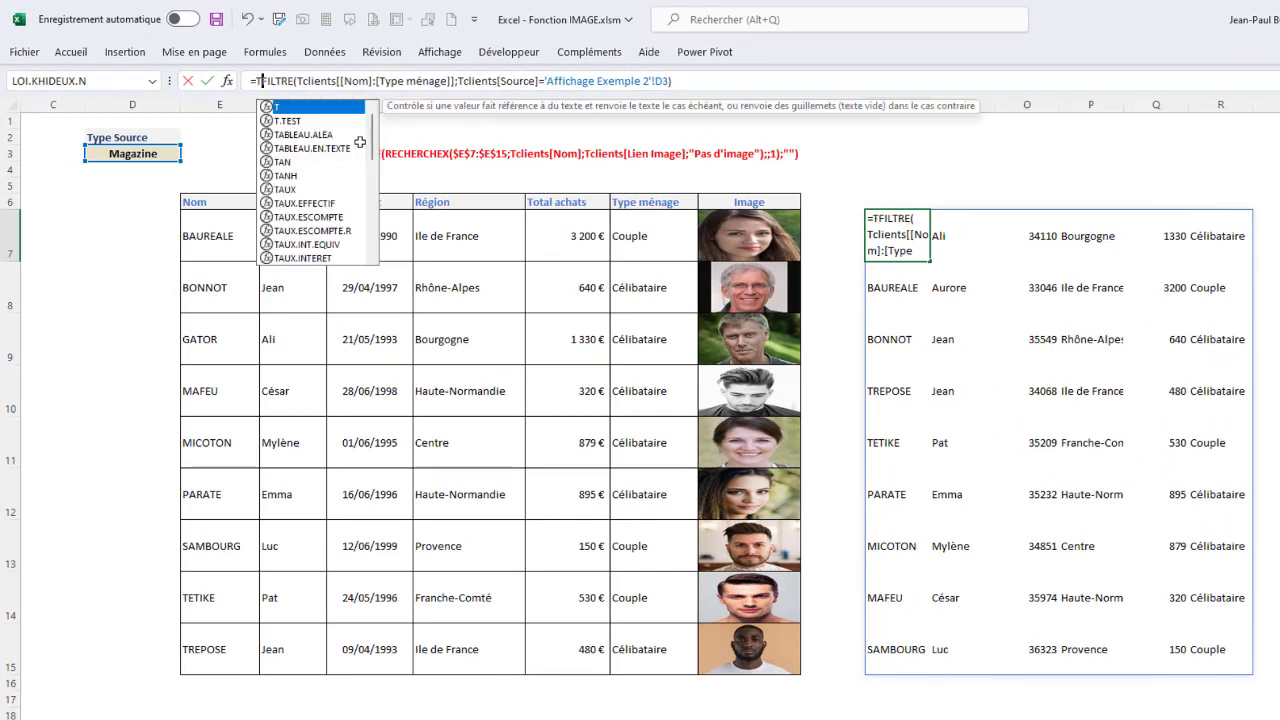
pyautogui.write('RIER')
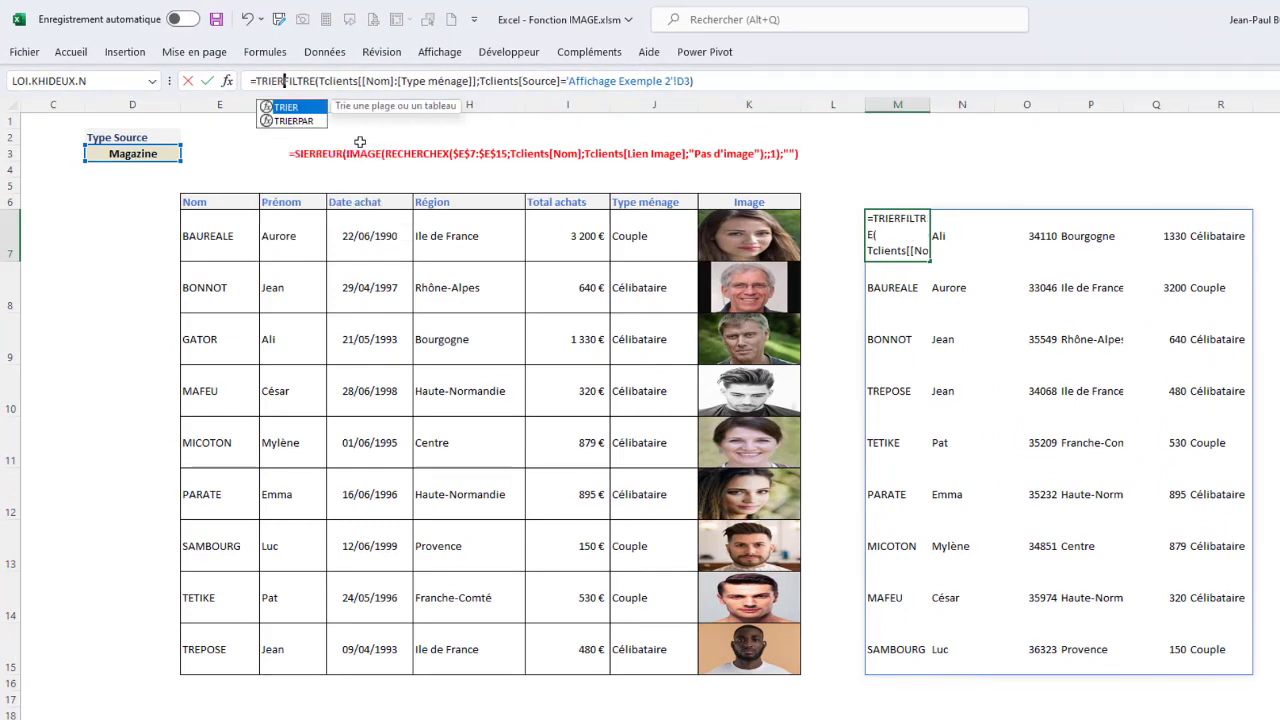
pyautogui.write('(')
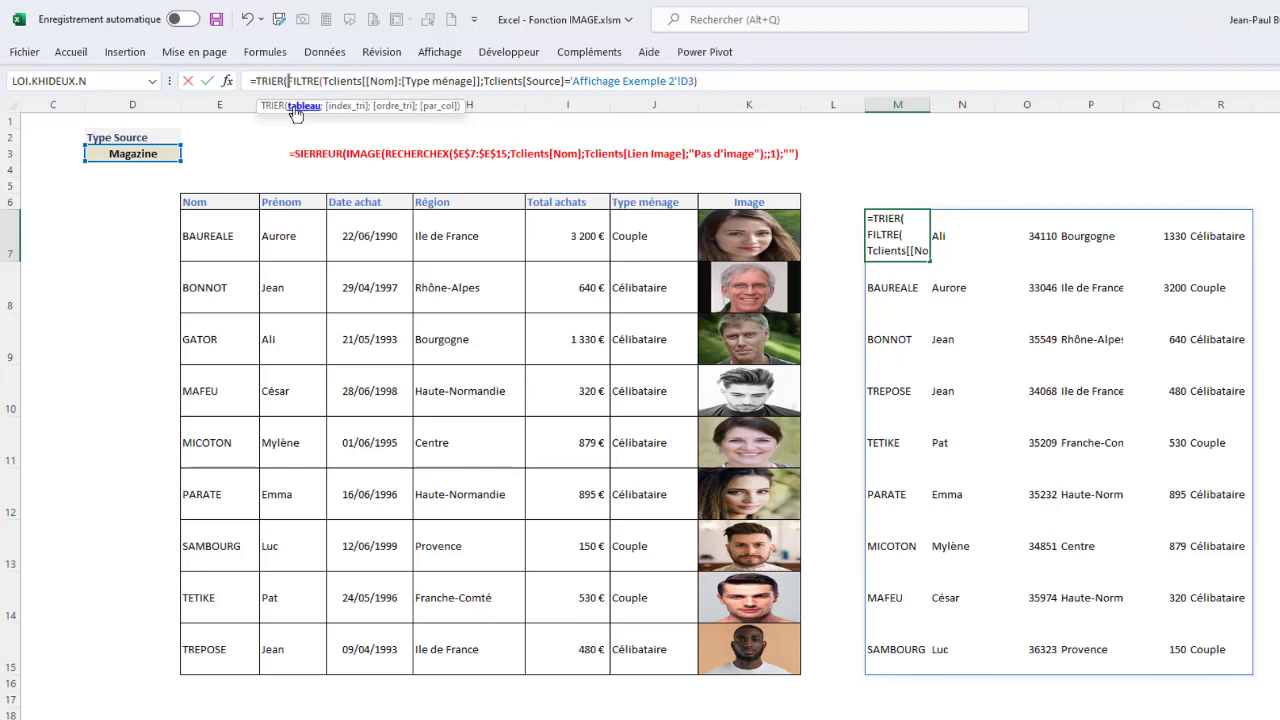
pyautogui.click(731, 81)
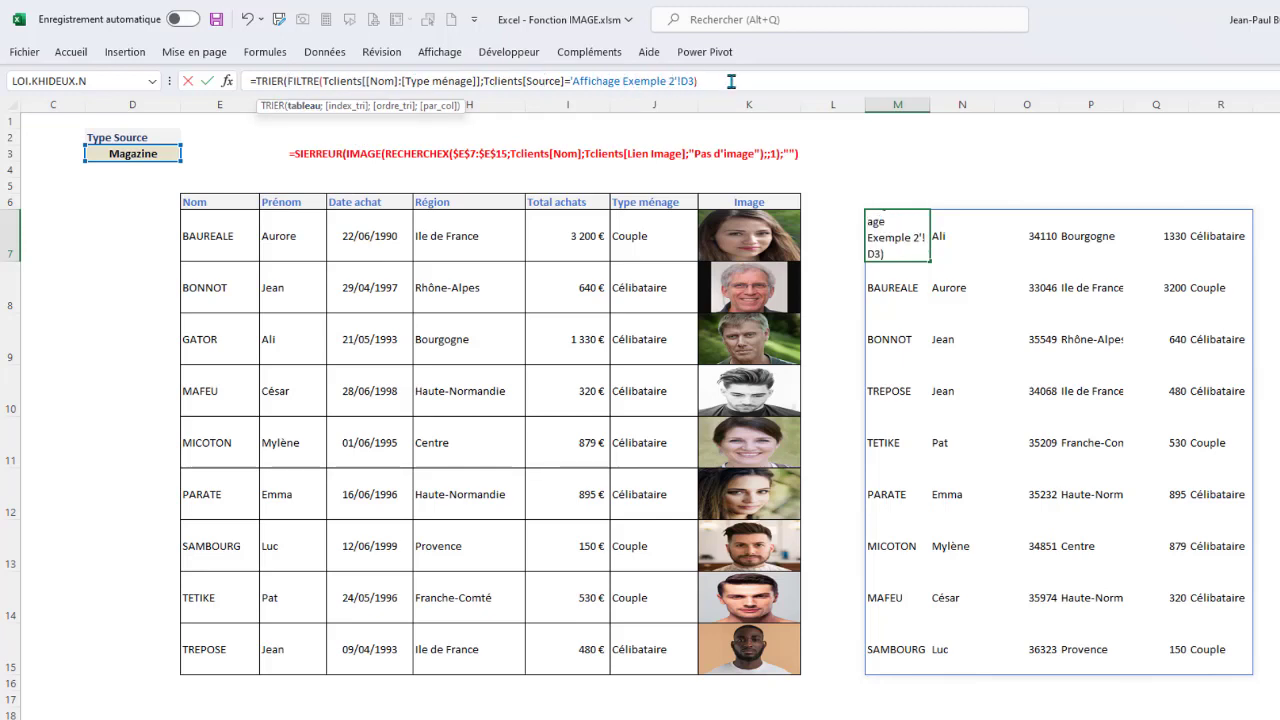
pyautogui.write(')')
pyautogui.press('Return')
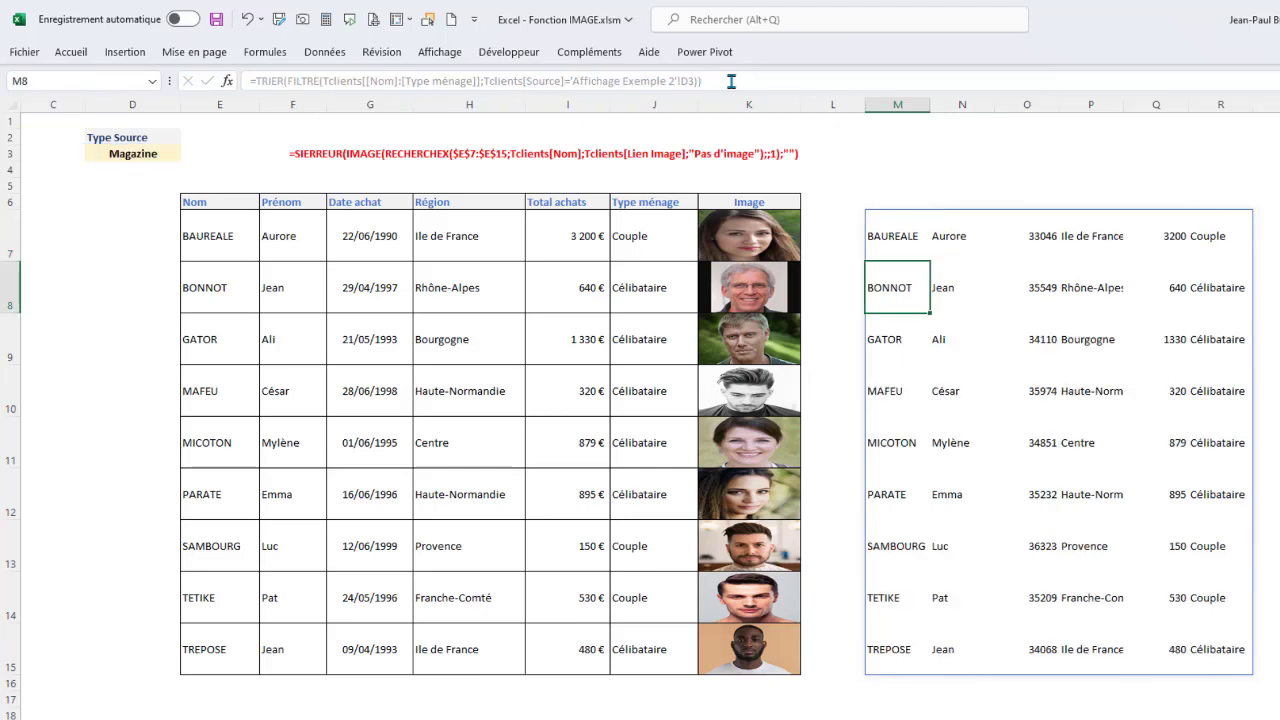
# Examine the sorted list by selecting its range M7:R15, and inspect the single source formula in M7.
pyautogui.click(910, 235)
pyautogui.moveTo(910, 235); pyautogui.dragTo(1236, 650)
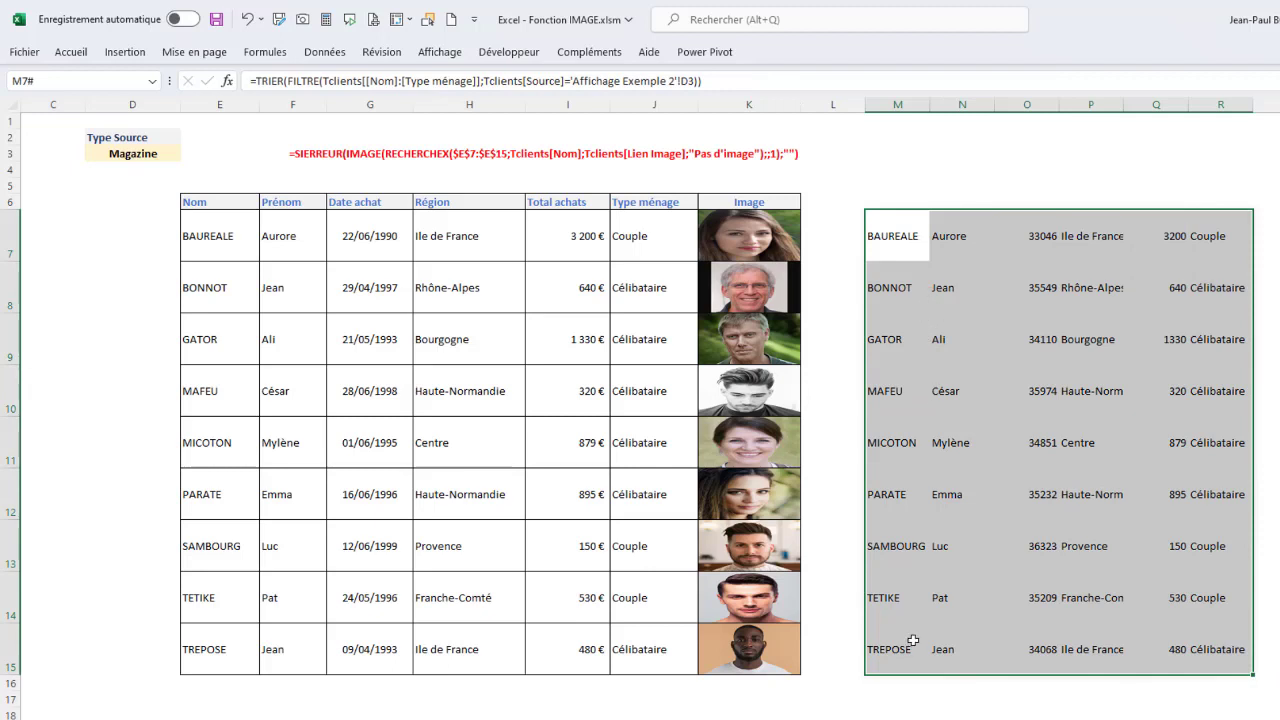
pyautogui.click(916, 232)
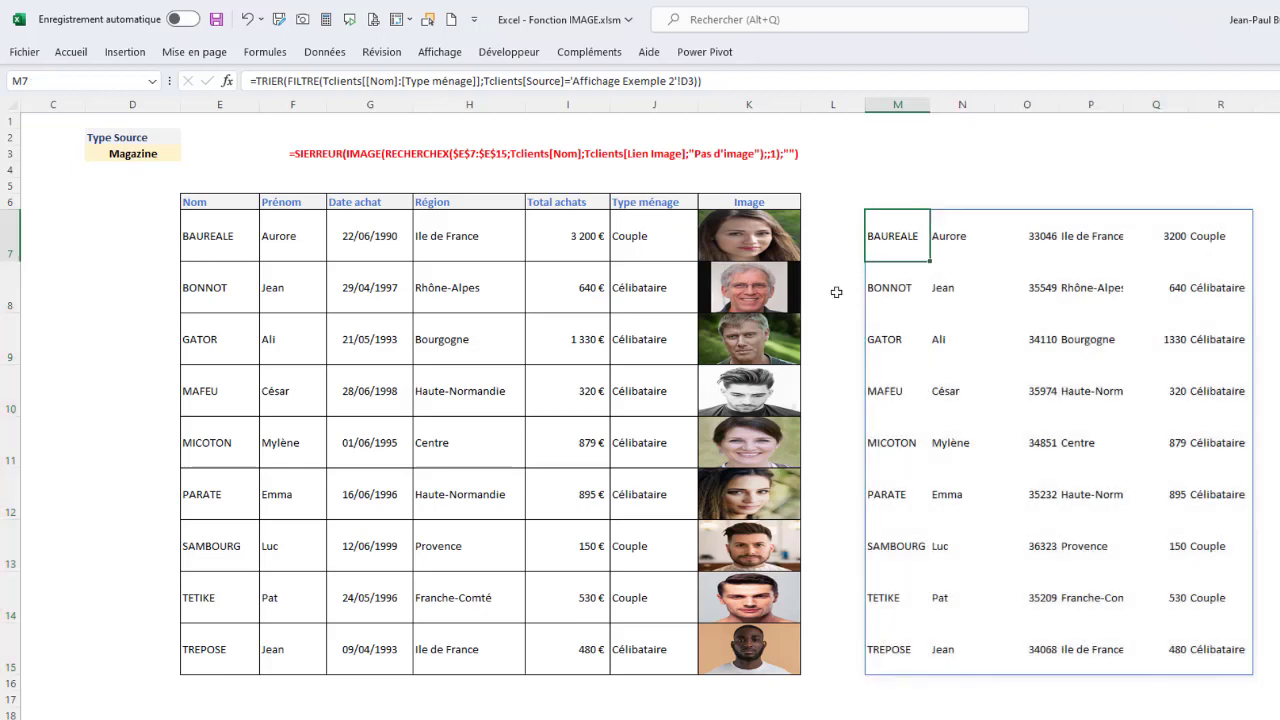
pyautogui.click(1276, 233)
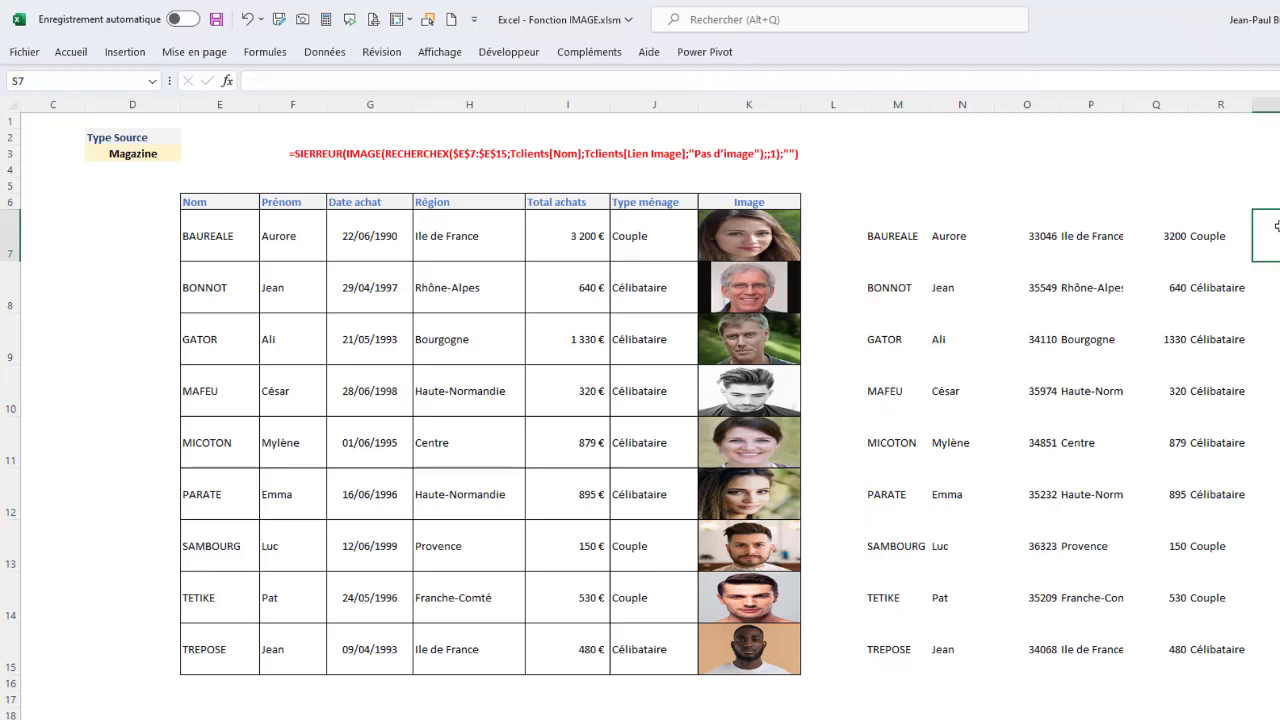
pyautogui.click(900, 238)
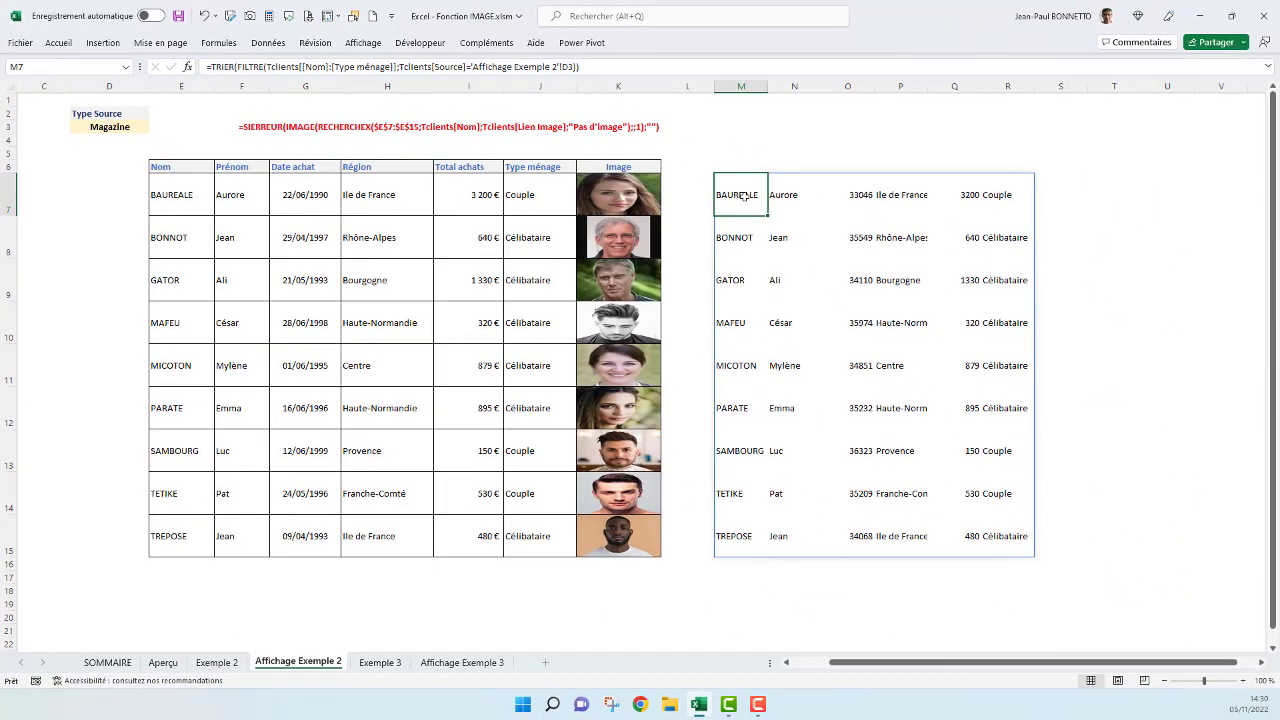
# Start a RECHERCHEX formula in S7 with the absolute name range $E$7:$E$15 as the lookup value.
pyautogui.click(1078, 192)
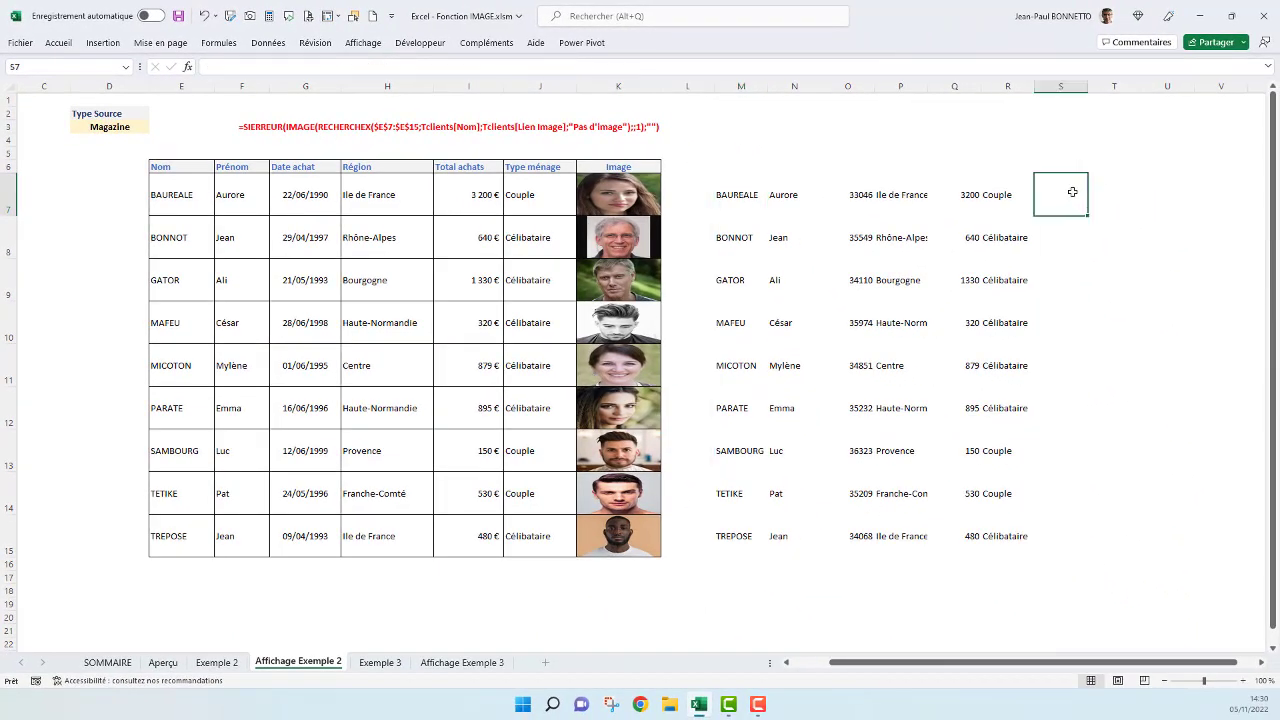
pyautogui.click(216, 662)
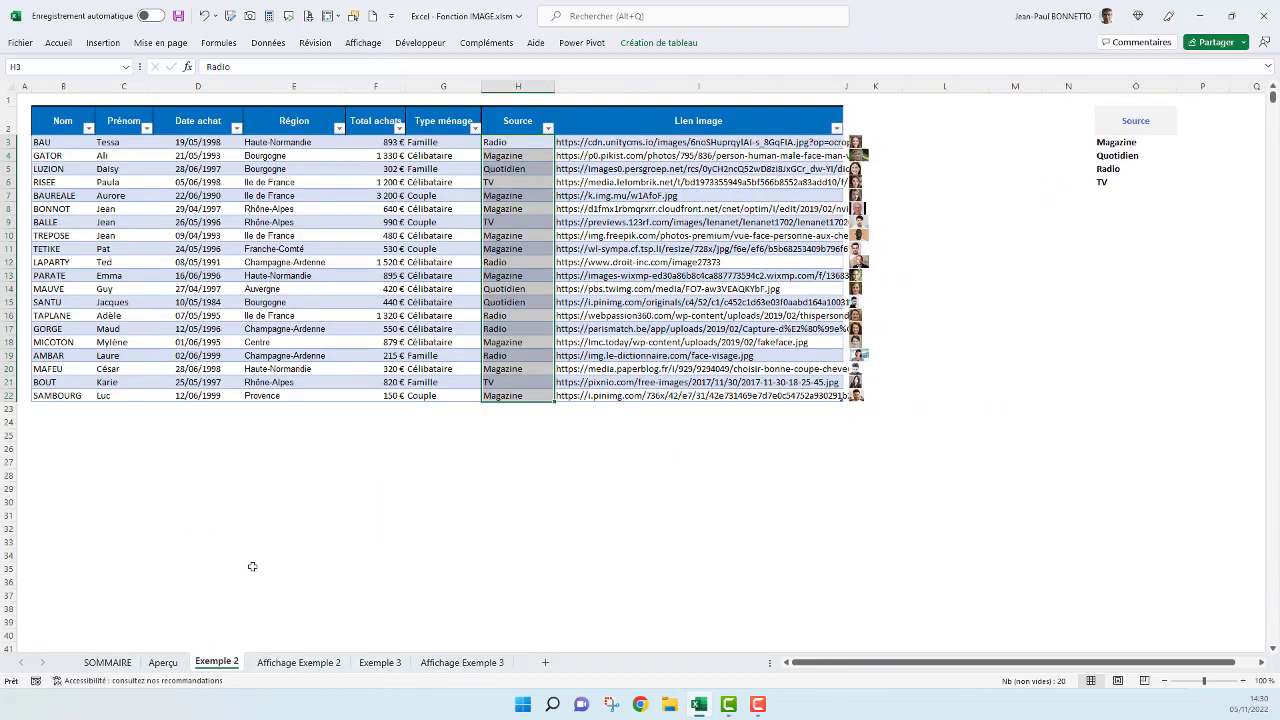
pyautogui.click(300, 662)
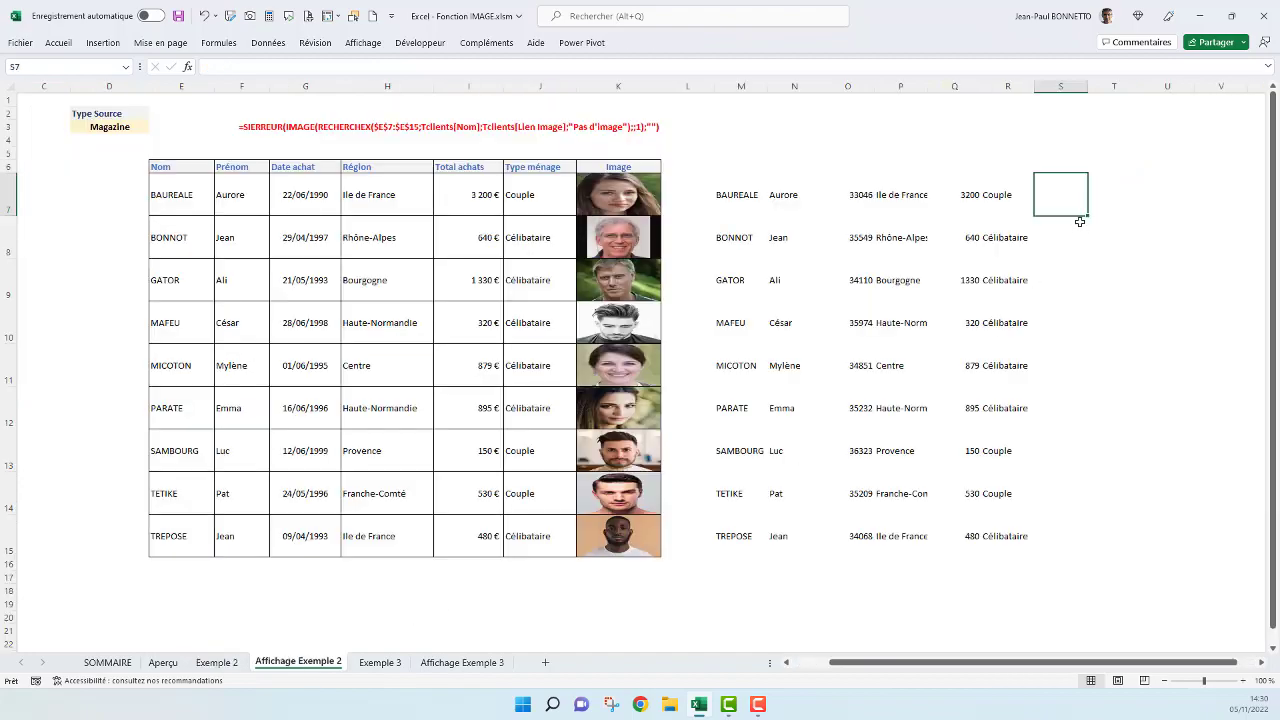
pyautogui.write('=re')
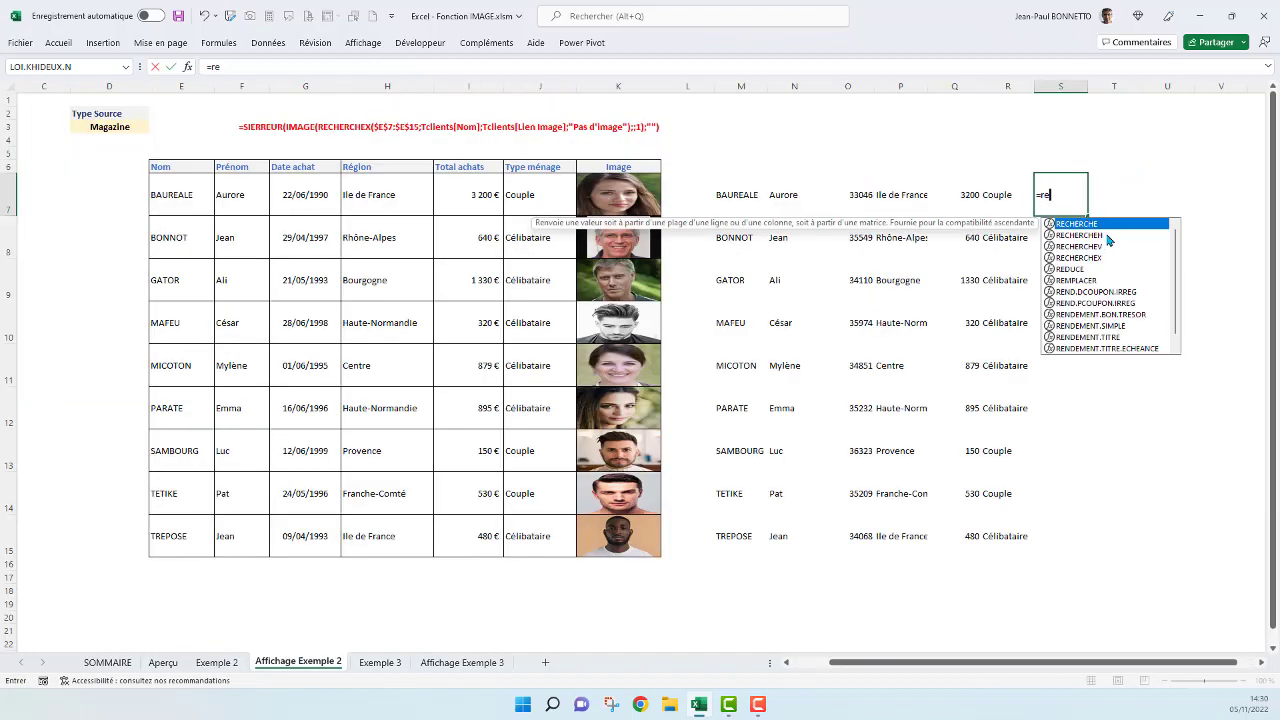
pyautogui.doubleClick(1080, 258)
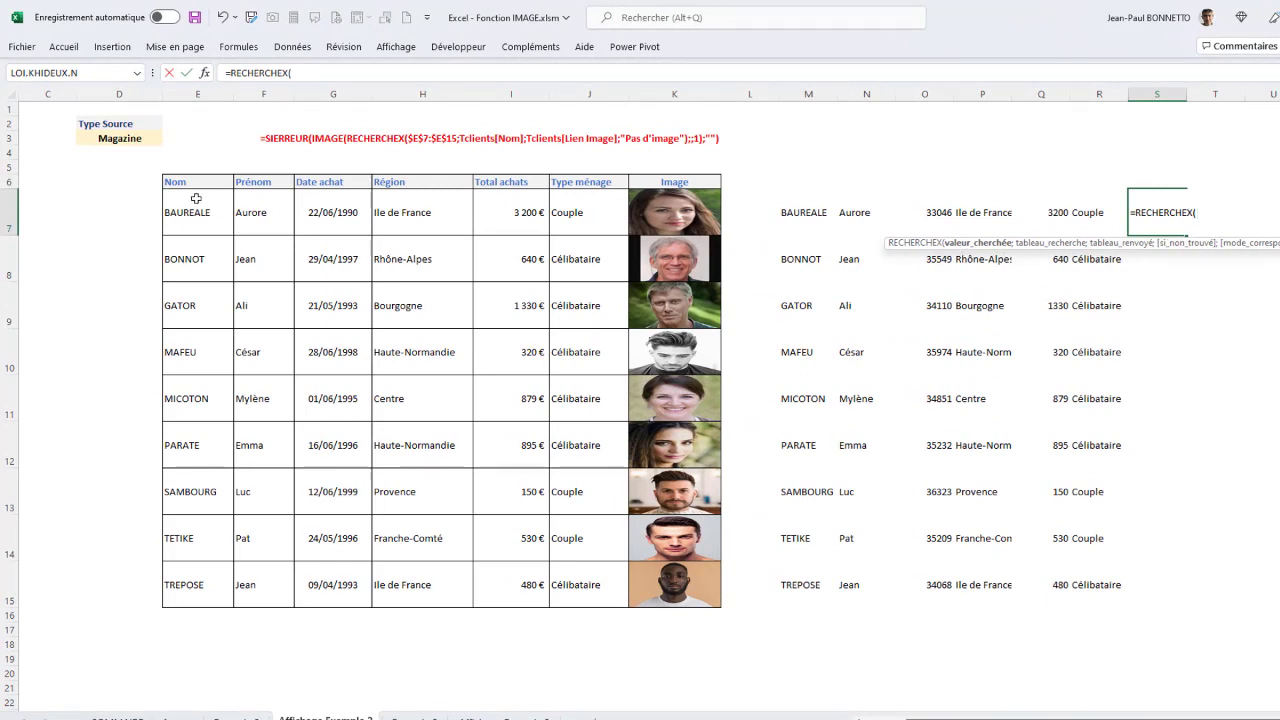
pyautogui.moveTo(195, 205); pyautogui.dragTo(188, 571)
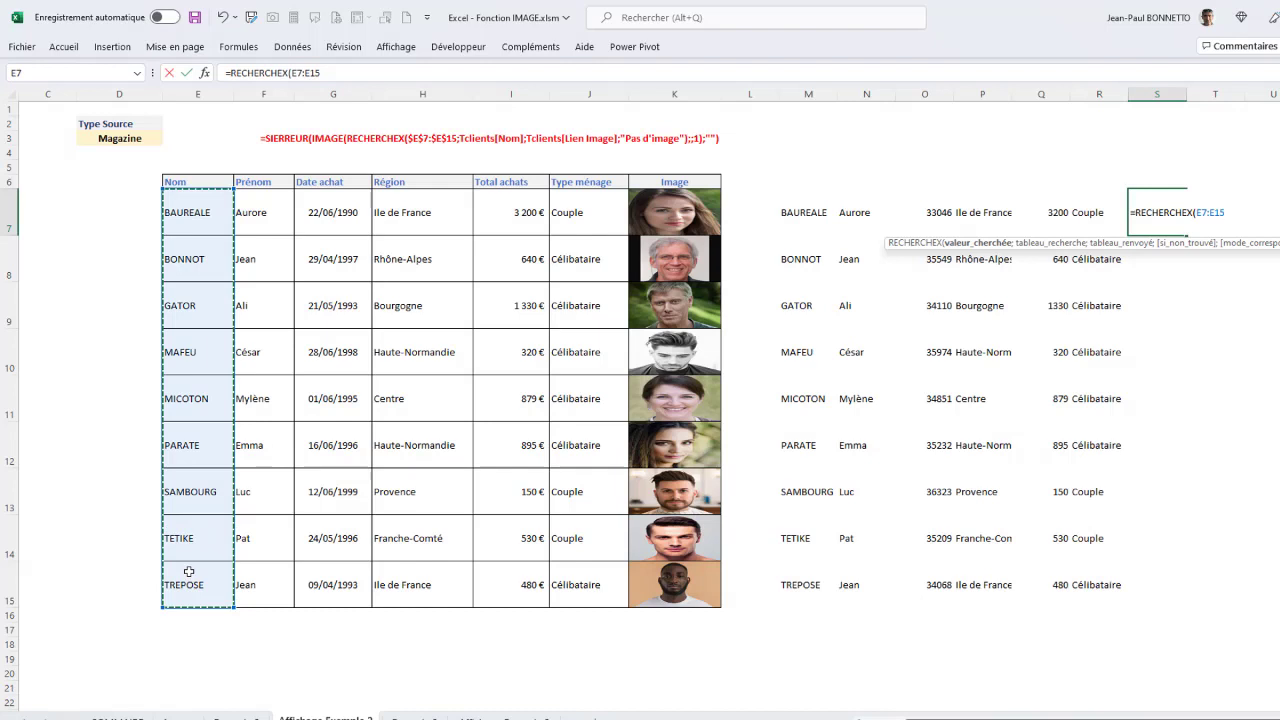
pyautogui.press('F4')
pyautogui.write(';')
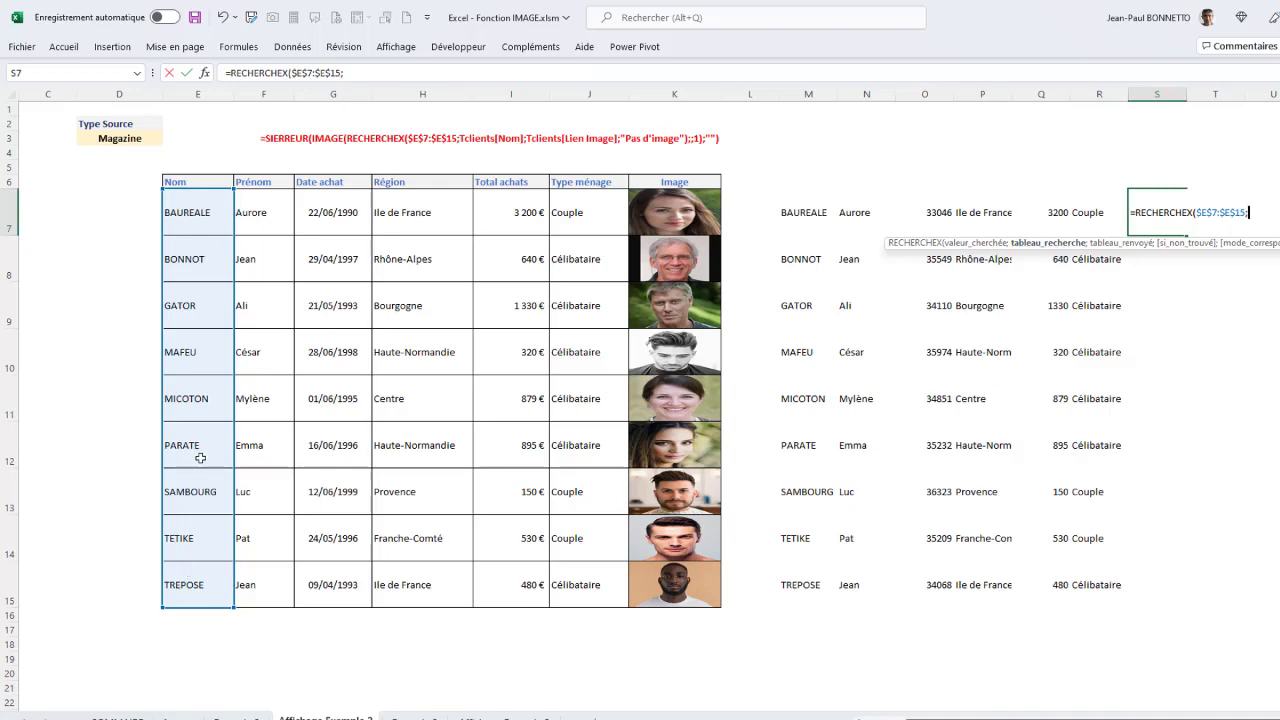
# Complete the RECHERCHEX with Tclients[Nom] as lookup array, Tclients[Lien Image] as return array, "" if not found and exact match 0.
pyautogui.click(236, 718)
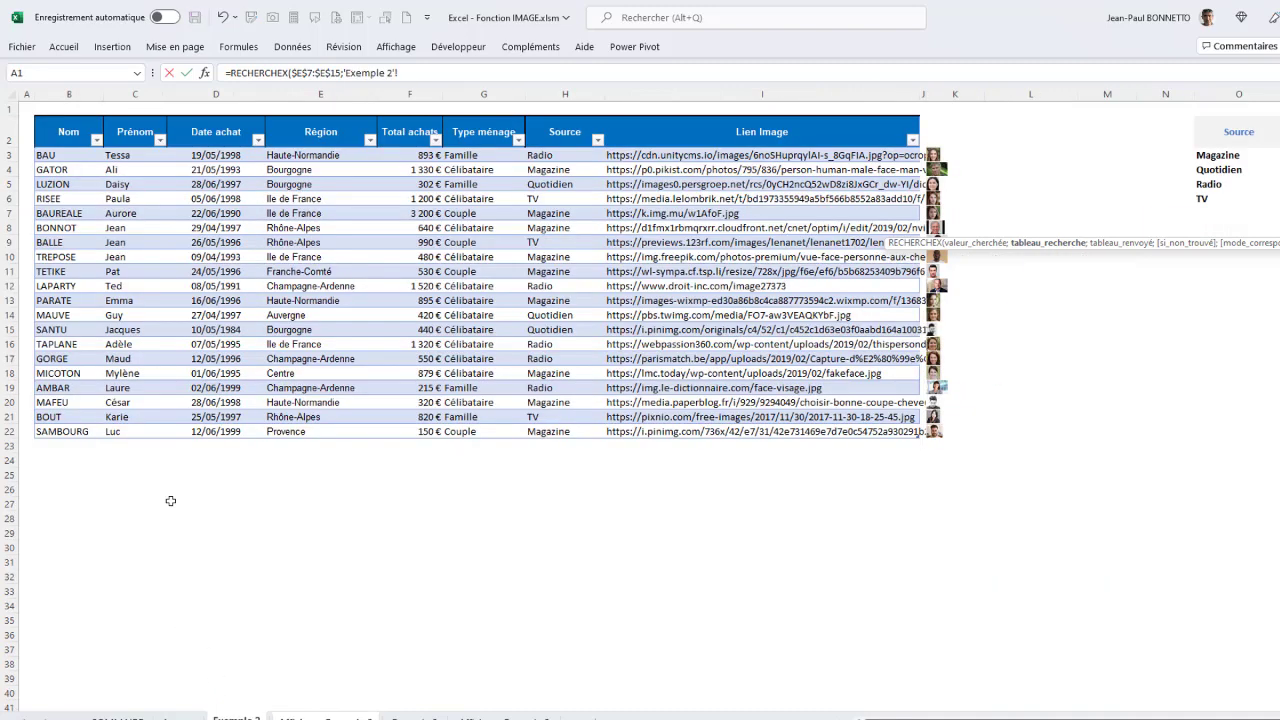
pyautogui.click(74, 127)
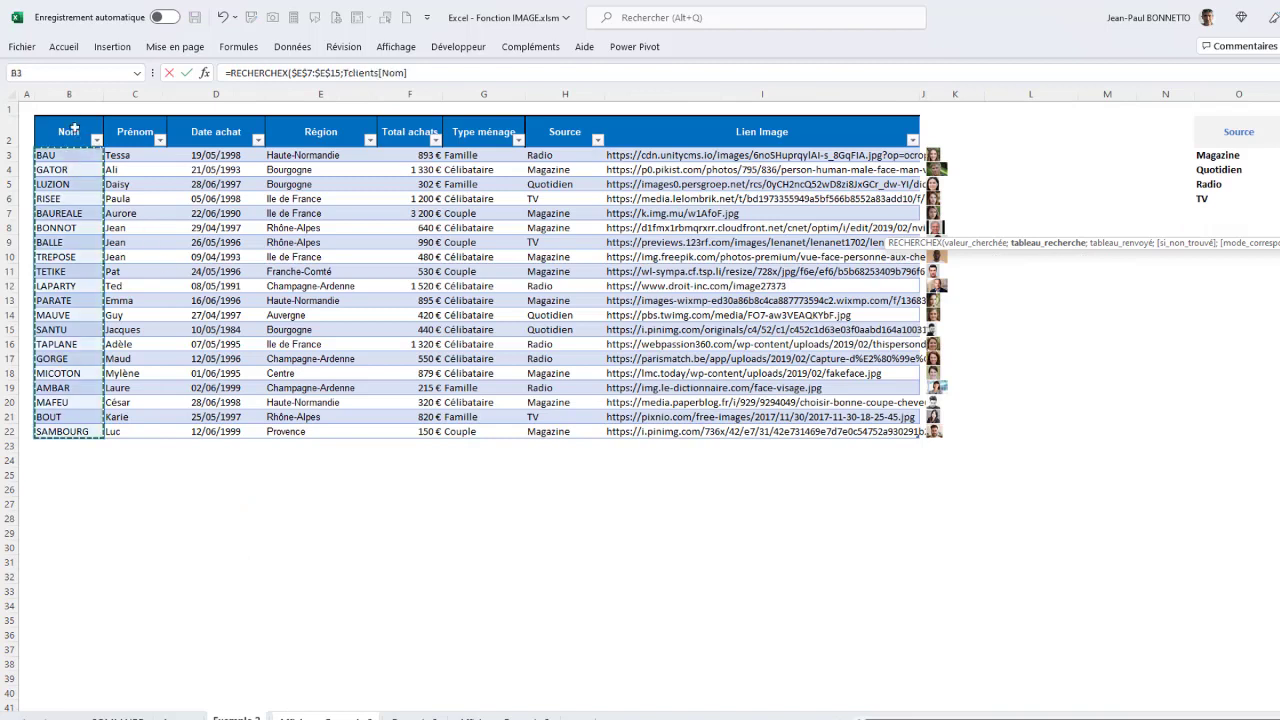
pyautogui.write(';')
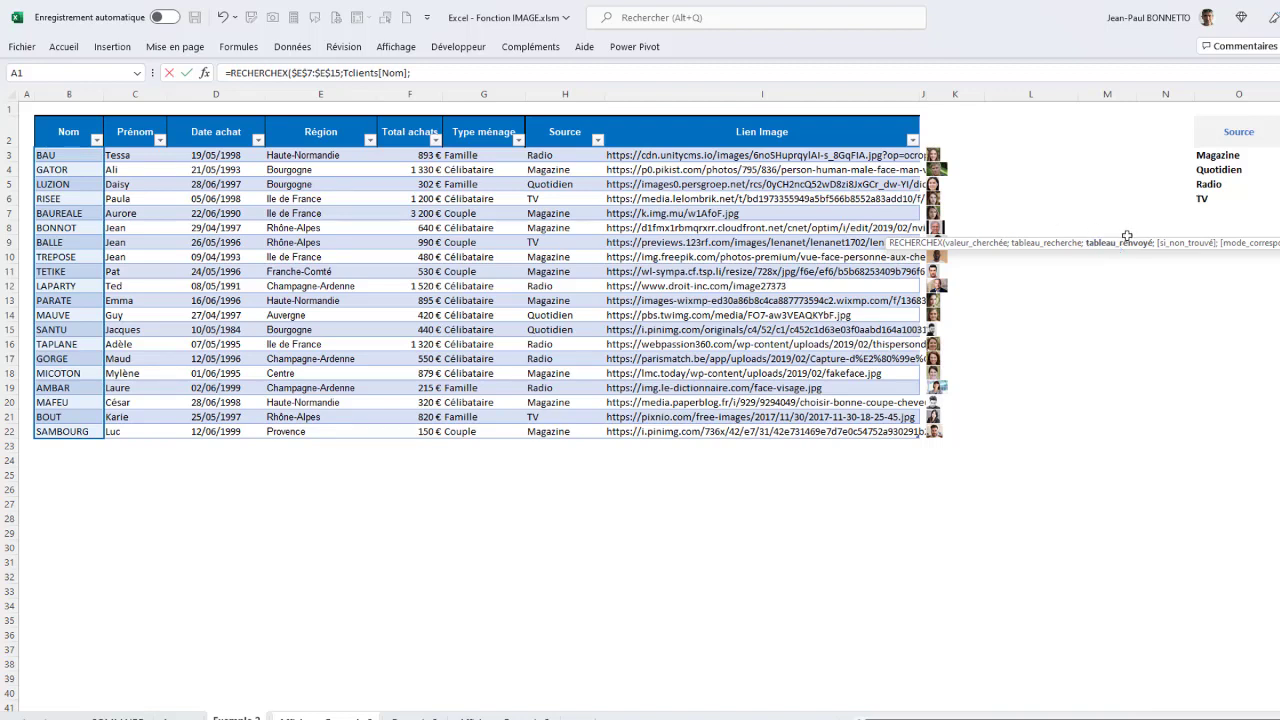
pyautogui.click(696, 117)
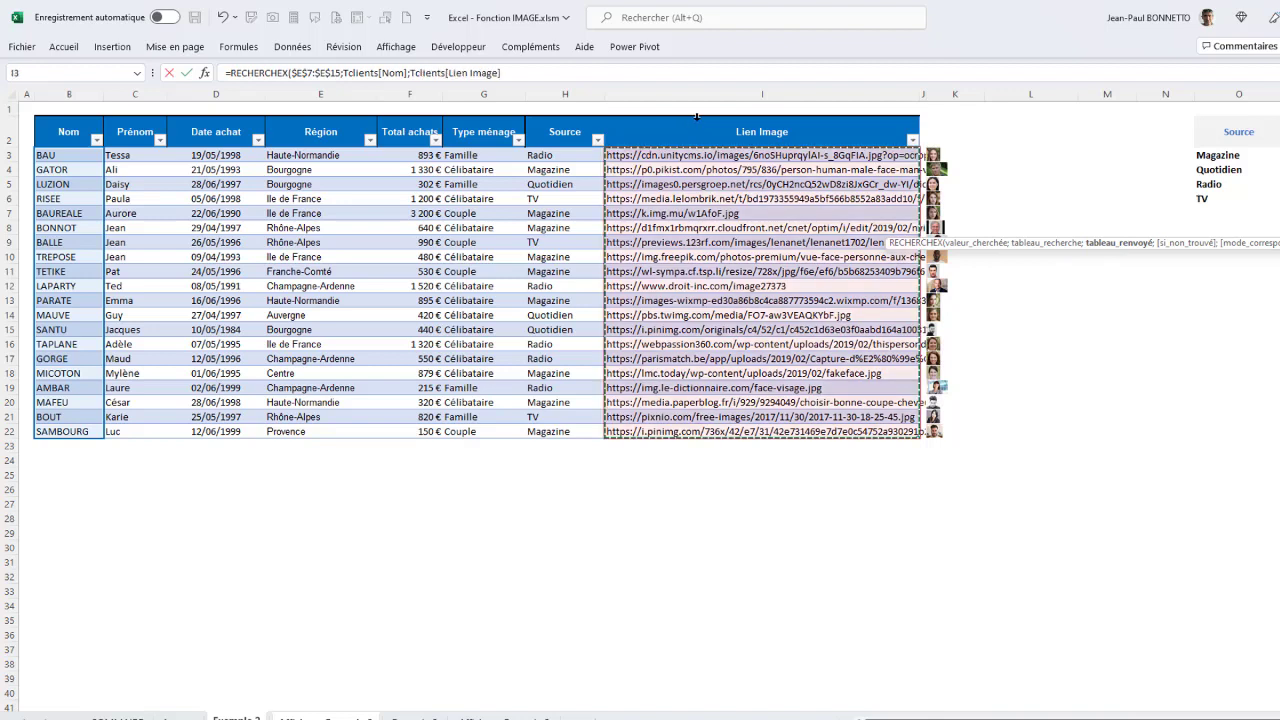
pyautogui.write(';"')
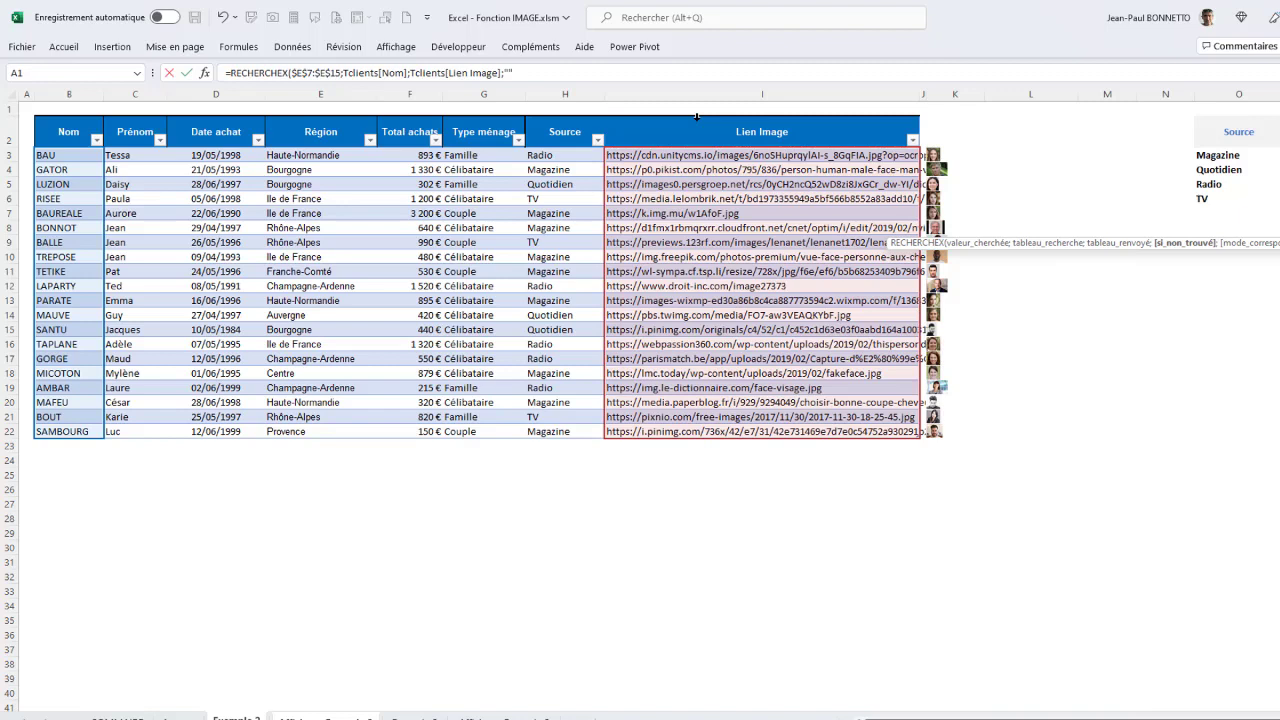
pyautogui.write('";')
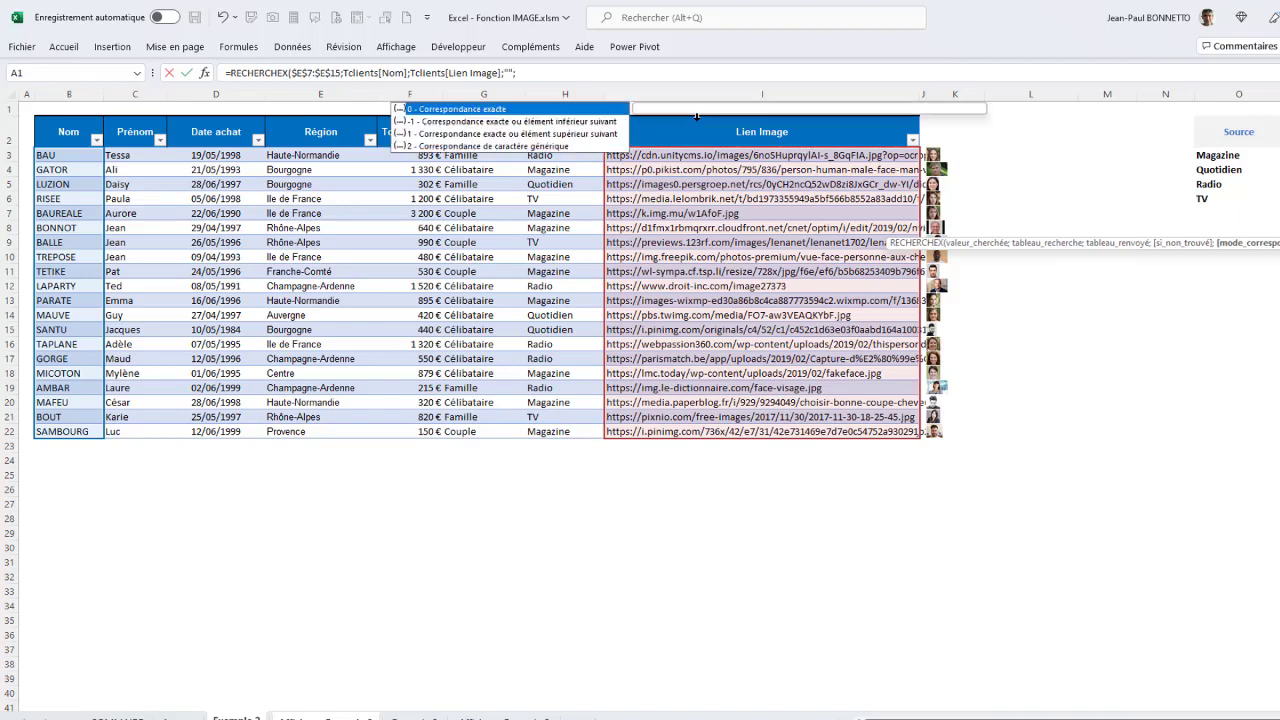
pyautogui.doubleClick(453, 110)
pyautogui.write(')')
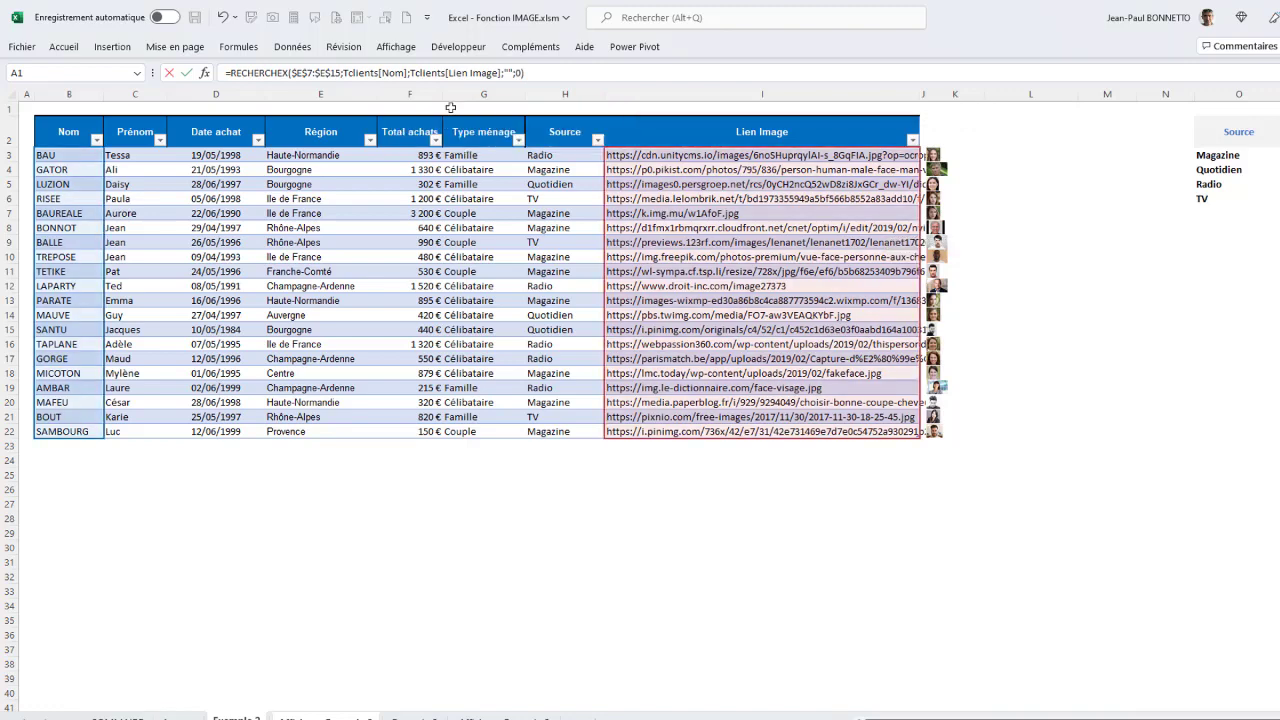
pyautogui.press('Return')
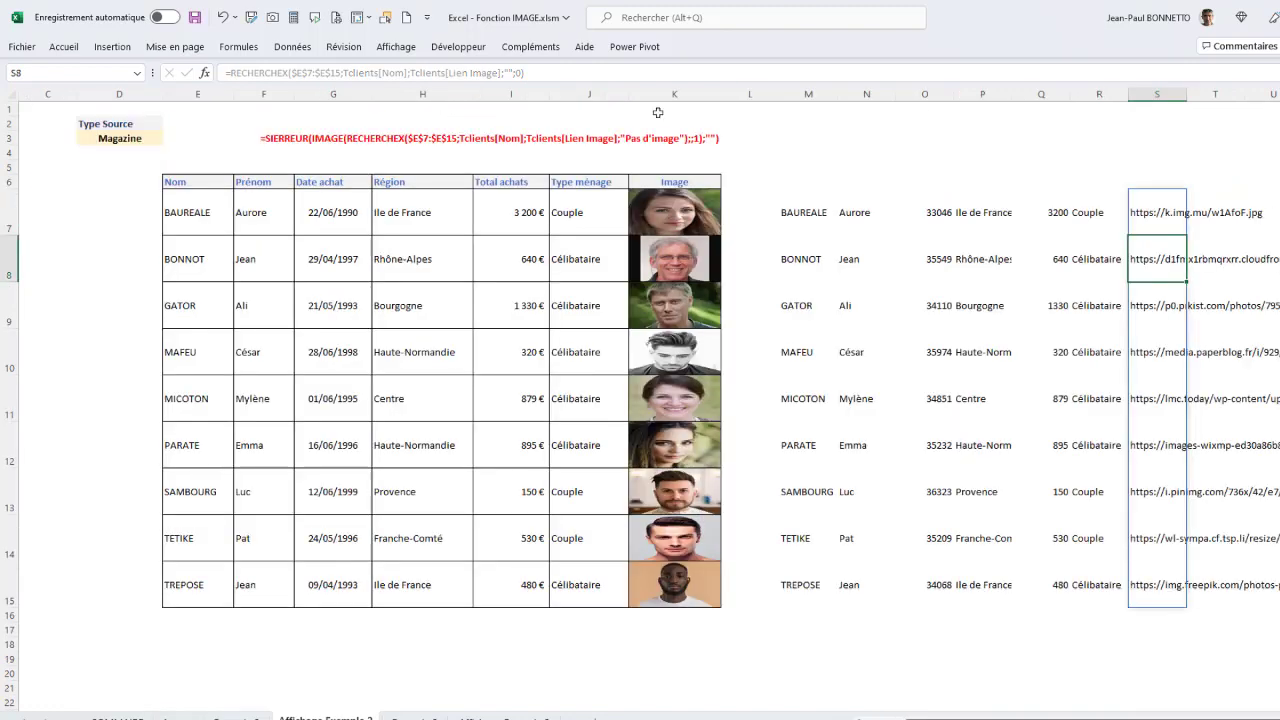
# Wrap the RECHERCHEX formula in S7 in the IMAGE function, skipping the alt text and using sizing option 1 (Remplir la cellule).
pyautogui.moveTo(1147, 212); pyautogui.dragTo(1168, 580)
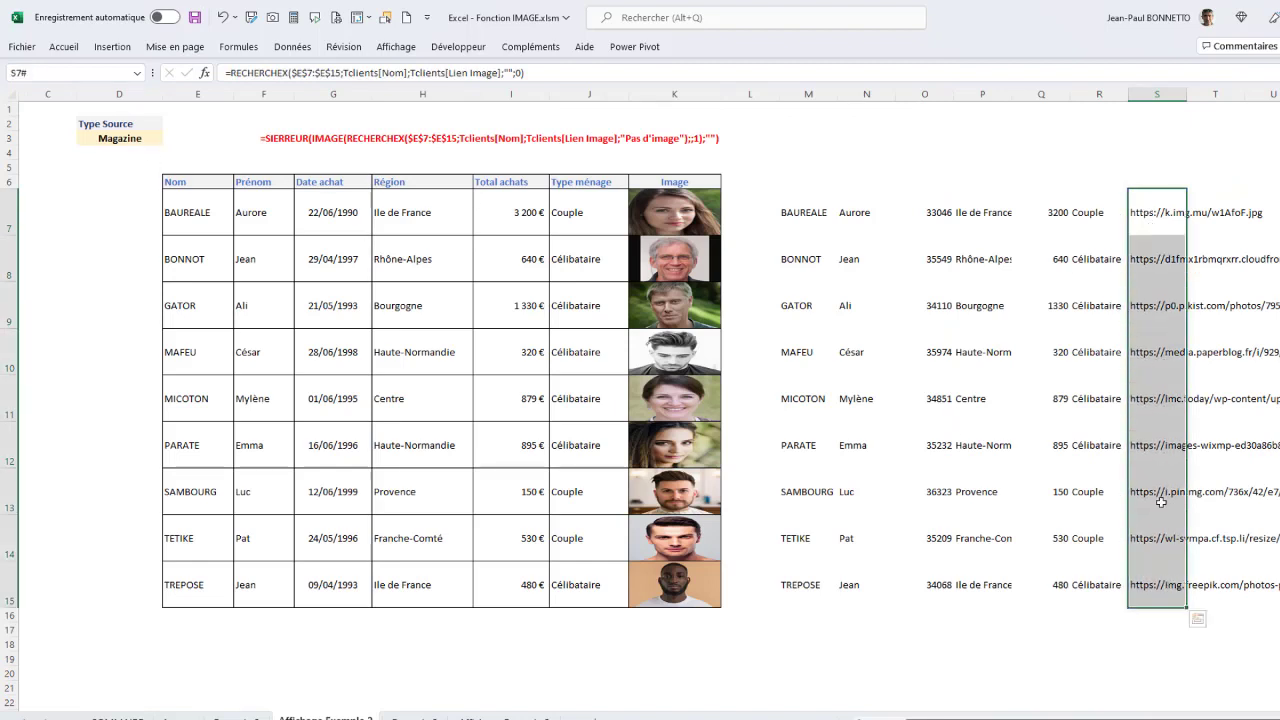
pyautogui.click(1153, 213)
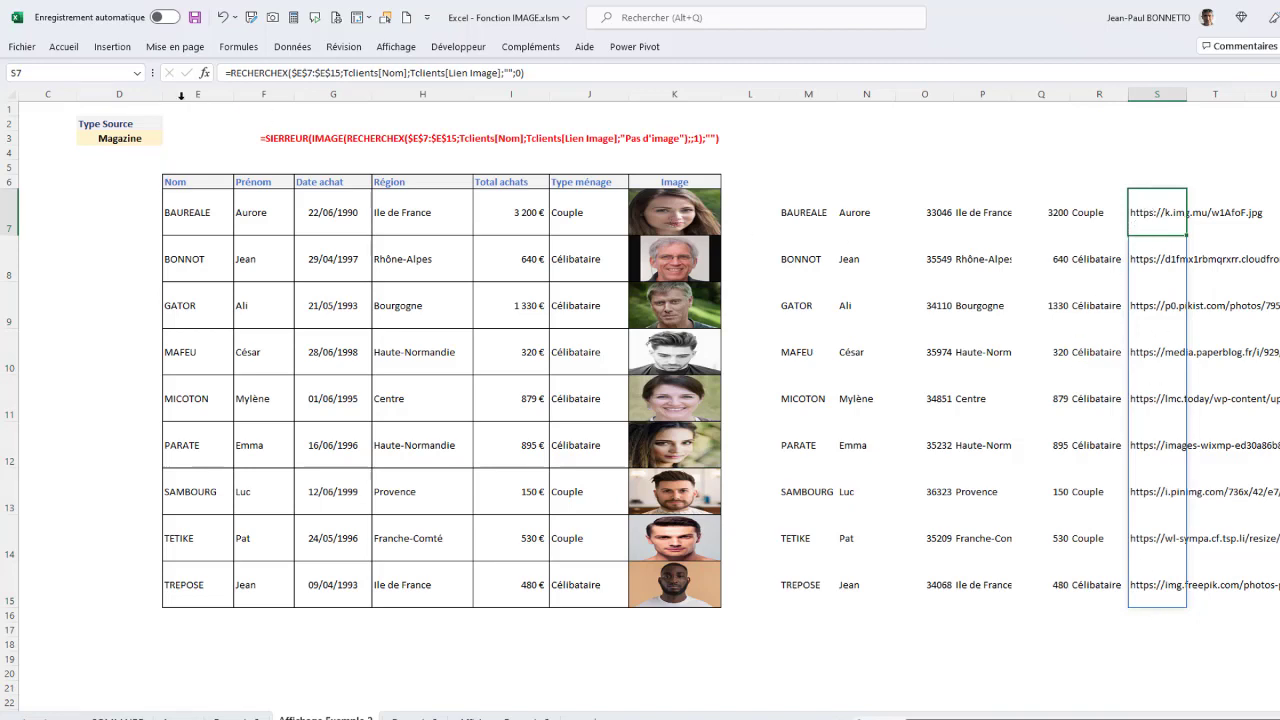
pyautogui.click(231, 73)
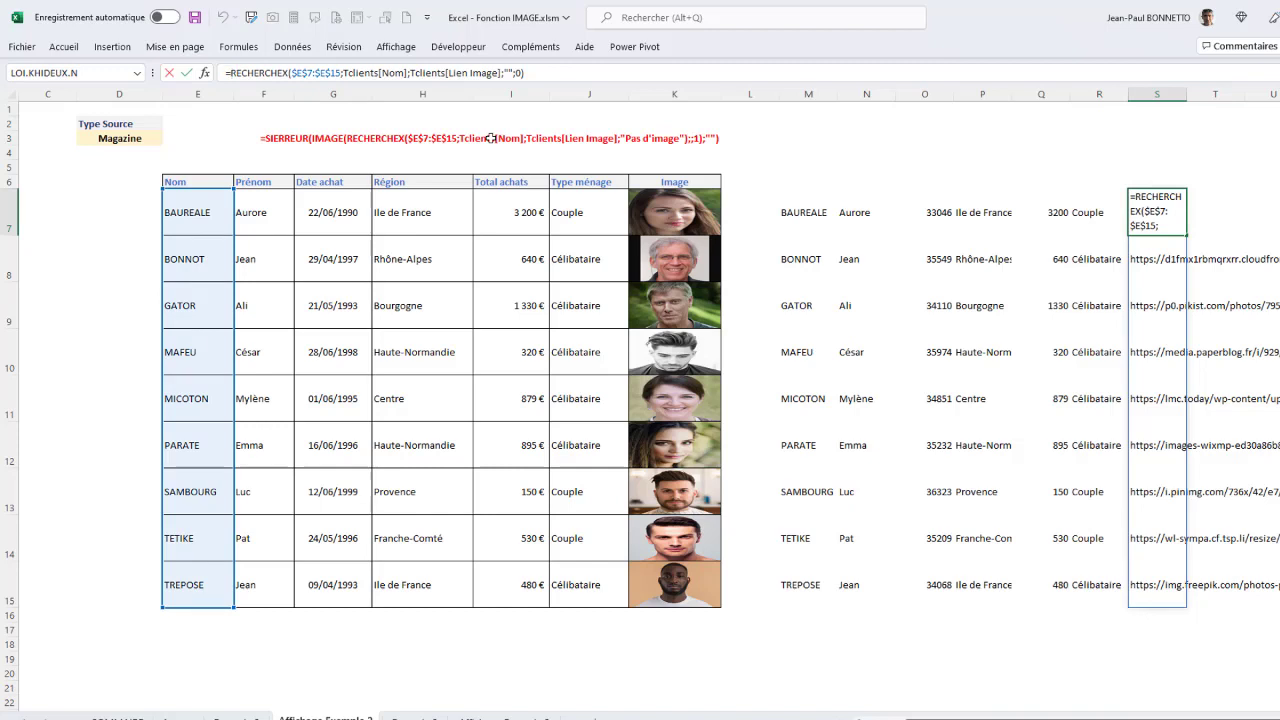
pyautogui.write('I')
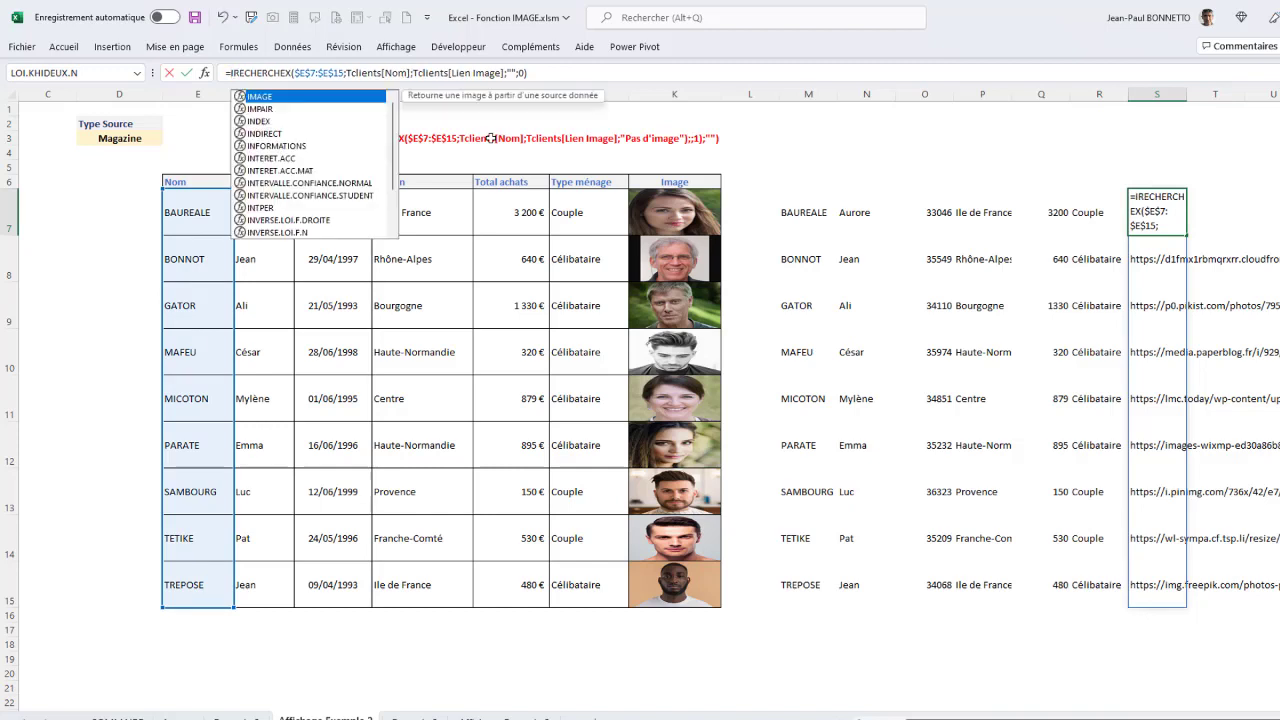
pyautogui.write('MAGE(')
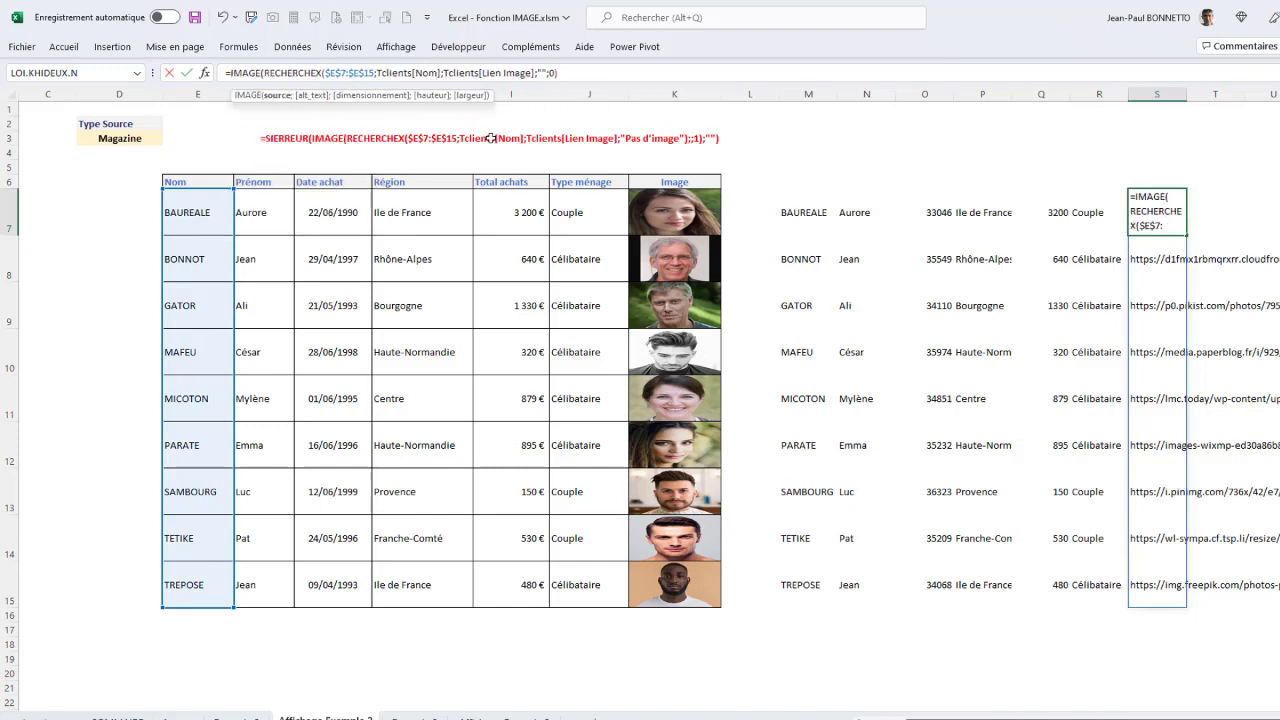
pyautogui.click(594, 73)
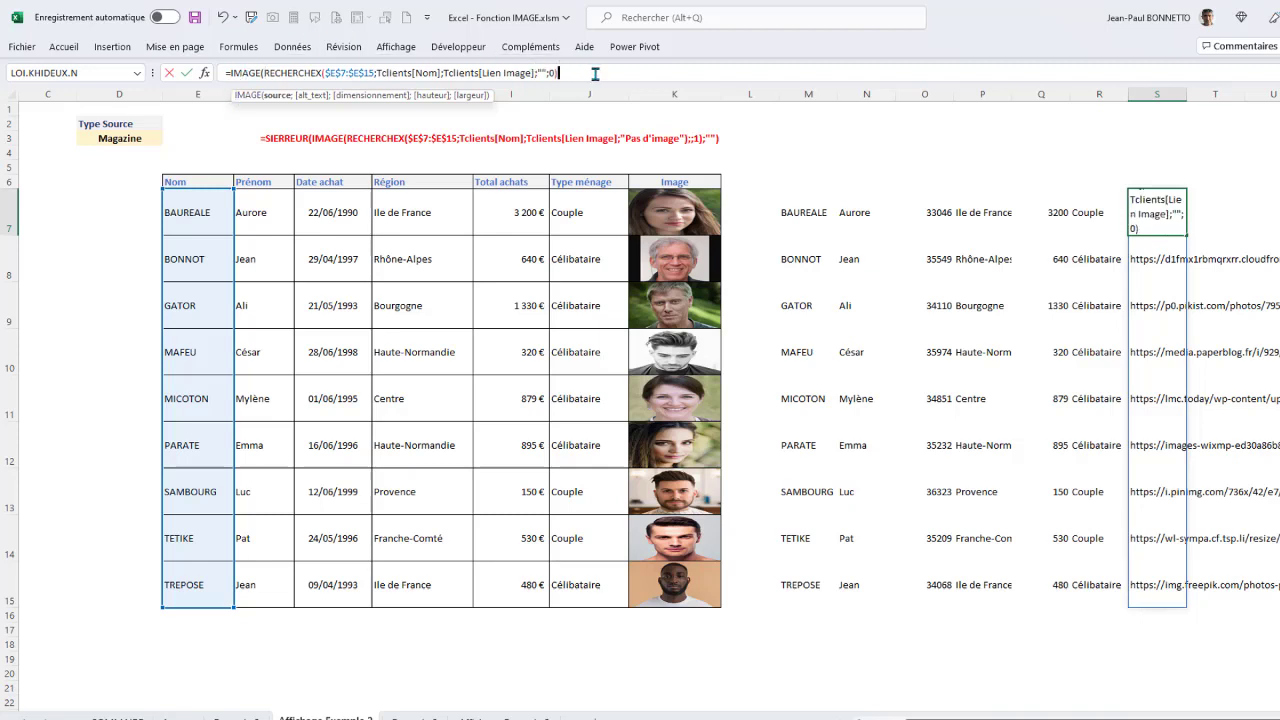
pyautogui.write(';')
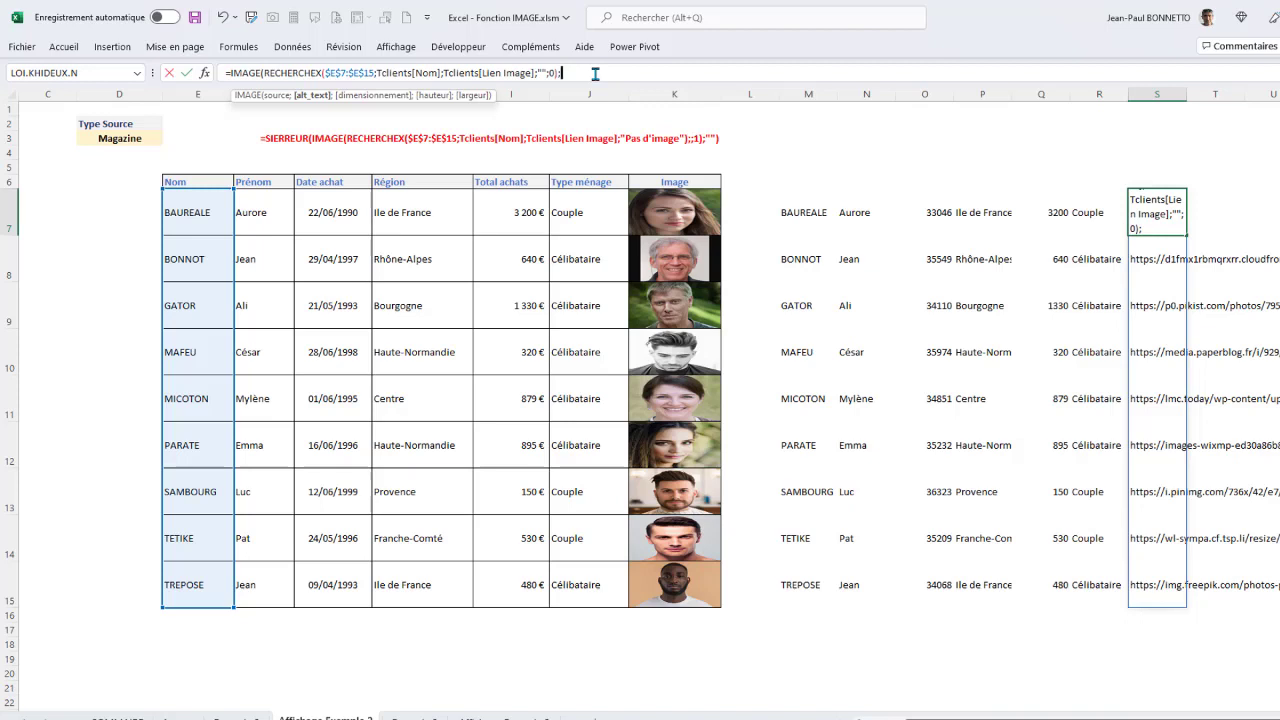
pyautogui.write(';')
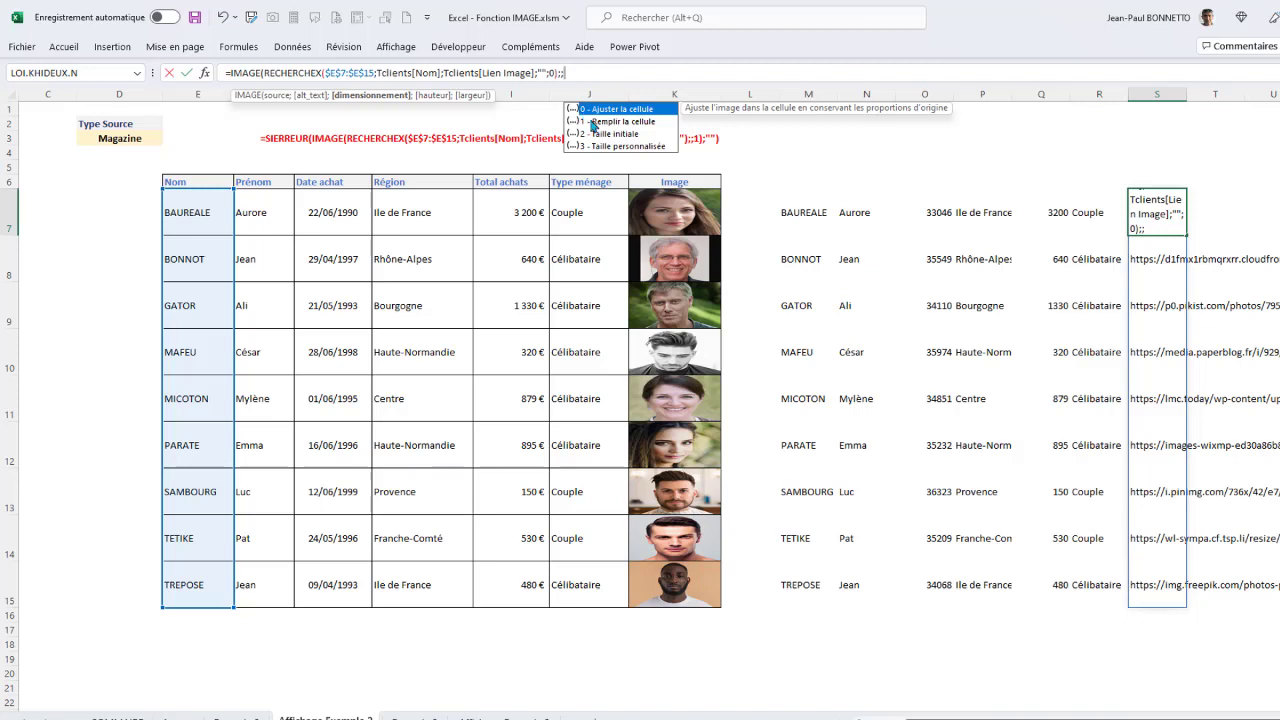
pyautogui.doubleClick(590, 120)
pyautogui.write(')')
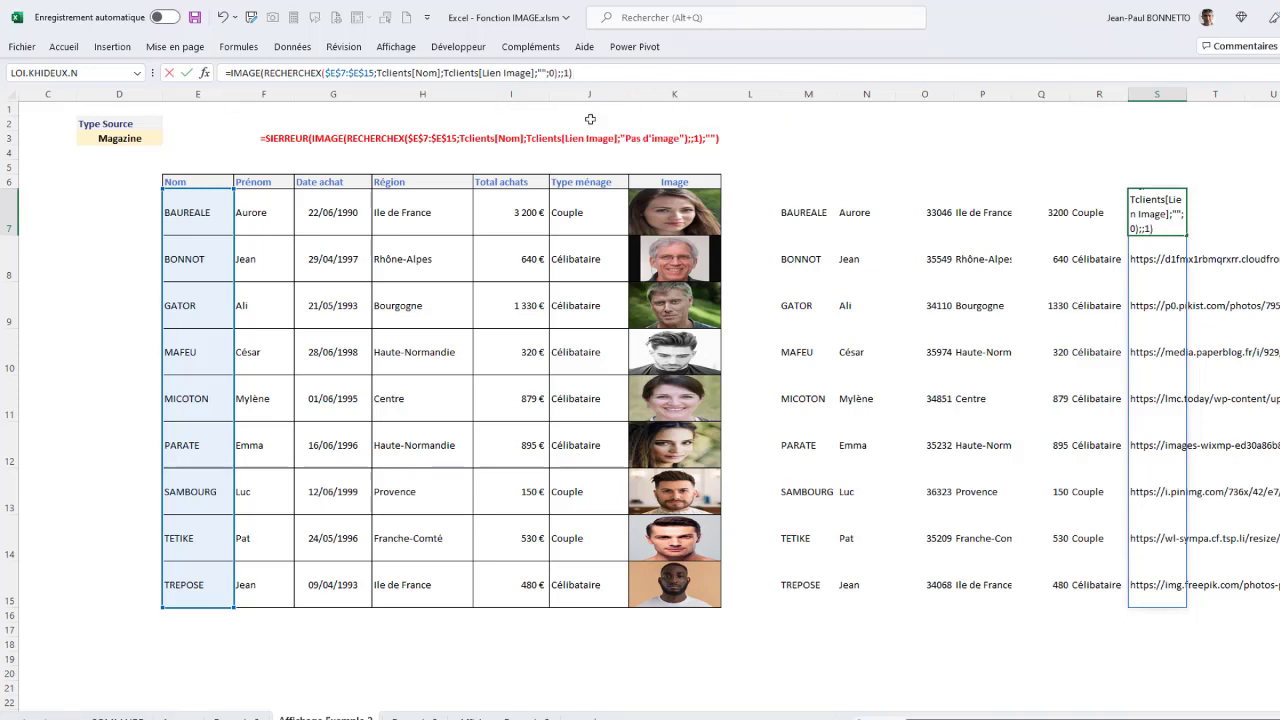
pyautogui.press('Return')
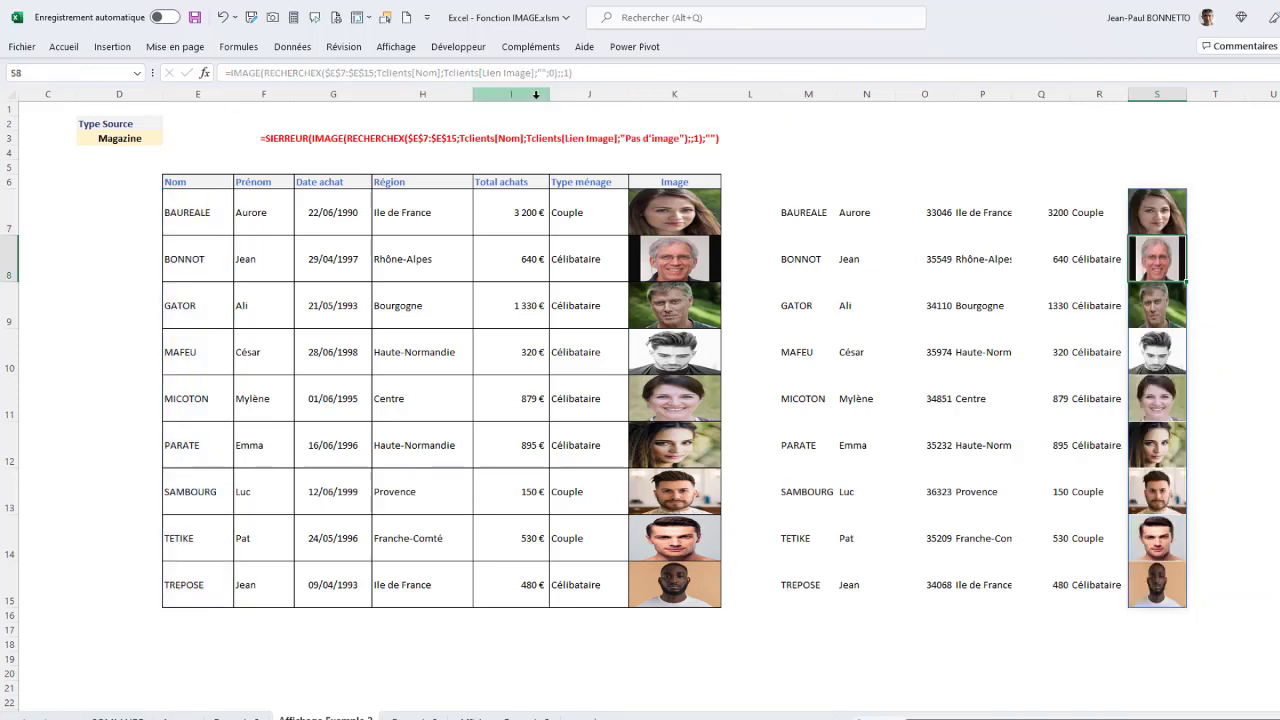
# Review the portrait range S7:S15 and the names in E7:E15, and test the formula by setting the Type Source in D3 to Quotidien.
pyautogui.click(1157, 217)
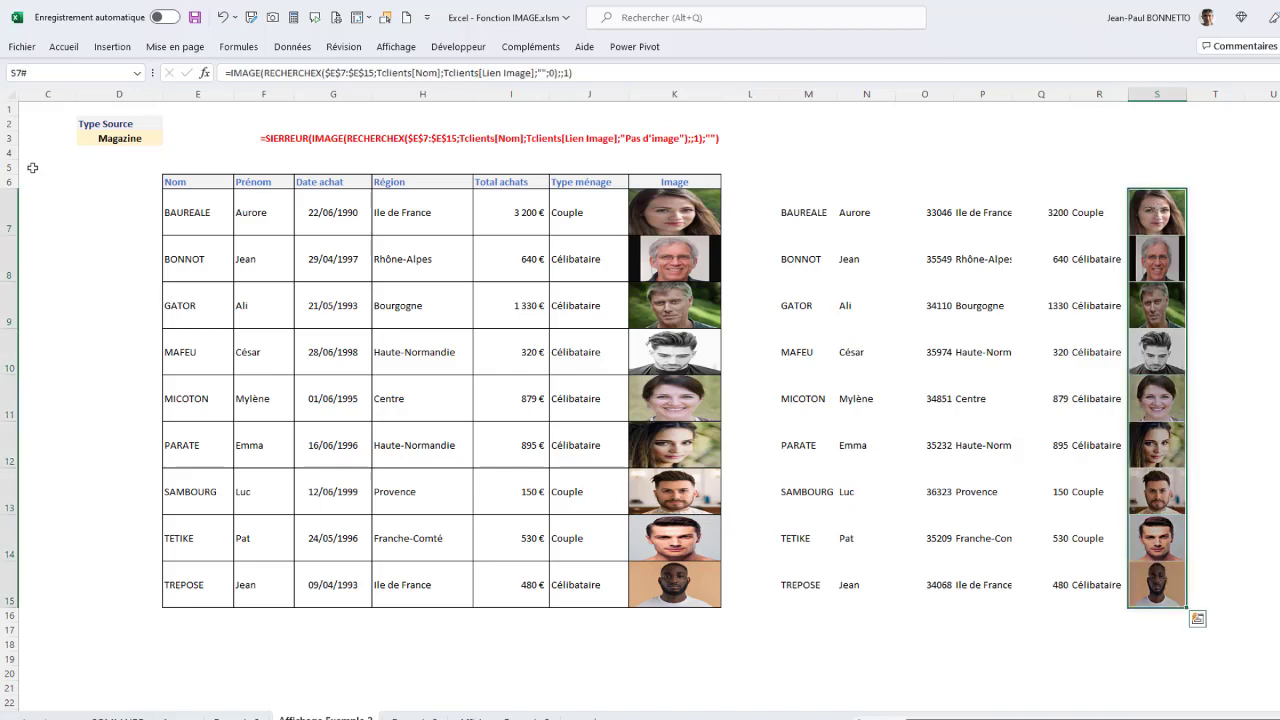
pyautogui.moveTo(212, 210); pyautogui.dragTo(190, 577)
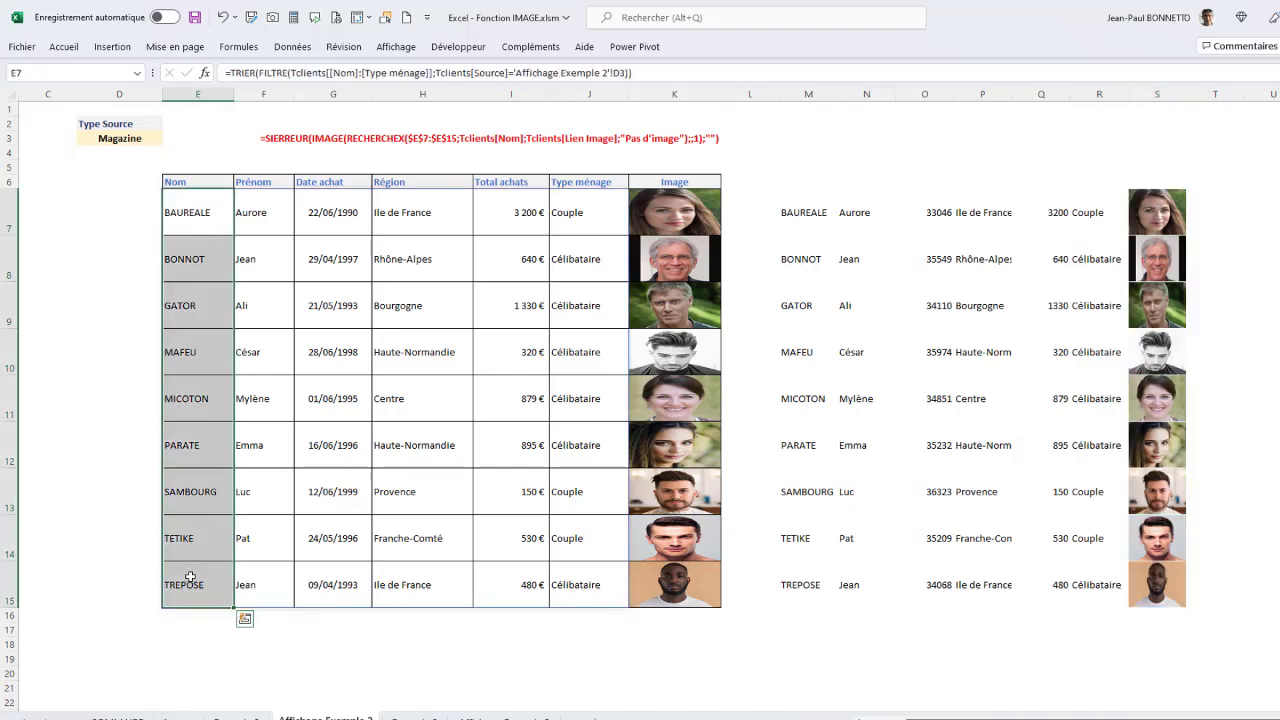
pyautogui.click(122, 138)
pyautogui.click(170, 139)
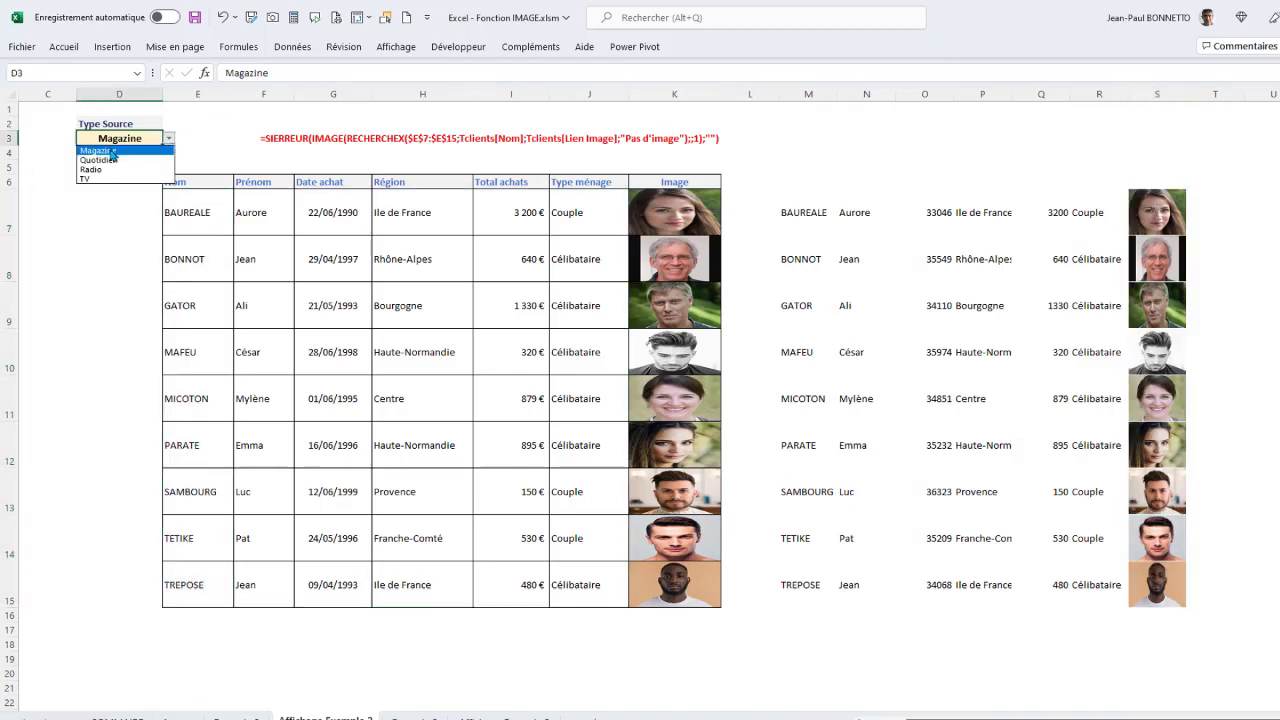
pyautogui.click(112, 157)
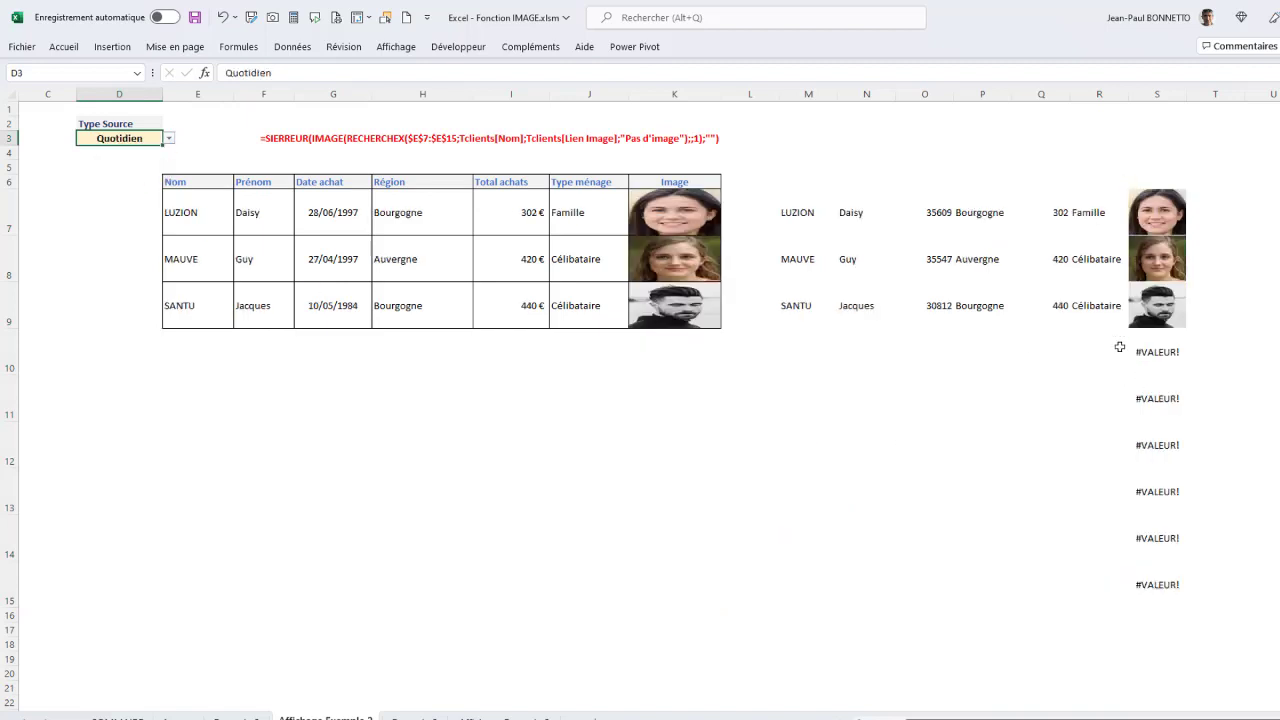
pyautogui.click(1168, 404)
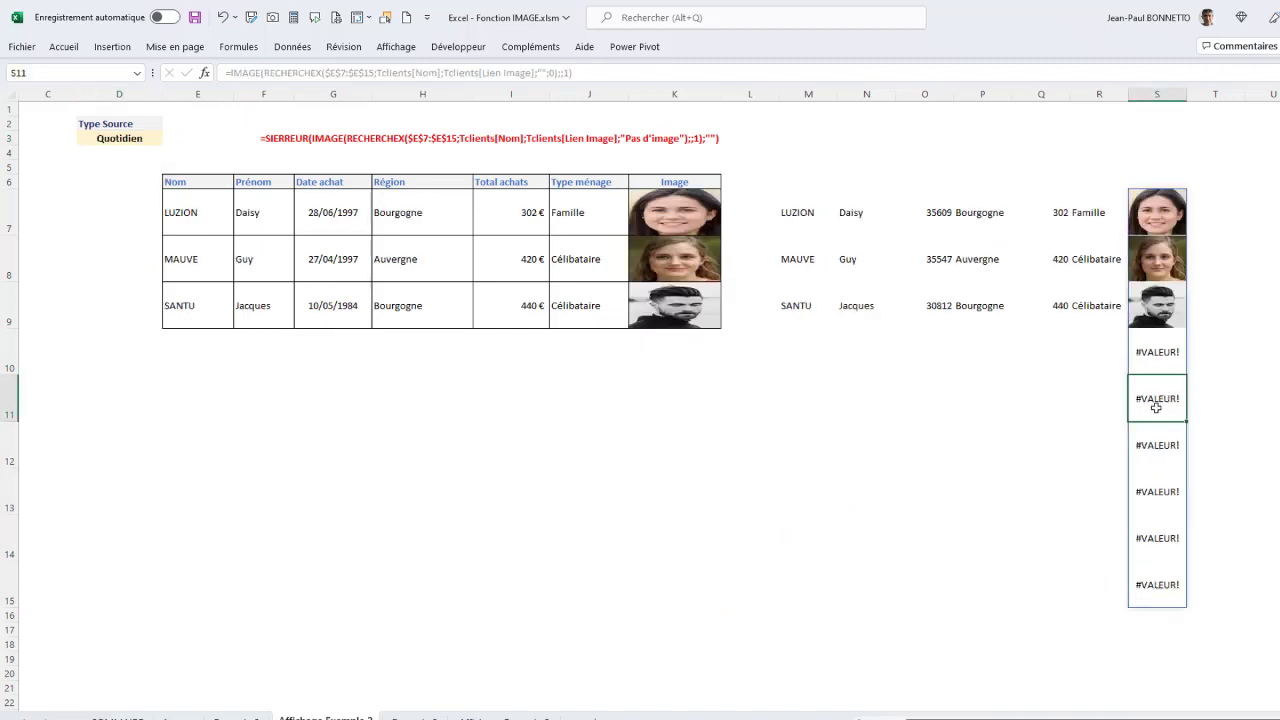
# Wrap the IMAGE formula in S7 in SIERREUR with "" as the value returned on error.
pyautogui.click(1156, 208)
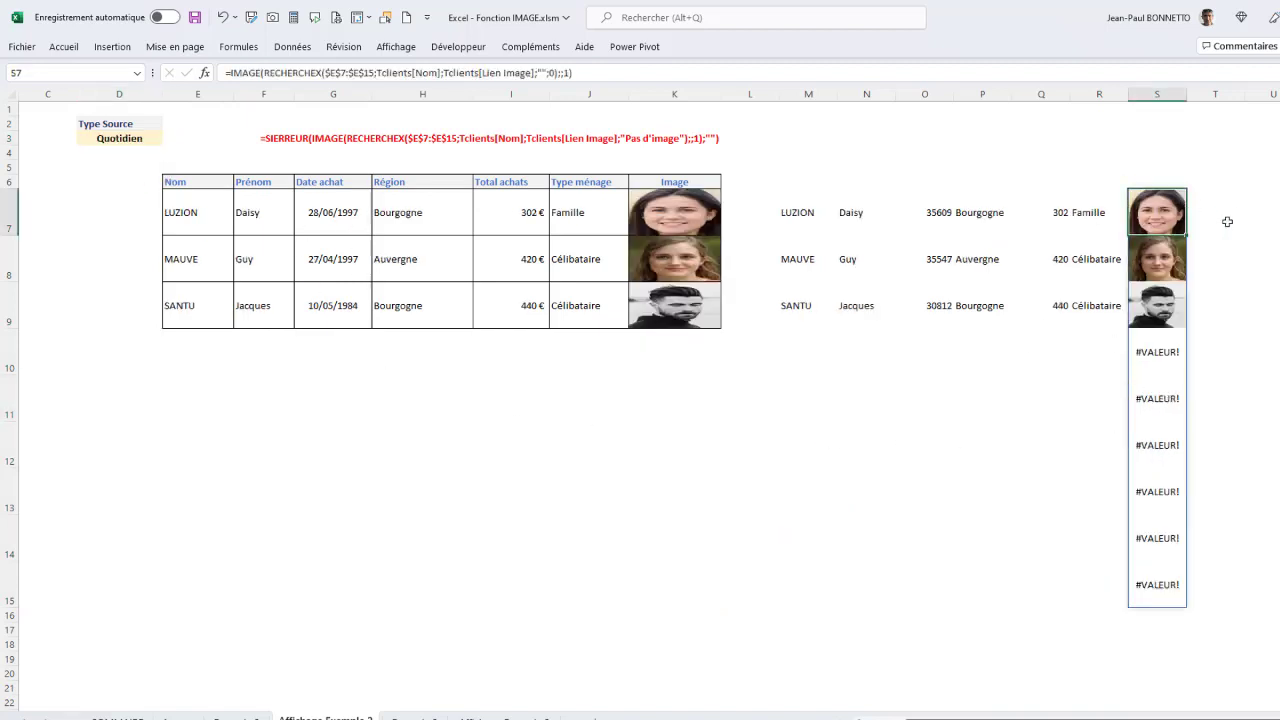
pyautogui.click(233, 73)
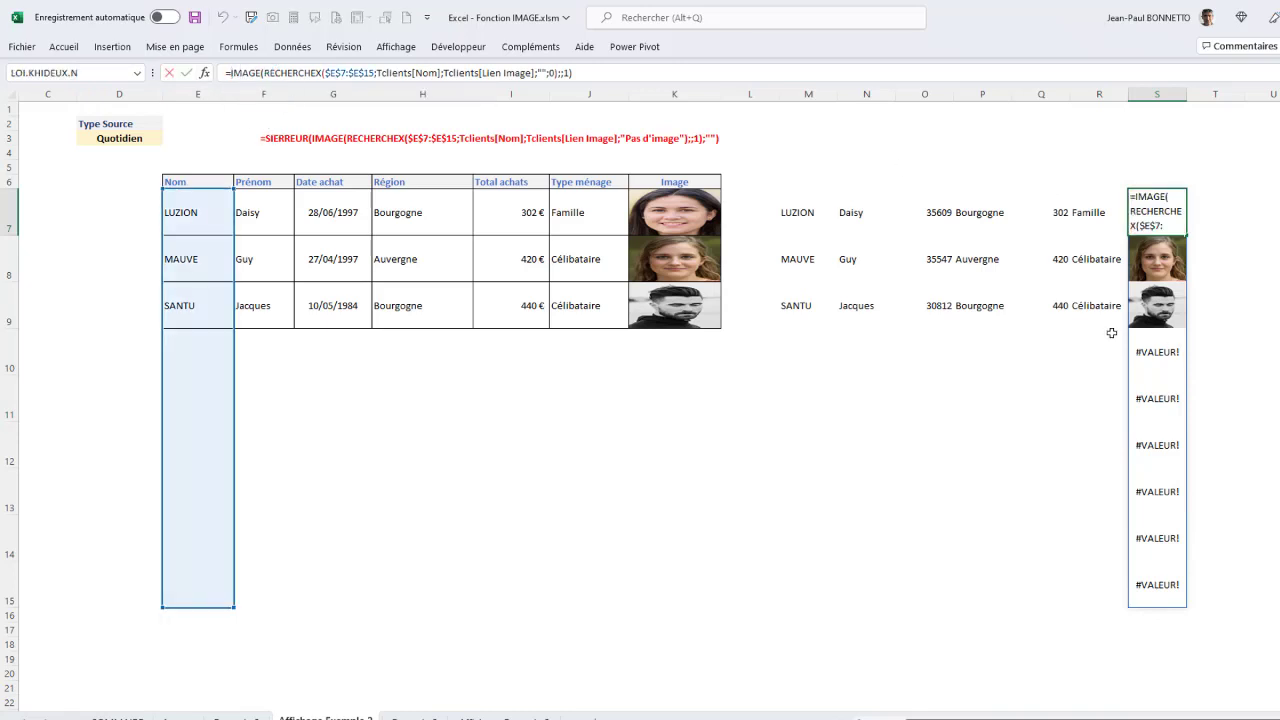
pyautogui.write('SIE')
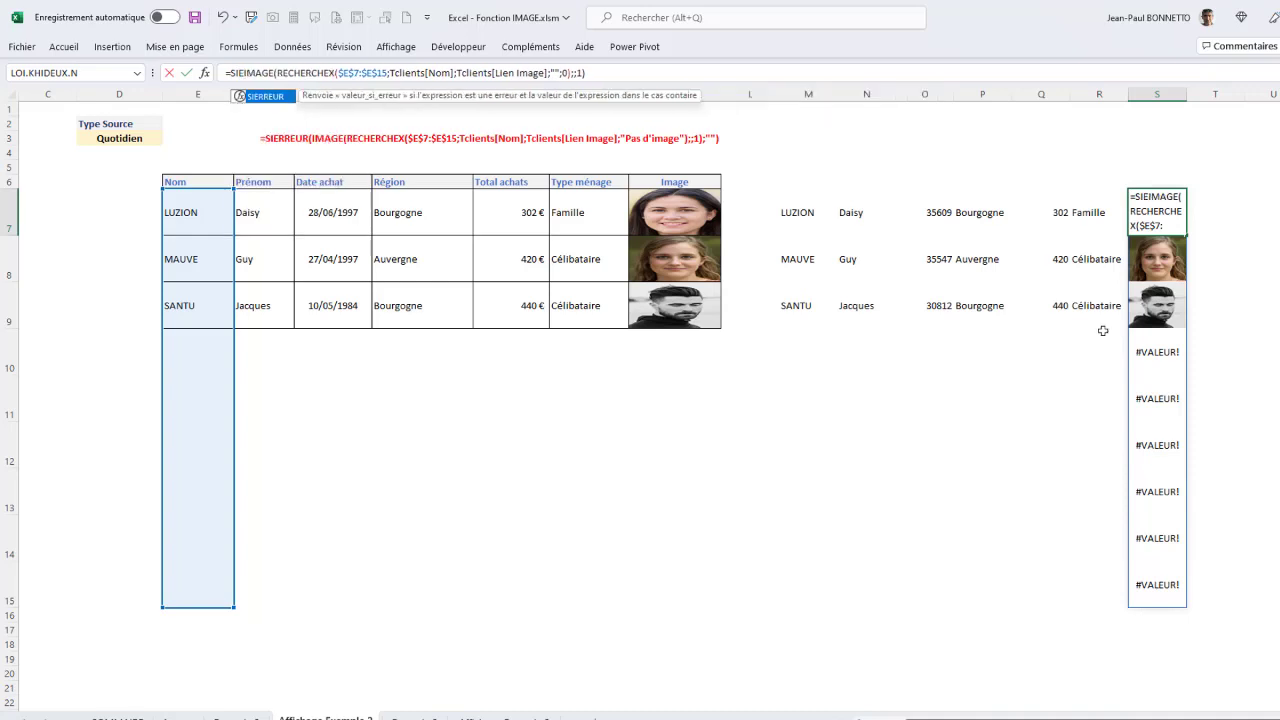
pyautogui.doubleClick(265, 97)
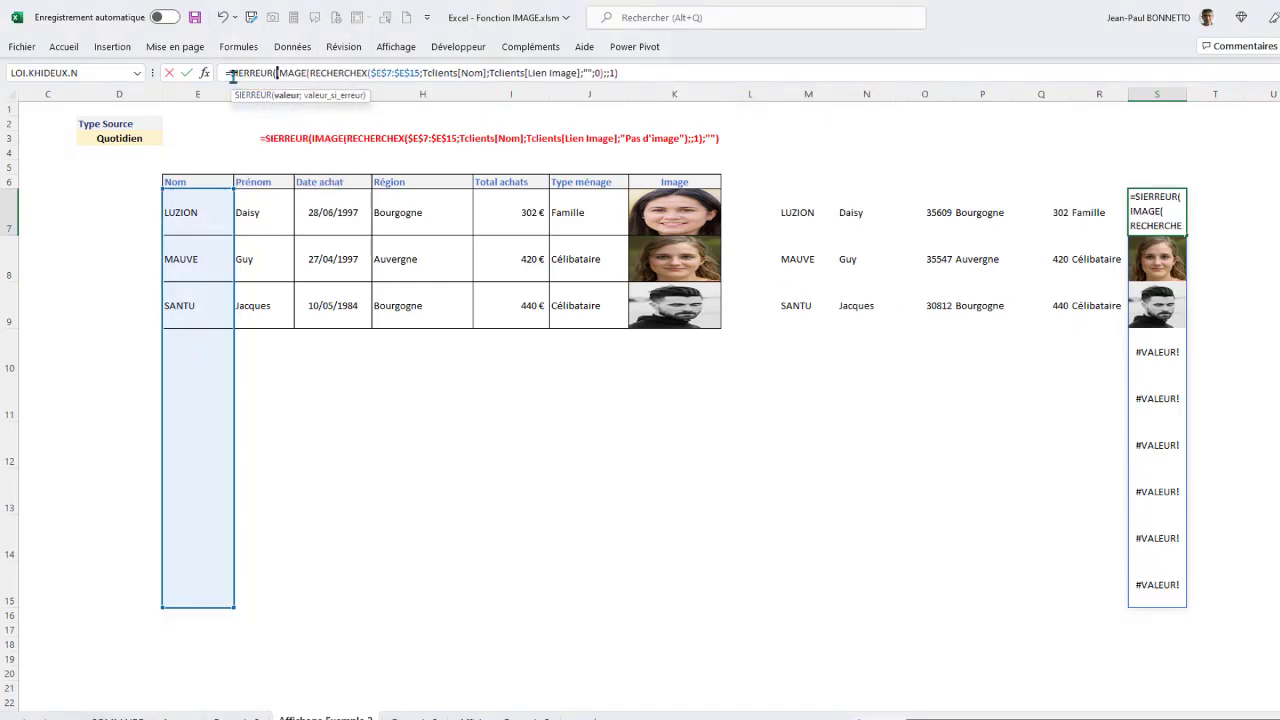
pyautogui.click(696, 73)
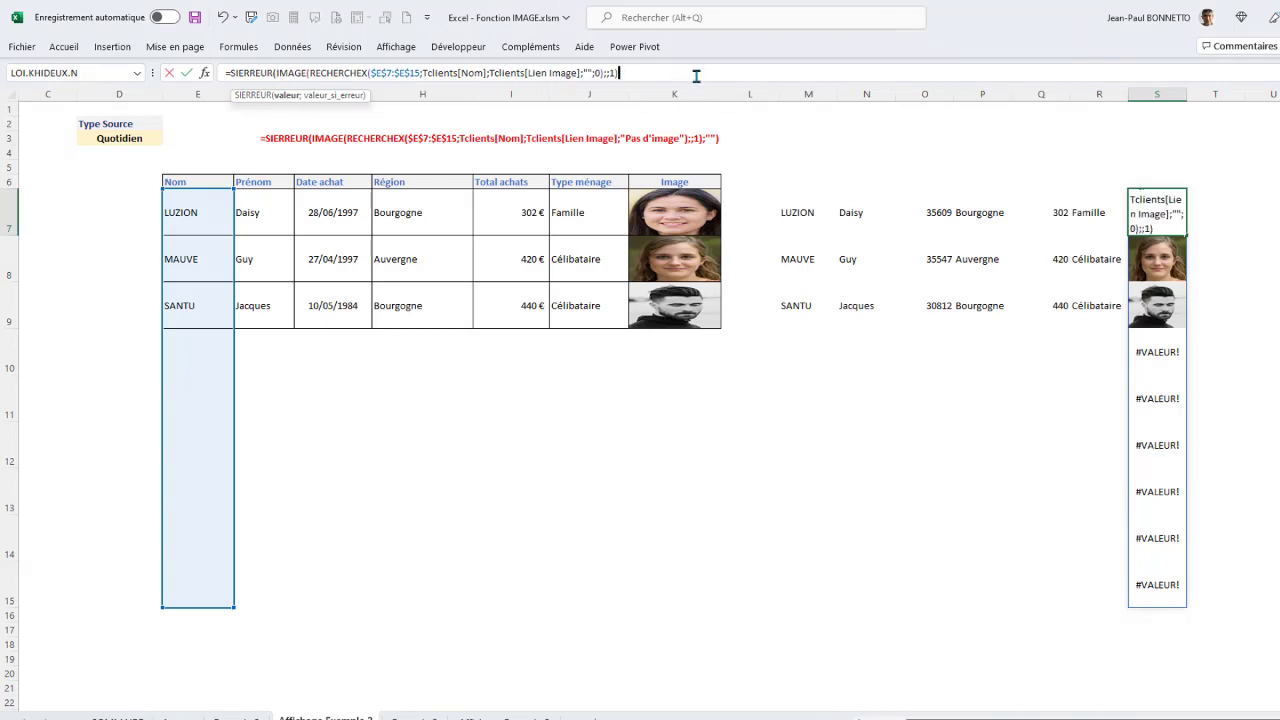
pyautogui.write(';"")')
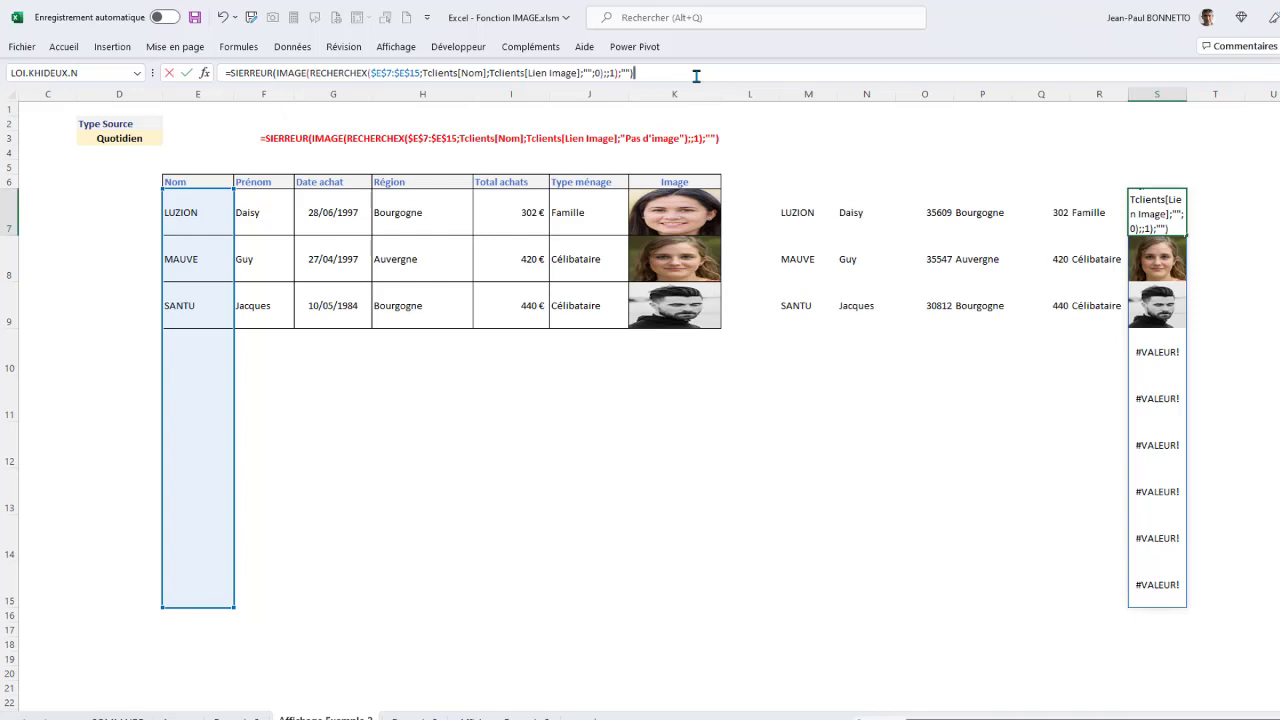
pyautogui.click(808, 398)
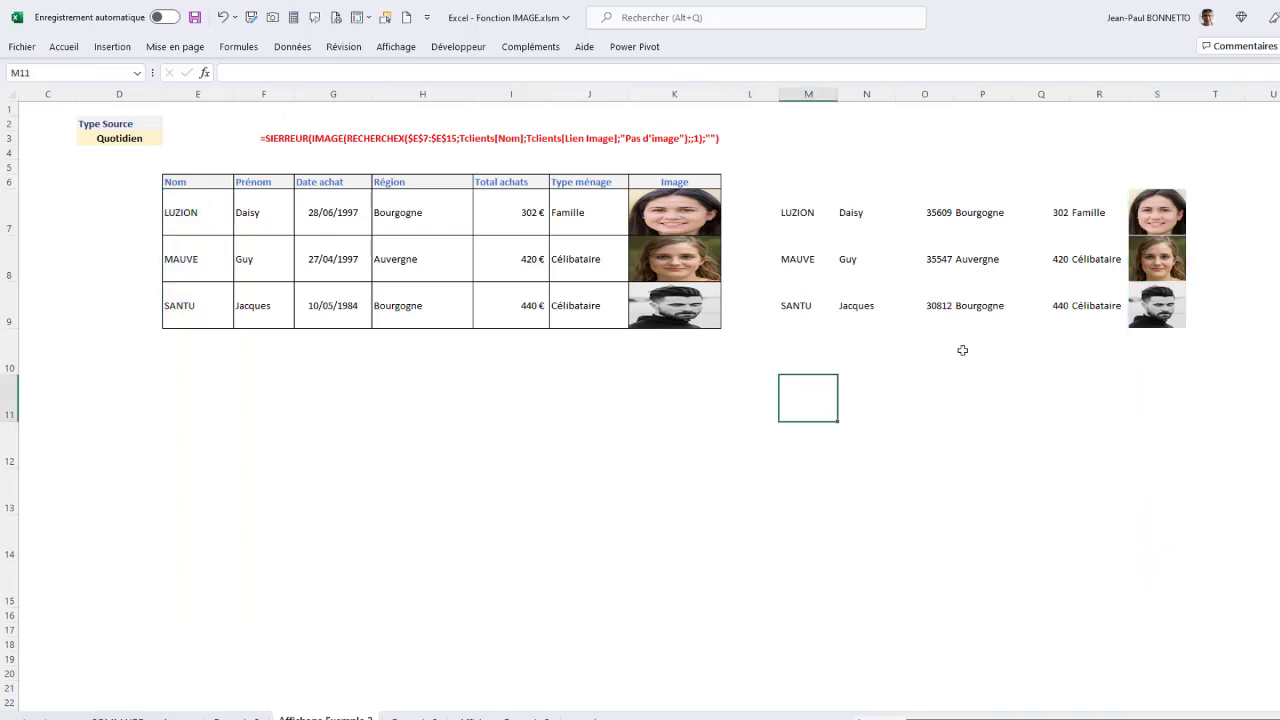
pyautogui.click(1132, 213)
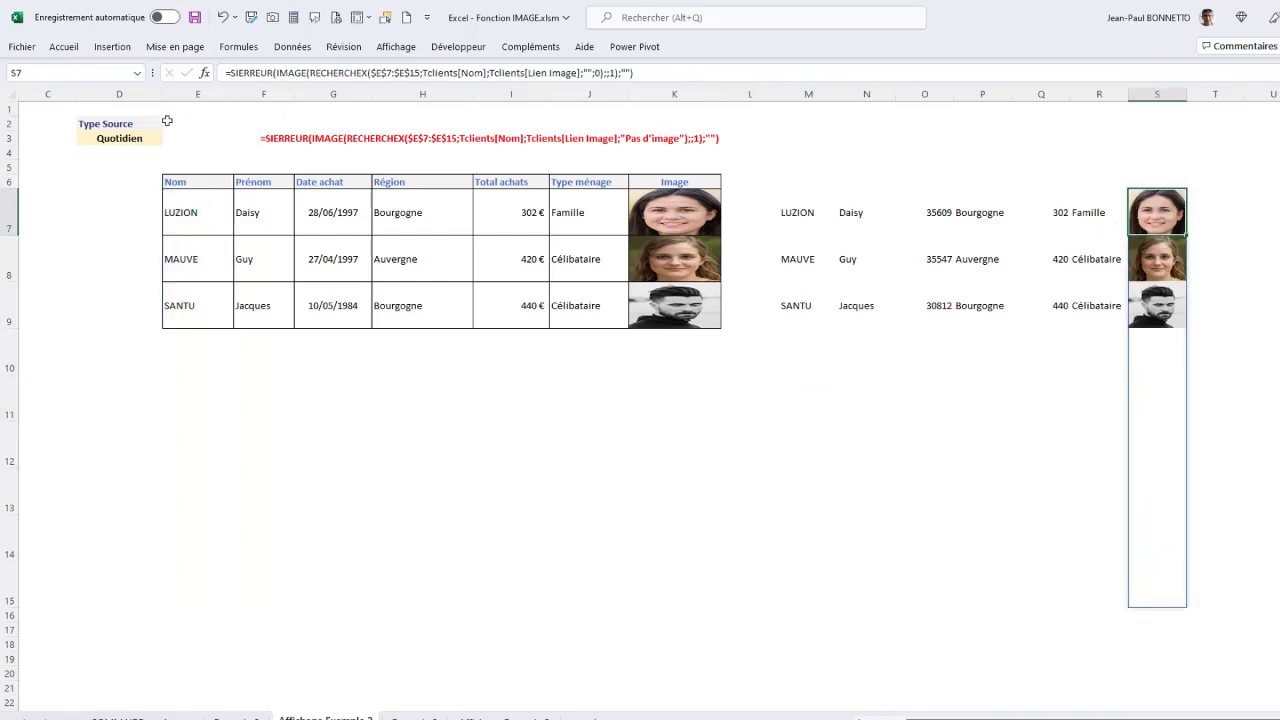
# Test the portrait formula by setting the Type Source in D3 to Magazine, Quotidien and finally Radio.
pyautogui.click(116, 140)
pyautogui.click(169, 138)
pyautogui.click(110, 151)
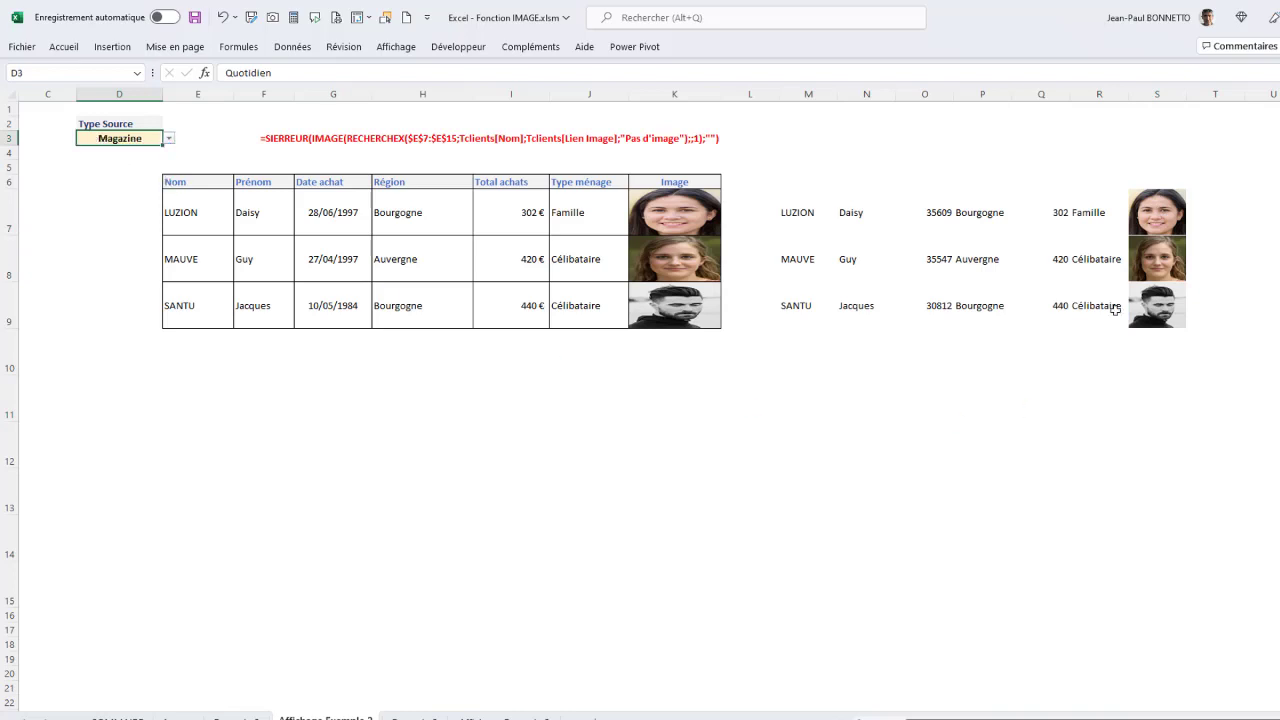
pyautogui.click(167, 138)
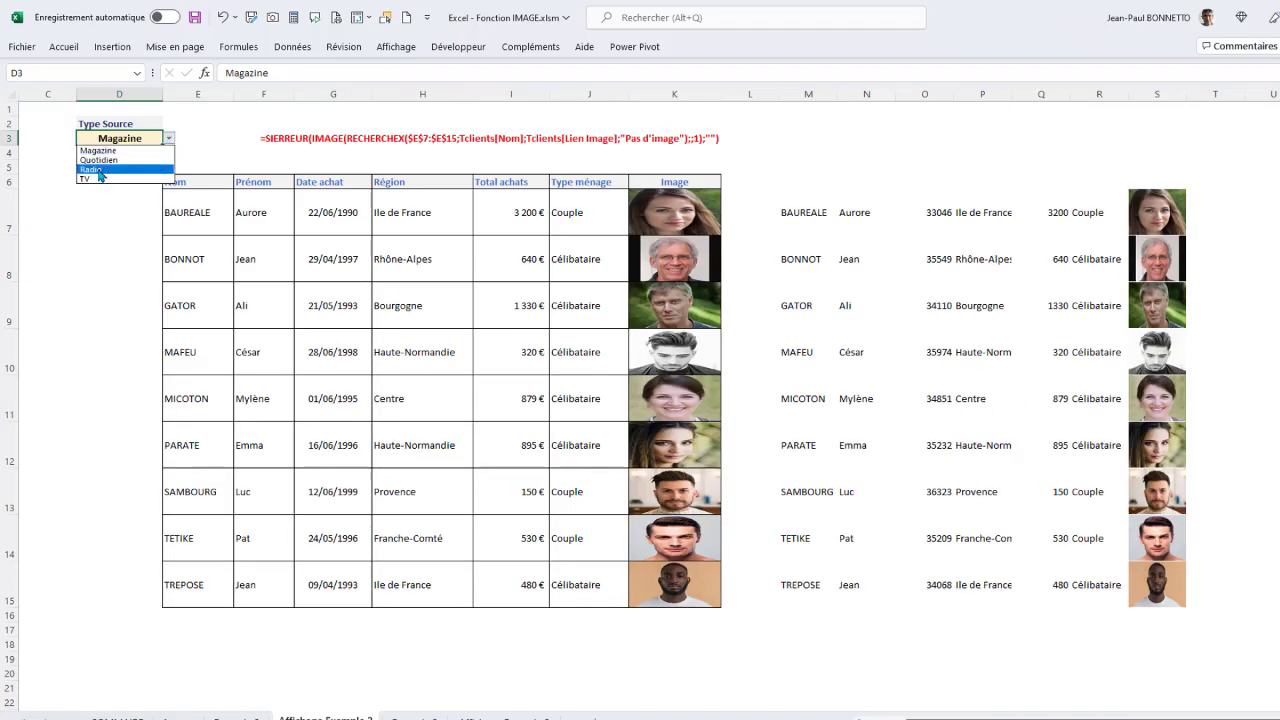
pyautogui.click(110, 161)
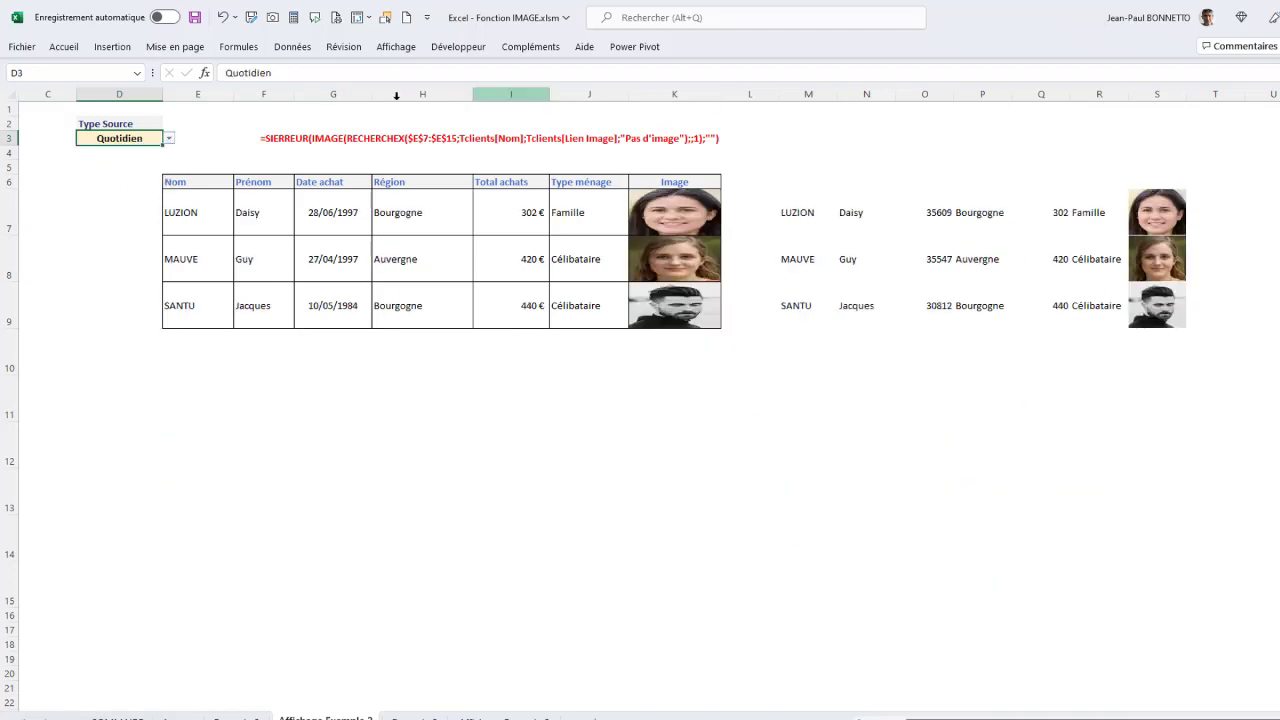
pyautogui.click(169, 138)
pyautogui.click(92, 170)
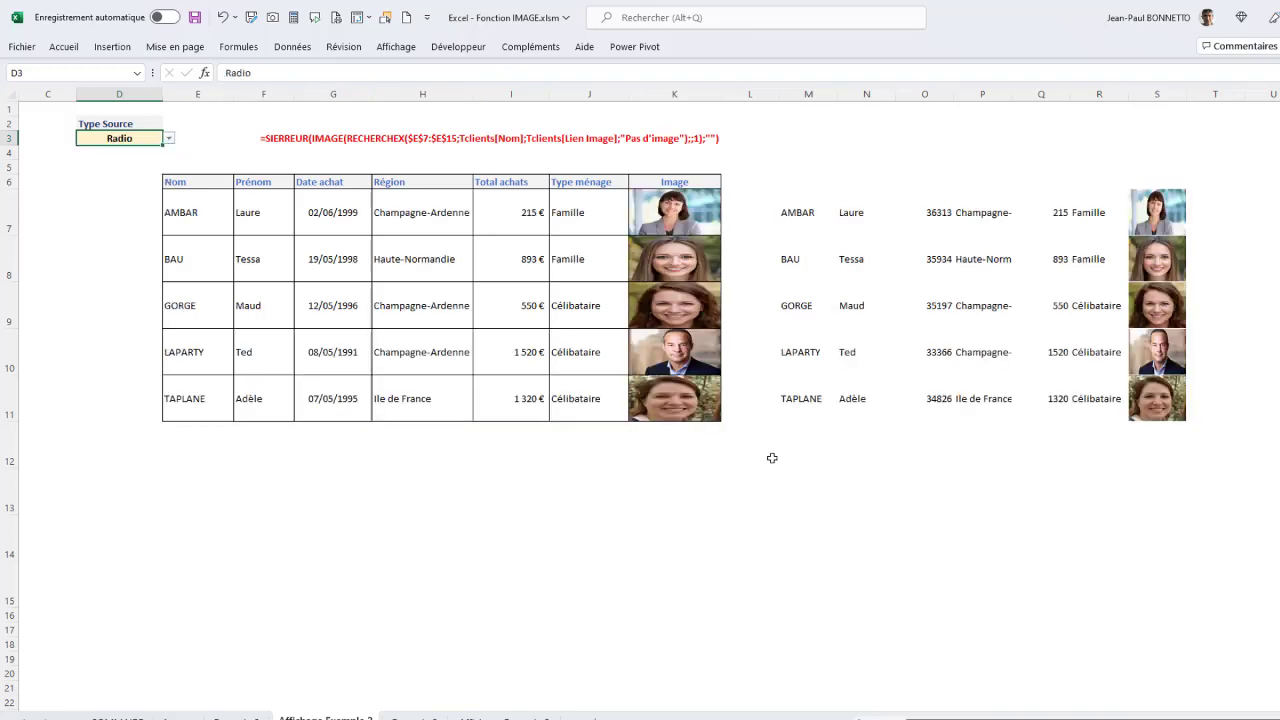
pyautogui.click(1160, 259)
pyautogui.rightClick(1160, 260)
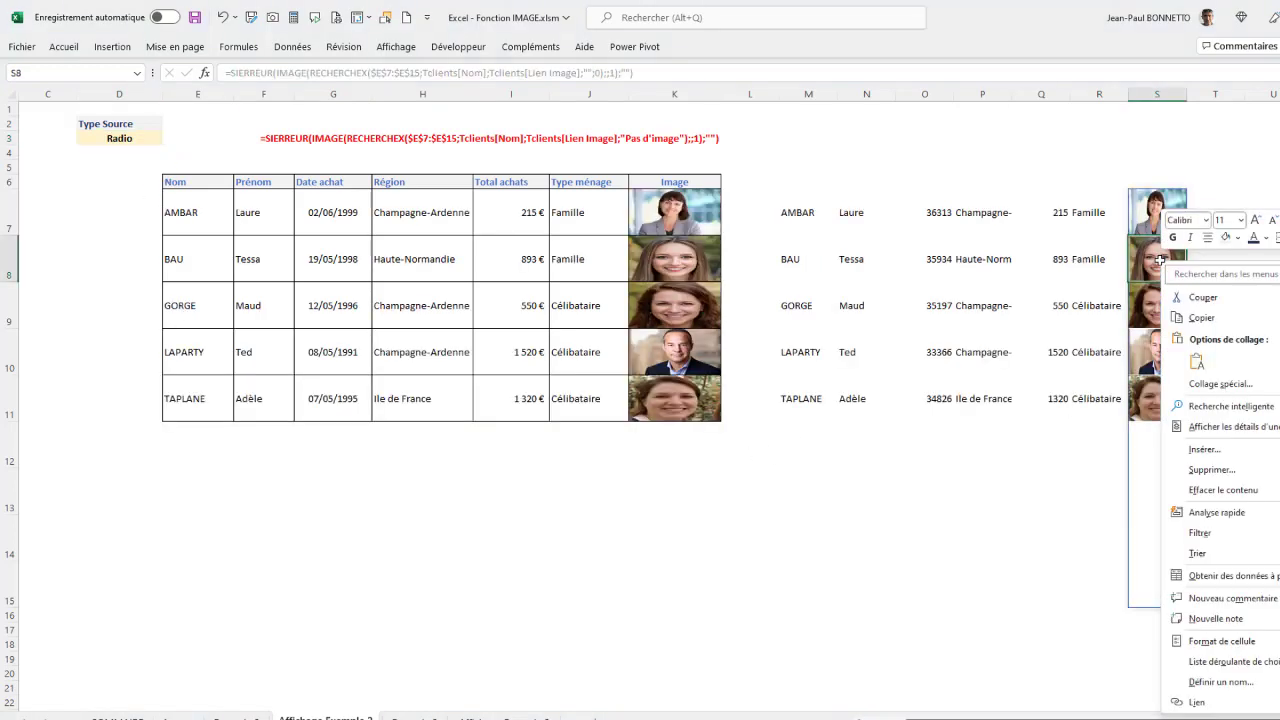
pyautogui.click(1224, 423)
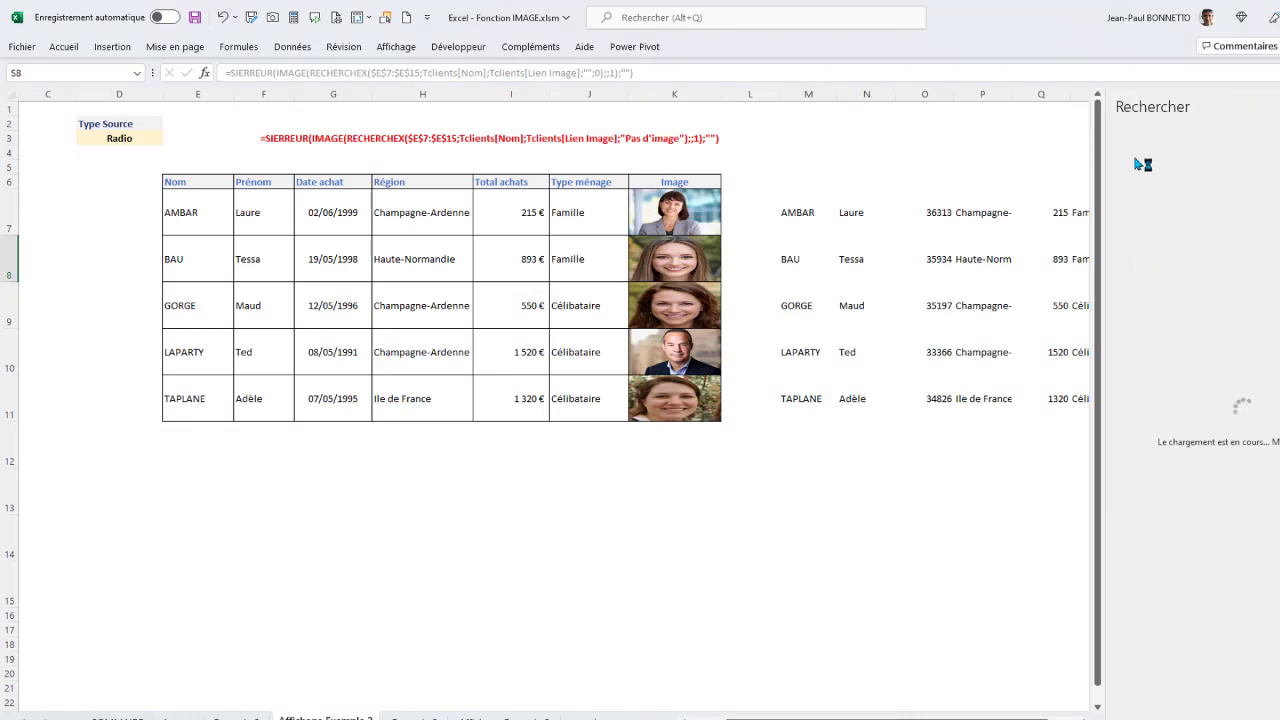
pyautogui.click(1278, 107)
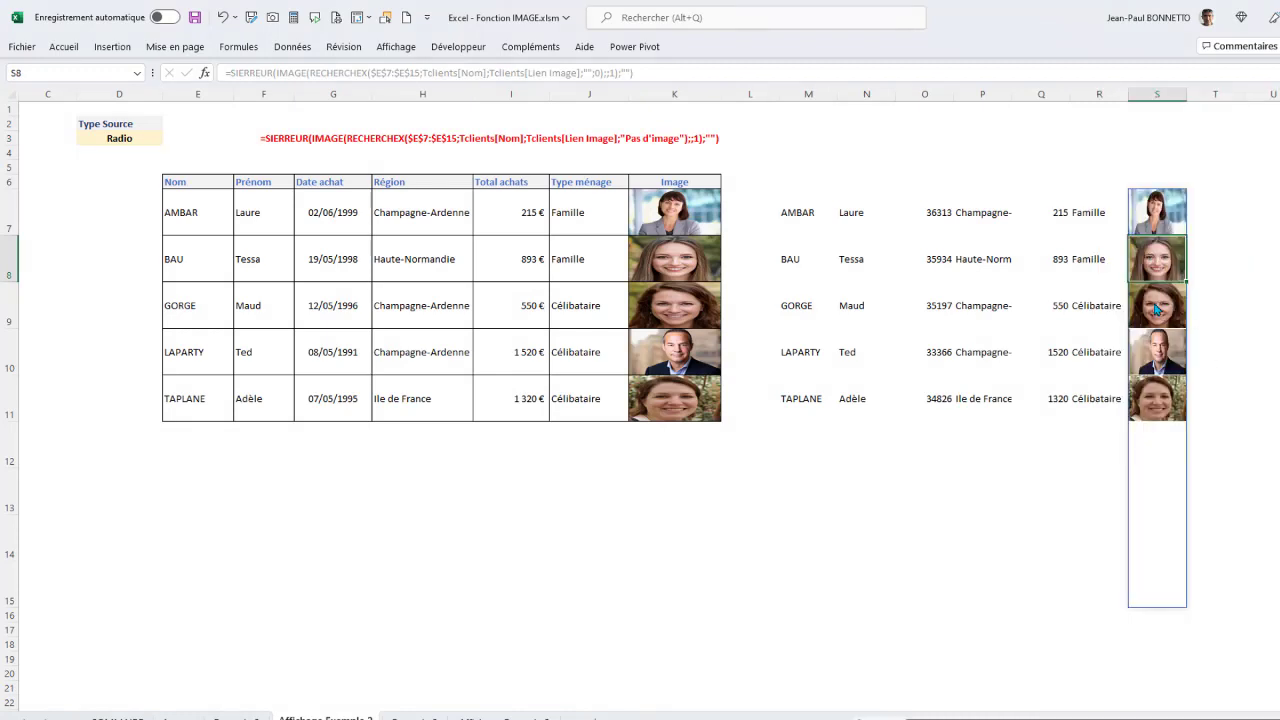
# Display the enlarged detail cards of the portraits in S9 and S11.
pyautogui.rightClick(1152, 246)
pyautogui.press('Escape')
pyautogui.click(1162, 308)
pyautogui.rightClick(1162, 308)
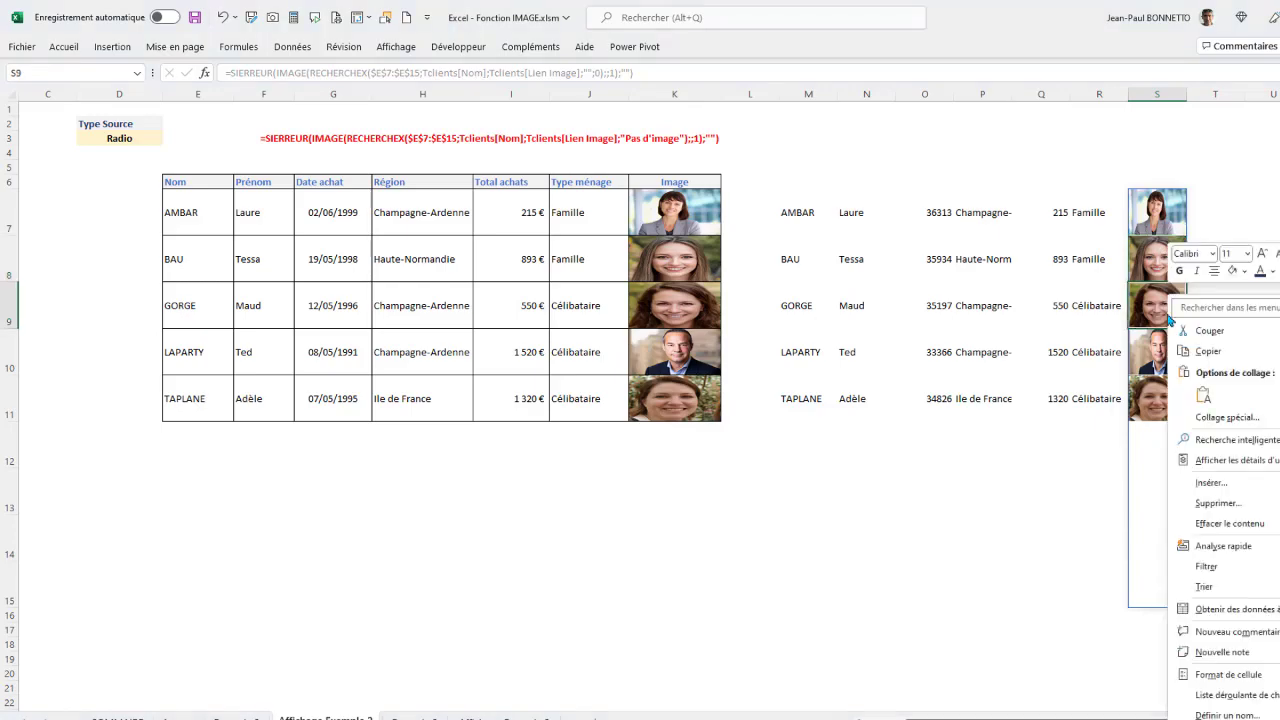
pyautogui.click(1243, 463)
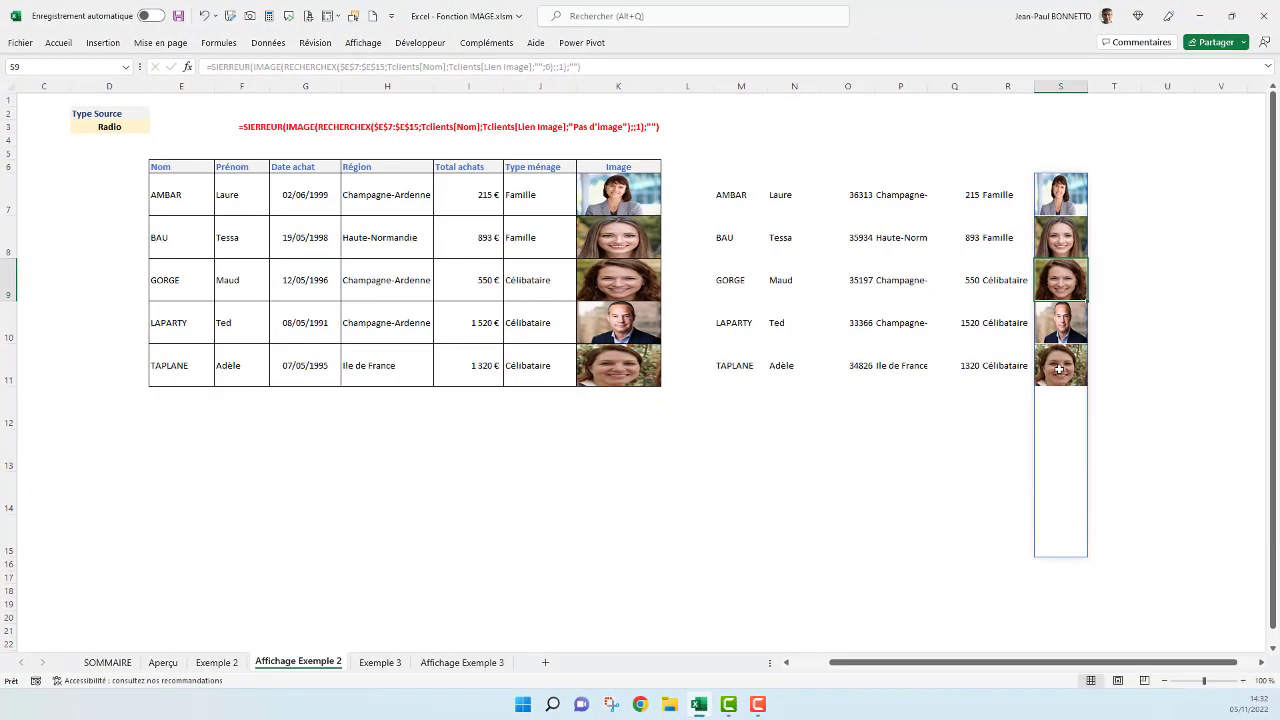
pyautogui.click(1058, 369)
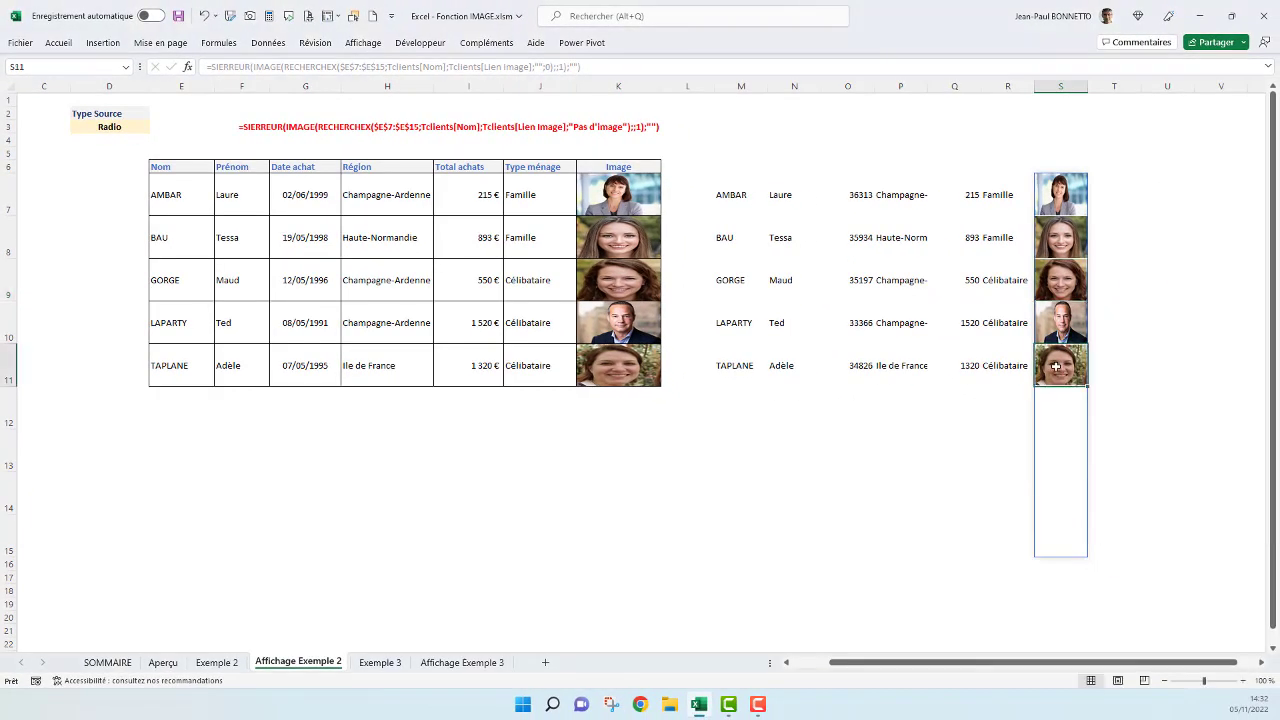
pyautogui.rightClick(1060, 370)
pyautogui.click(1122, 423)
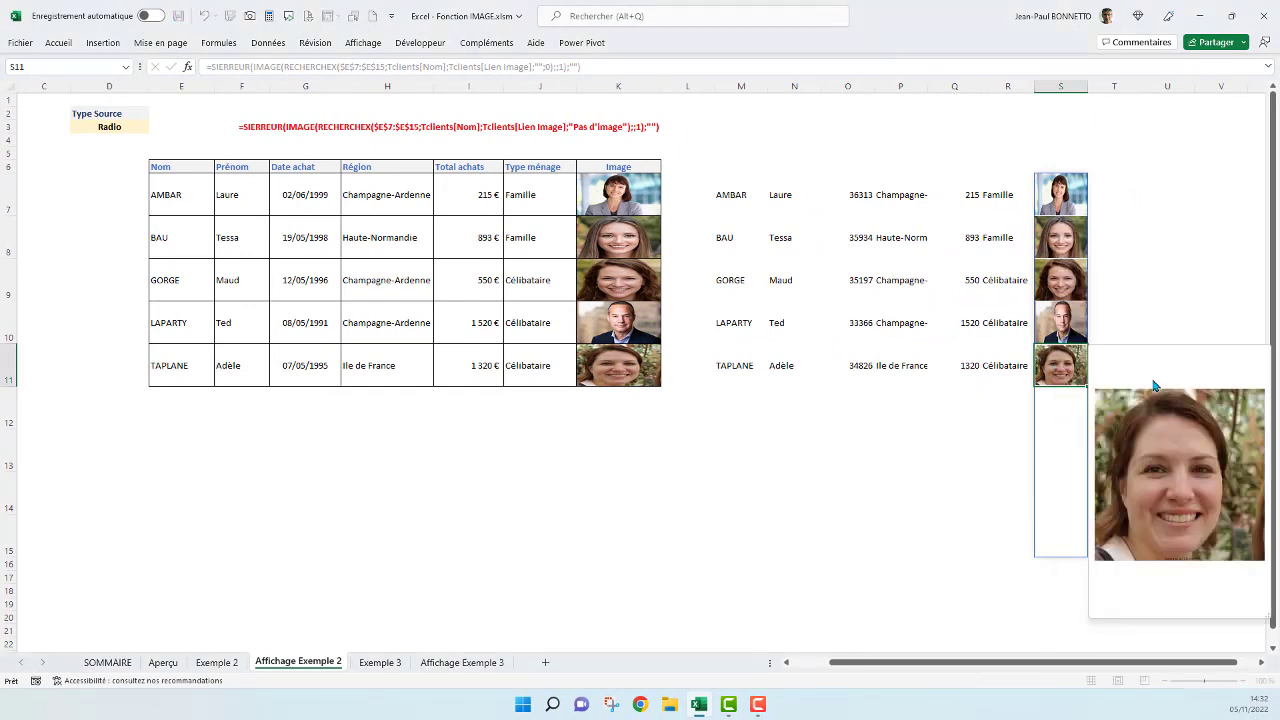
pyautogui.click(1058, 198)
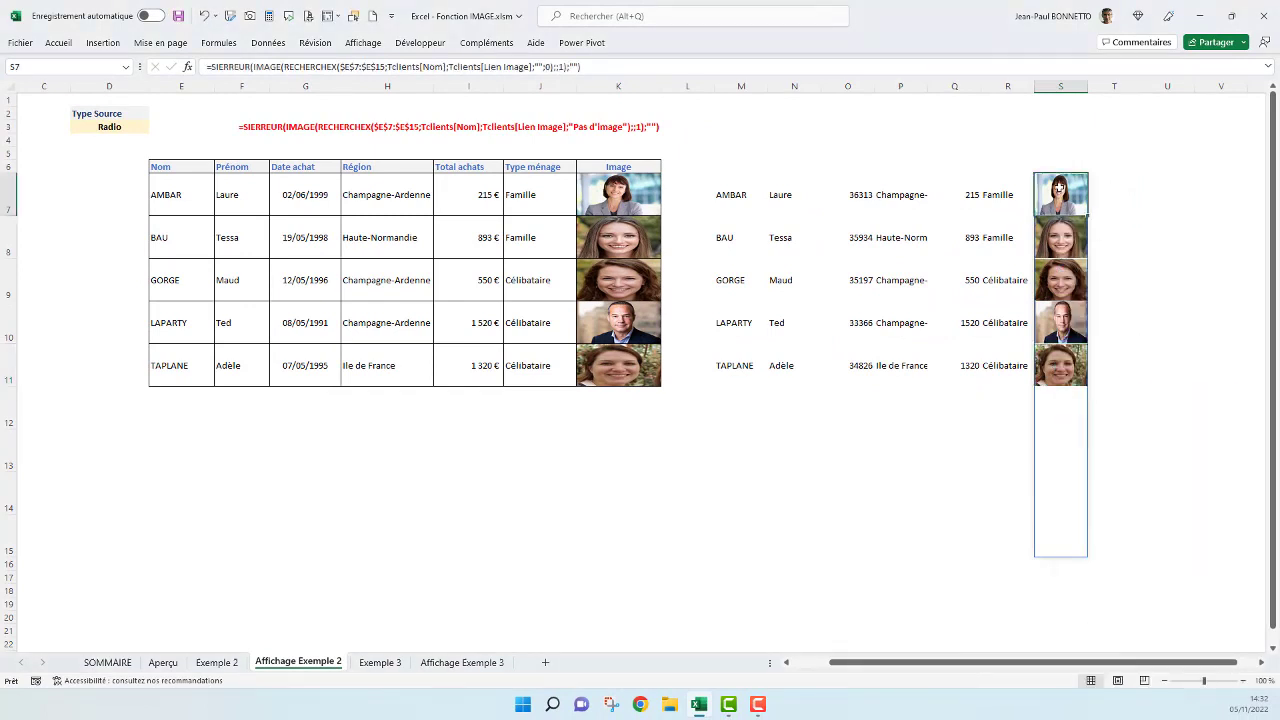
pyautogui.rightClick(1060, 192)
pyautogui.click(863, 127)
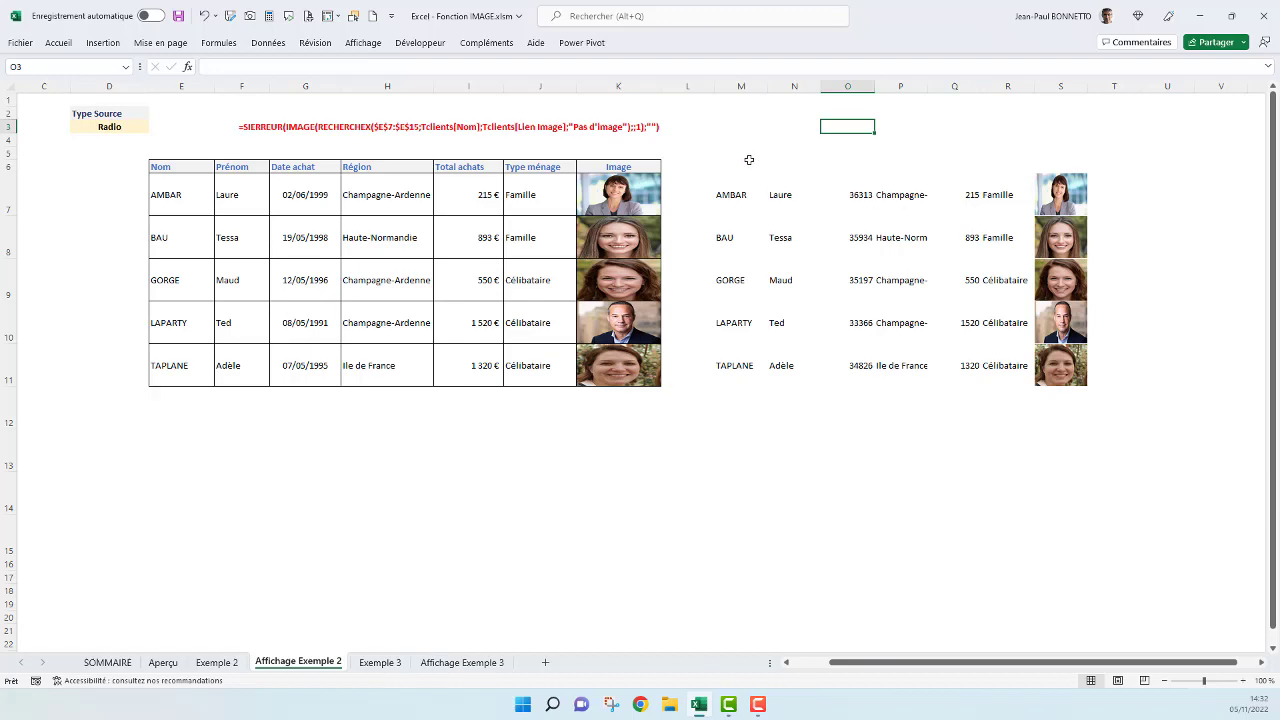
# Review the customer table on the Exemple 3 sheet and open the Affichage Exemple 3 sheet.
pyautogui.click(382, 664)
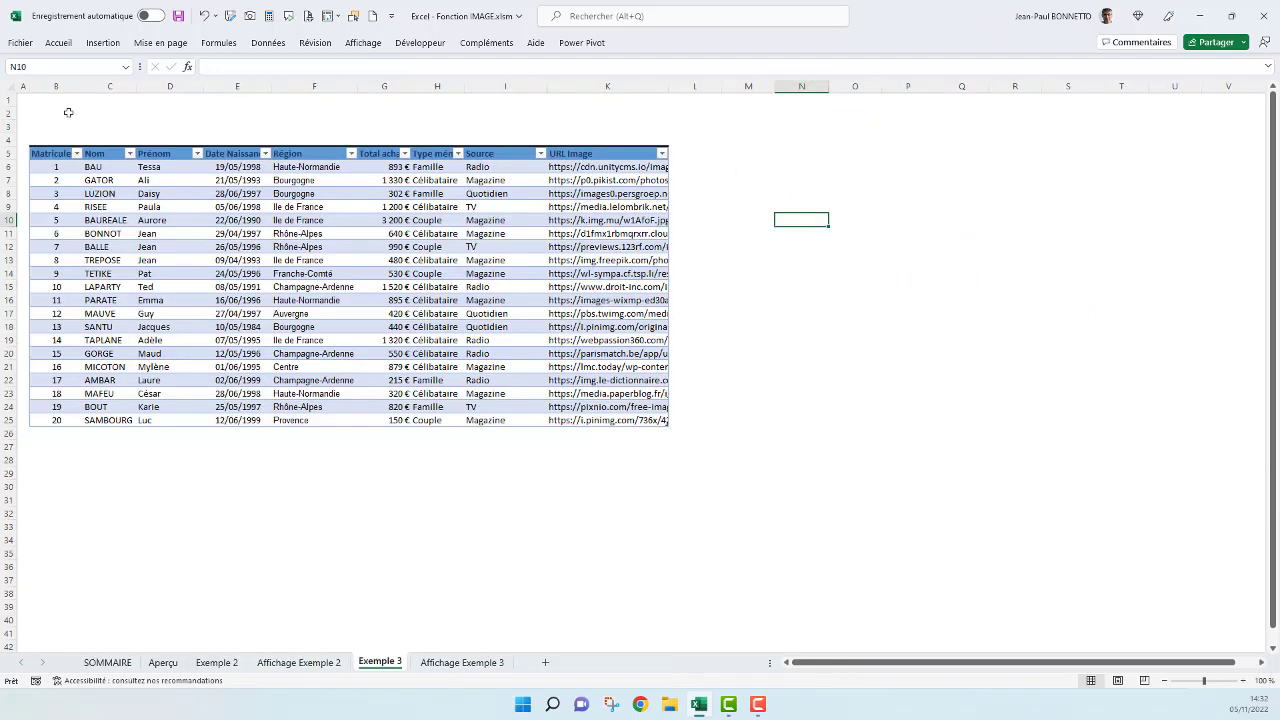
pyautogui.moveTo(62, 100); pyautogui.dragTo(578, 116)
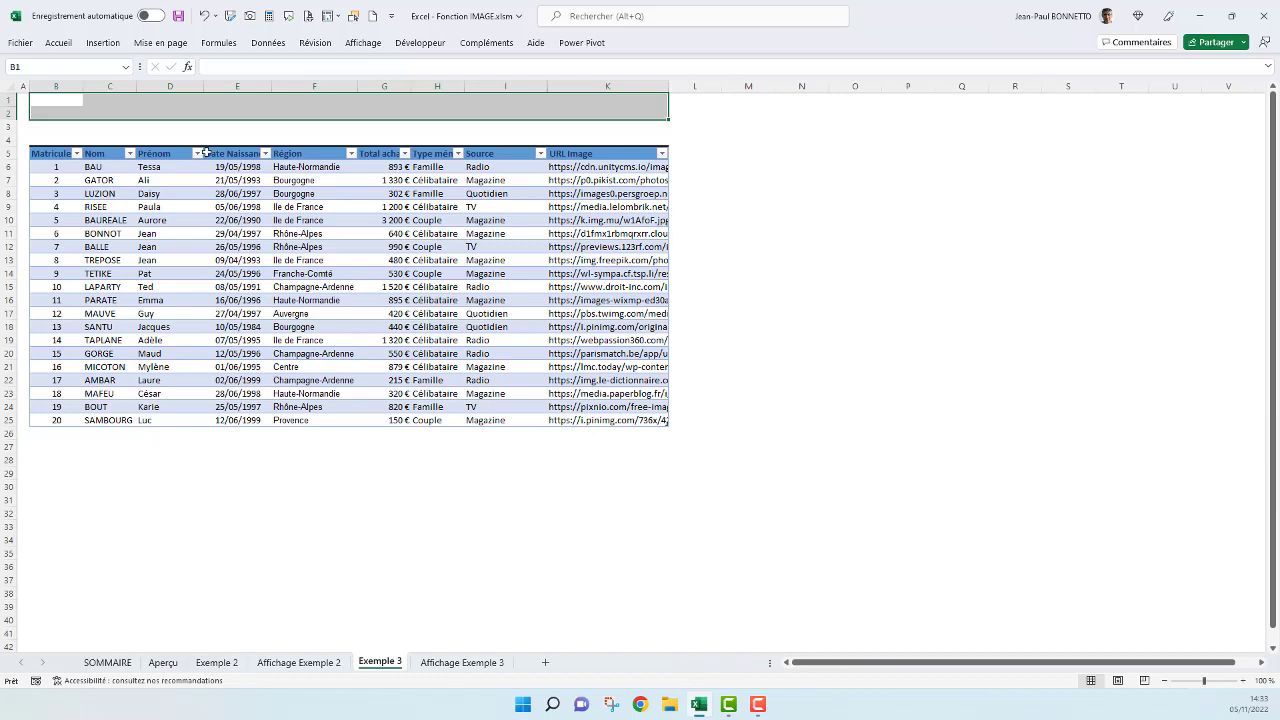
pyautogui.click(455, 662)
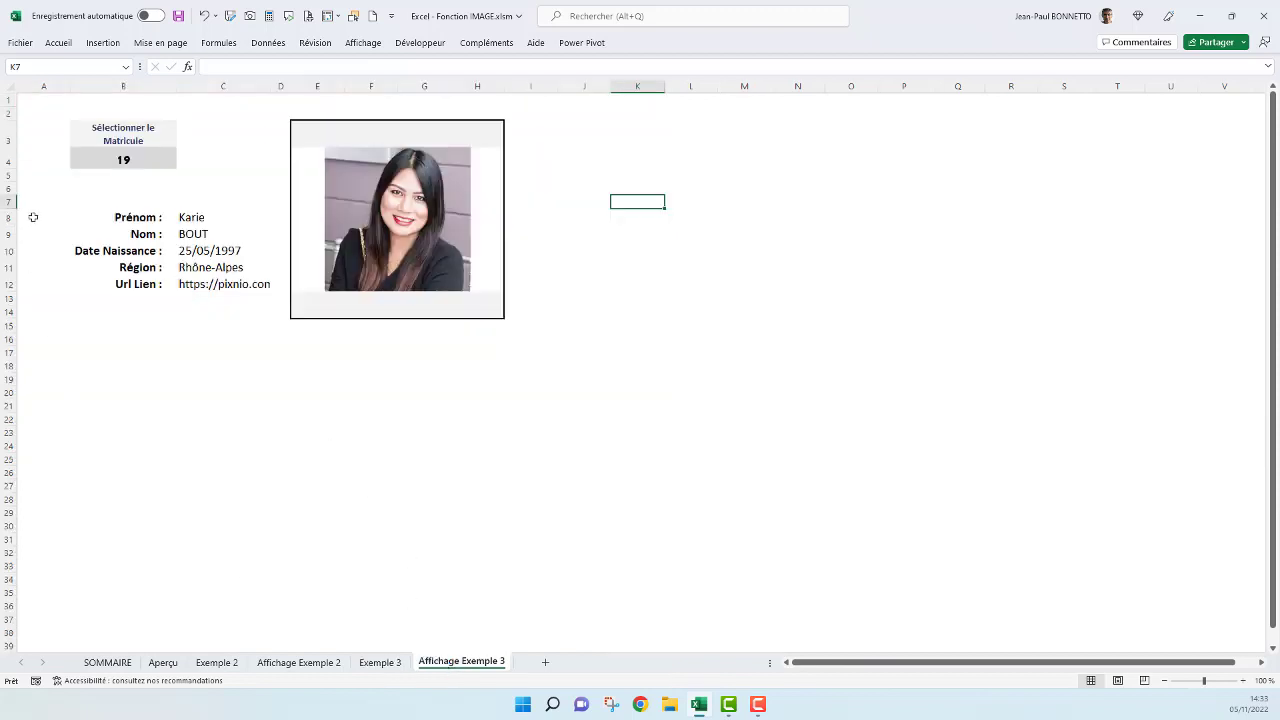
# Test the customer record by choosing three different Matricules in B4, and review the details in C8:C12.
pyautogui.click(86, 154)
pyautogui.click(182, 161)
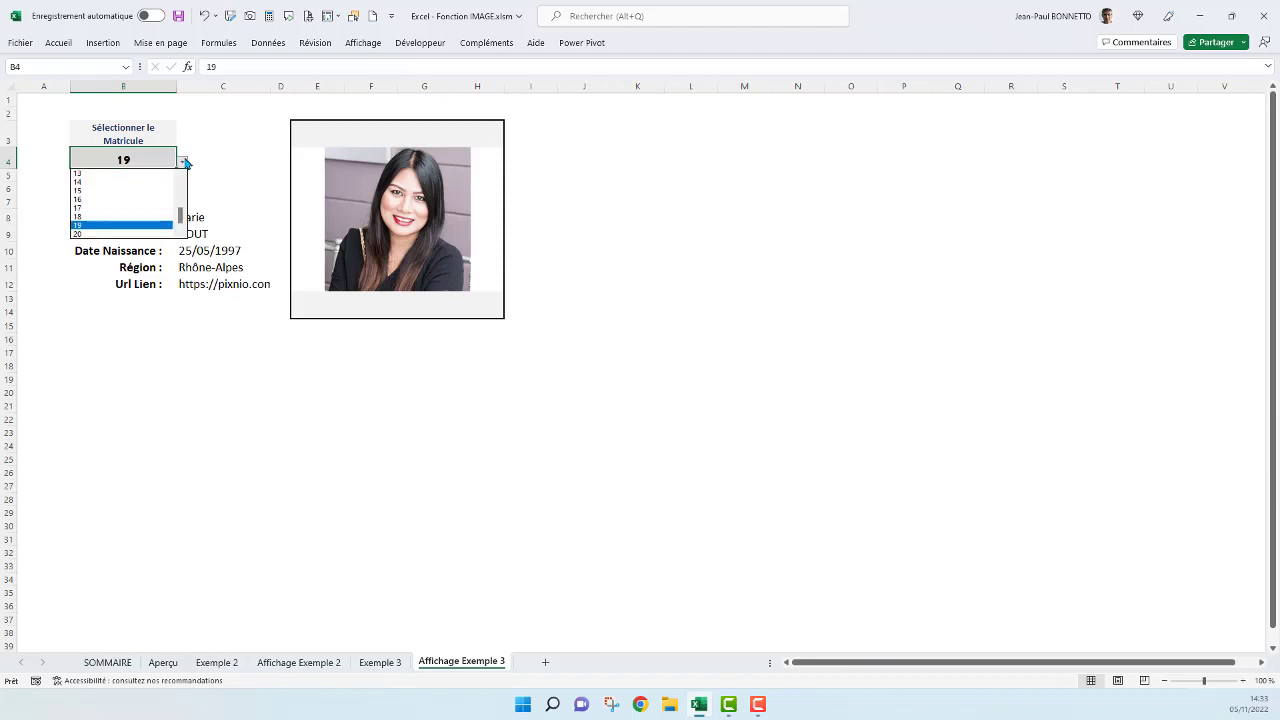
pyautogui.click(80, 183)
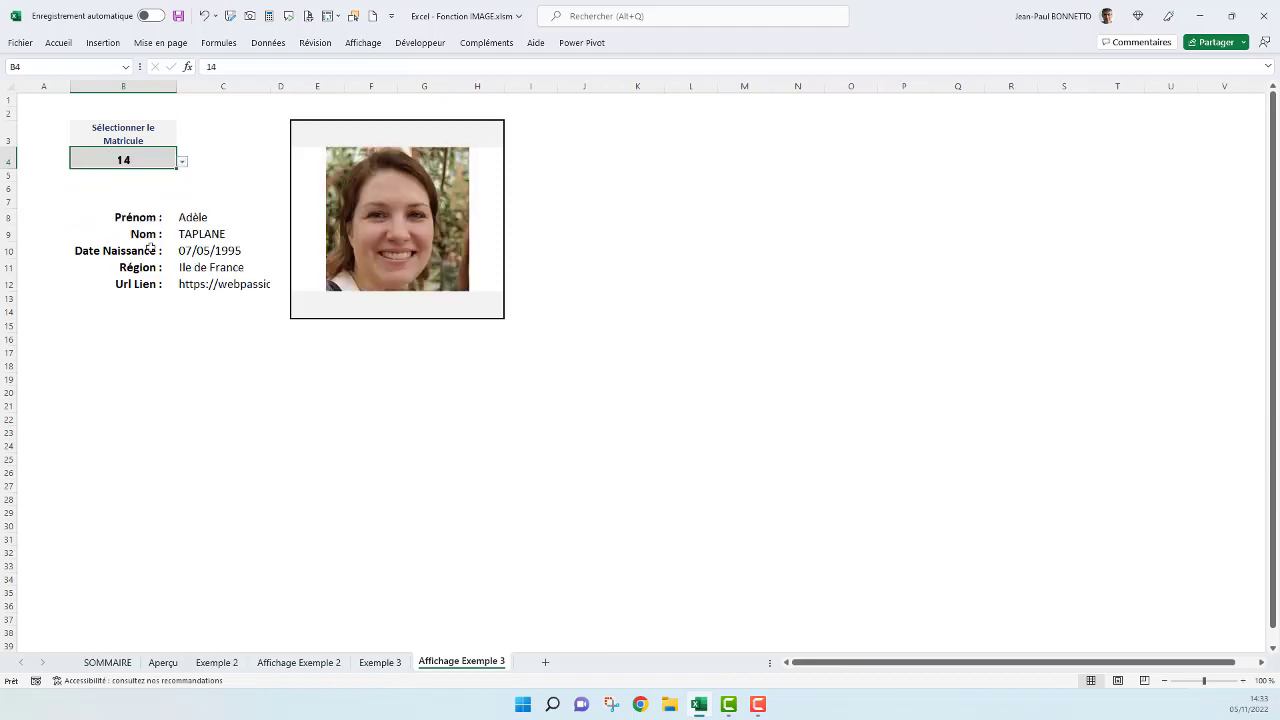
pyautogui.click(182, 161)
pyautogui.scroll(3, 183, 212)
pyautogui.click(85, 178)
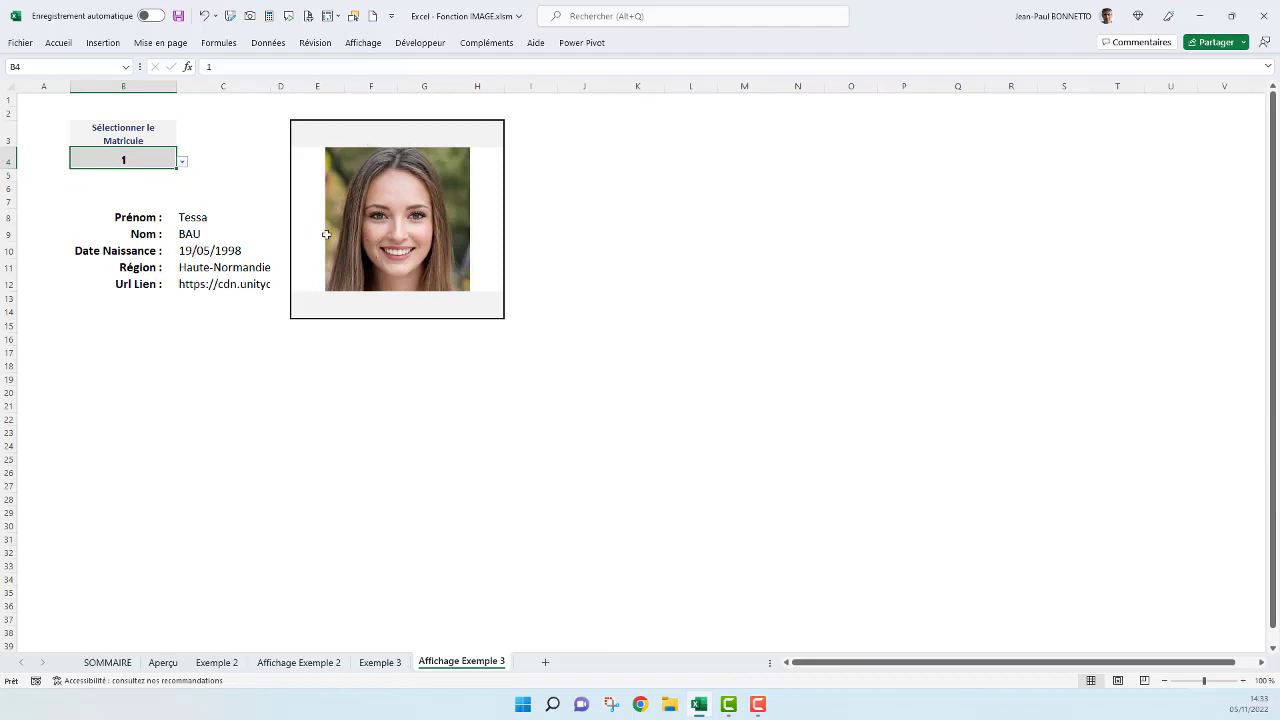
pyautogui.click(182, 162)
pyautogui.click(86, 203)
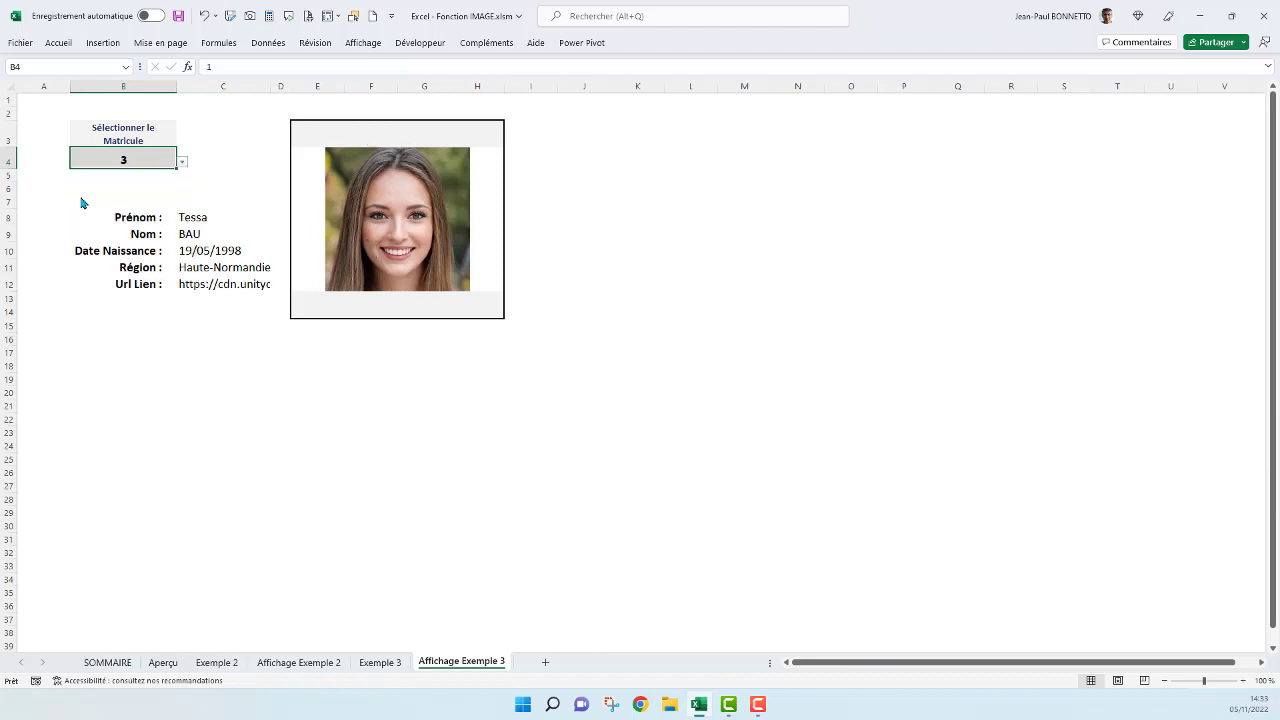
pyautogui.click(128, 130)
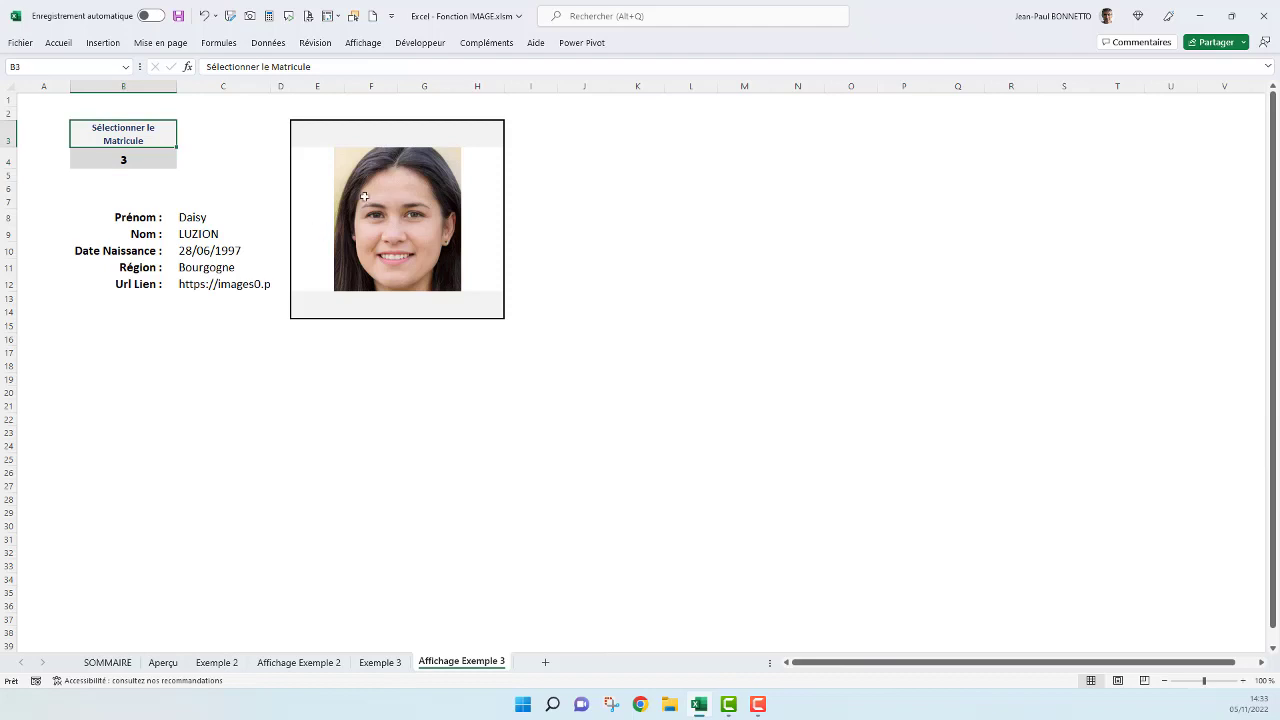
pyautogui.moveTo(190, 217); pyautogui.dragTo(206, 285)
# Test the customer record and portrait again by choosing three further Matricules in B4.
pyautogui.click(120, 160)
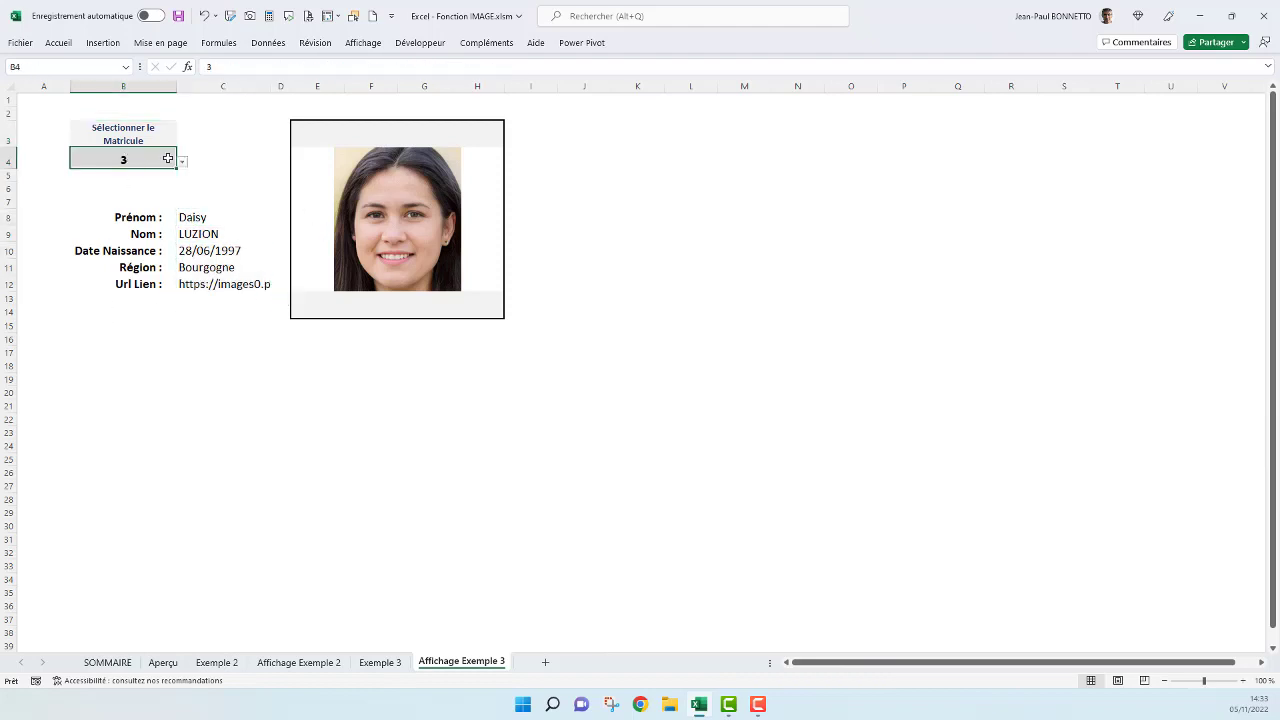
pyautogui.click(181, 163)
pyautogui.click(88, 208)
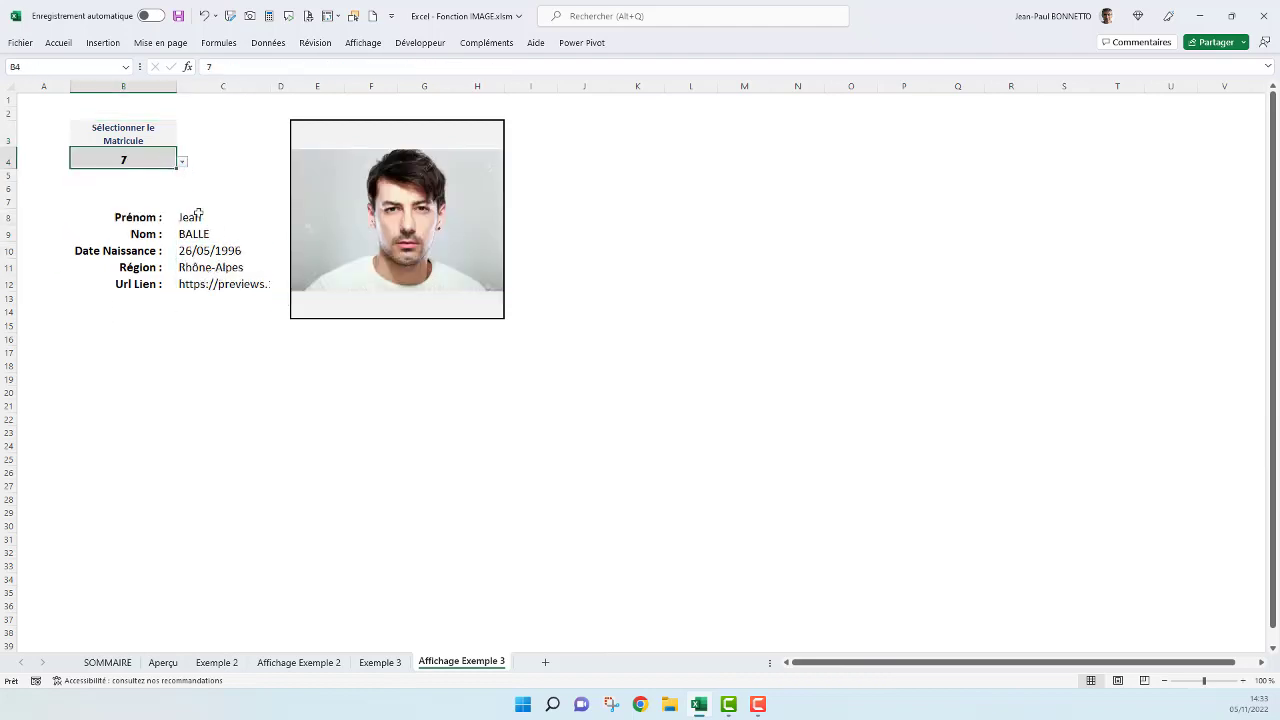
pyautogui.click(182, 162)
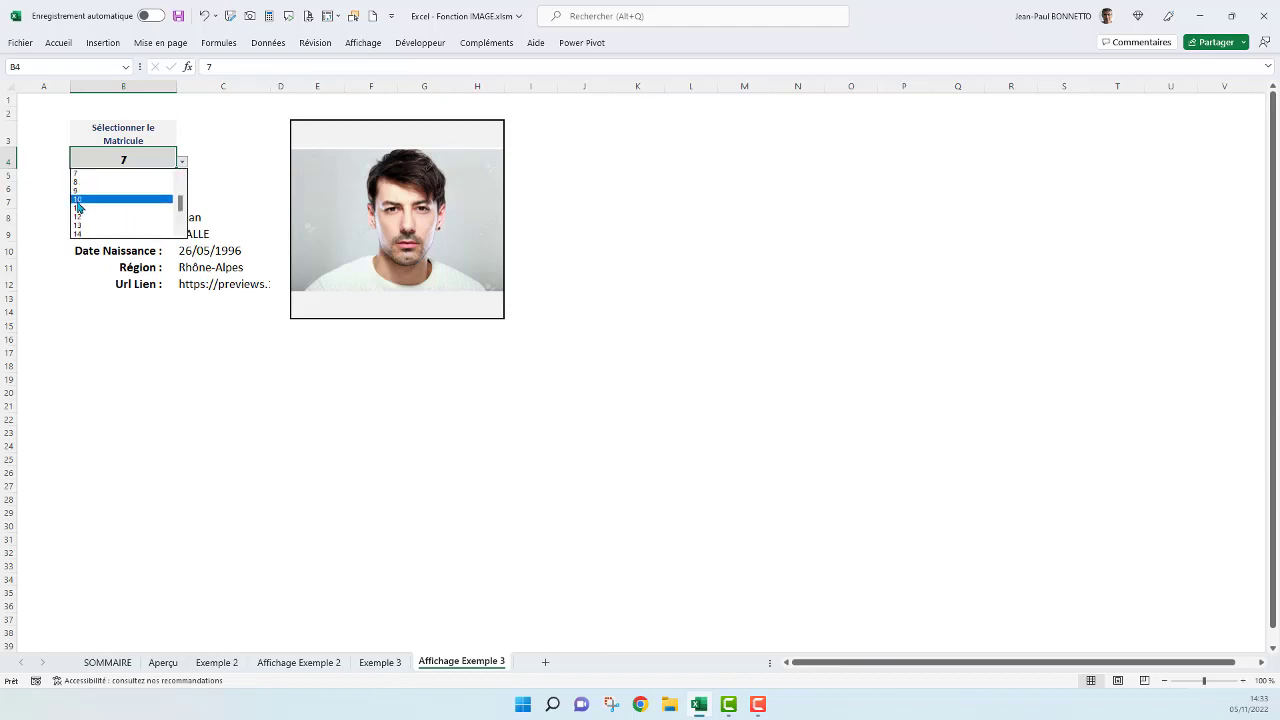
pyautogui.click(80, 206)
pyautogui.click(182, 162)
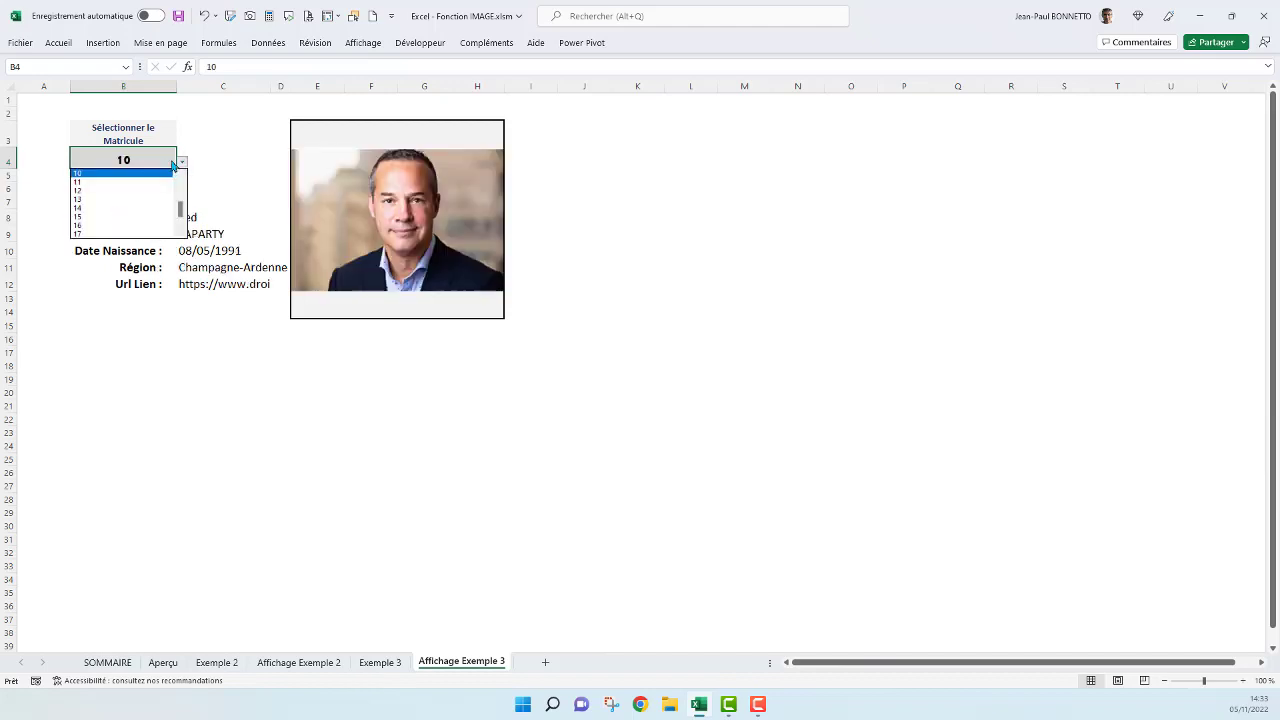
pyautogui.click(85, 240)
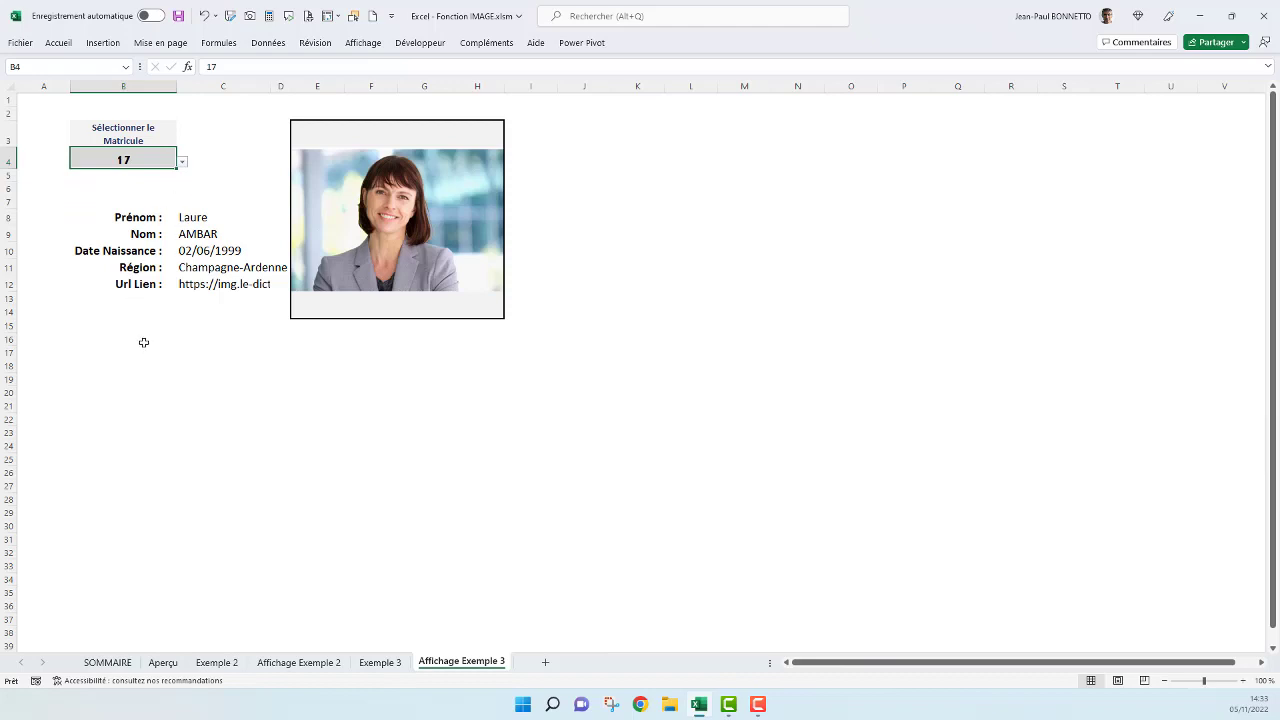
pyautogui.click(182, 163)
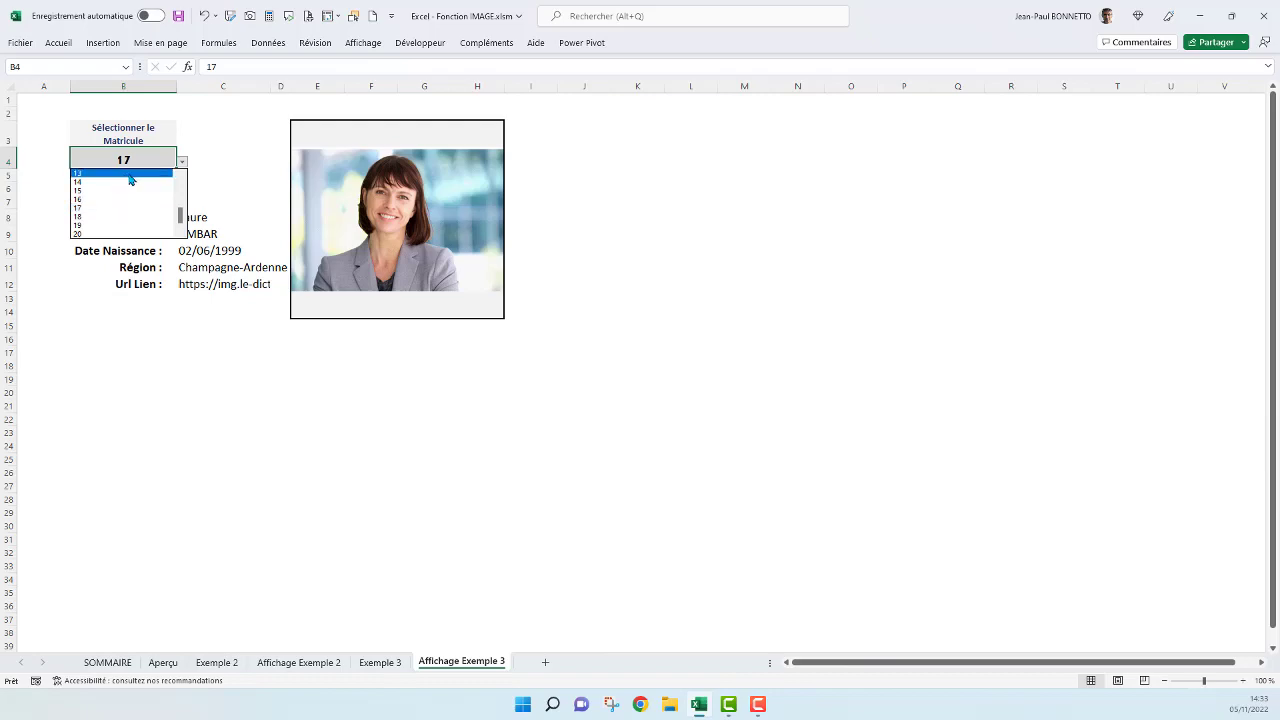
pyautogui.click(124, 158)
# Fill row 16 with orange from column A to the far columns as a separator below the customer record.
pyautogui.moveTo(84, 339); pyautogui.dragTo(1134, 338)
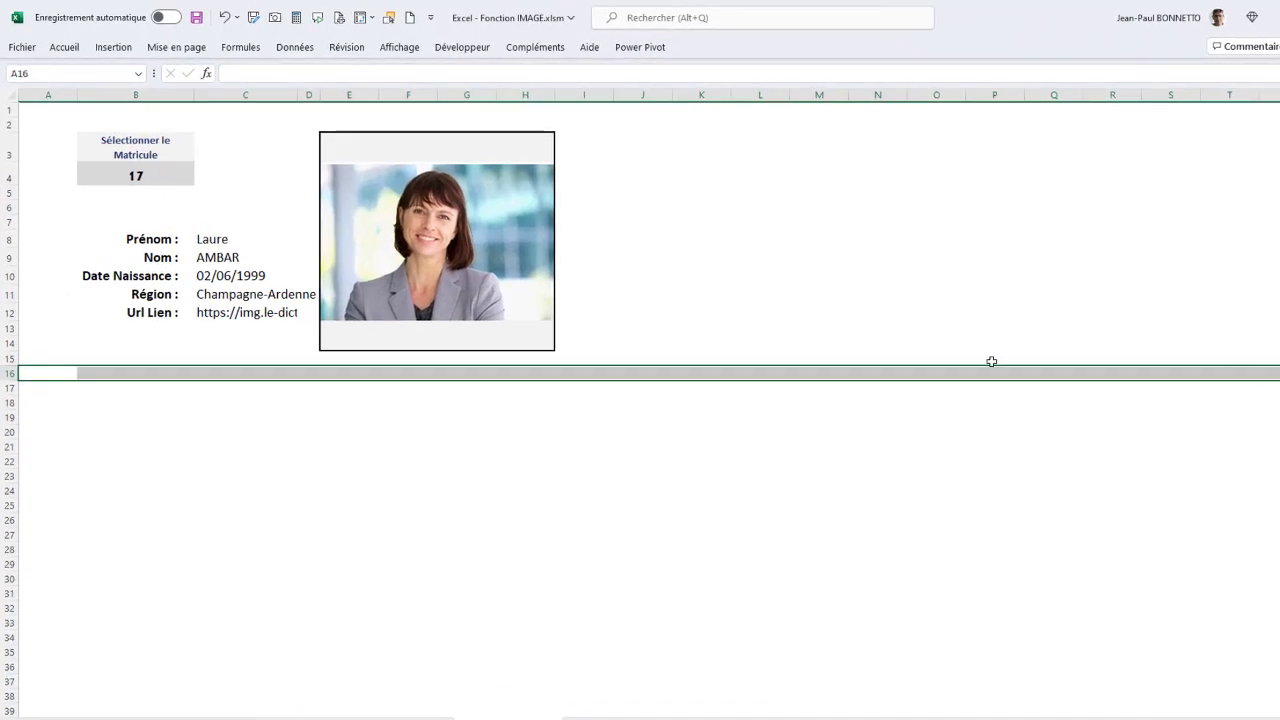
pyautogui.click(64, 47)
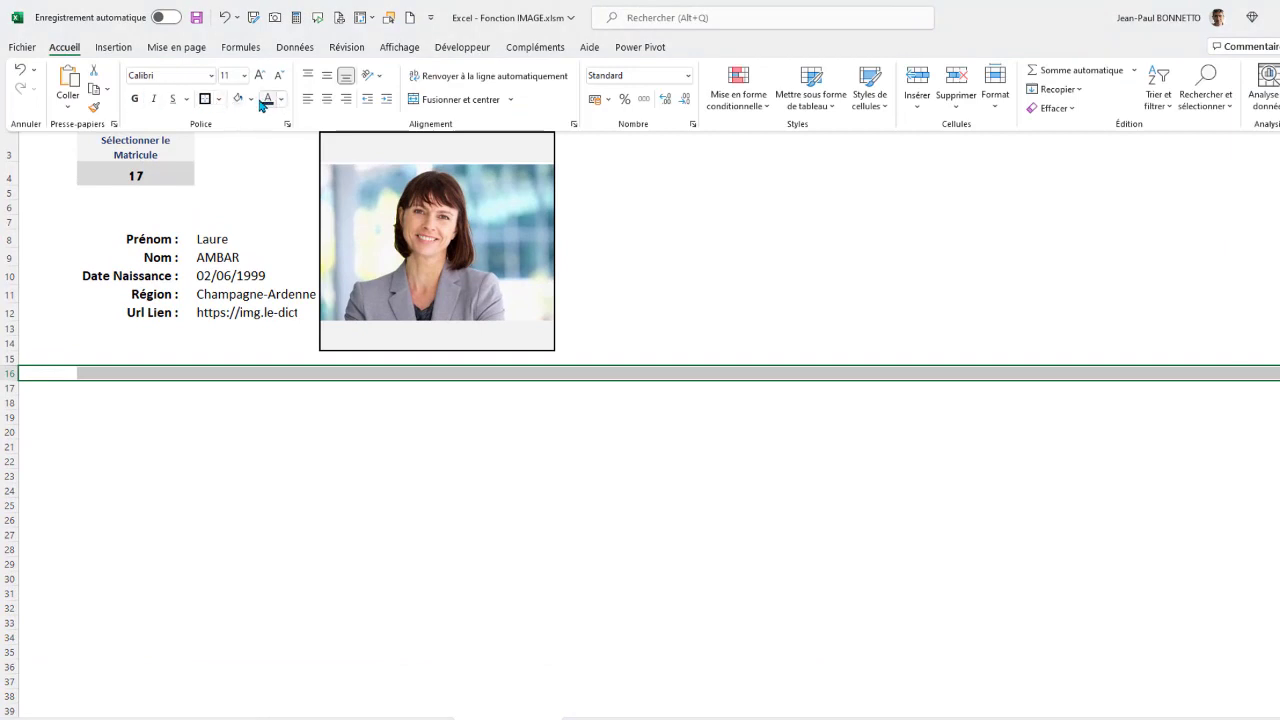
pyautogui.click(251, 99)
pyautogui.click(300, 140)
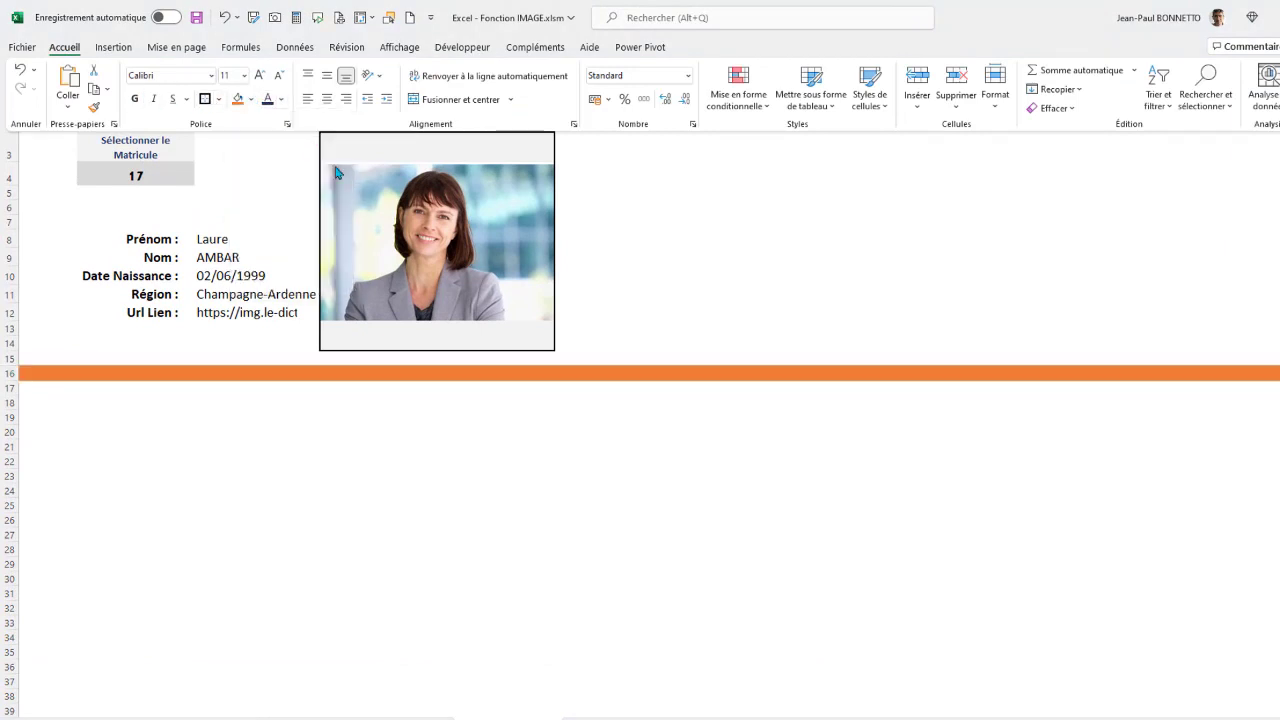
# Enter the label "Sélection Matricule" in B19.
pyautogui.click(108, 424)
pyautogui.click(121, 415)
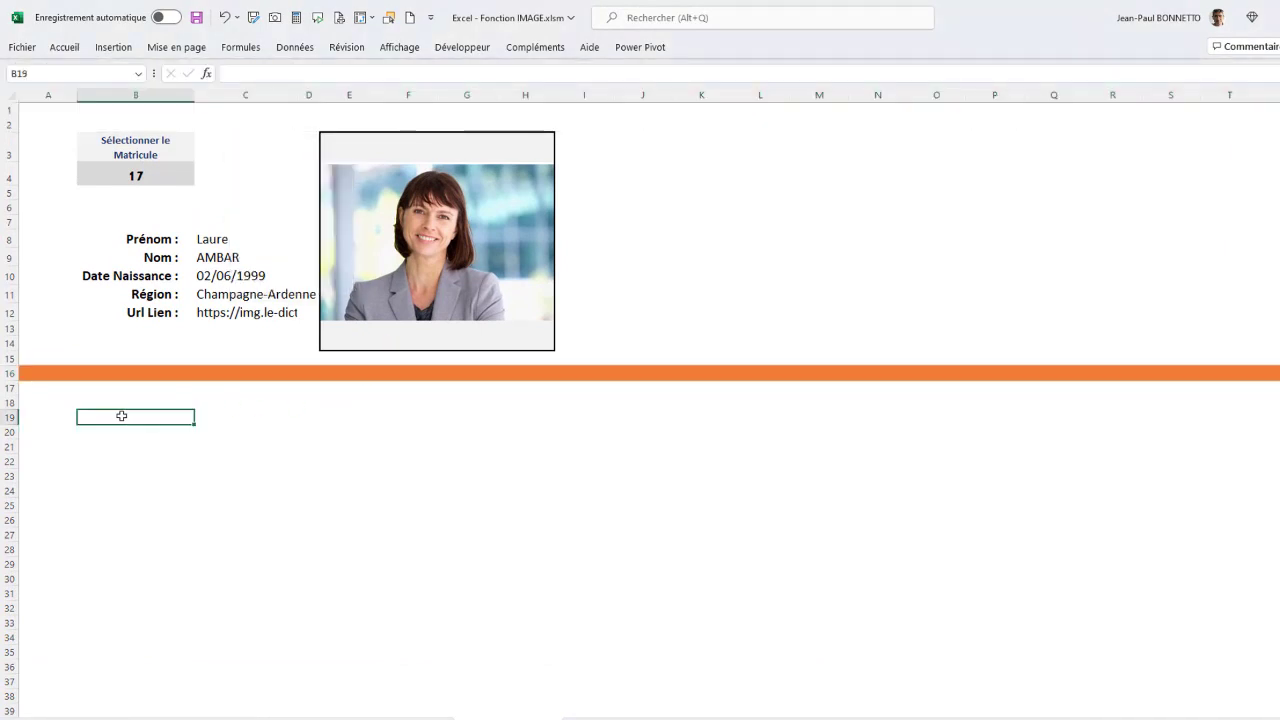
pyautogui.write('Sélec')
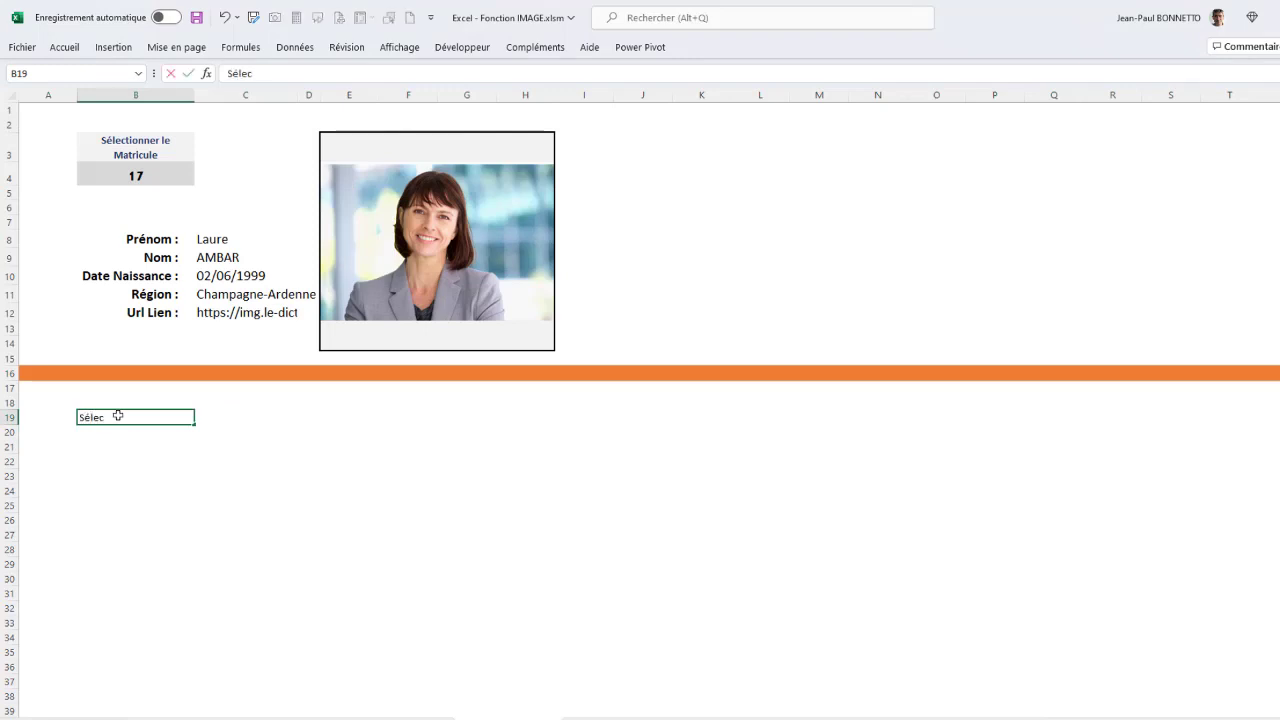
pyautogui.write('tion Matricule')
pyautogui.press('Return')
pyautogui.click(118, 417)
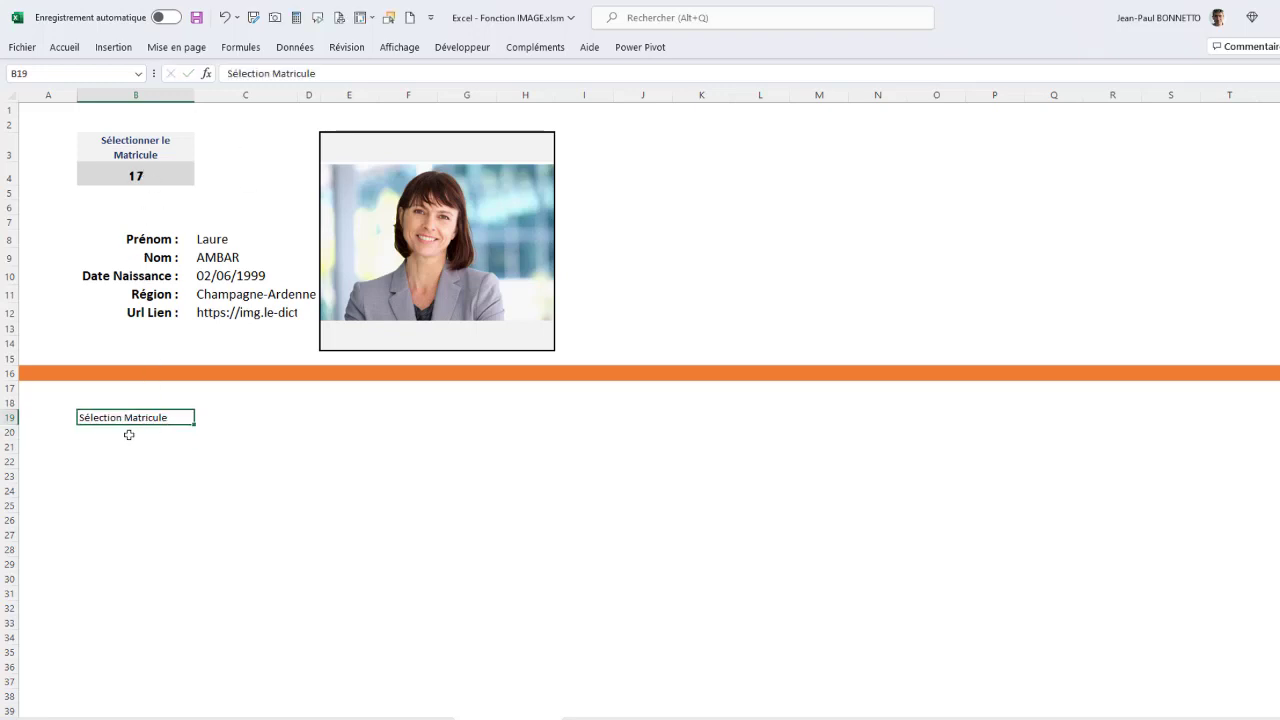
# Add a Liste data validation to B20 with the Matricule column 'Exemple 3'!$B$6:$B$25 as its source.
pyautogui.click(131, 433)
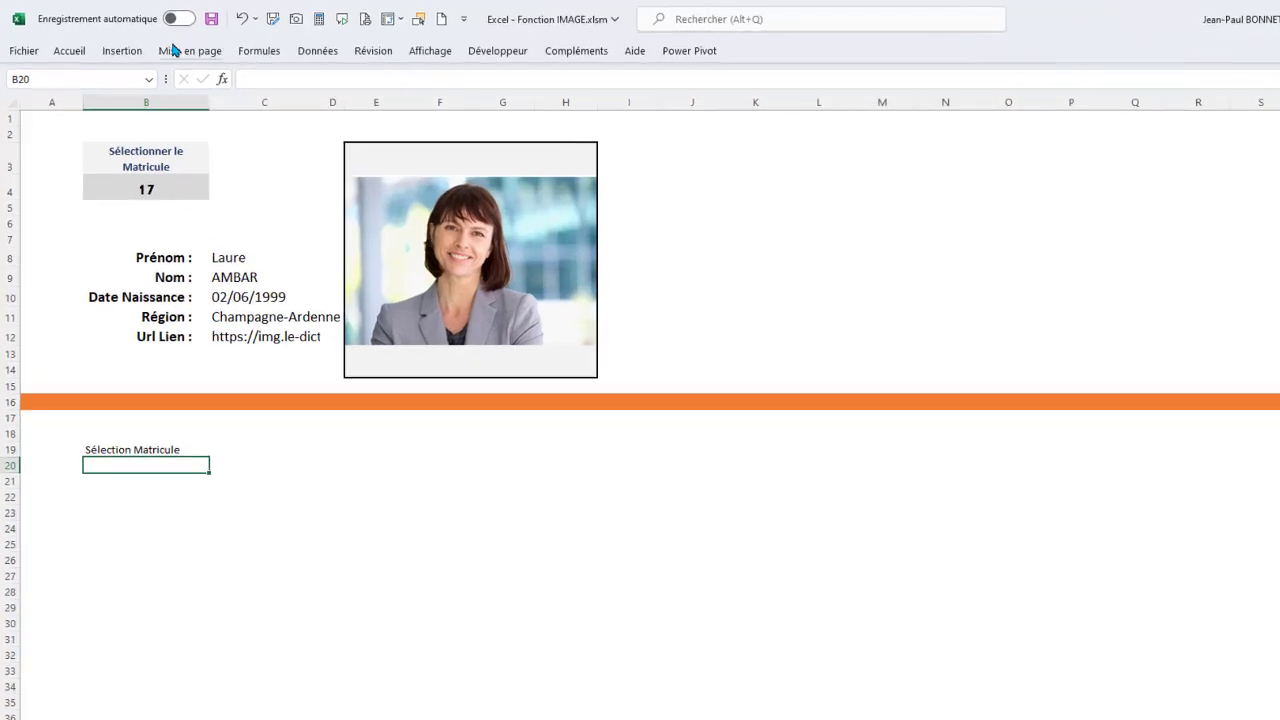
pyautogui.click(317, 50)
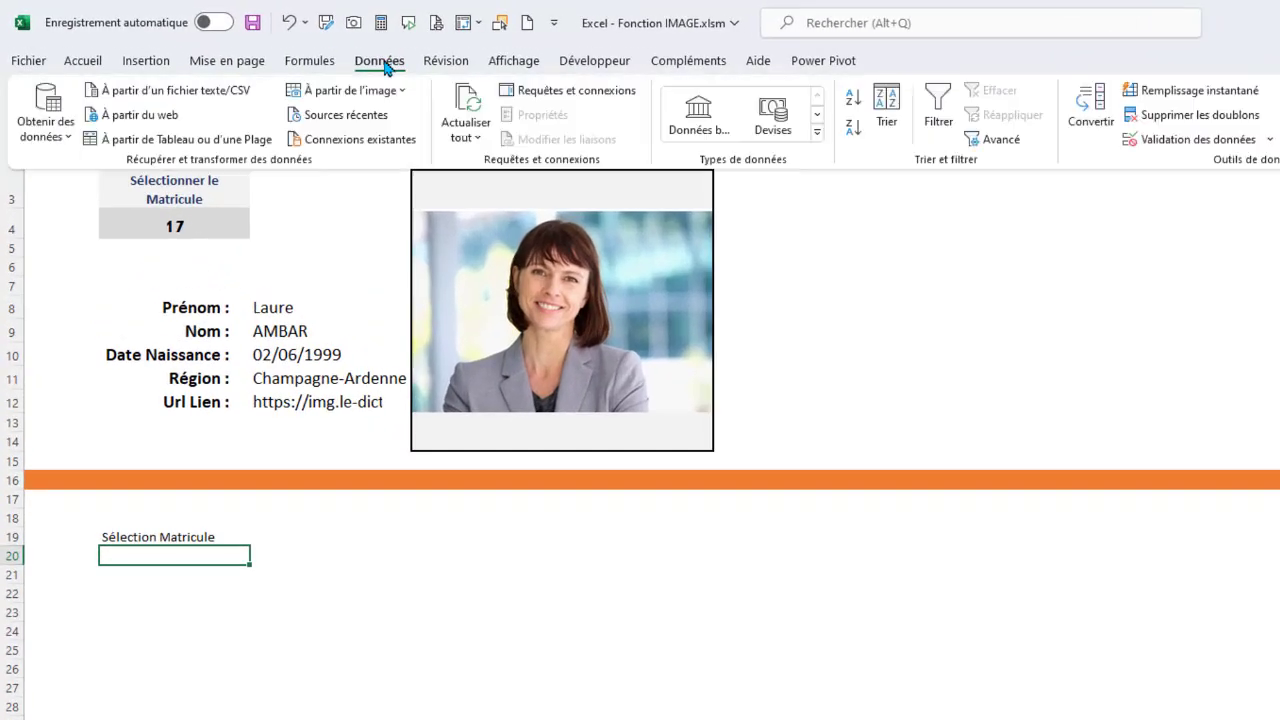
pyautogui.click(1270, 141)
pyautogui.click(1224, 167)
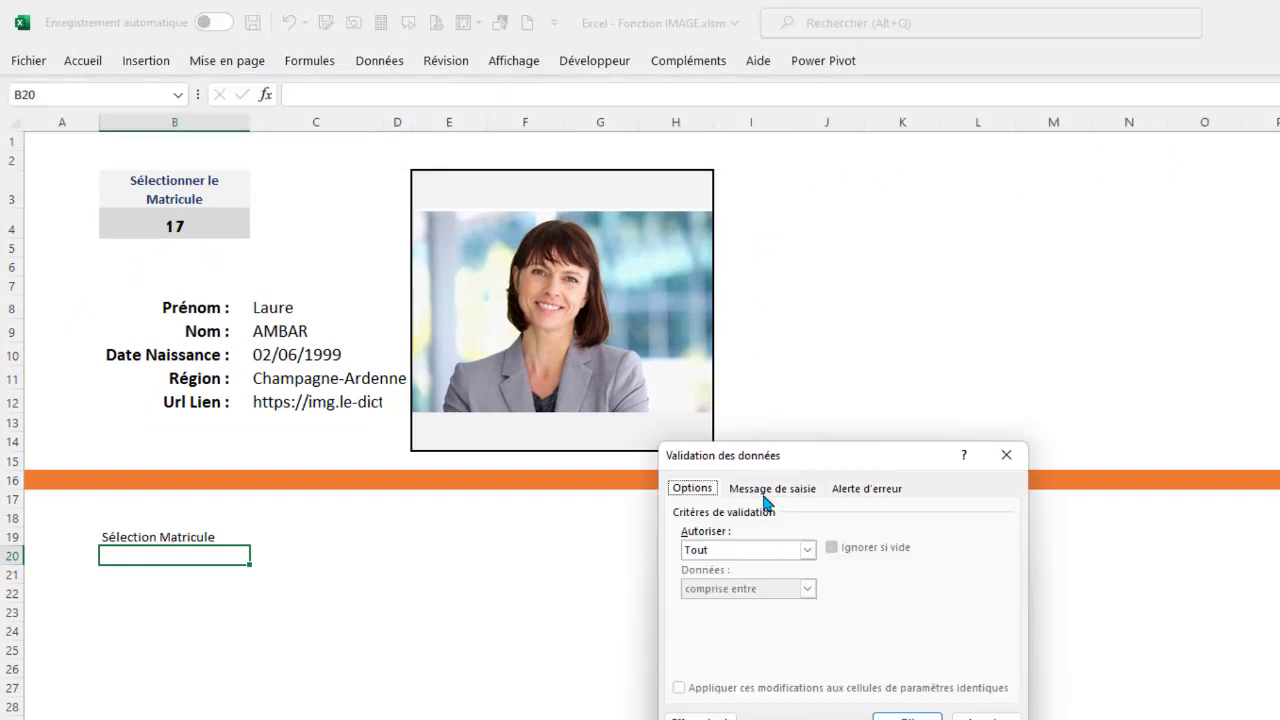
pyautogui.click(807, 549)
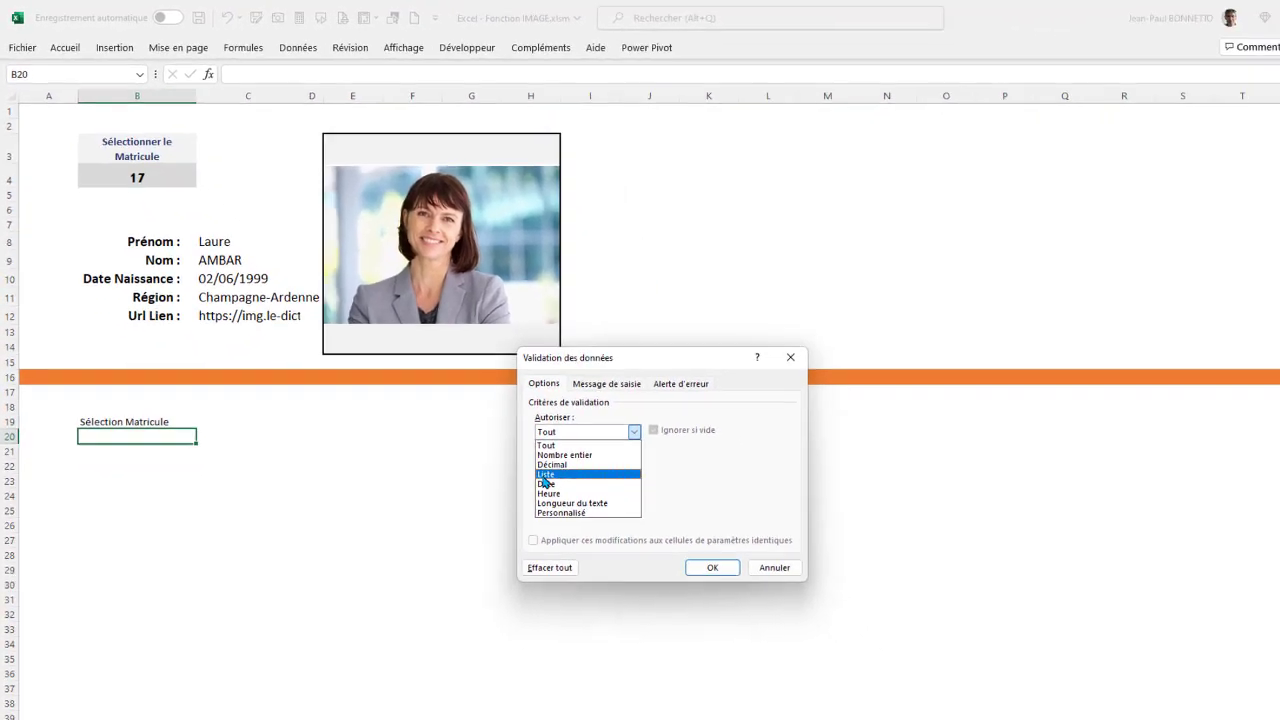
pyautogui.click(545, 475)
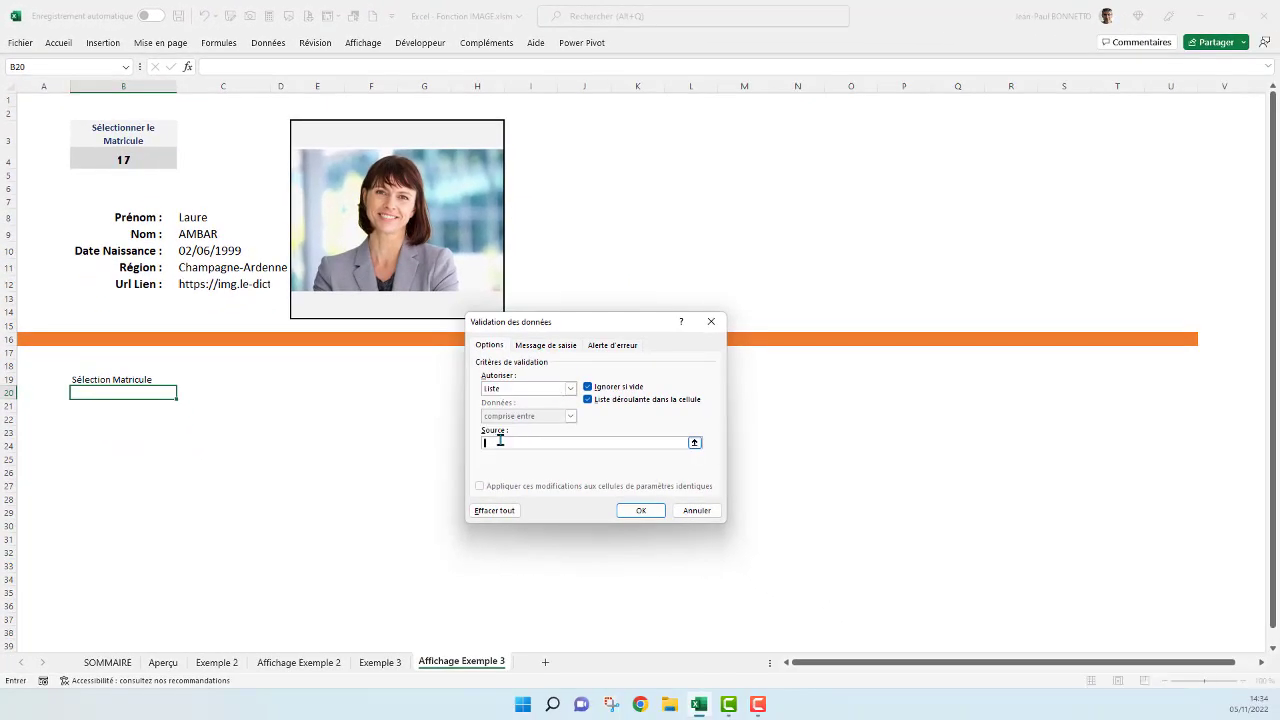
pyautogui.click(773, 496)
pyautogui.click(376, 663)
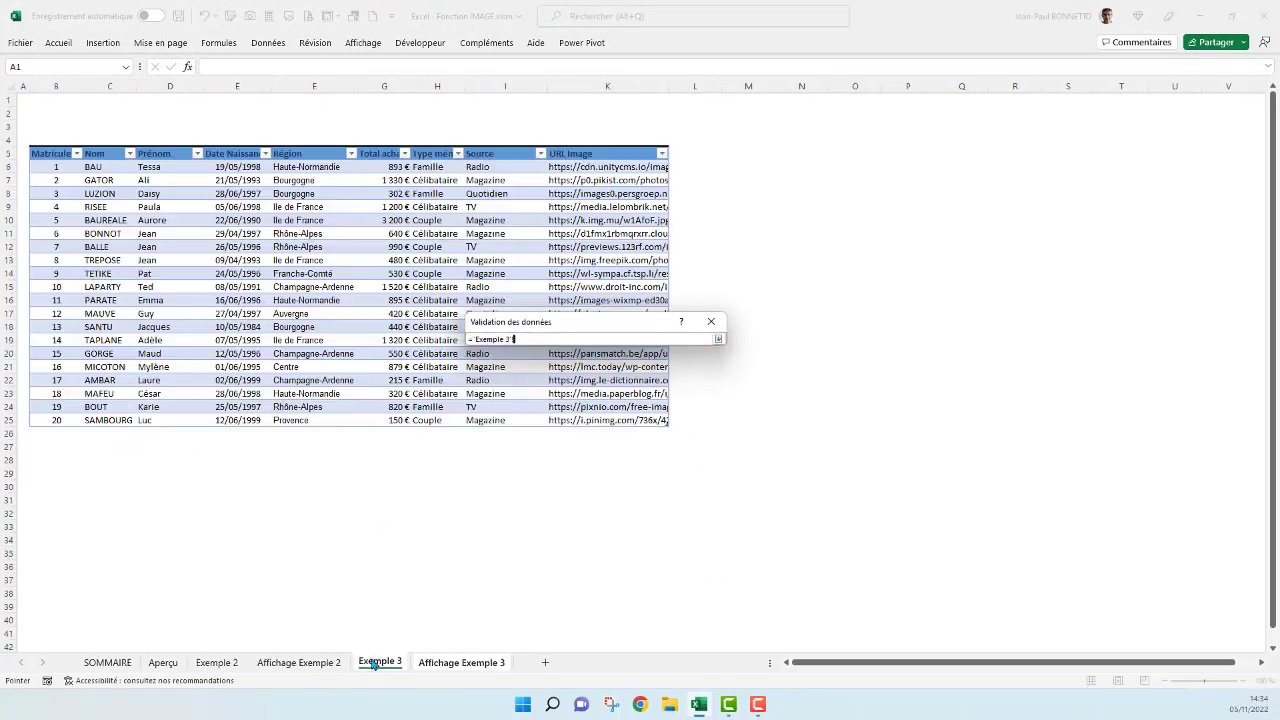
pyautogui.click(62, 147)
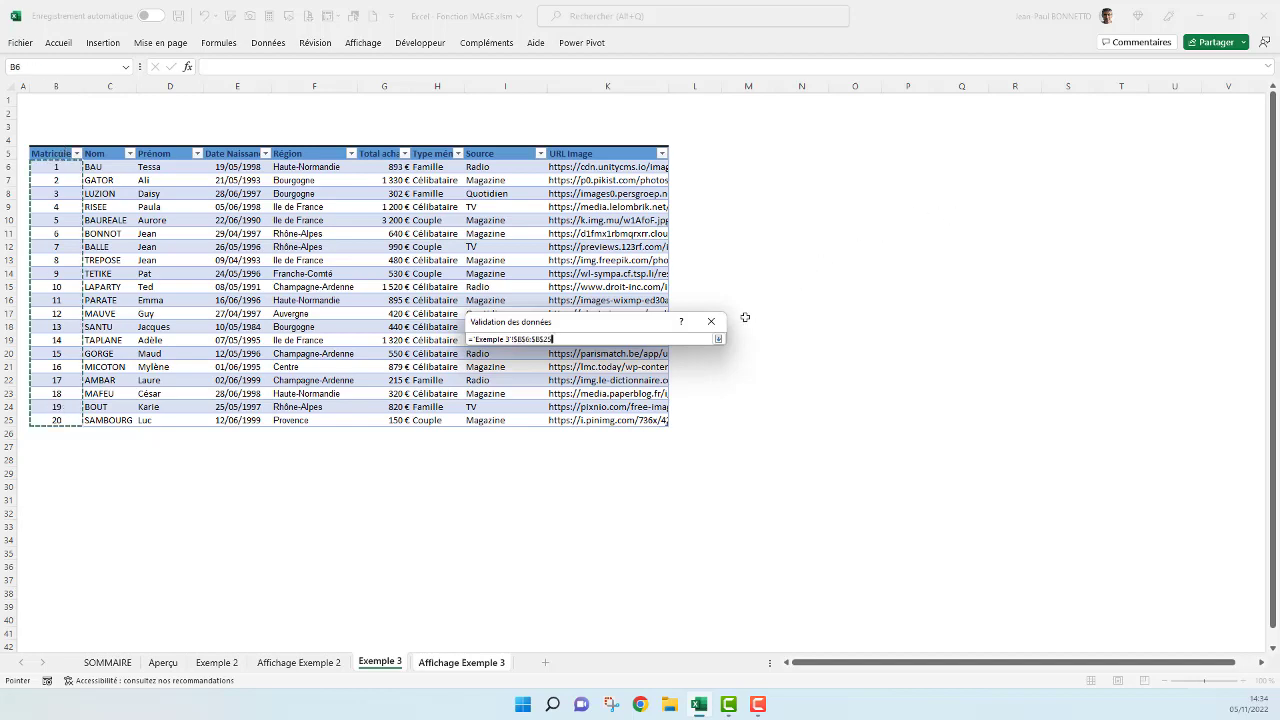
pyautogui.click(717, 339)
pyautogui.click(636, 512)
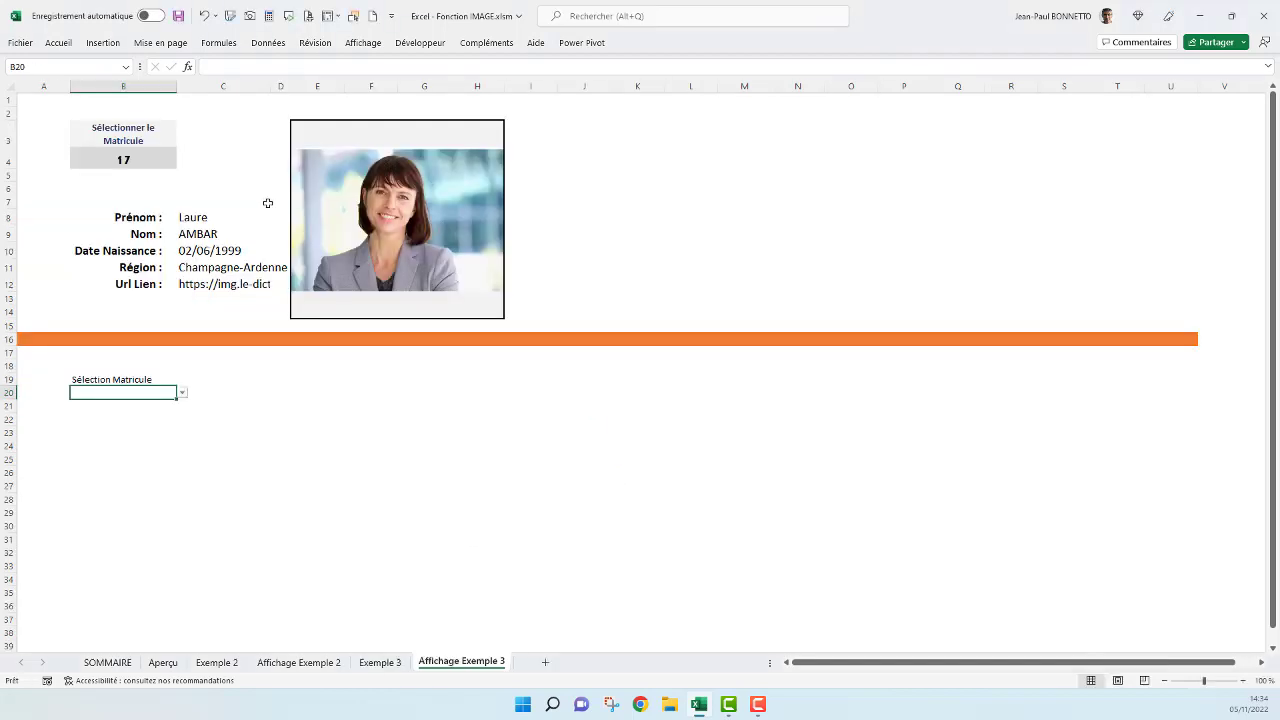
# Choose a Matricule from the new list in B20 and centre it horizontally in the cell.
pyautogui.click(182, 393)
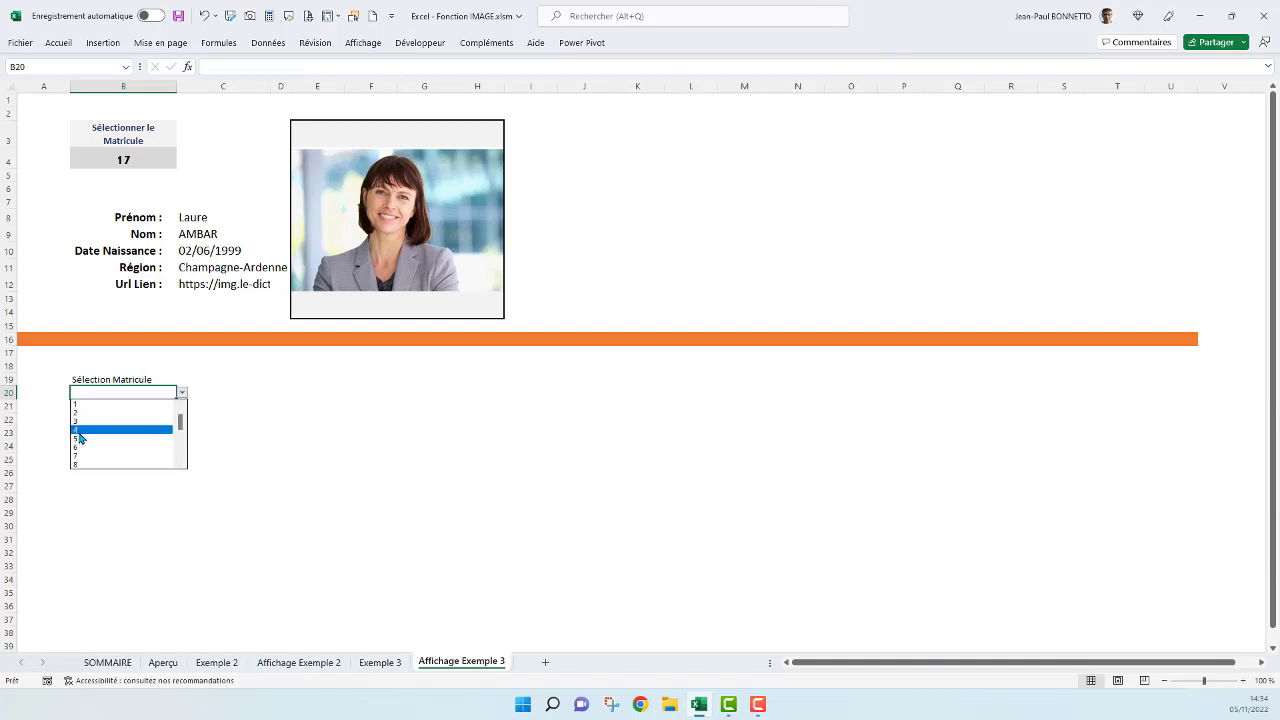
pyautogui.click(79, 431)
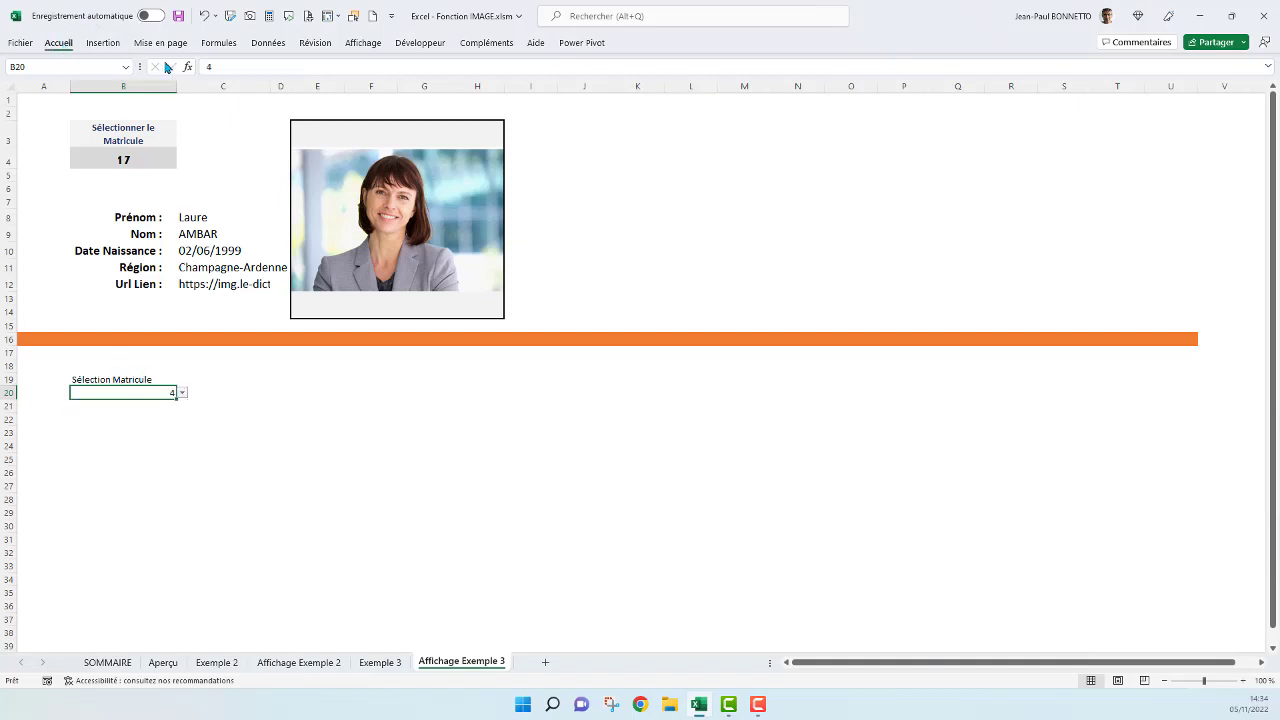
pyautogui.click(58, 42)
pyautogui.click(297, 90)
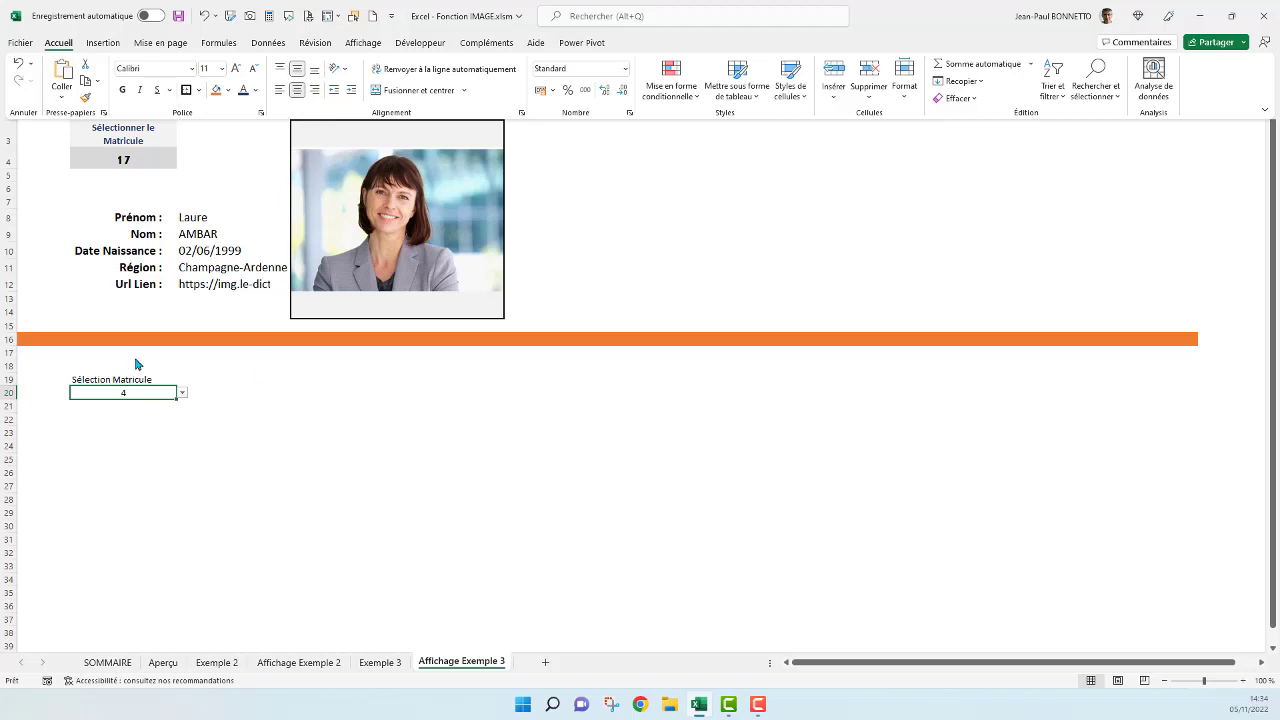
pyautogui.click(122, 388)
pyautogui.click(122, 114)
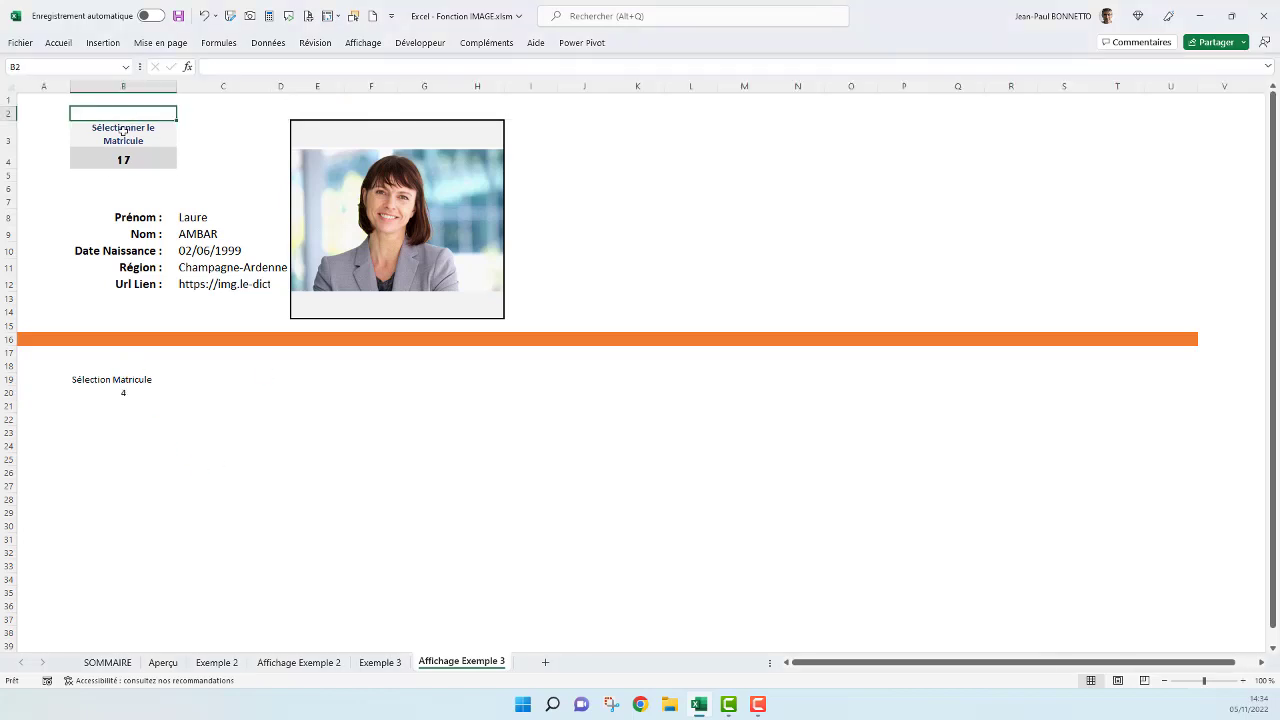
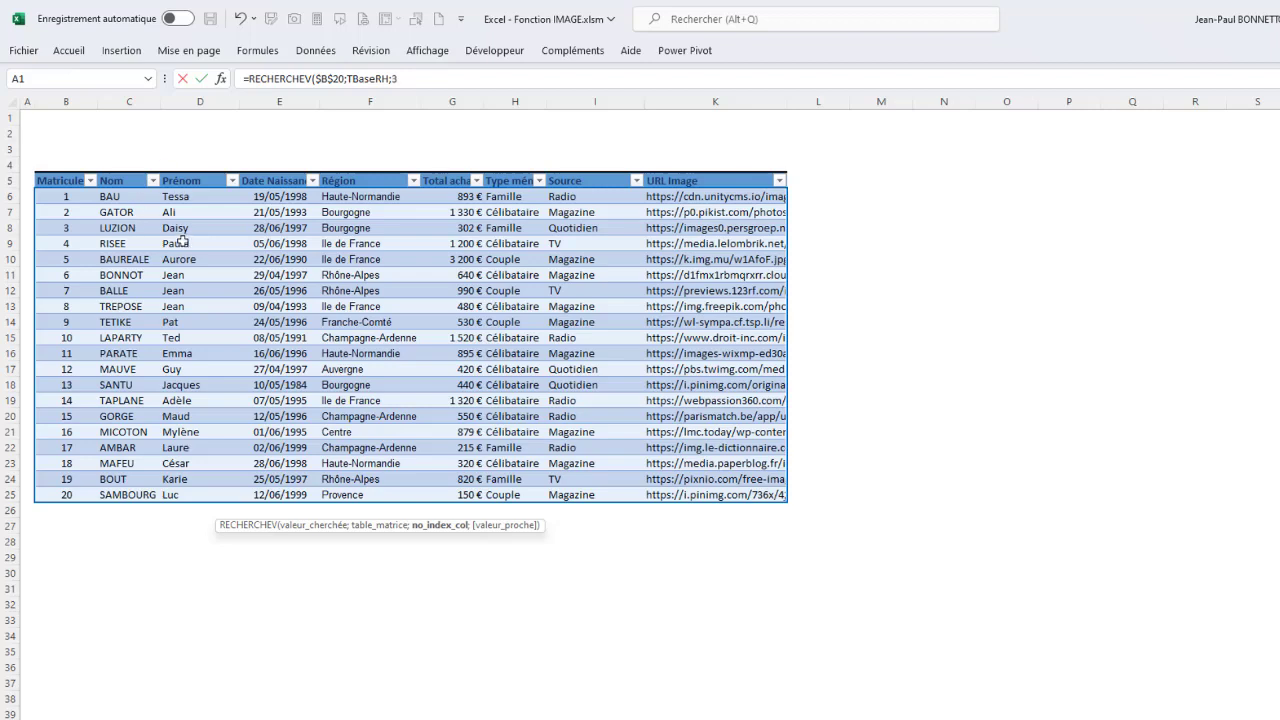
# Complete the Prénom formula in C22 as =RECHERCHEV($B$20;TBaseRH;3;FAUX) and copy it down to C26.
pyautogui.write(';')
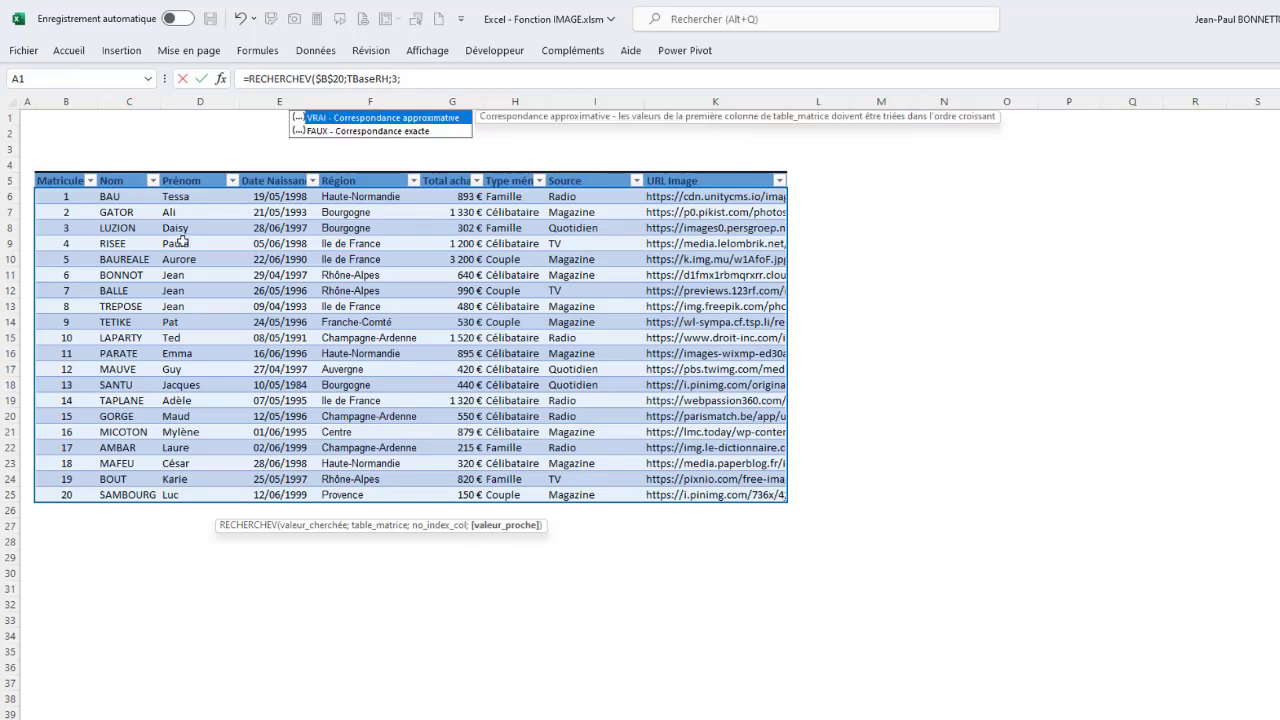
pyautogui.doubleClick(369, 131)
pyautogui.write(')')
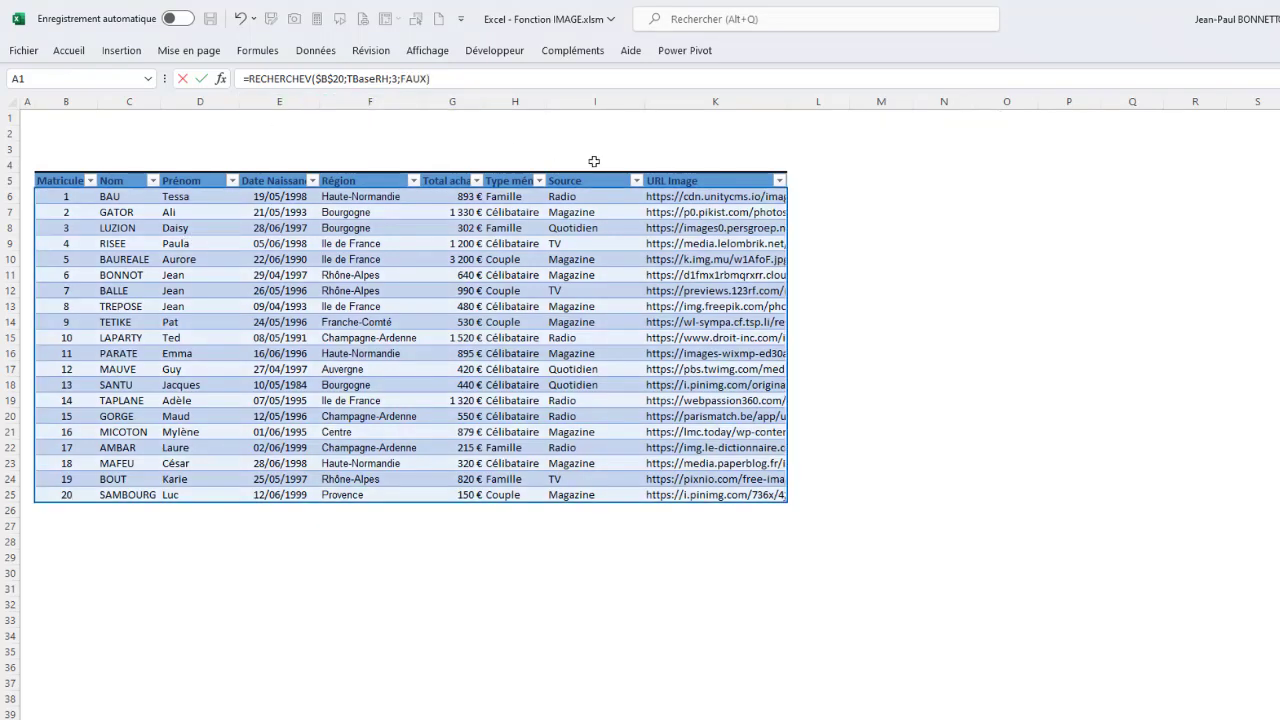
pyautogui.press('Return')
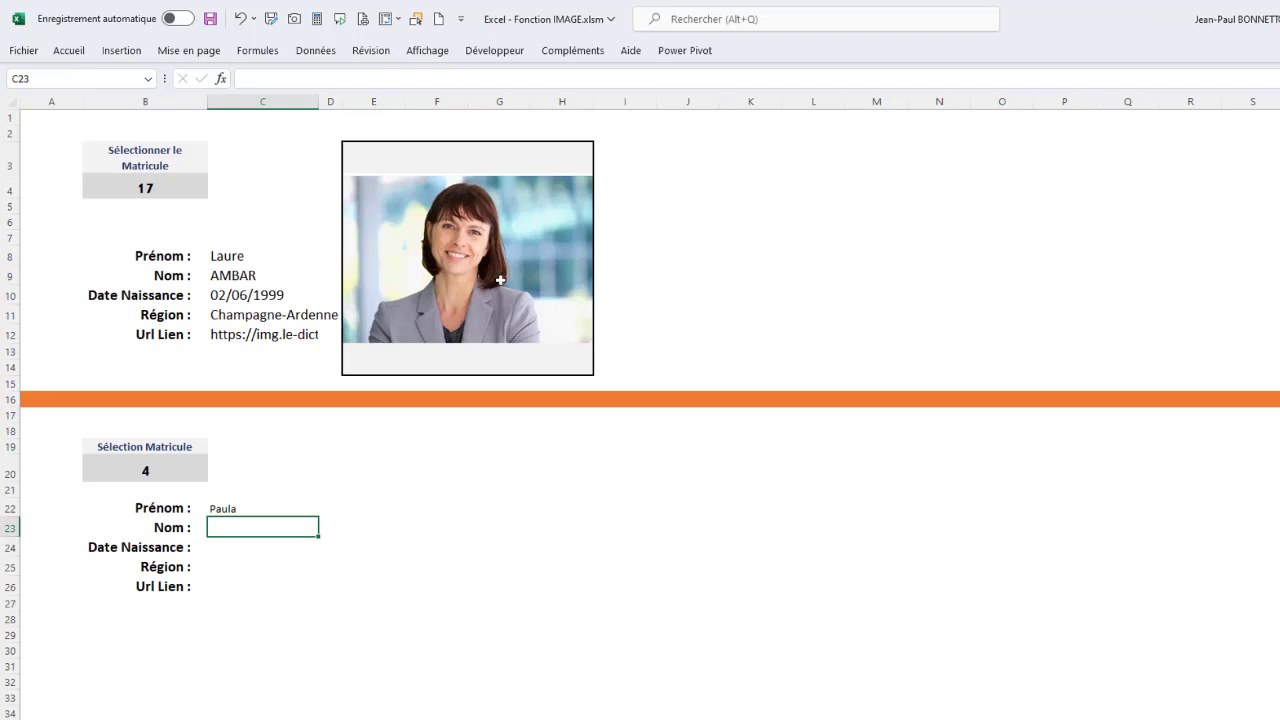
pyautogui.click(241, 511)
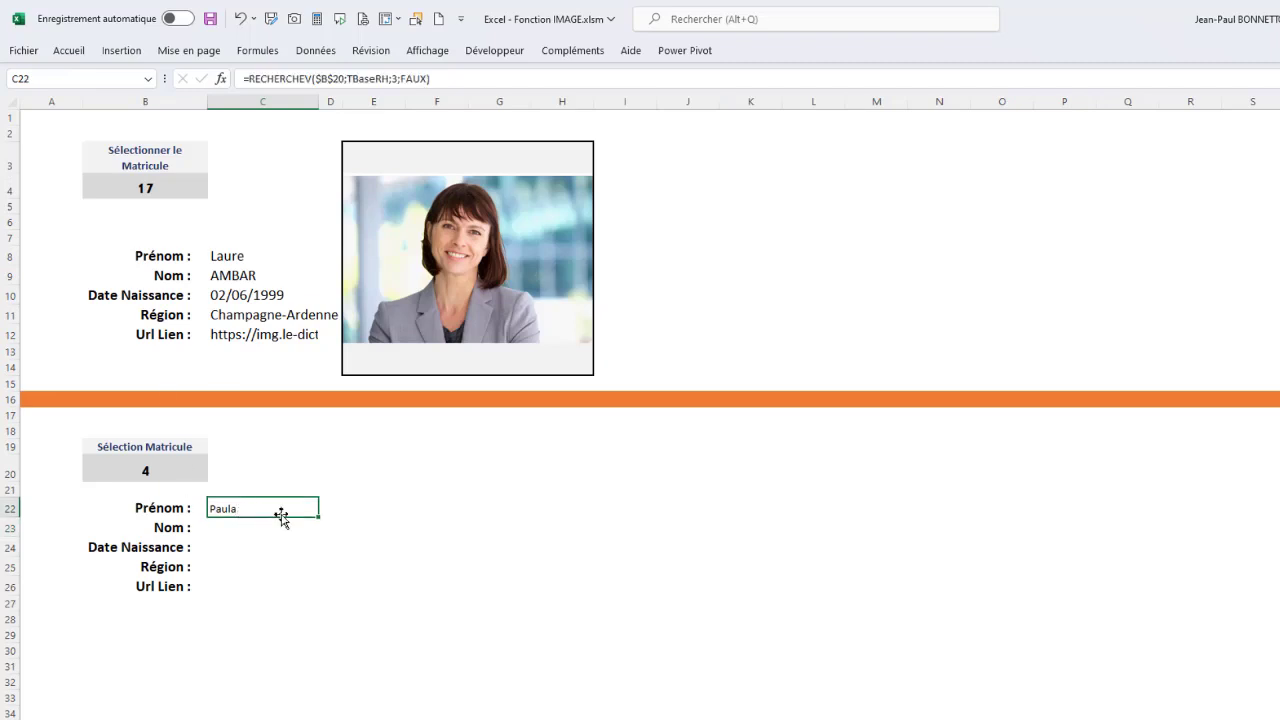
pyautogui.moveTo(318, 517); pyautogui.dragTo(318, 596)
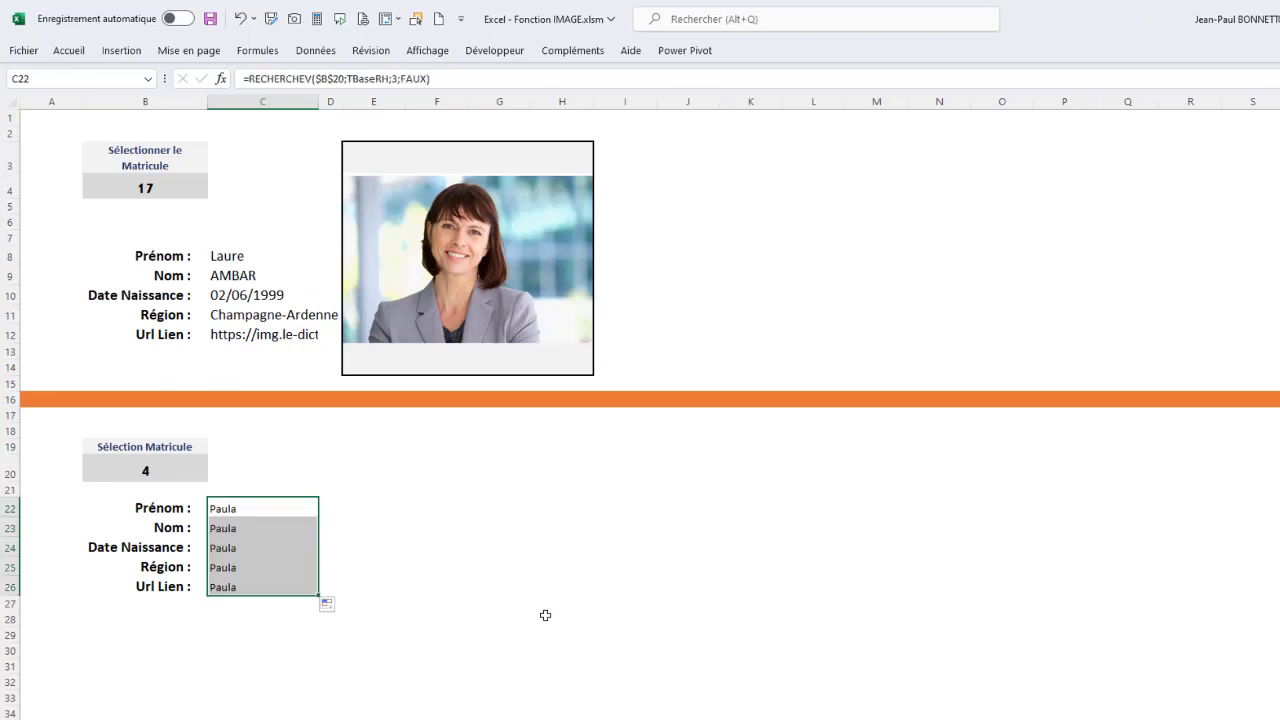
# Change the column index of the Nom lookup formula in C23 to 1.
pyautogui.doubleClick(249, 528)
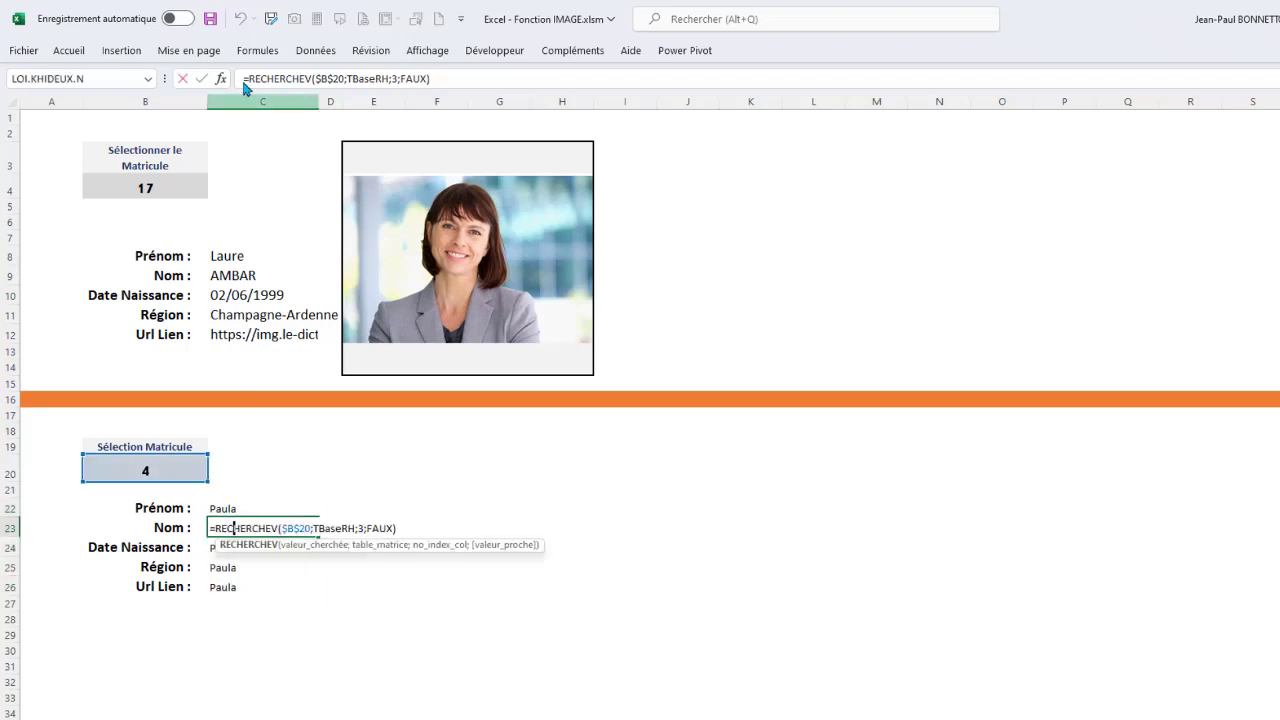
pyautogui.click(396, 78)
pyautogui.press('BackSpace')
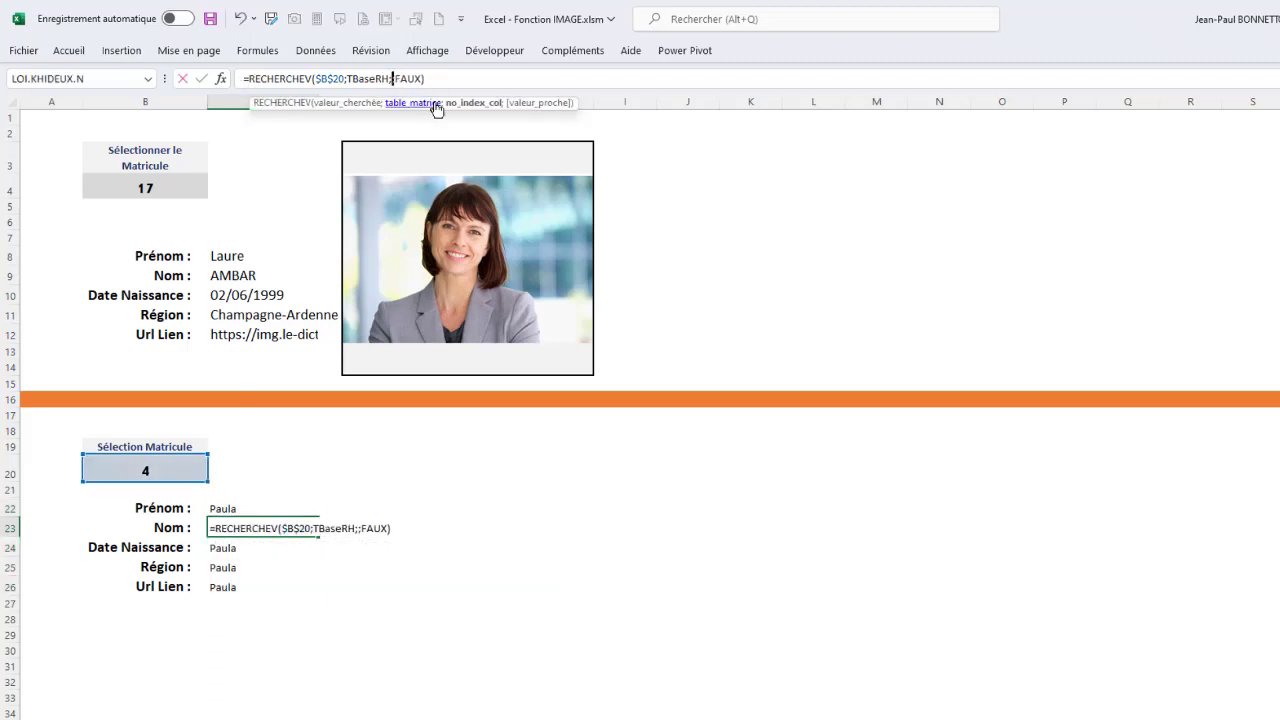
pyautogui.write('1')
pyautogui.press('Return')
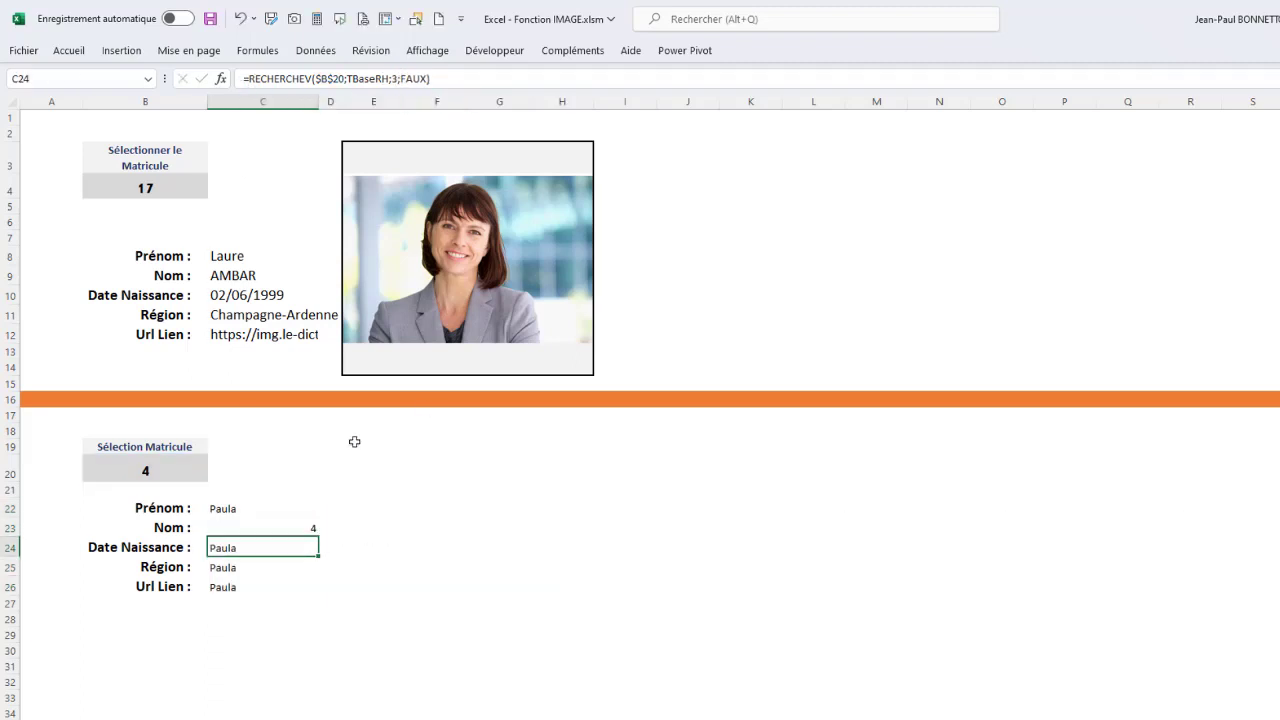
# Set the column index of the Nom lookup formula in C23 to 2.
pyautogui.click(231, 528)
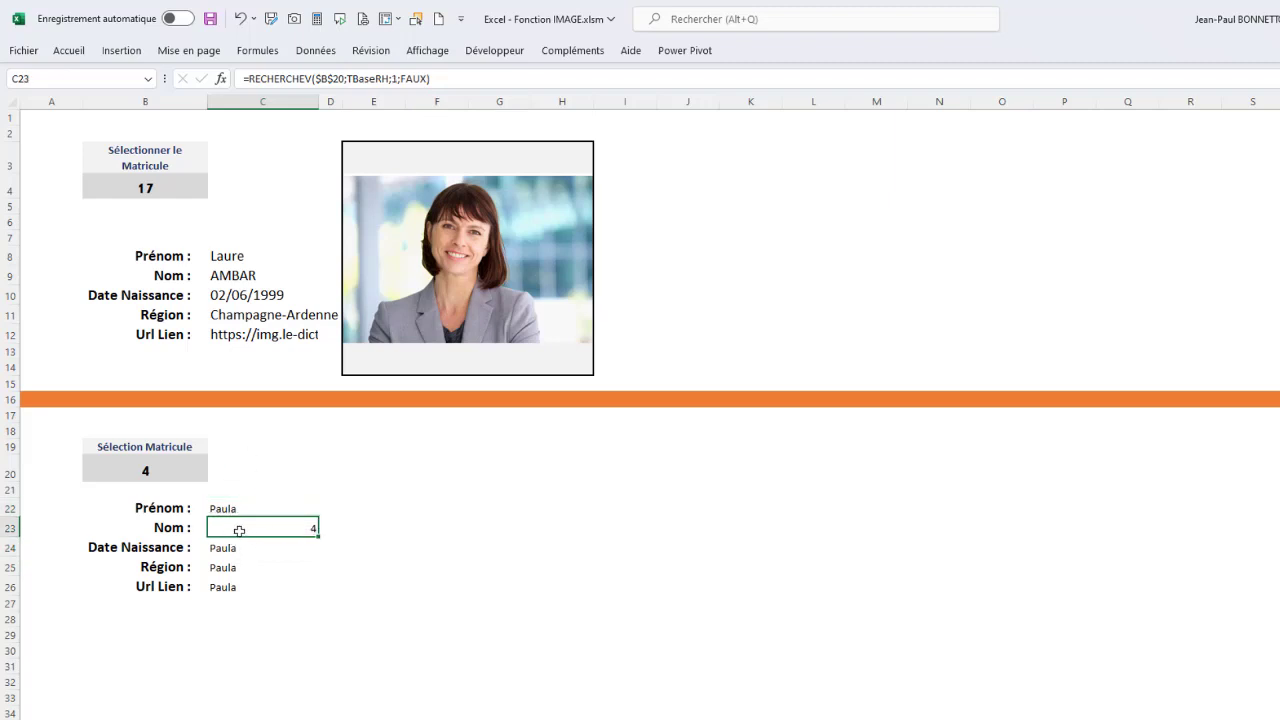
pyautogui.click(220, 84)
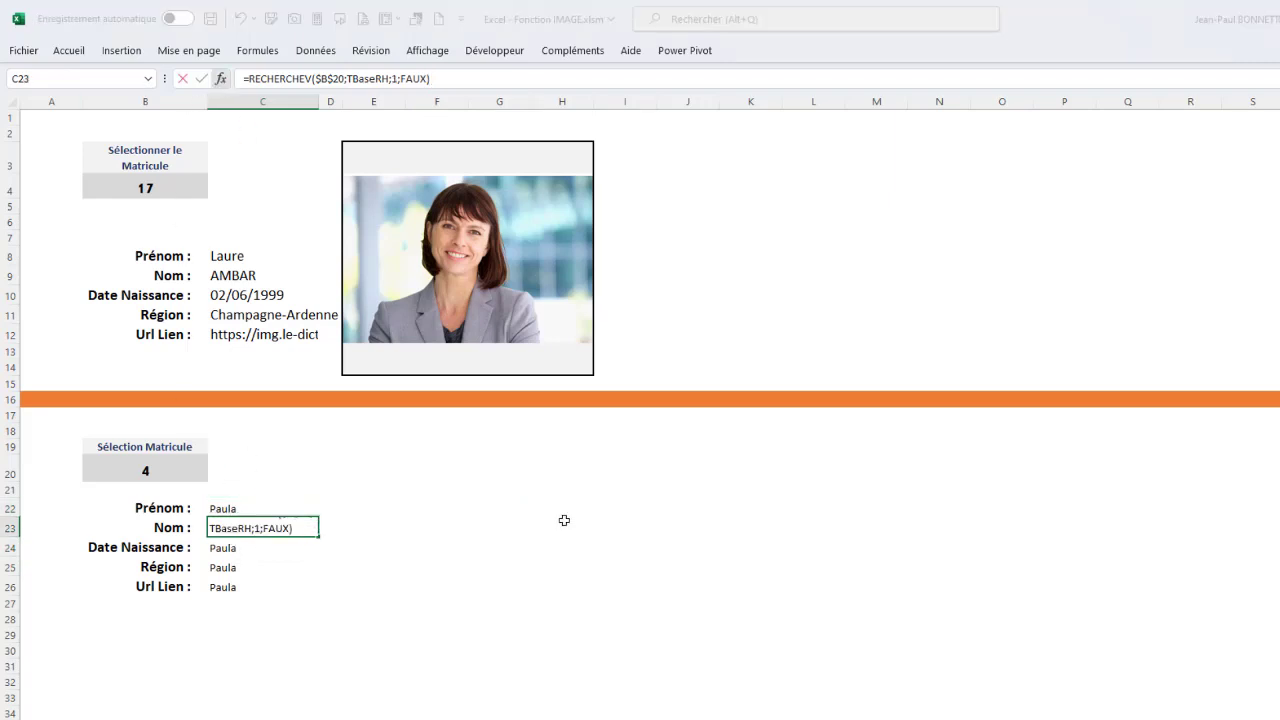
pyautogui.click(616, 460)
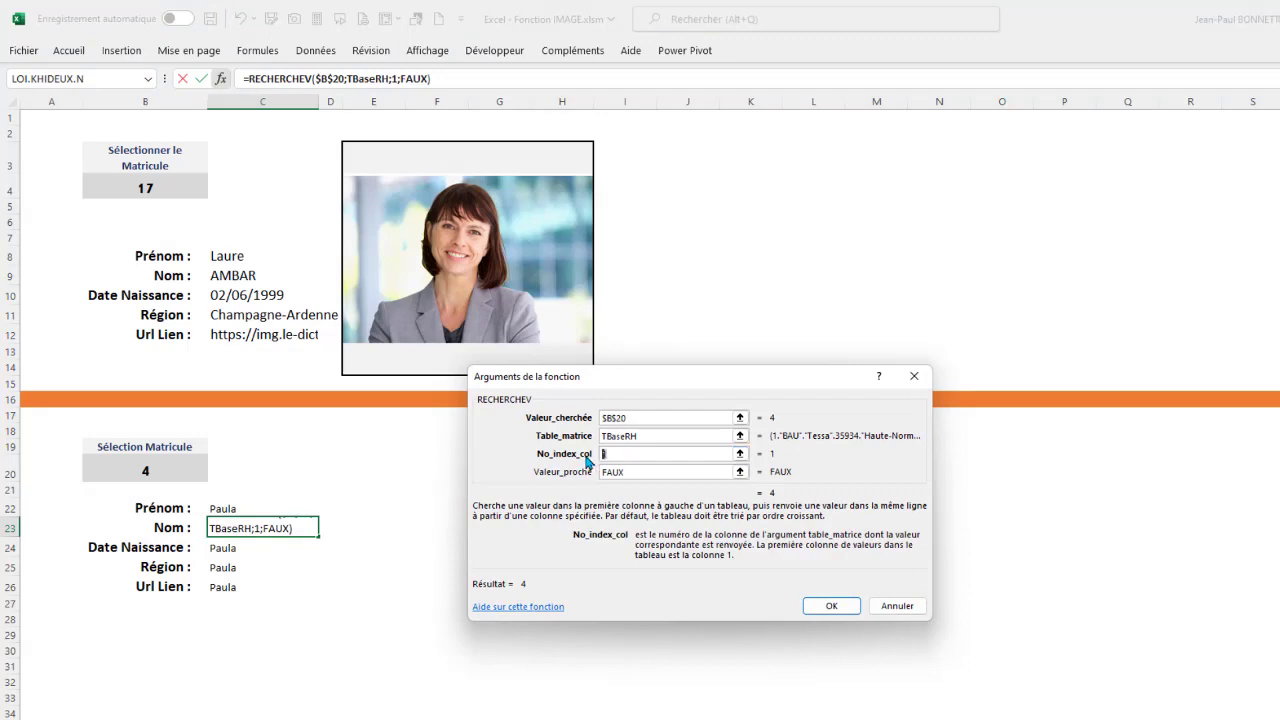
pyautogui.press('Return')
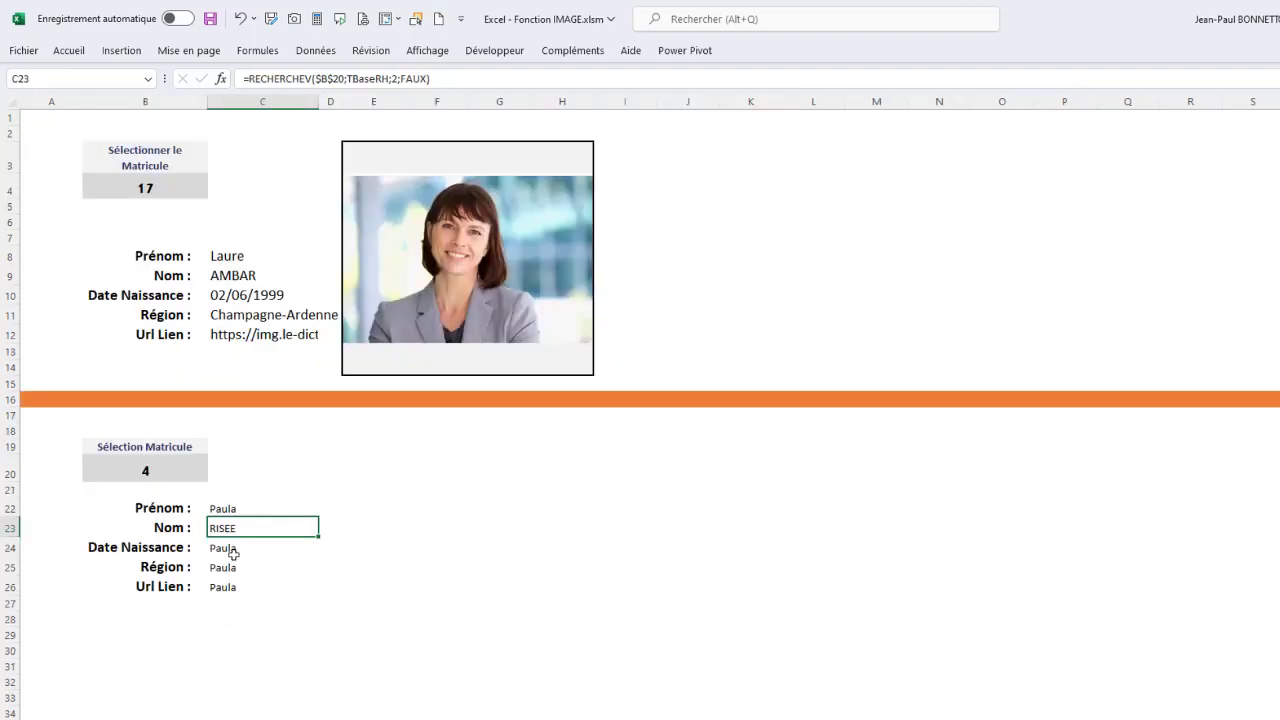
# Set the column index of the Date Naissance lookup formula in C24 to 4.
pyautogui.click(233, 548)
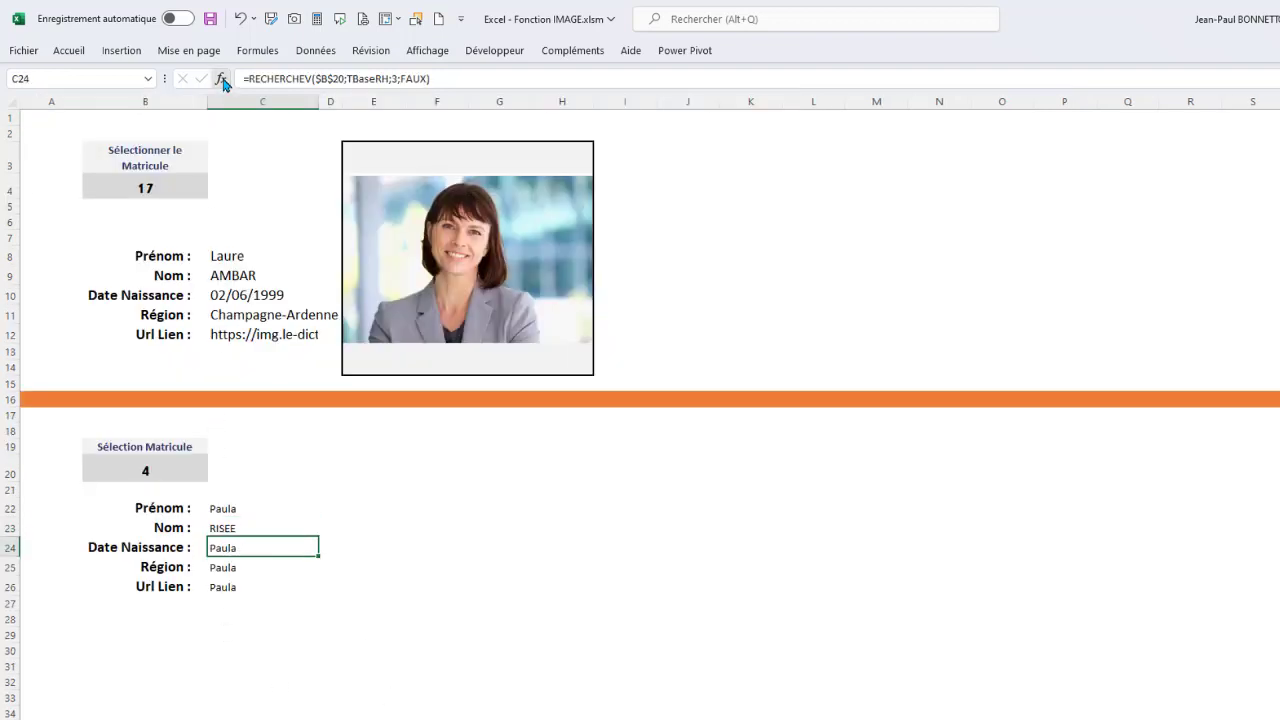
pyautogui.click(222, 82)
pyautogui.click(614, 453)
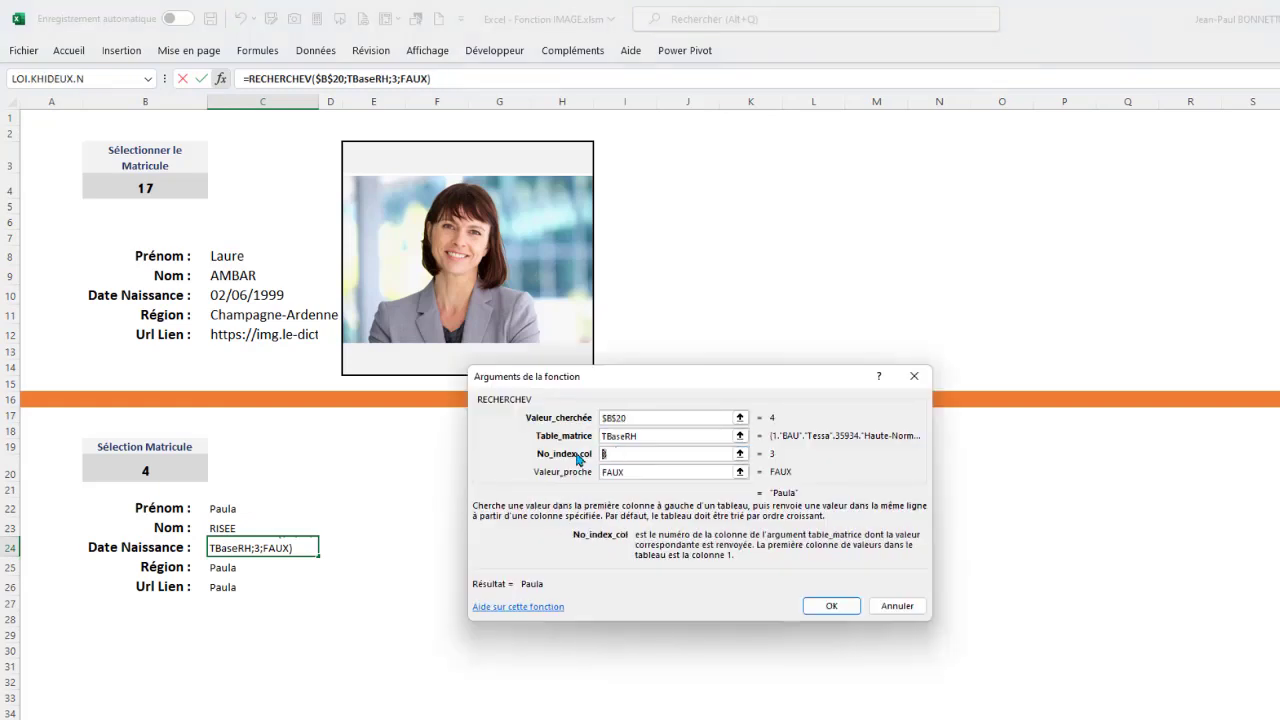
pyautogui.write('4')
pyautogui.press('Return')
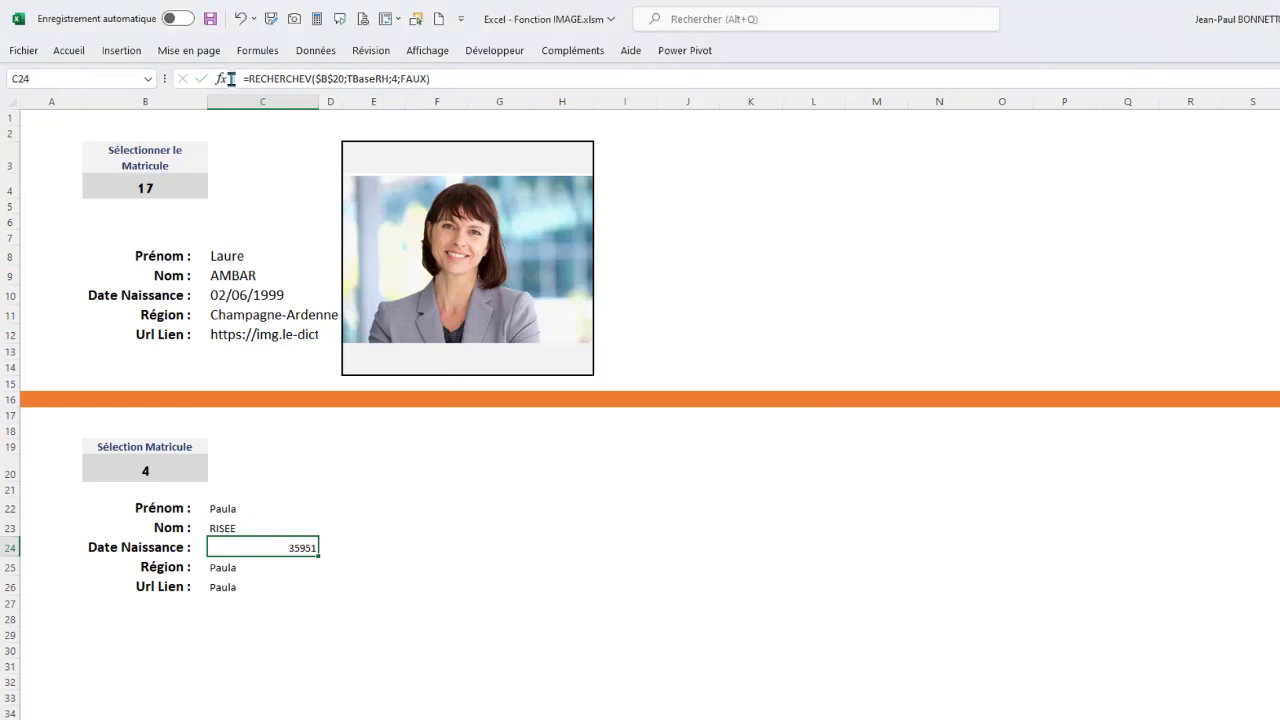
# Format the birth date in C24 with the Date courte number format and align it left.
pyautogui.click(69, 50)
pyautogui.click(737, 81)
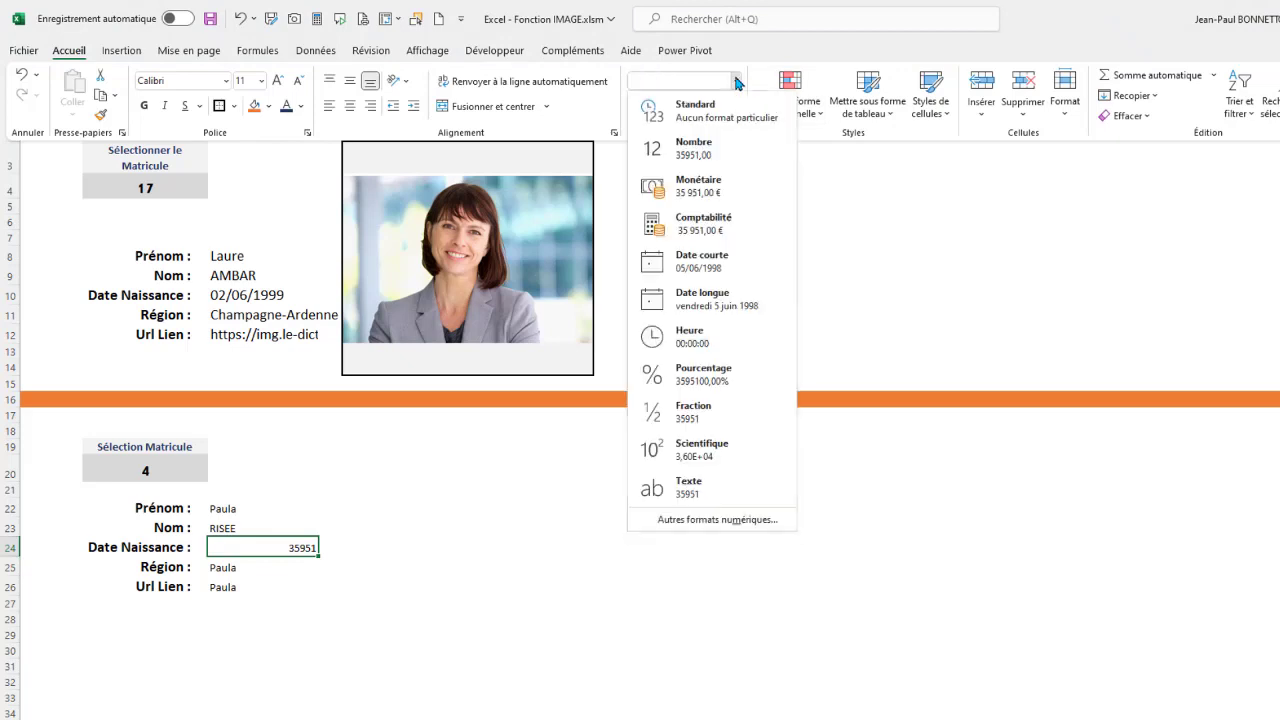
pyautogui.click(700, 262)
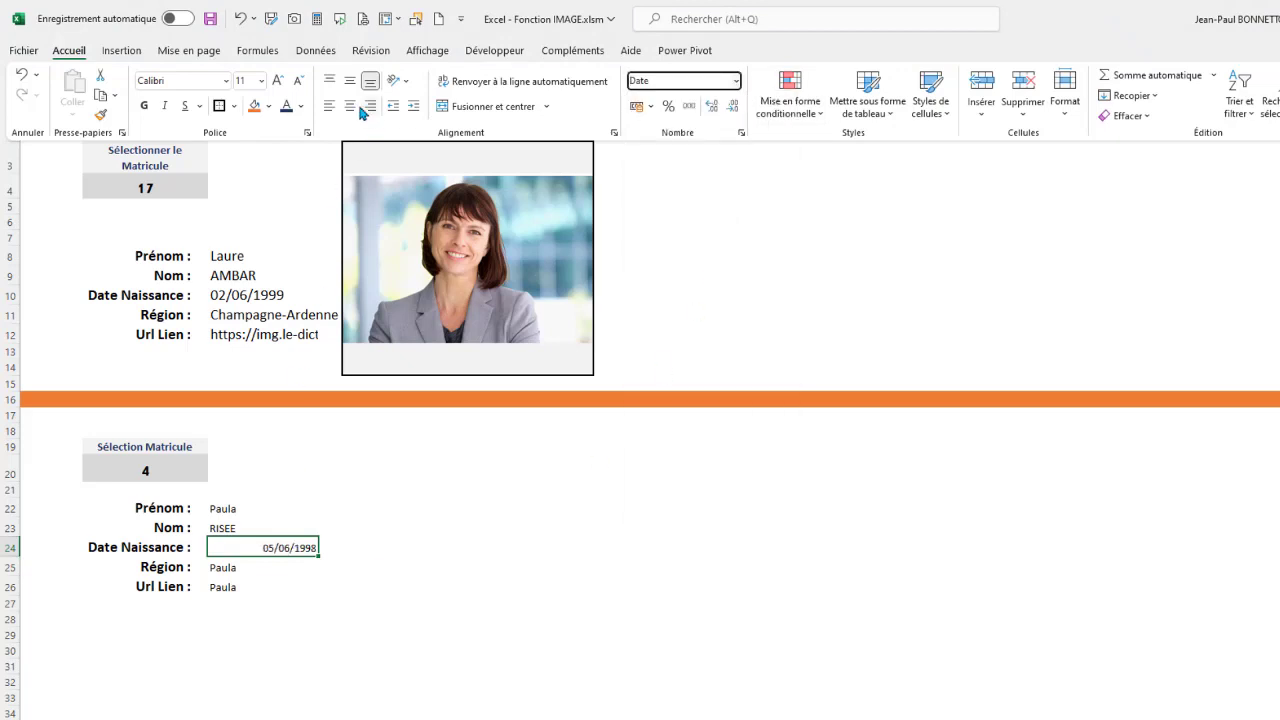
pyautogui.click(329, 106)
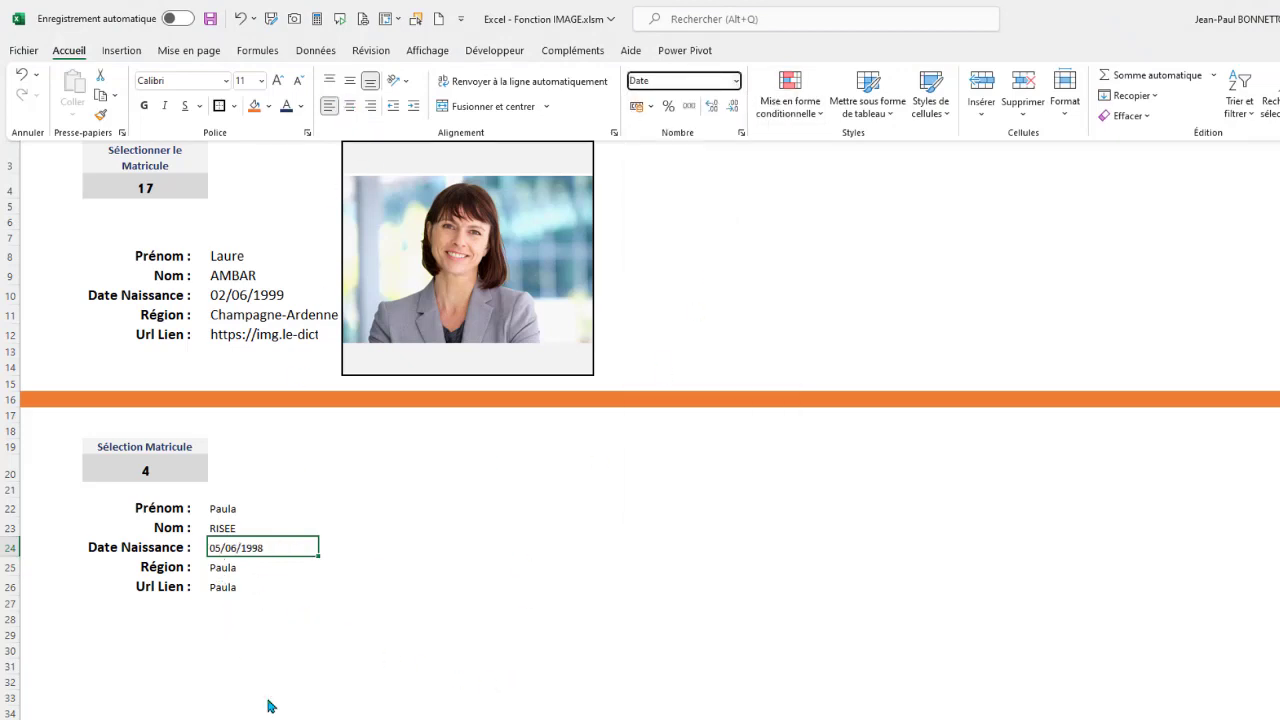
pyautogui.click(69, 51)
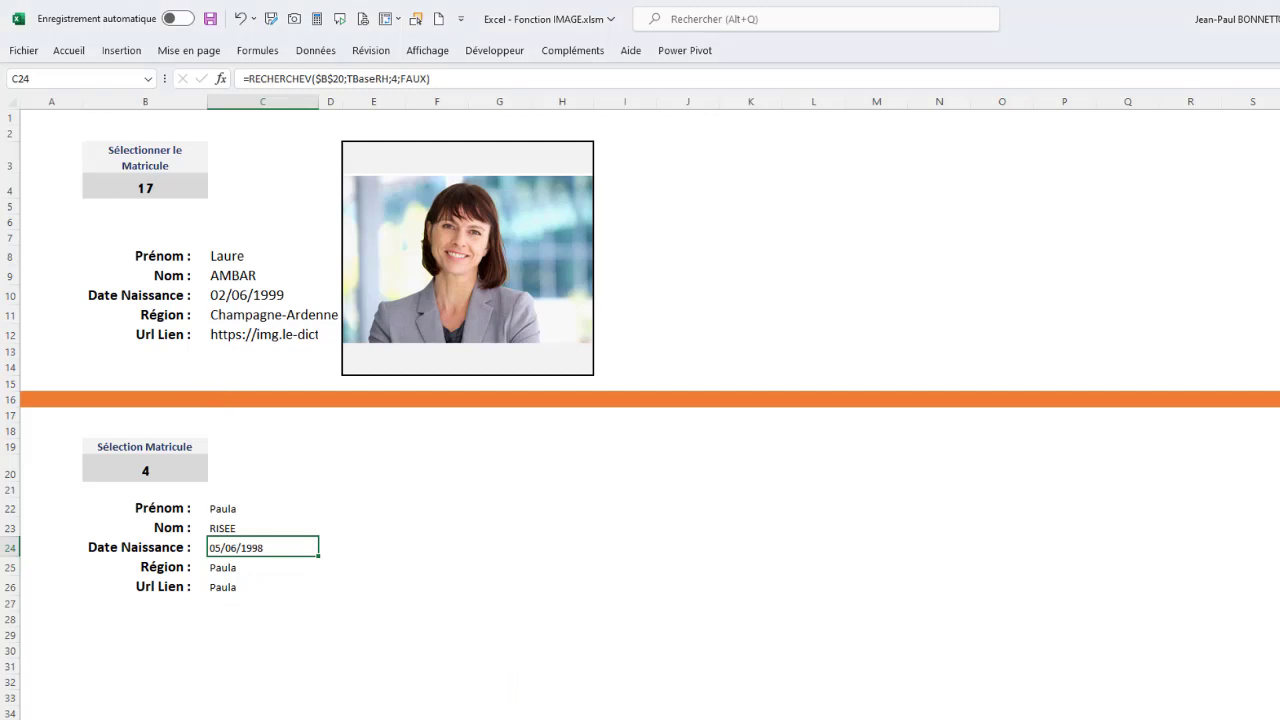
# Check the column order in the source table and set the column index of the Région lookup in C25 to 5.
pyautogui.hotkey('ctrl', 'pageup')
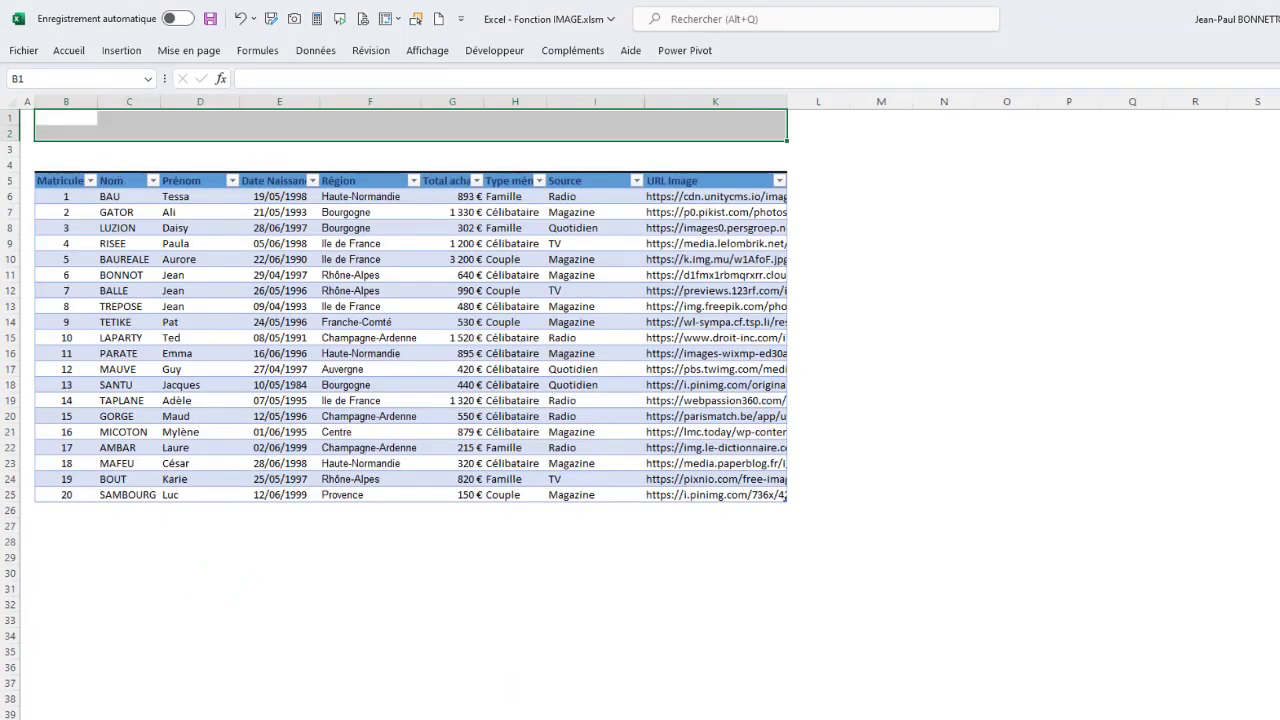
pyautogui.hotkey('ctrl', 'pagedown')
pyautogui.click(230, 568)
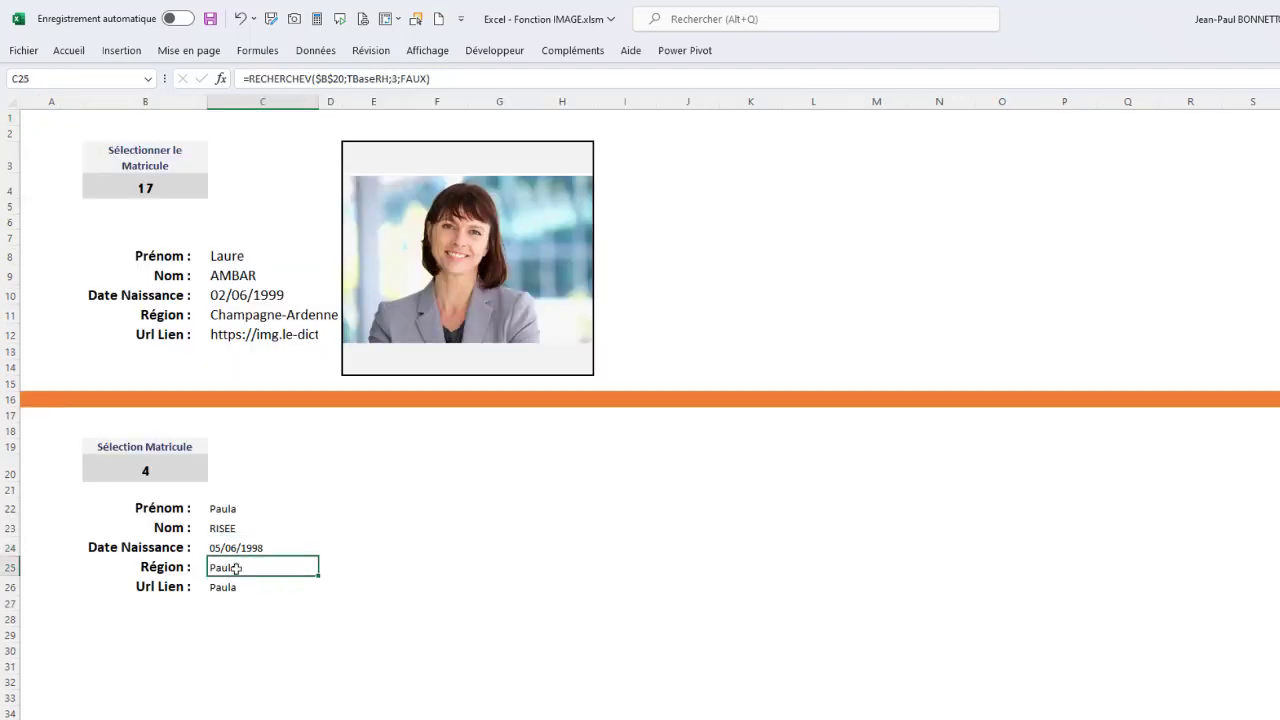
pyautogui.click(222, 79)
pyautogui.click(600, 455)
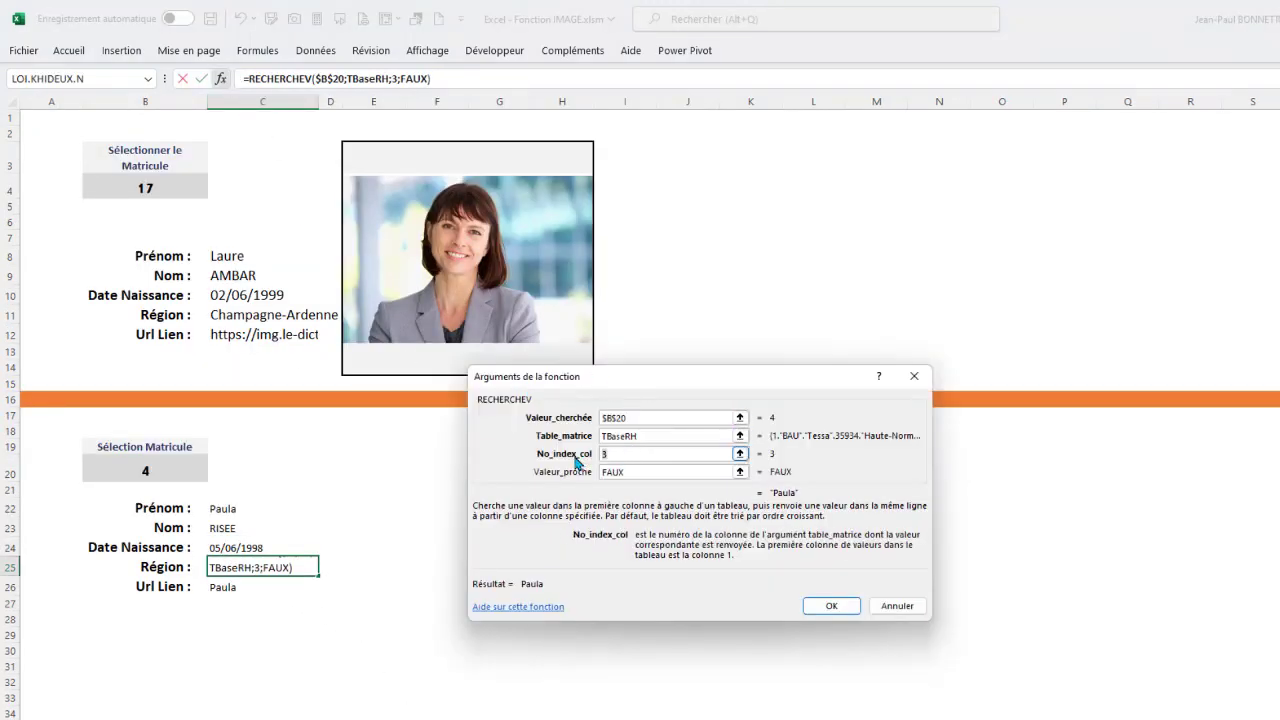
pyautogui.press('Delete')
pyautogui.write('5')
pyautogui.press('Return')
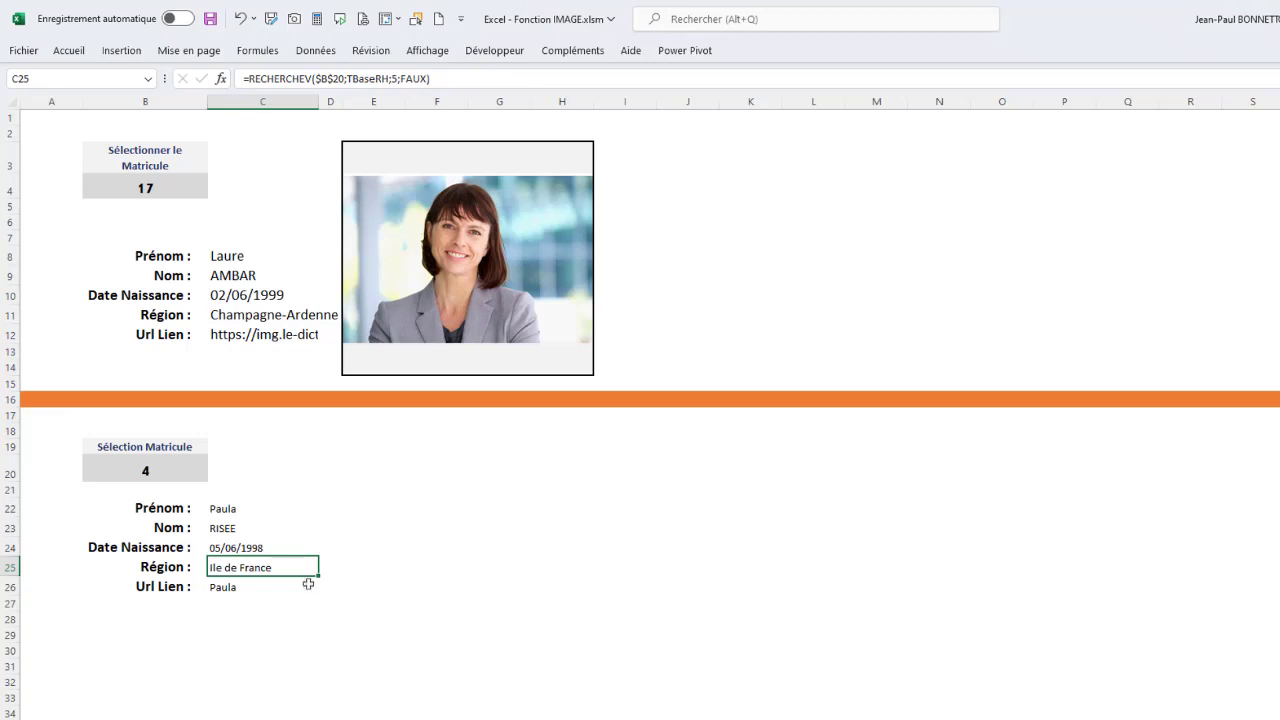
# Check the URL Image column in the source table and set the column index of the Url Lien lookup in C26 to 9.
pyautogui.click(430, 718)
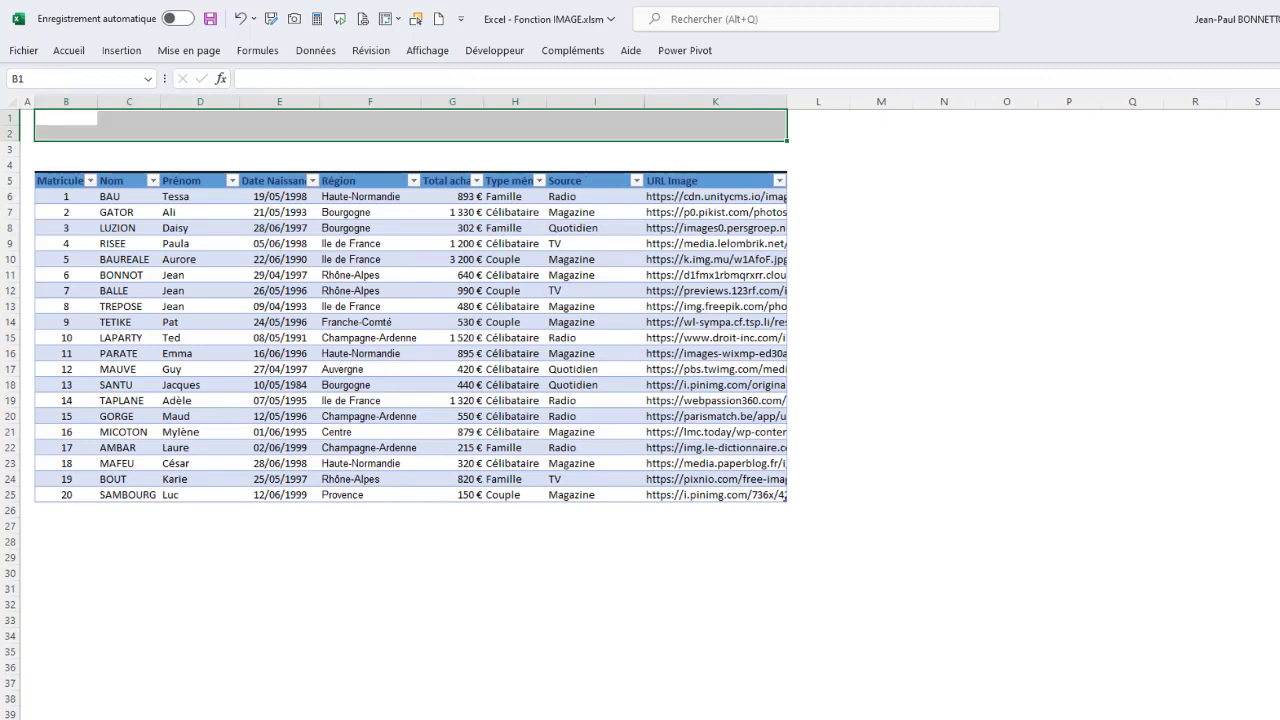
pyautogui.click(300, 718)
pyautogui.click(267, 587)
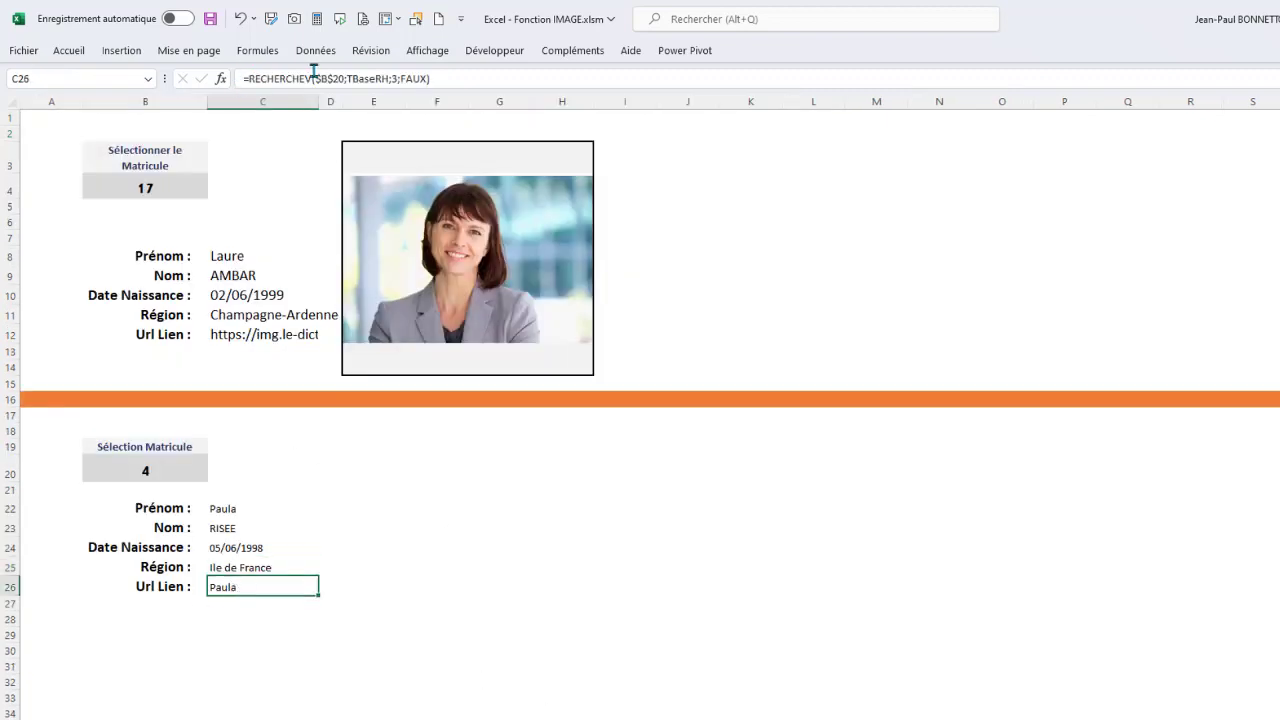
pyautogui.click(221, 78)
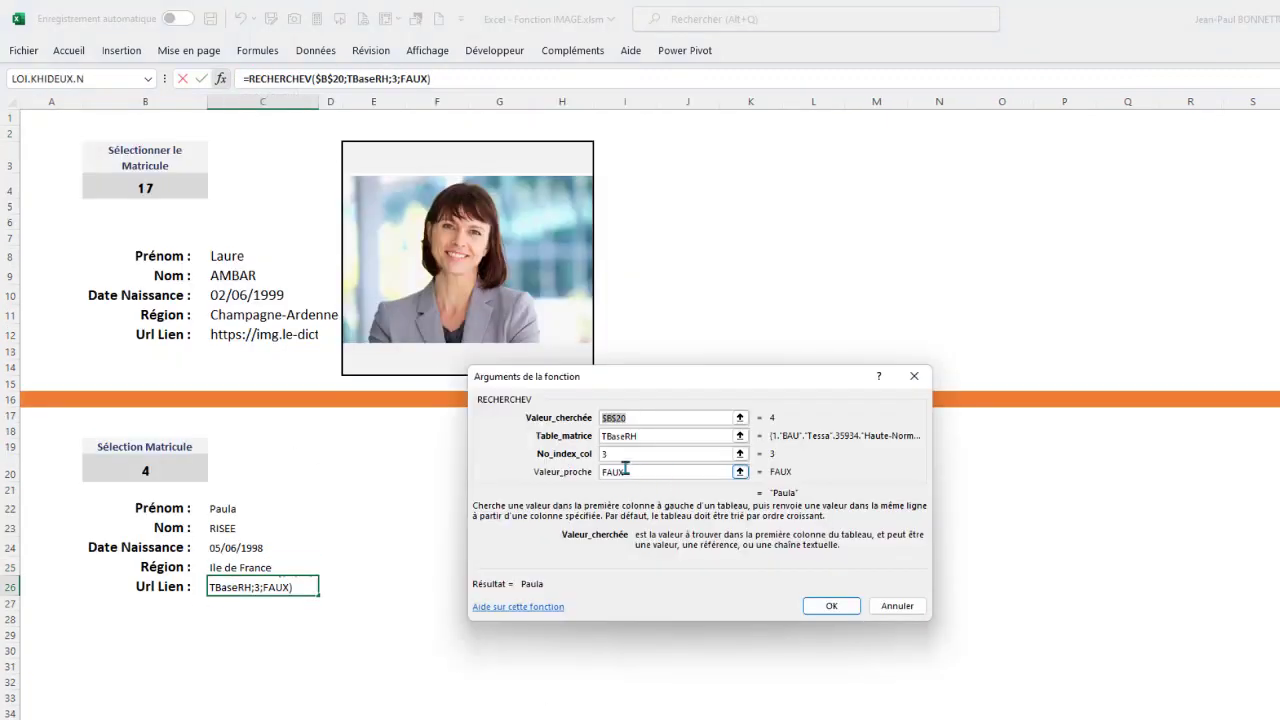
pyautogui.click(606, 455)
pyautogui.press('Delete')
pyautogui.write('9')
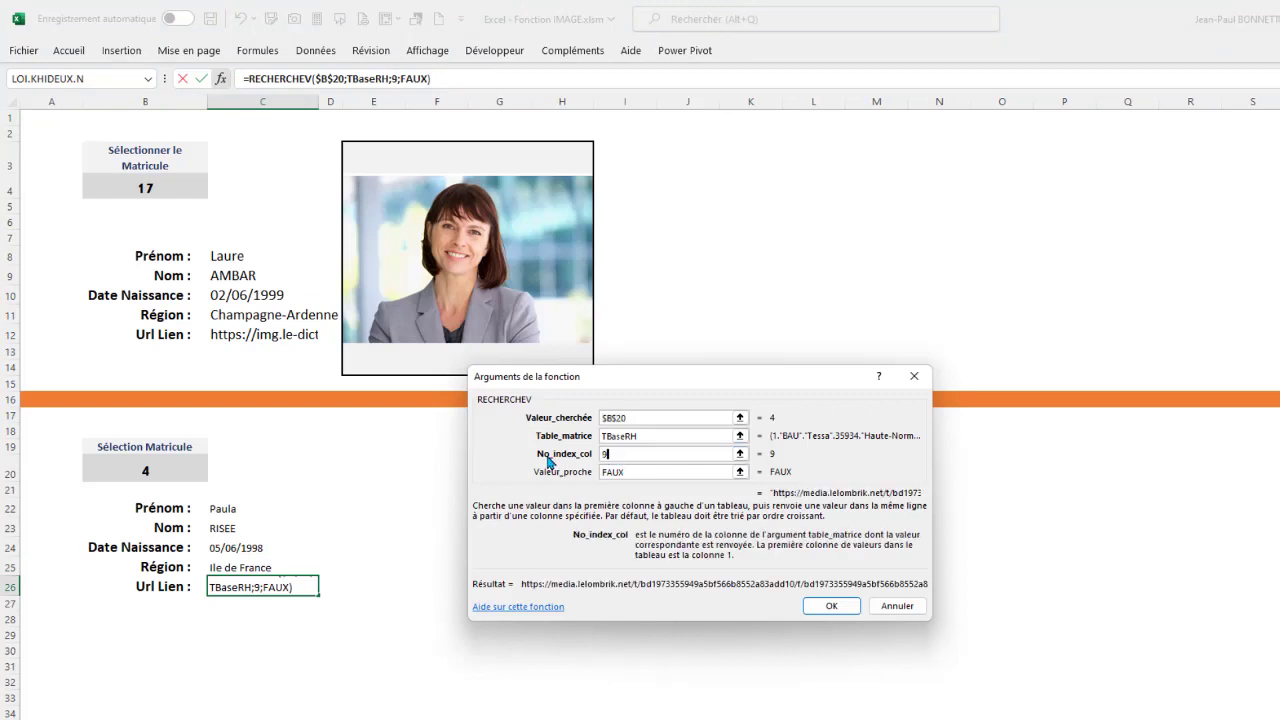
pyautogui.press('Return')
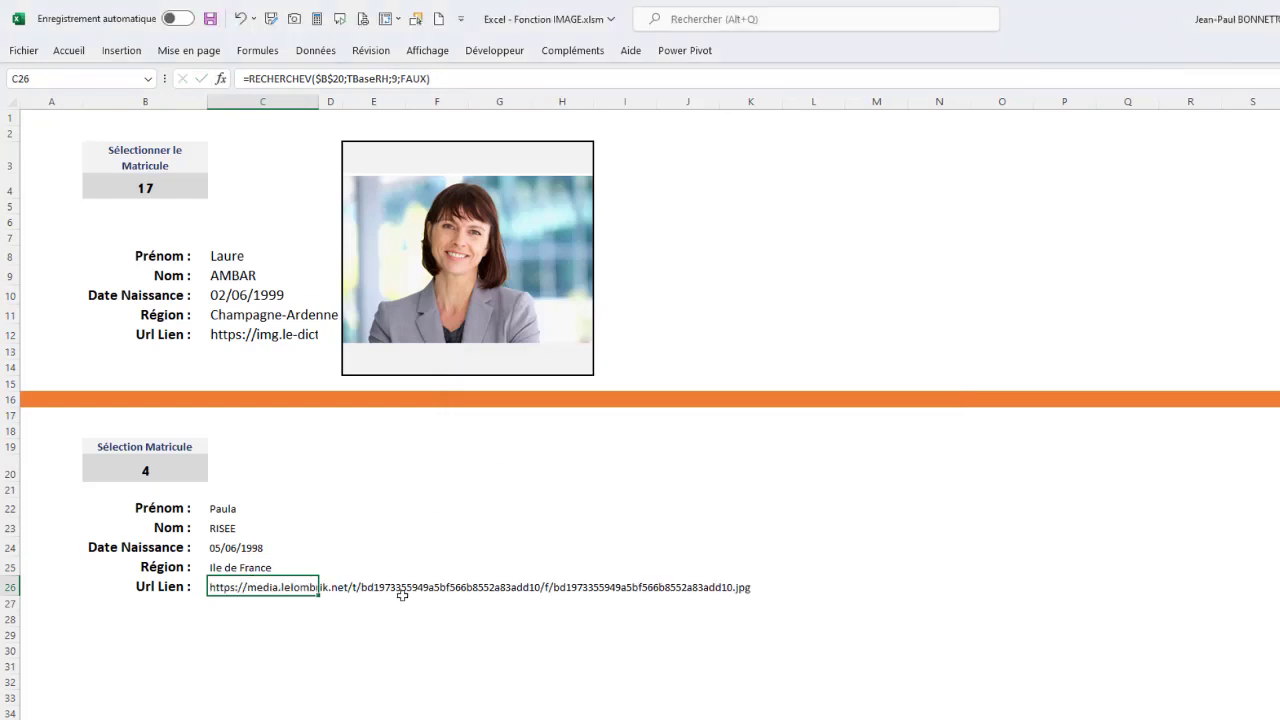
# Fill D26 with a blank entry to keep the long link in C26 from overflowing into the neighbouring cells.
pyautogui.click(336, 587)
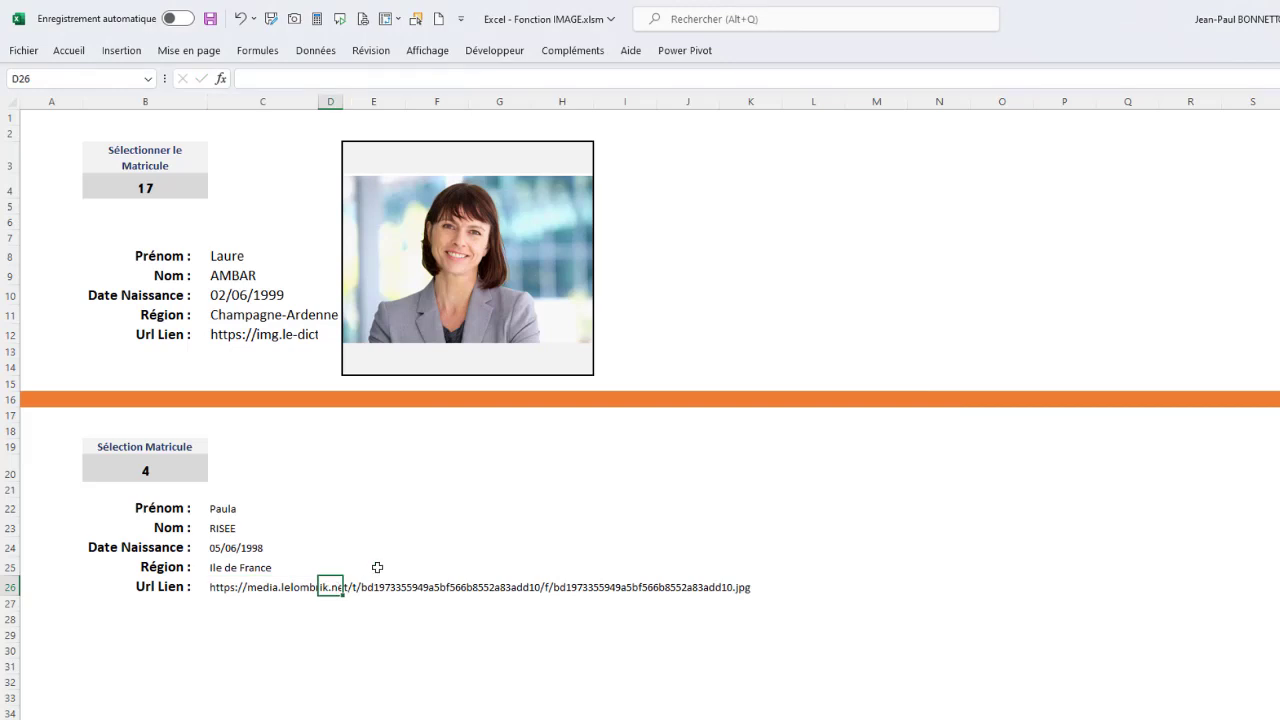
pyautogui.press('Return')
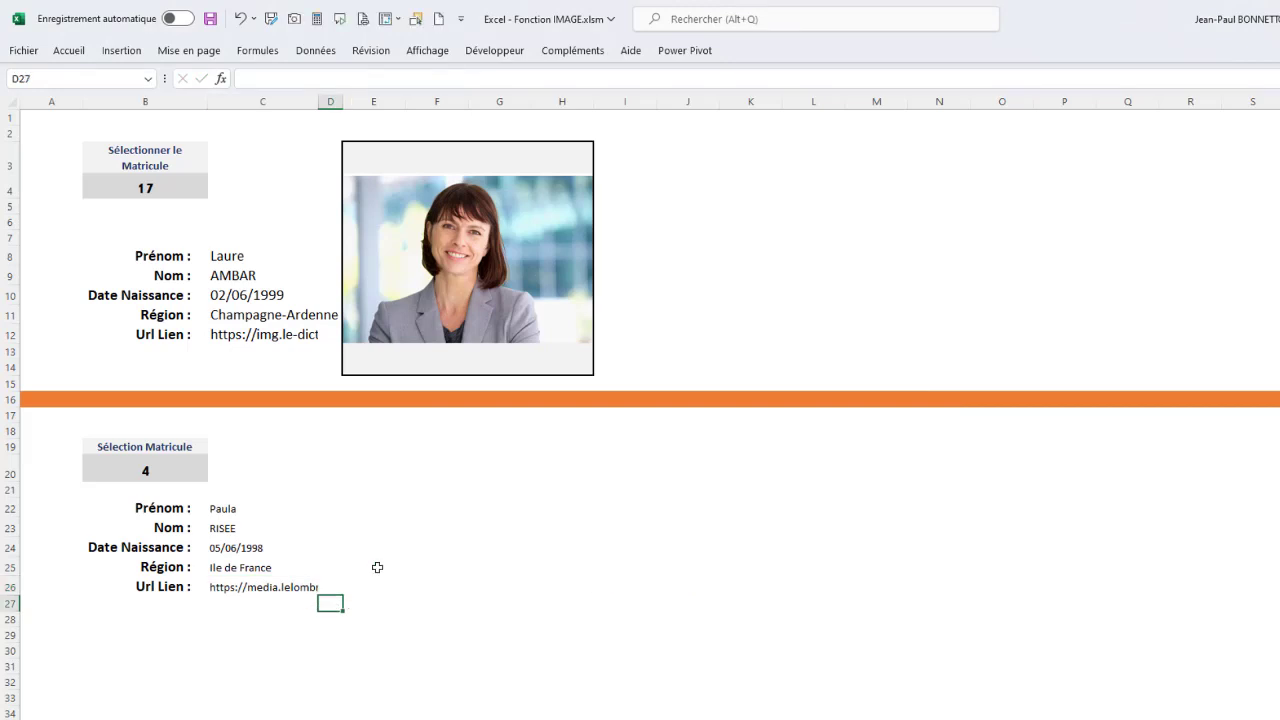
pyautogui.click(268, 584)
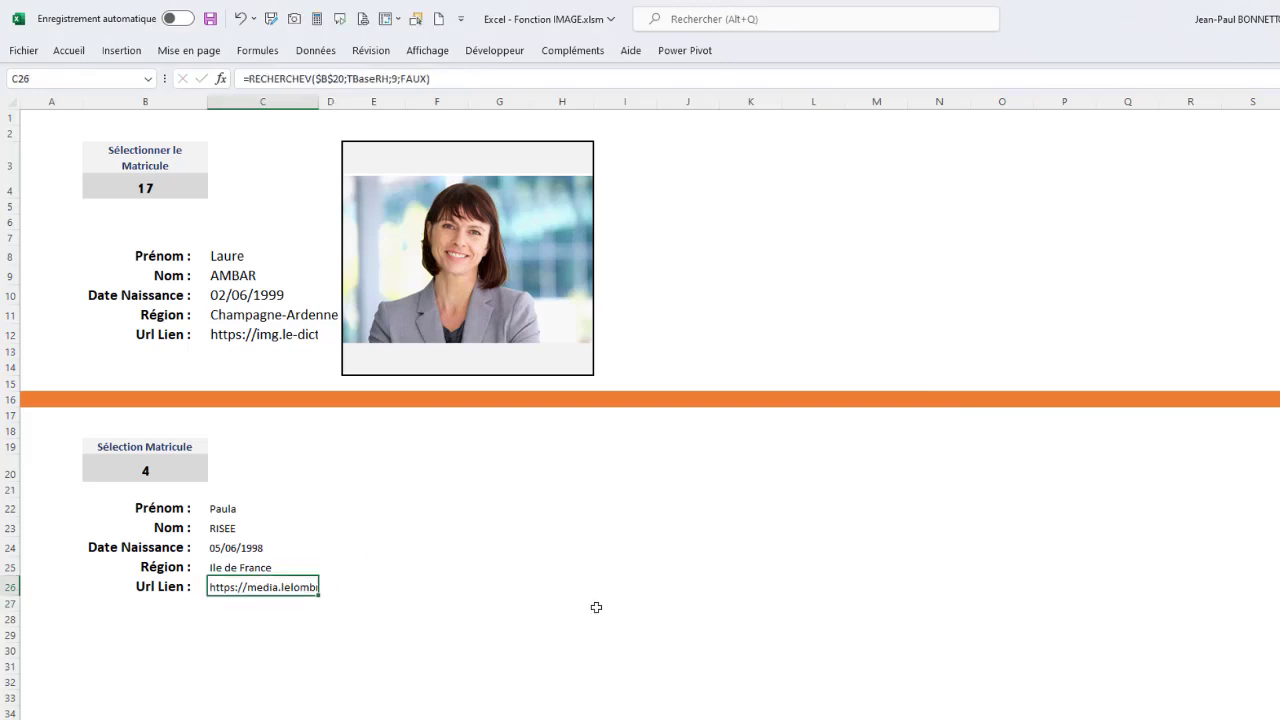
pyautogui.moveTo(55, 588); pyautogui.dragTo(268, 592)
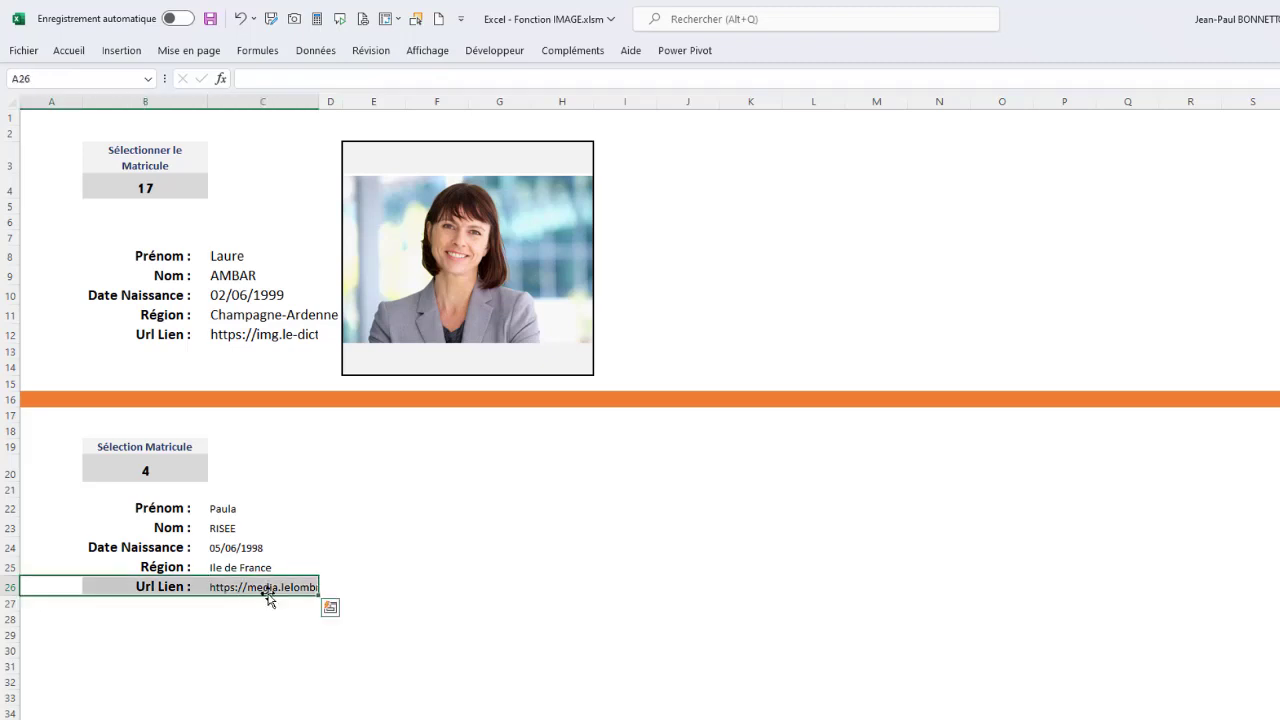
# Enter the formula =IMAGE(C26) in E20 to show the portrait from the Url Lien address.
pyautogui.click(390, 468)
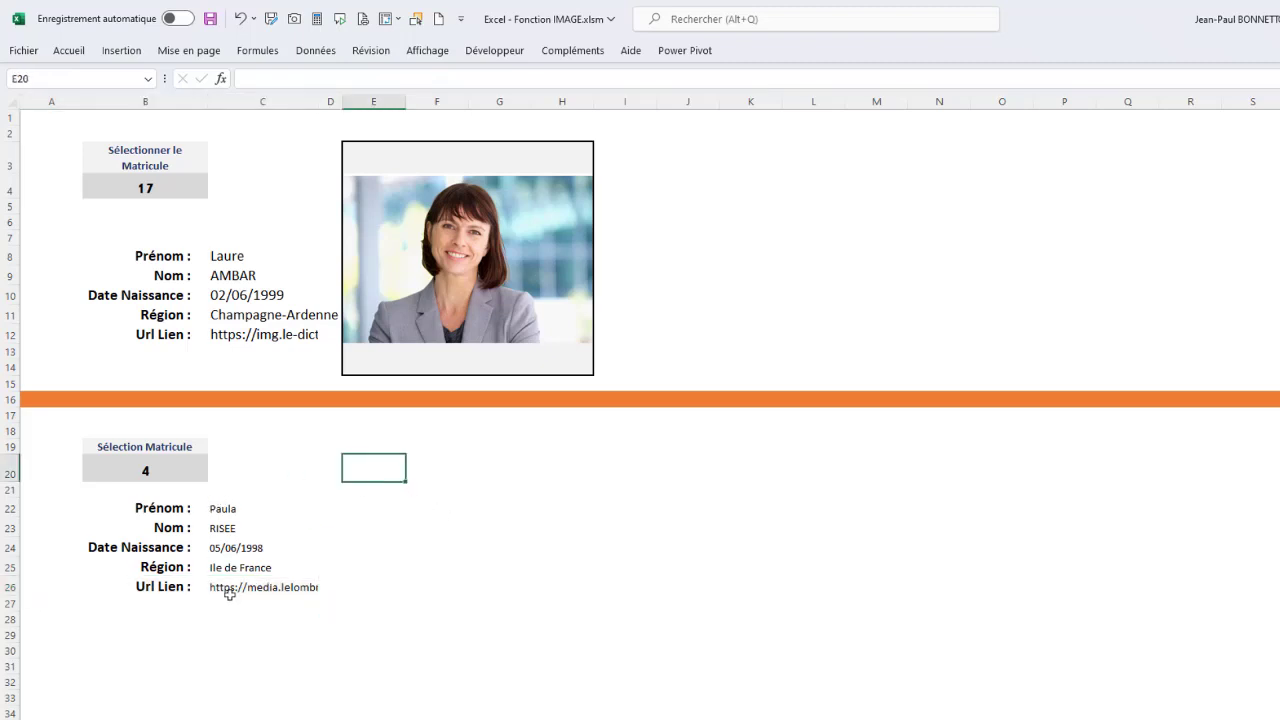
pyautogui.write('=')
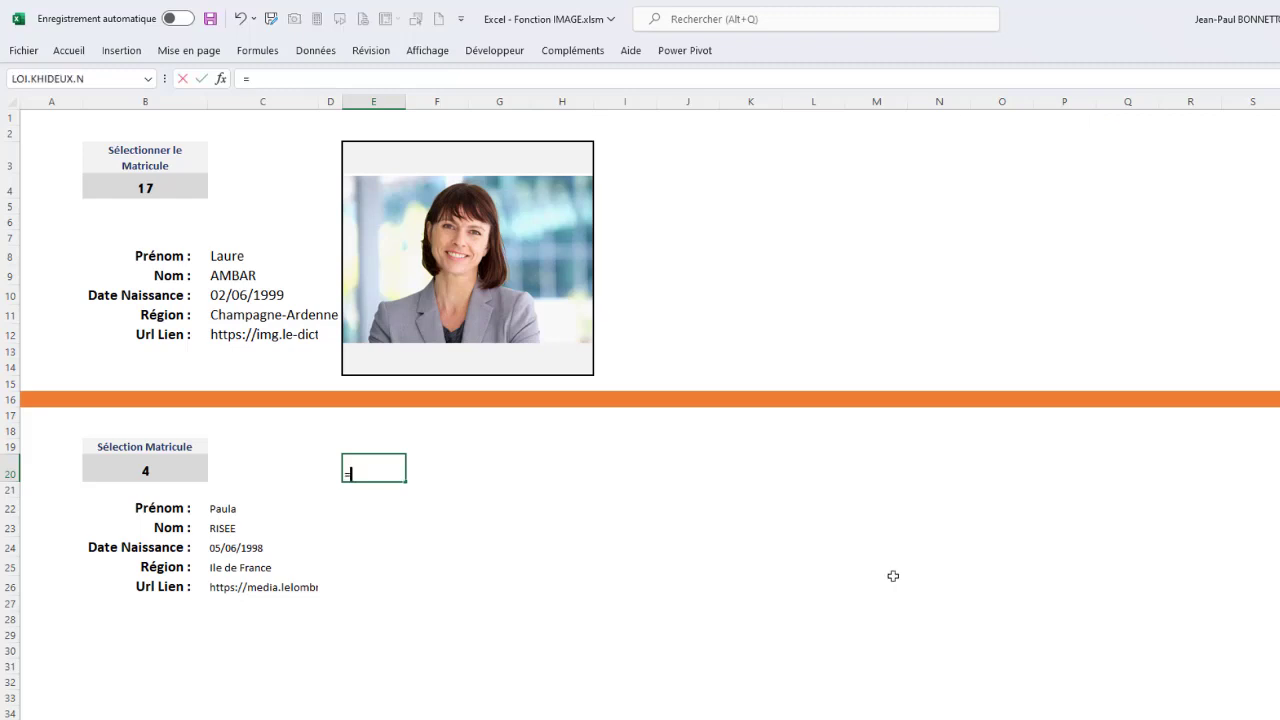
pyautogui.write('i')
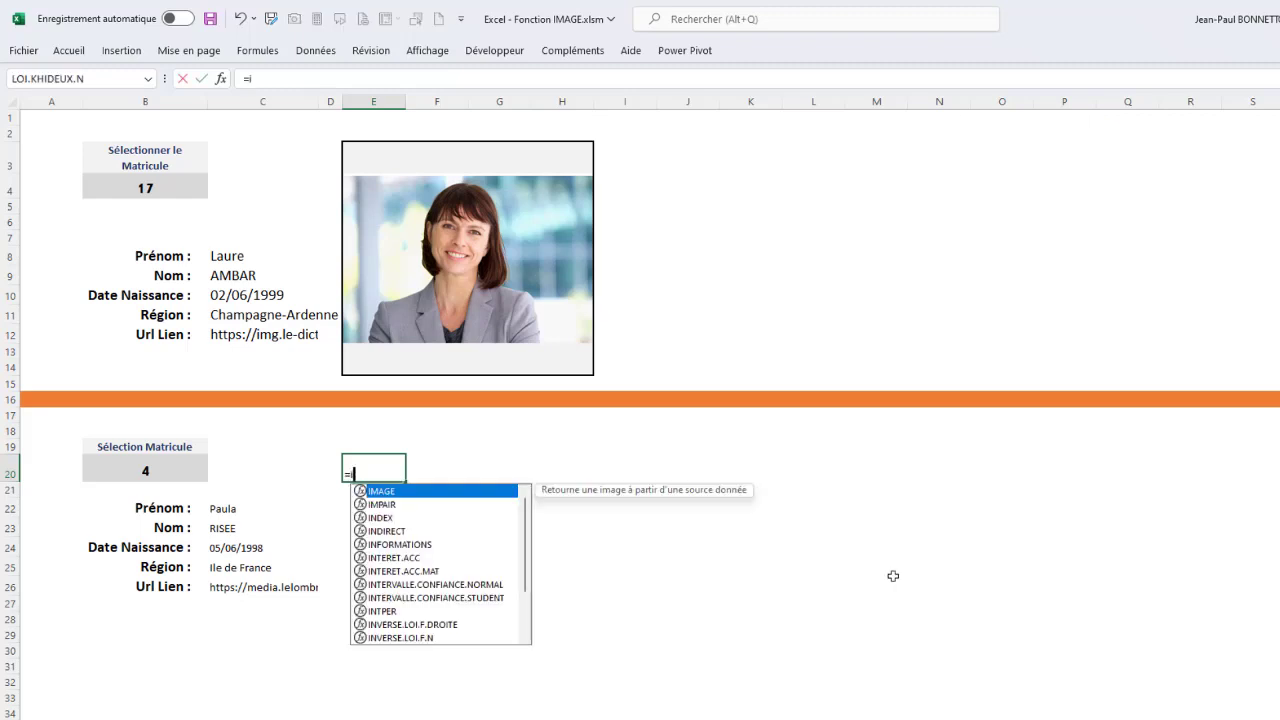
pyautogui.write('ma')
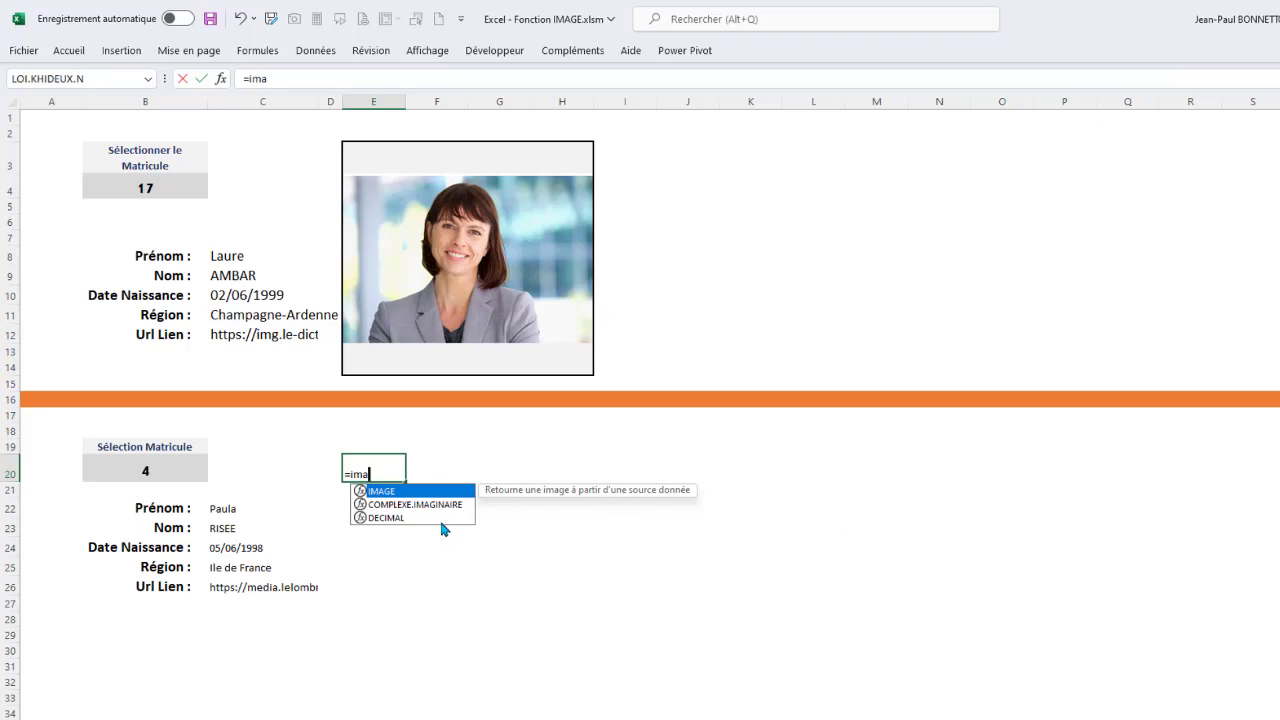
pyautogui.doubleClick(369, 491)
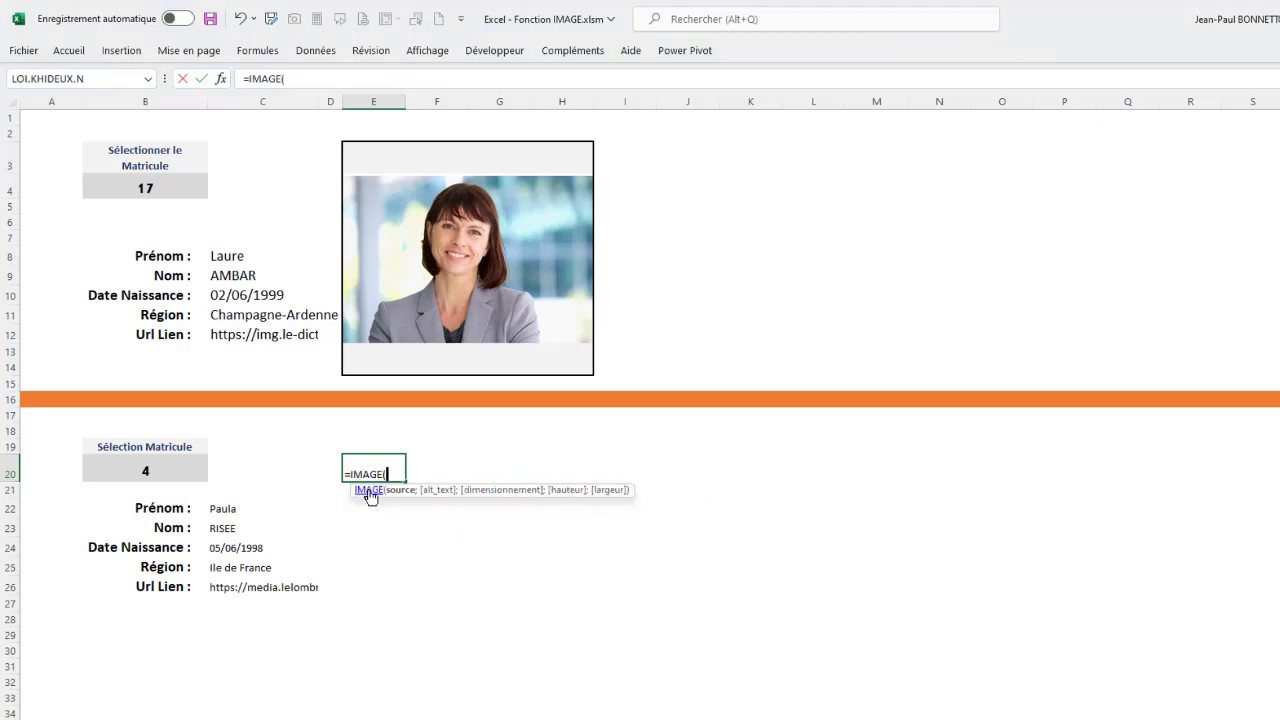
pyautogui.click(226, 589)
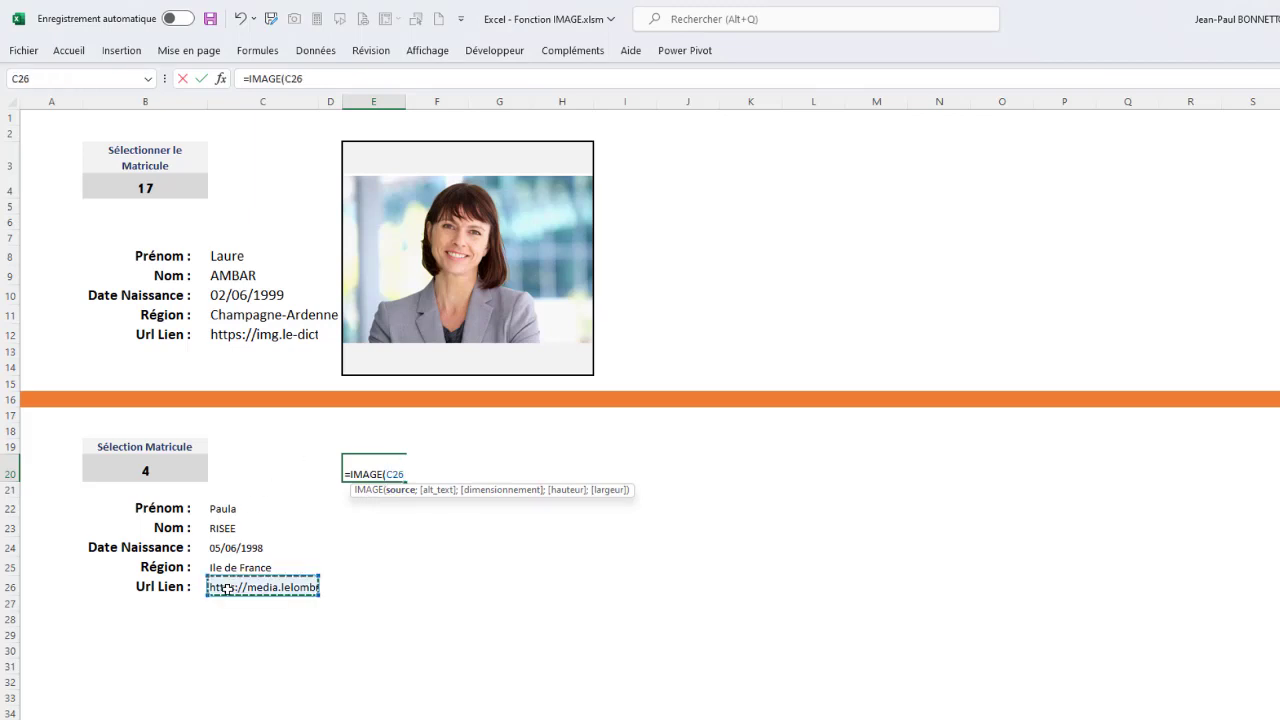
pyautogui.write(')')
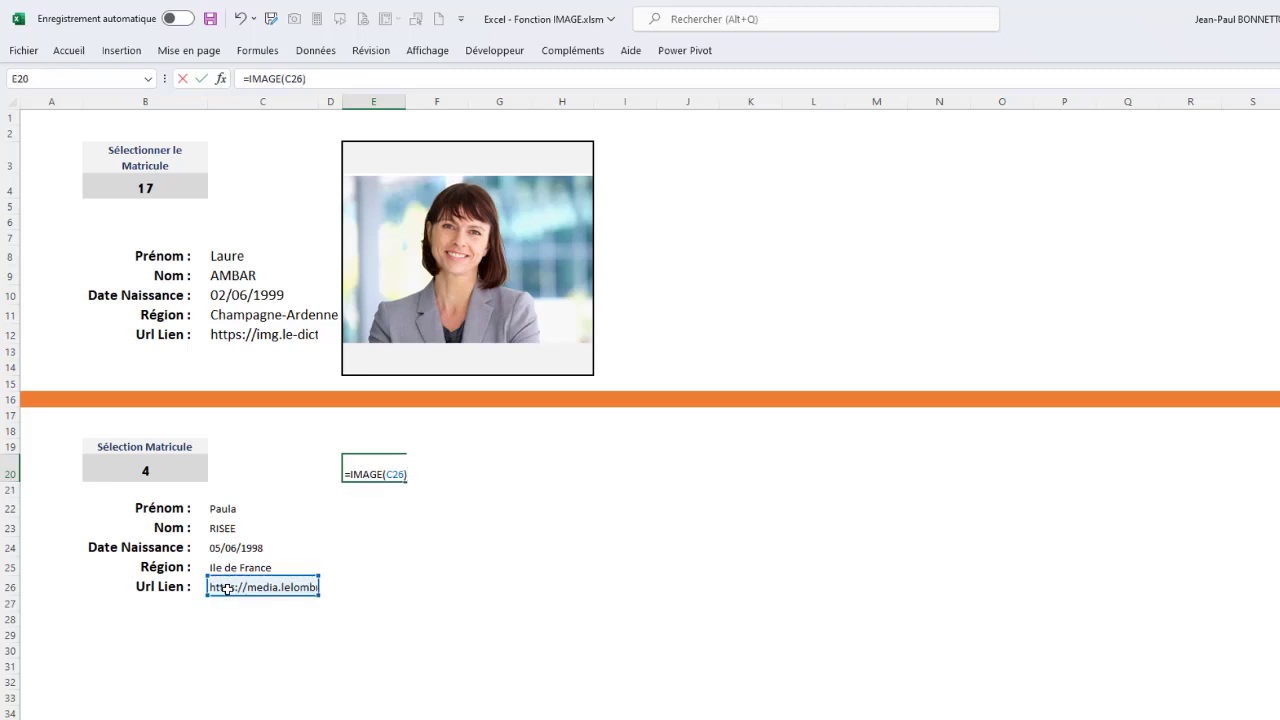
pyautogui.press('Return')
# Merge and centre the range E20:H30 to enlarge the portrait beside the record details.
pyautogui.click(360, 467)
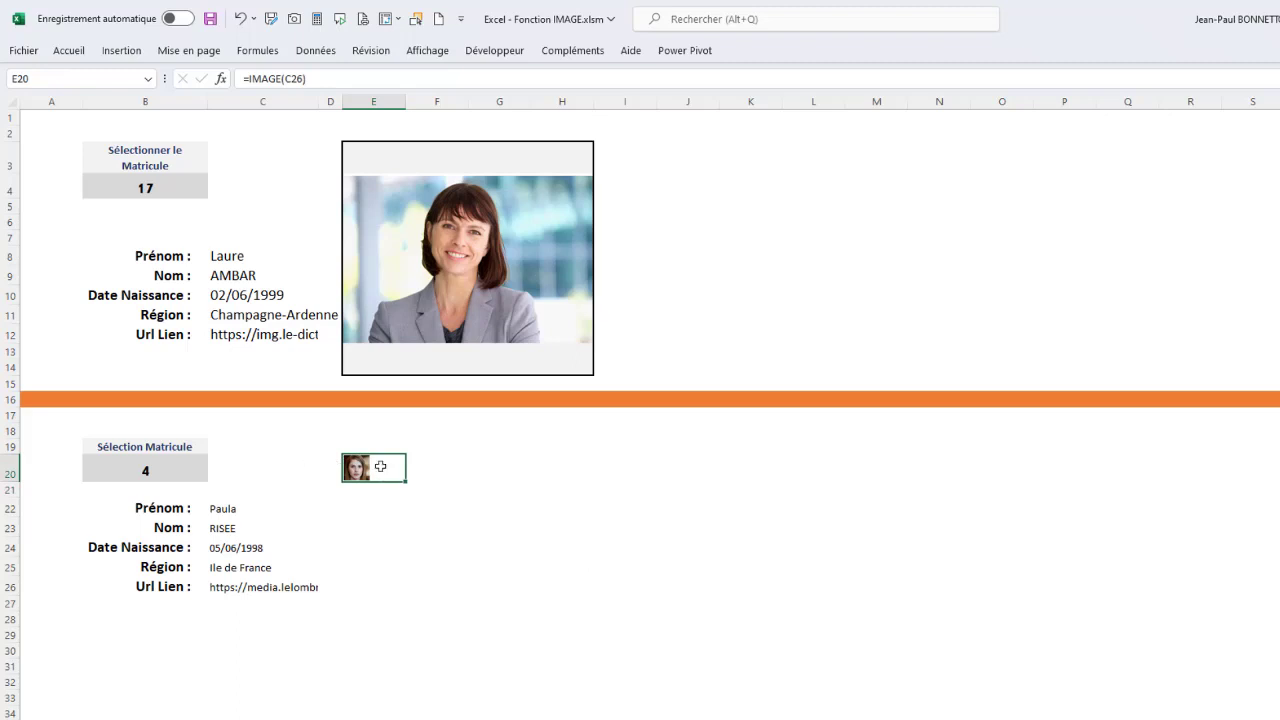
pyautogui.moveTo(359, 465); pyautogui.dragTo(574, 604)
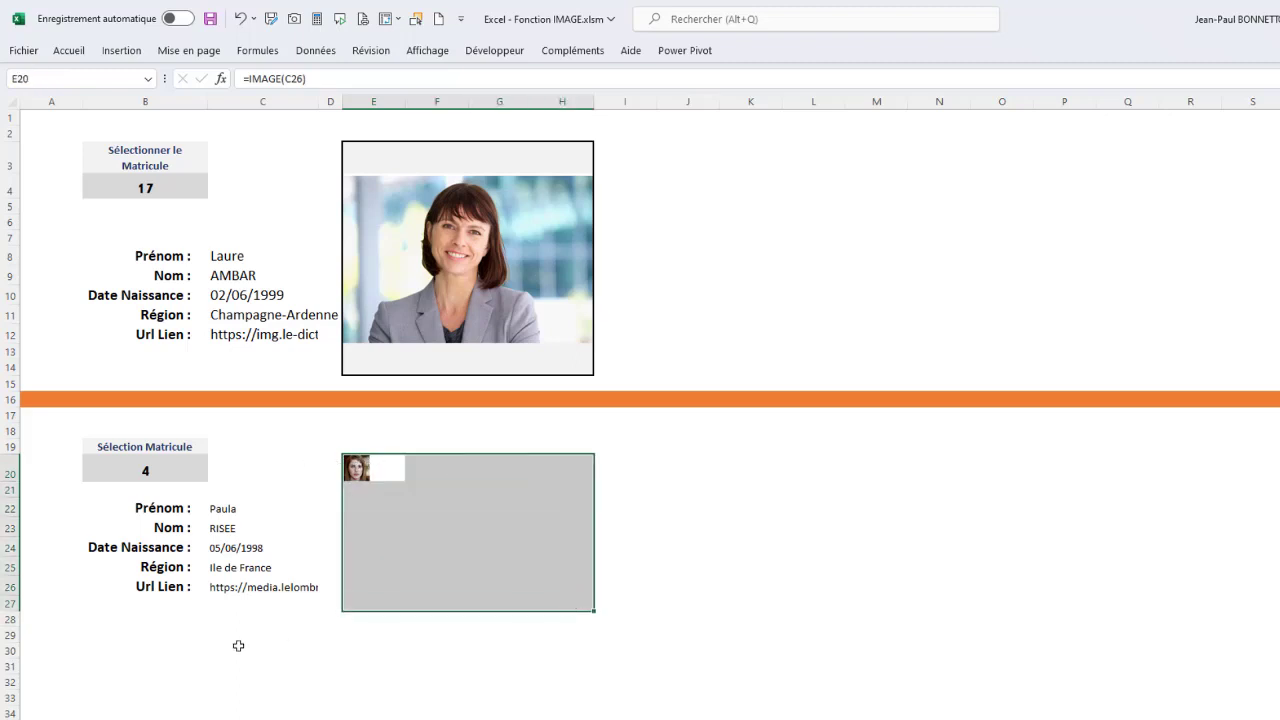
pyautogui.click(369, 447)
pyautogui.moveTo(369, 465); pyautogui.dragTo(561, 653)
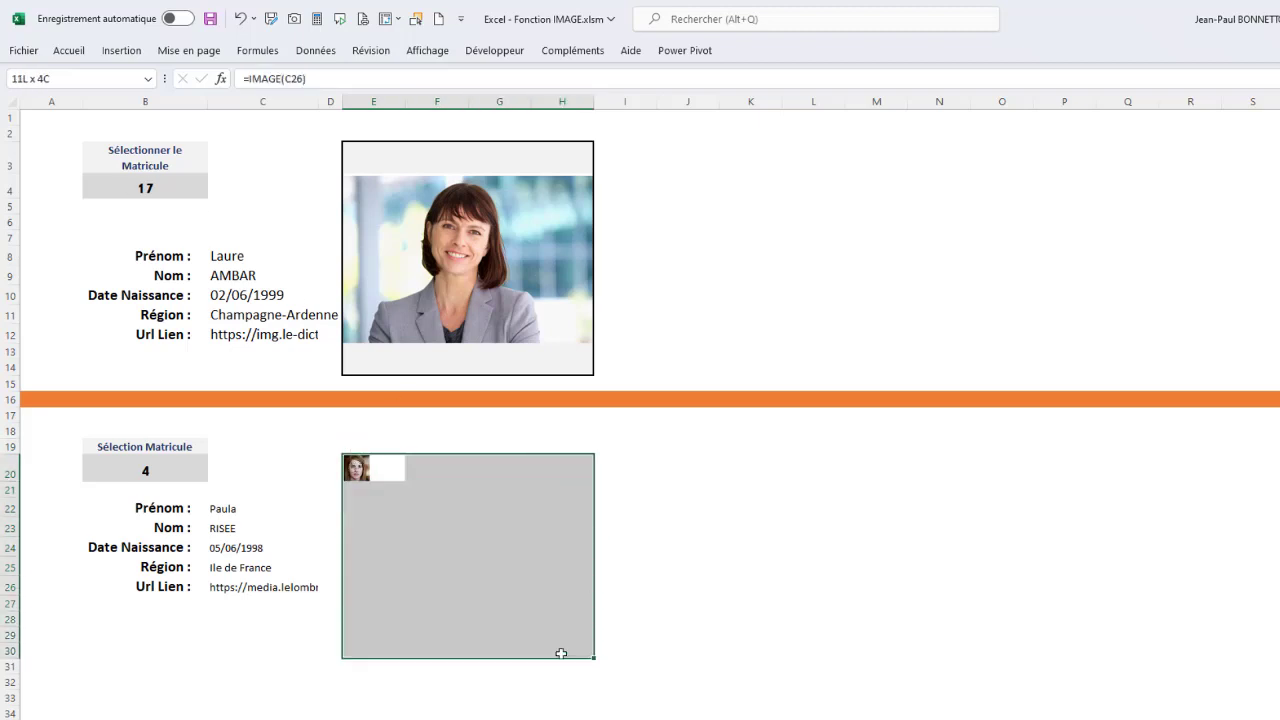
pyautogui.click(69, 50)
pyautogui.click(474, 112)
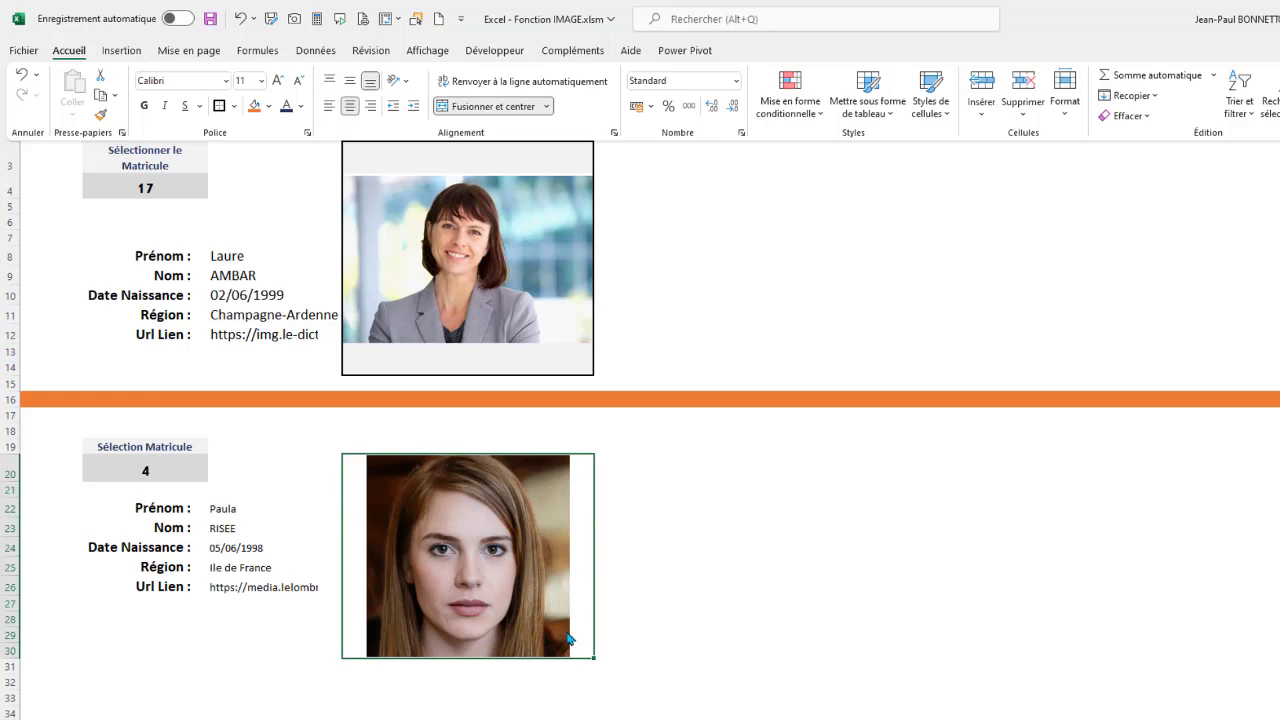
# Test the second card by setting the Matricule in B20 to 6, 10 and 17 in turn, checking the details and portrait.
pyautogui.click(166, 474)
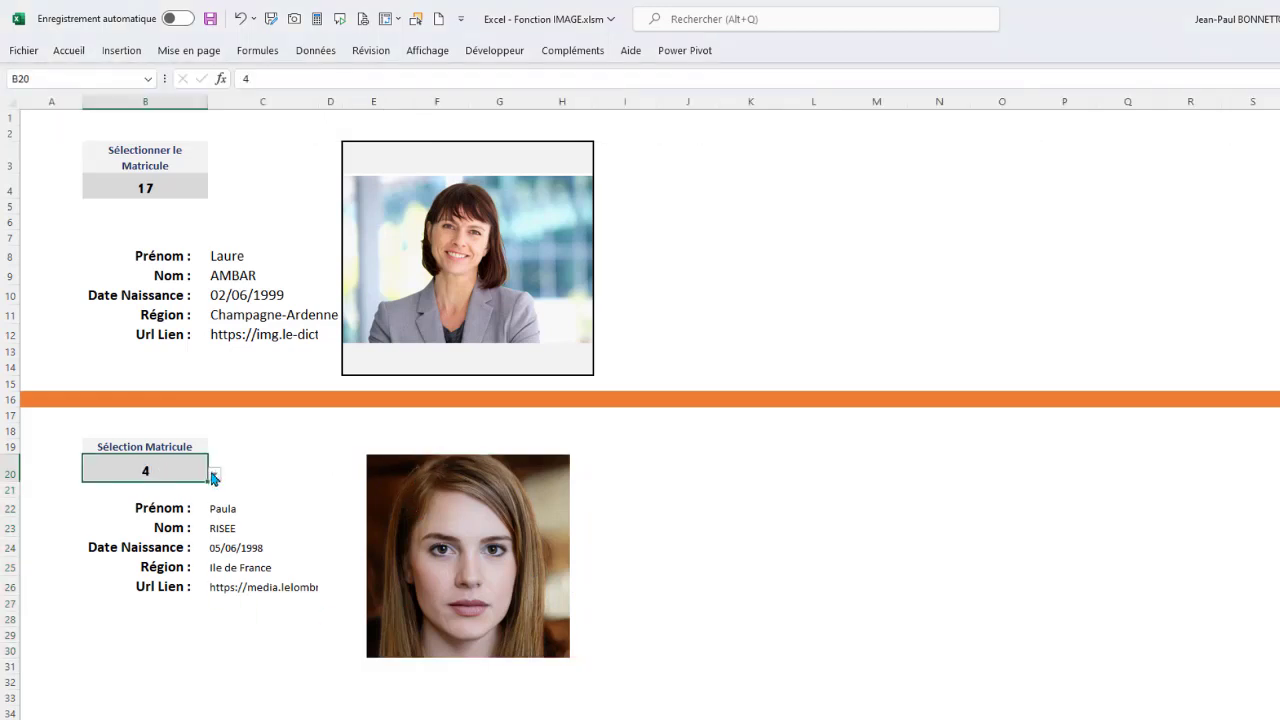
pyautogui.write('6')
pyautogui.press('Return')
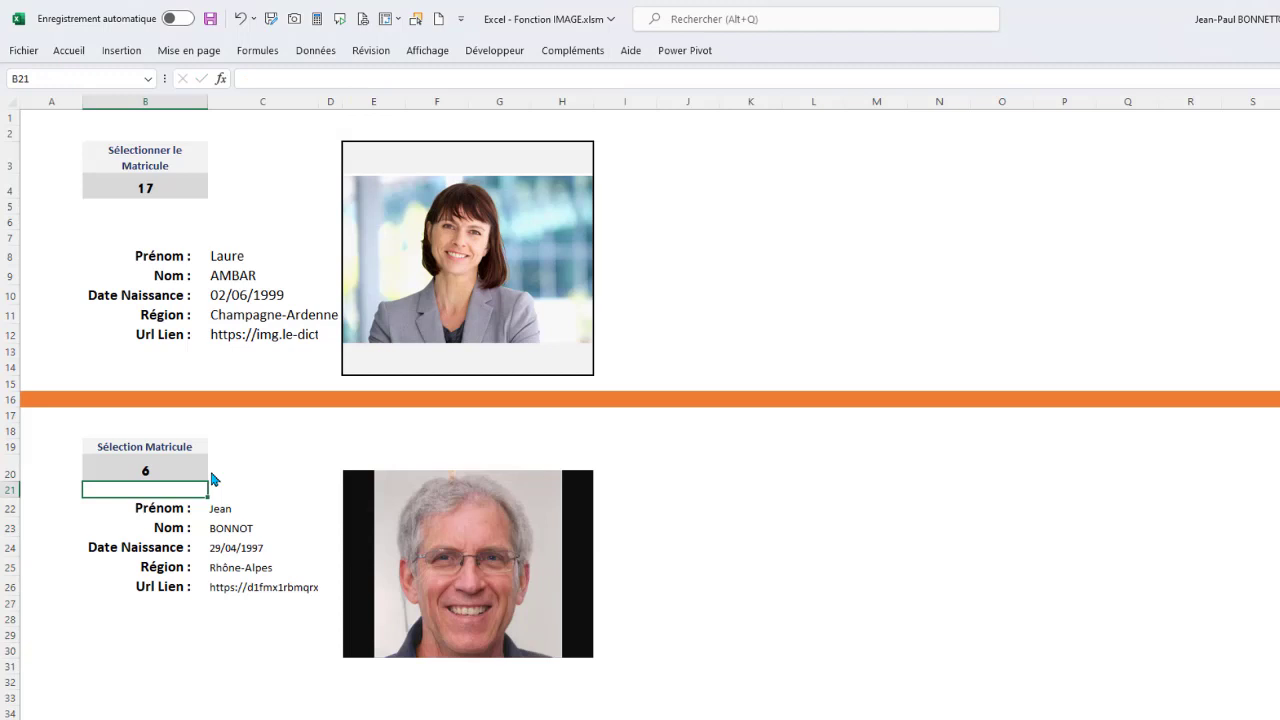
pyautogui.click(148, 470)
pyautogui.write('10')
pyautogui.press('Return')
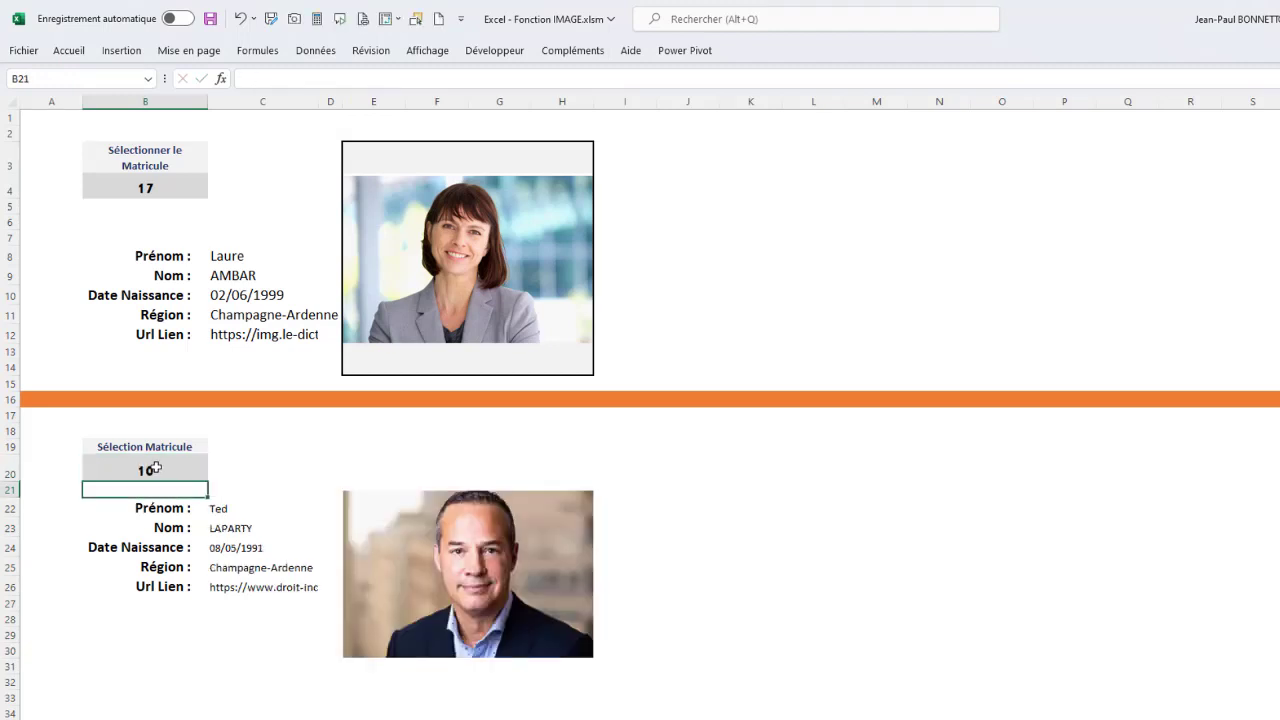
pyautogui.click(156, 468)
pyautogui.write('17')
pyautogui.press('Return')
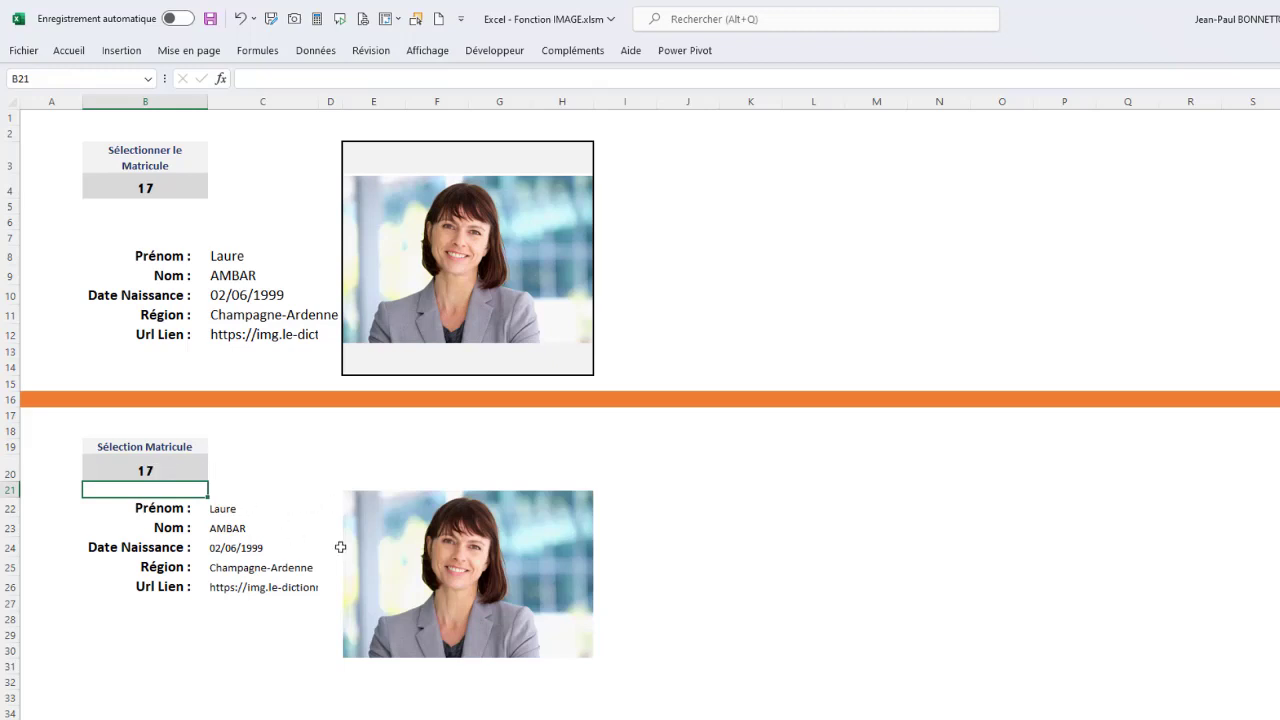
pyautogui.click(457, 526)
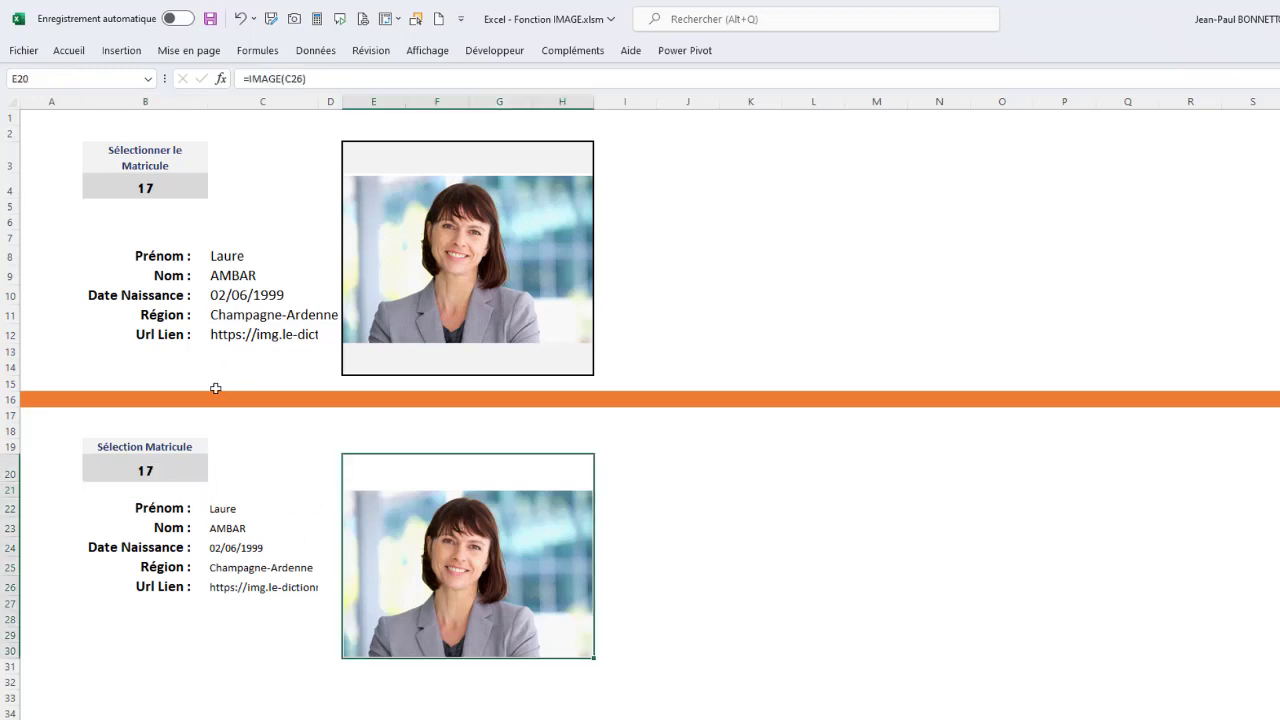
# Set the Matricule in B20 to 9 and to 5, checking the lookups in C22:C26 and the portrait.
pyautogui.click(163, 471)
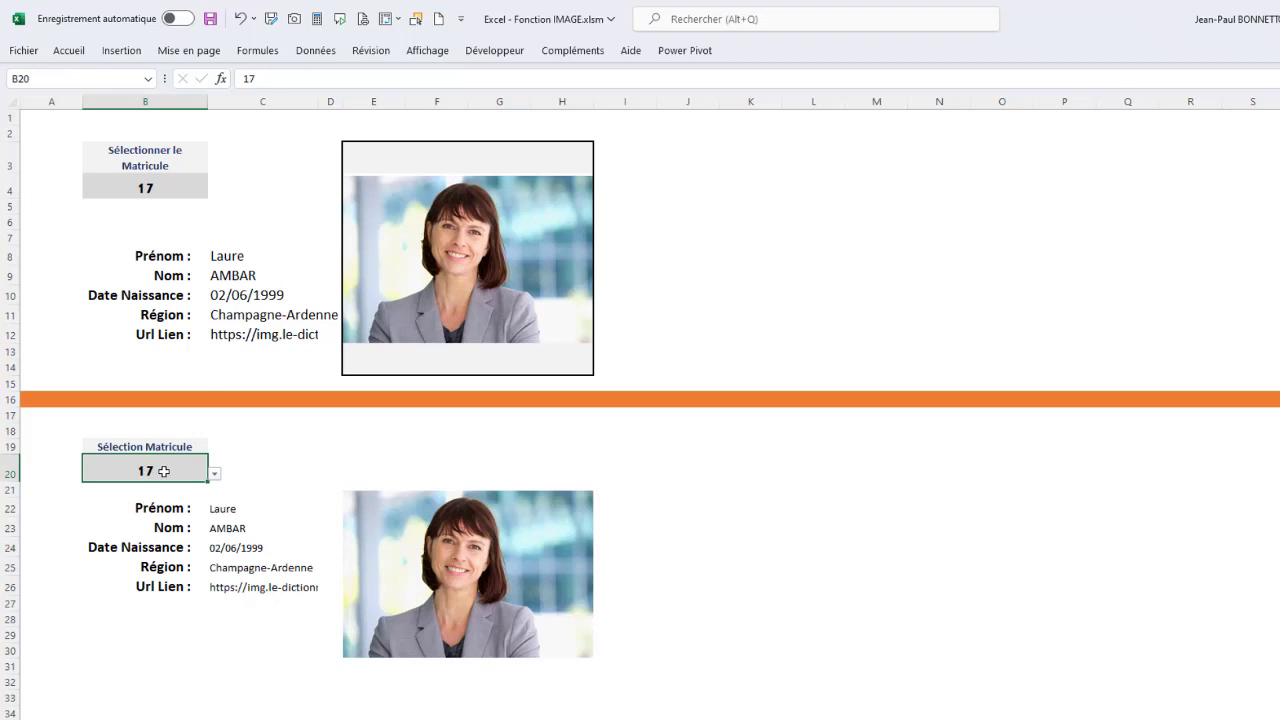
pyautogui.write('9')
pyautogui.press('Return')
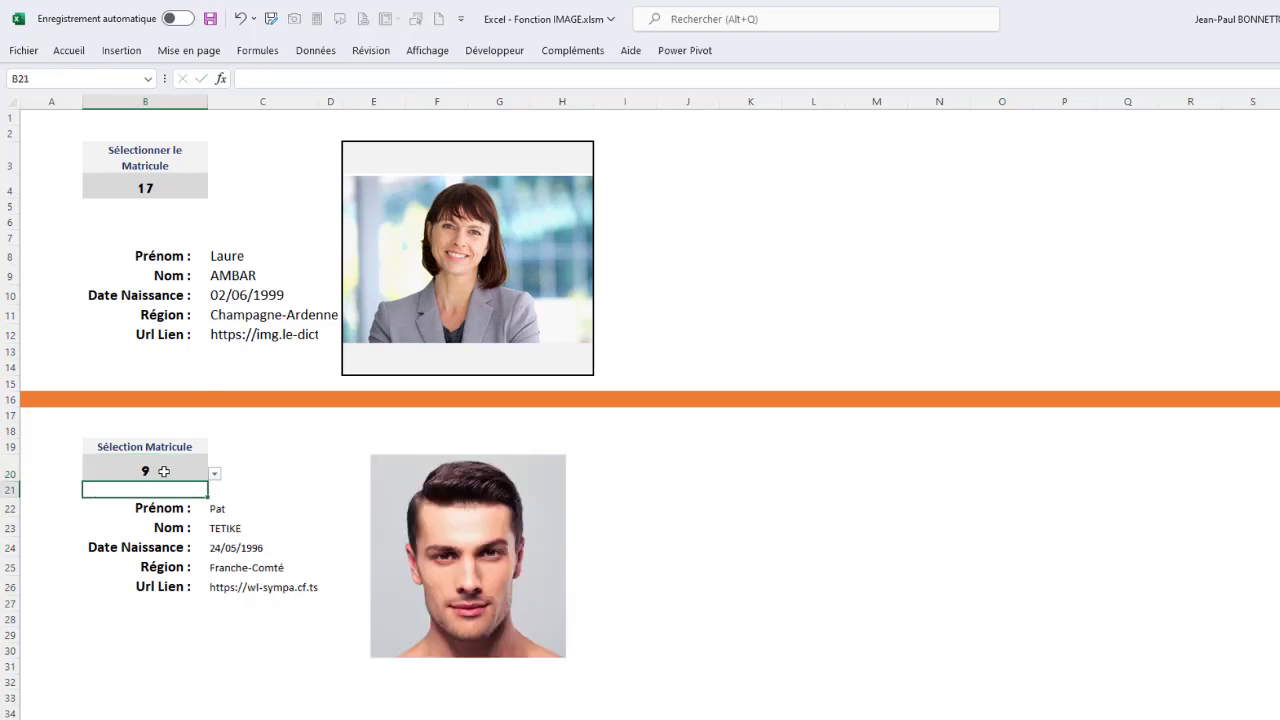
pyautogui.click(162, 471)
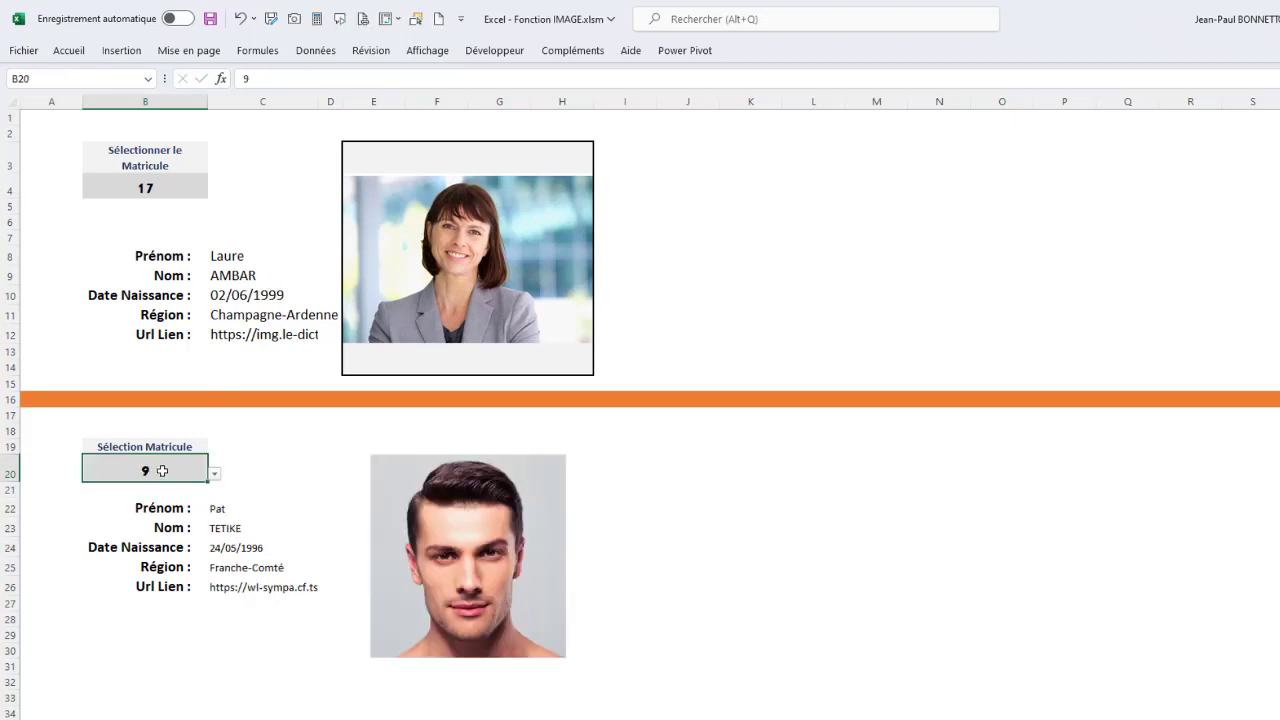
pyautogui.write('5')
pyautogui.press('Return')
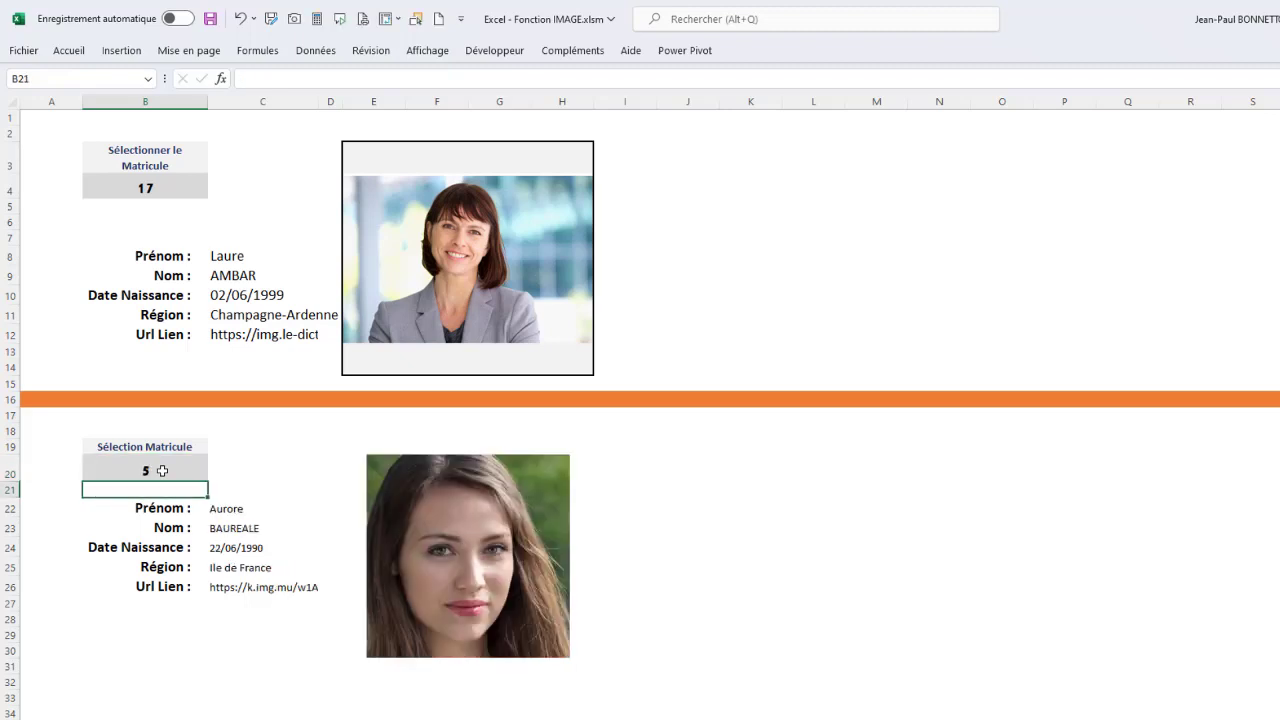
pyautogui.moveTo(236, 508); pyautogui.dragTo(262, 588)
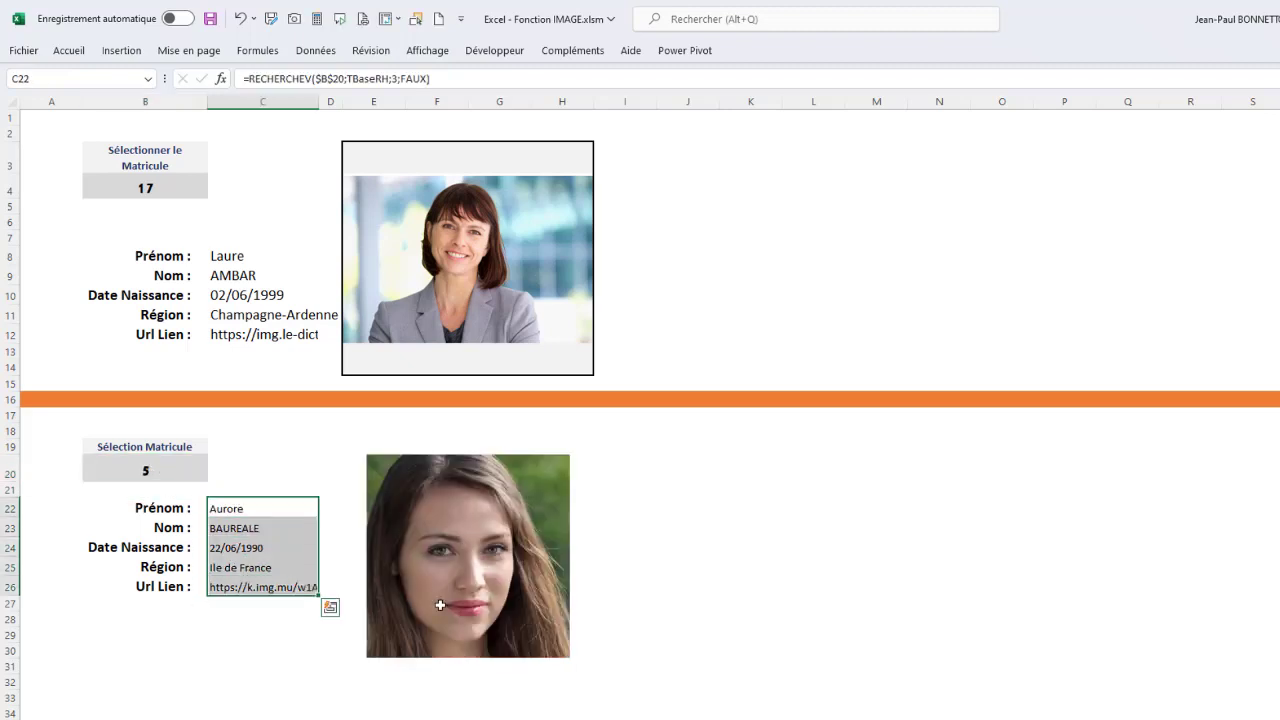
pyautogui.click(489, 521)
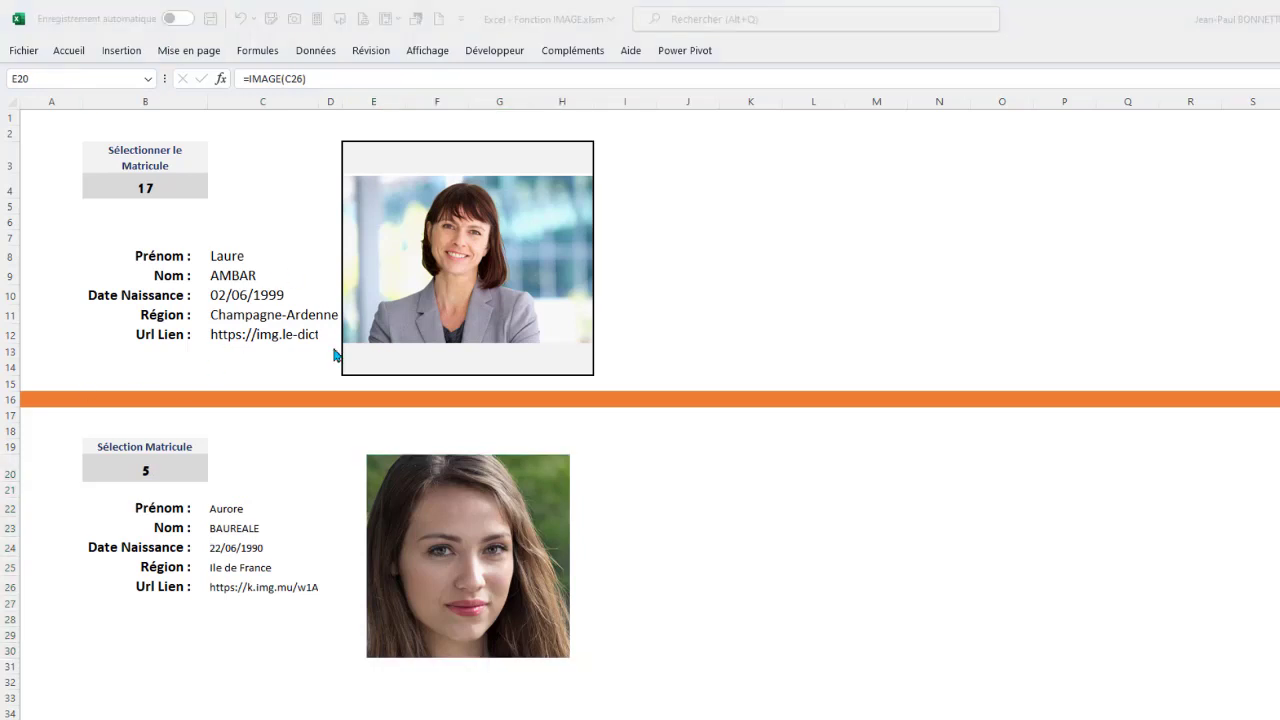
# Fill the cells E19:H19 directly above the second card's portrait with orange.
pyautogui.click(160, 471)
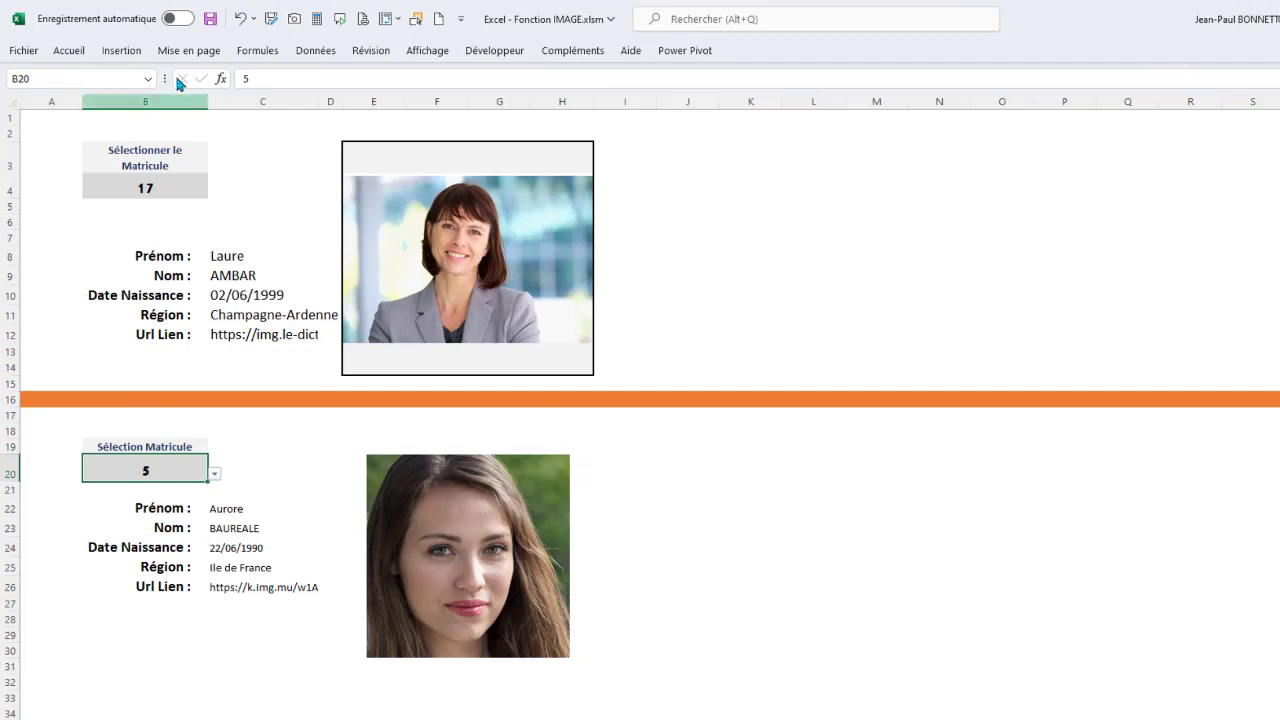
pyautogui.click(69, 50)
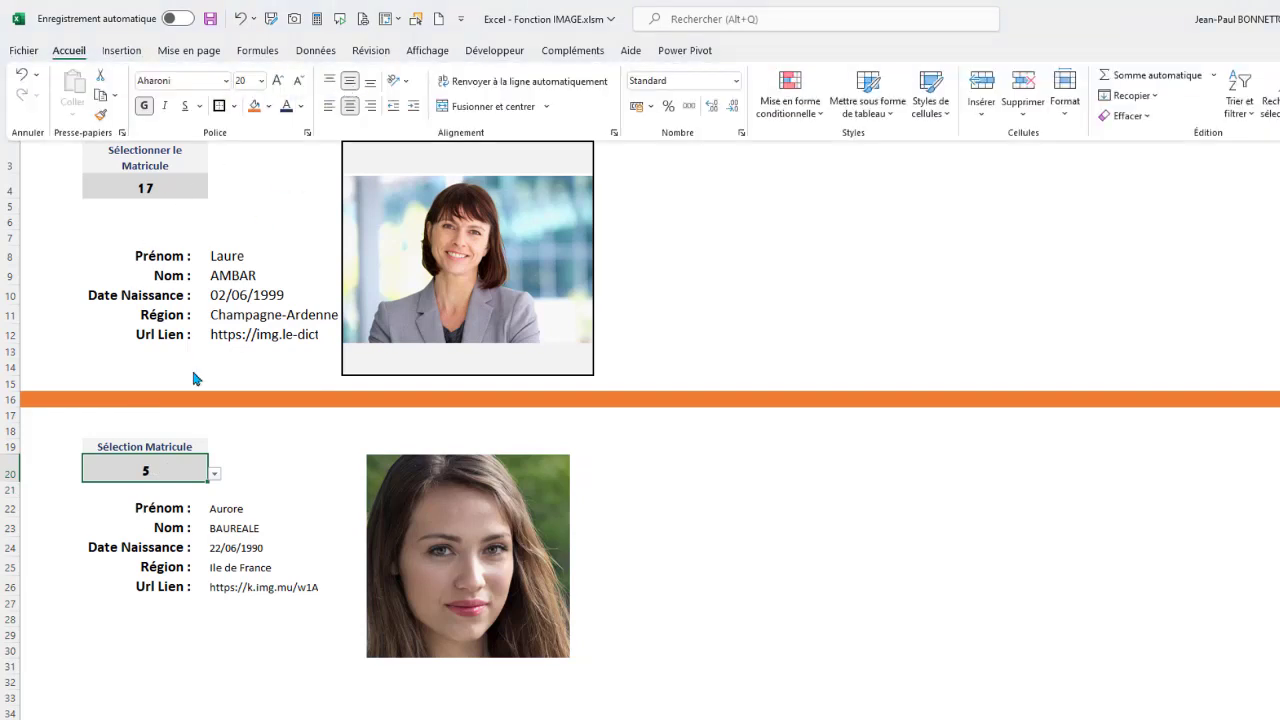
pyautogui.click(429, 471)
pyautogui.click(405, 467)
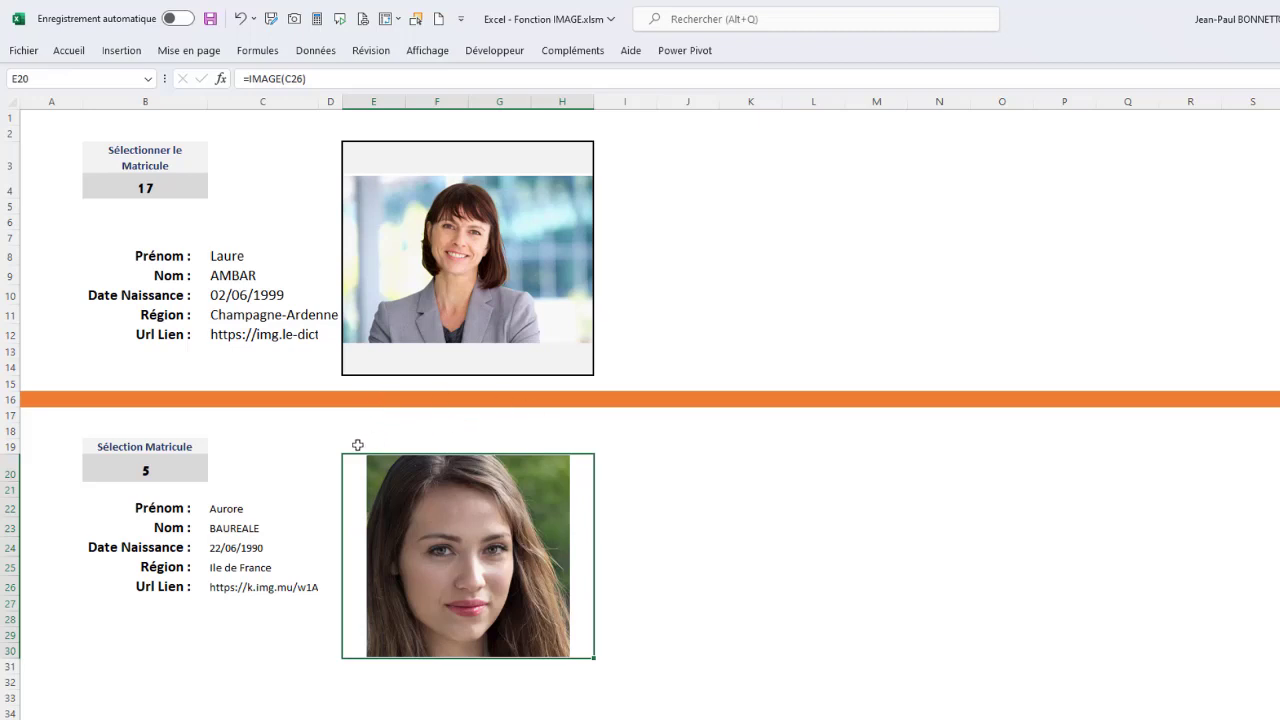
pyautogui.moveTo(358, 445); pyautogui.dragTo(585, 445)
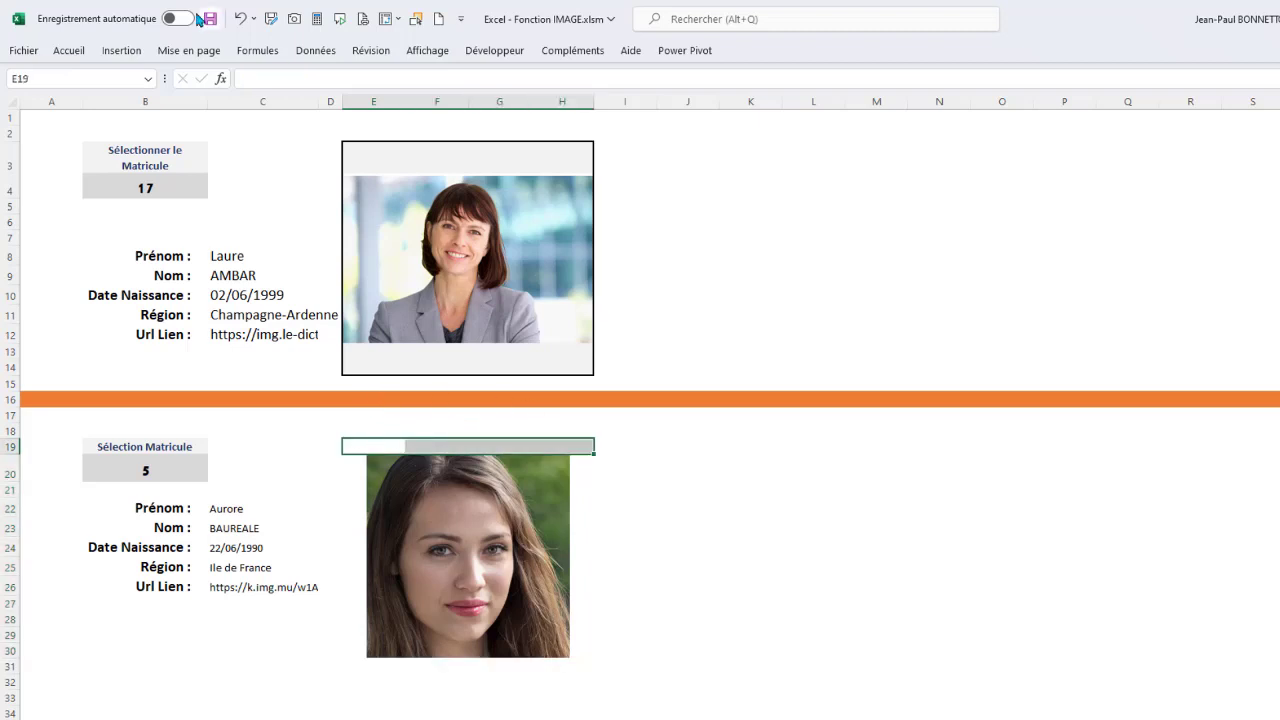
pyautogui.click(69, 50)
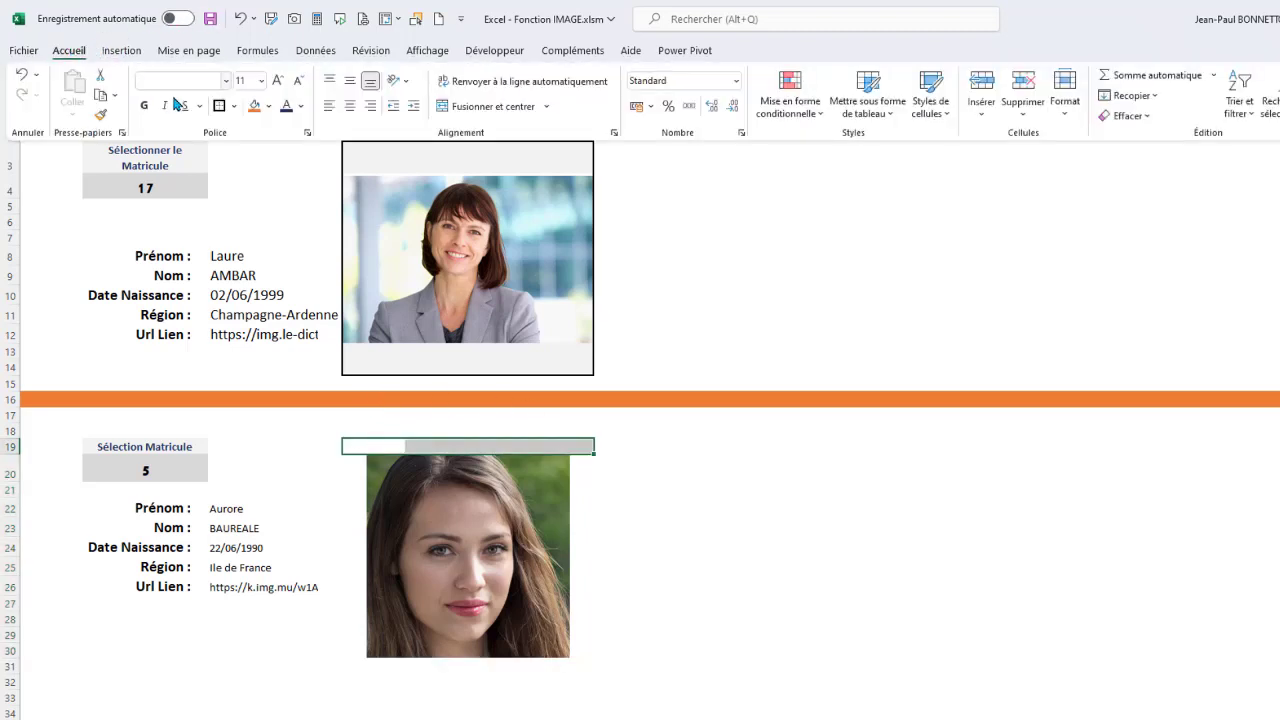
pyautogui.click(254, 106)
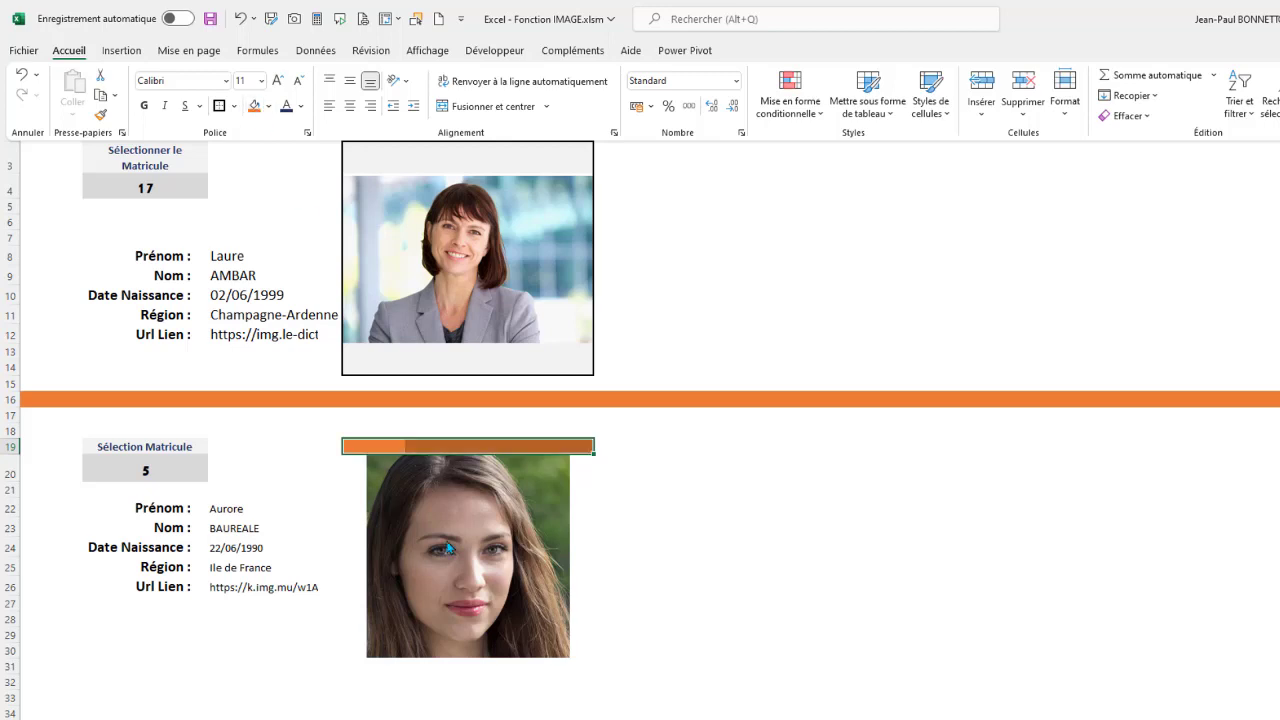
# Fill the cells E31:H31 directly below the second card's portrait with the same orange.
pyautogui.click(357, 662)
pyautogui.moveTo(357, 662); pyautogui.dragTo(565, 666)
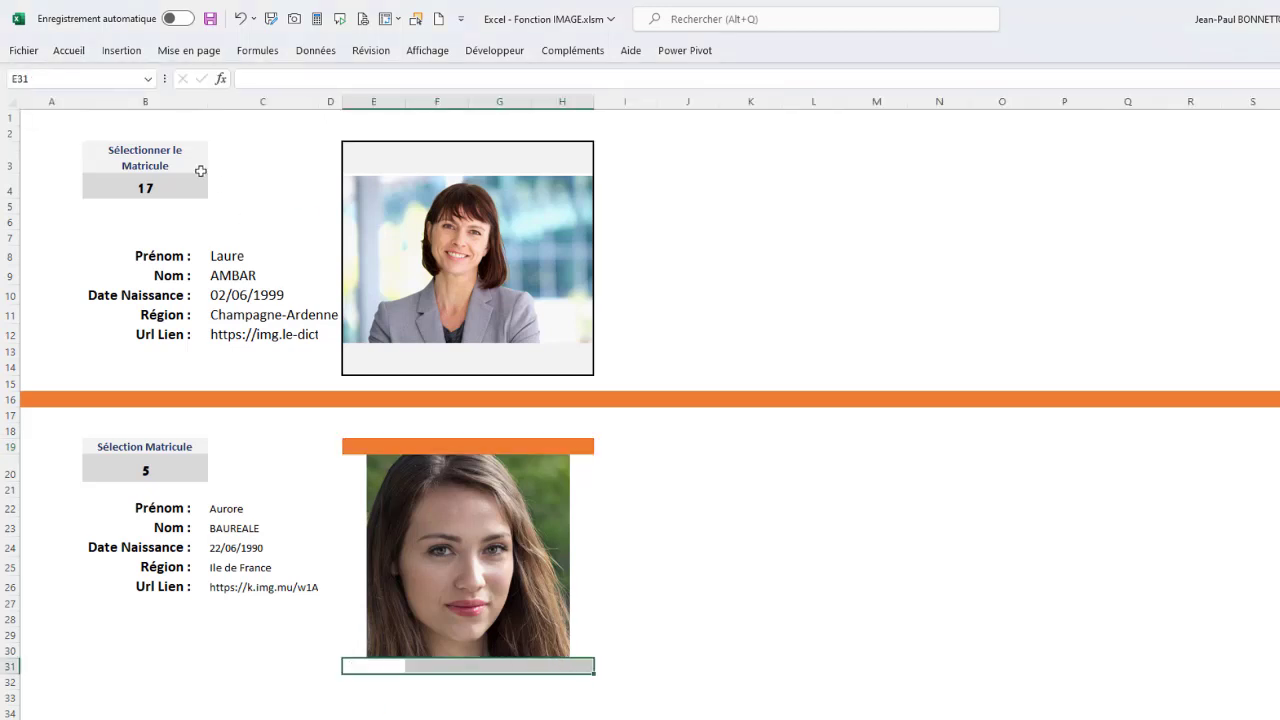
pyautogui.click(129, 52)
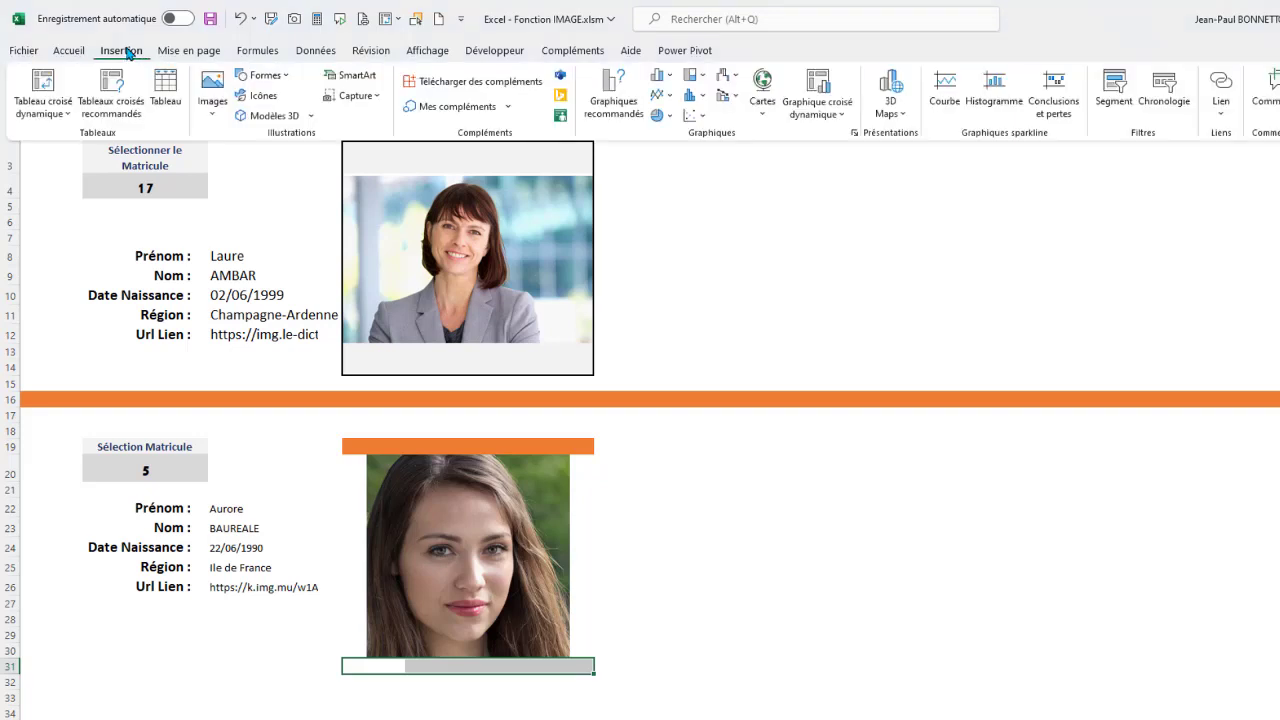
pyautogui.click(82, 53)
pyautogui.click(254, 107)
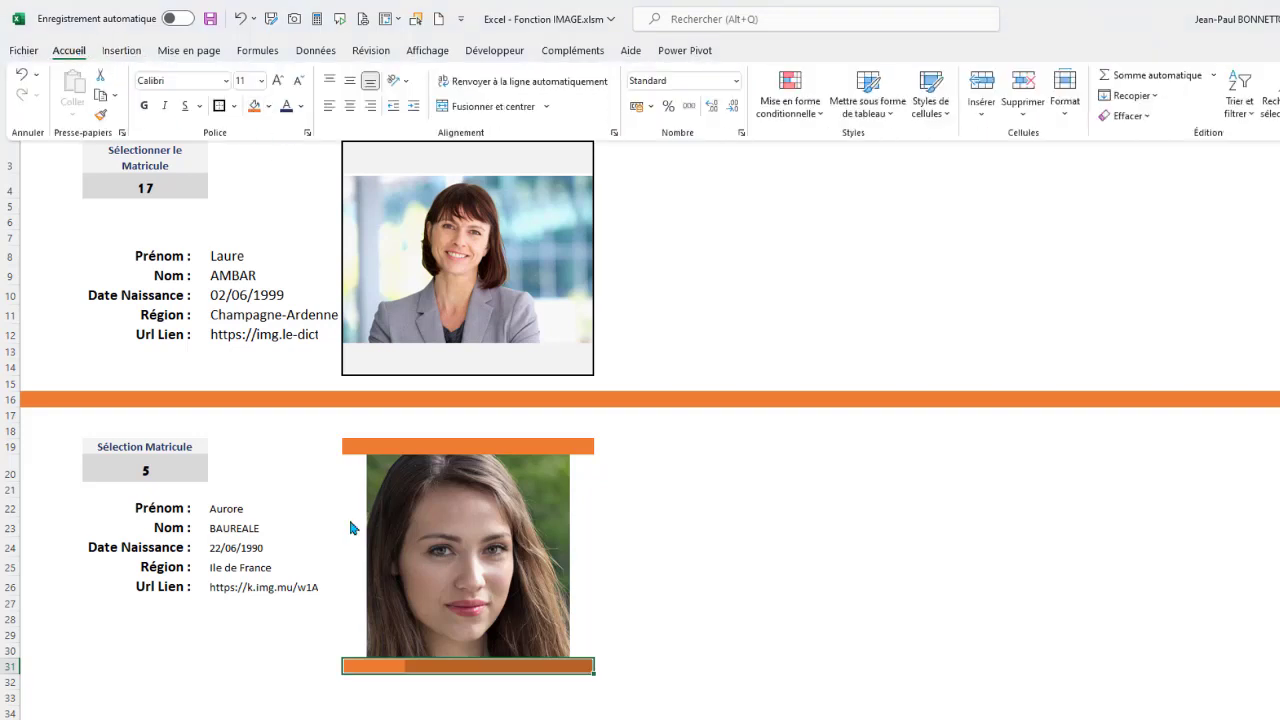
# Set the Matricule in B20 to 6 and to 10, checking how each portrait sits between the orange bands.
pyautogui.click(125, 471)
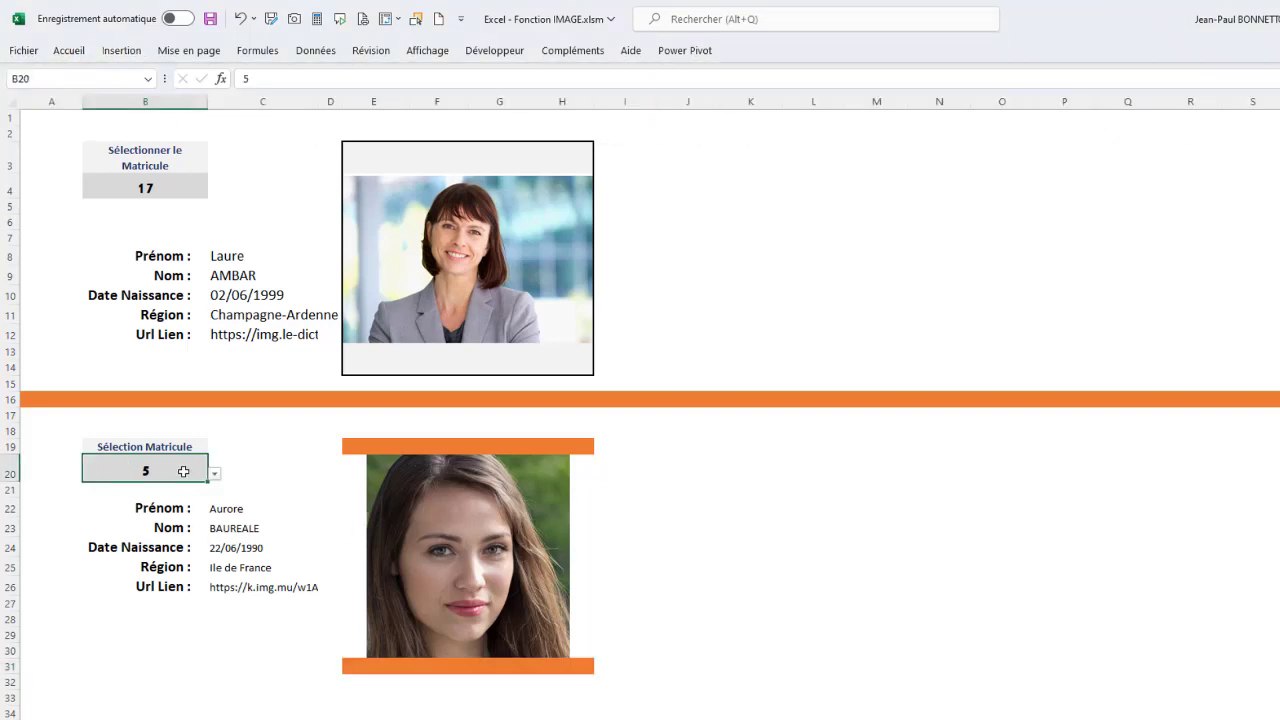
pyautogui.write('6')
pyautogui.press('Return')
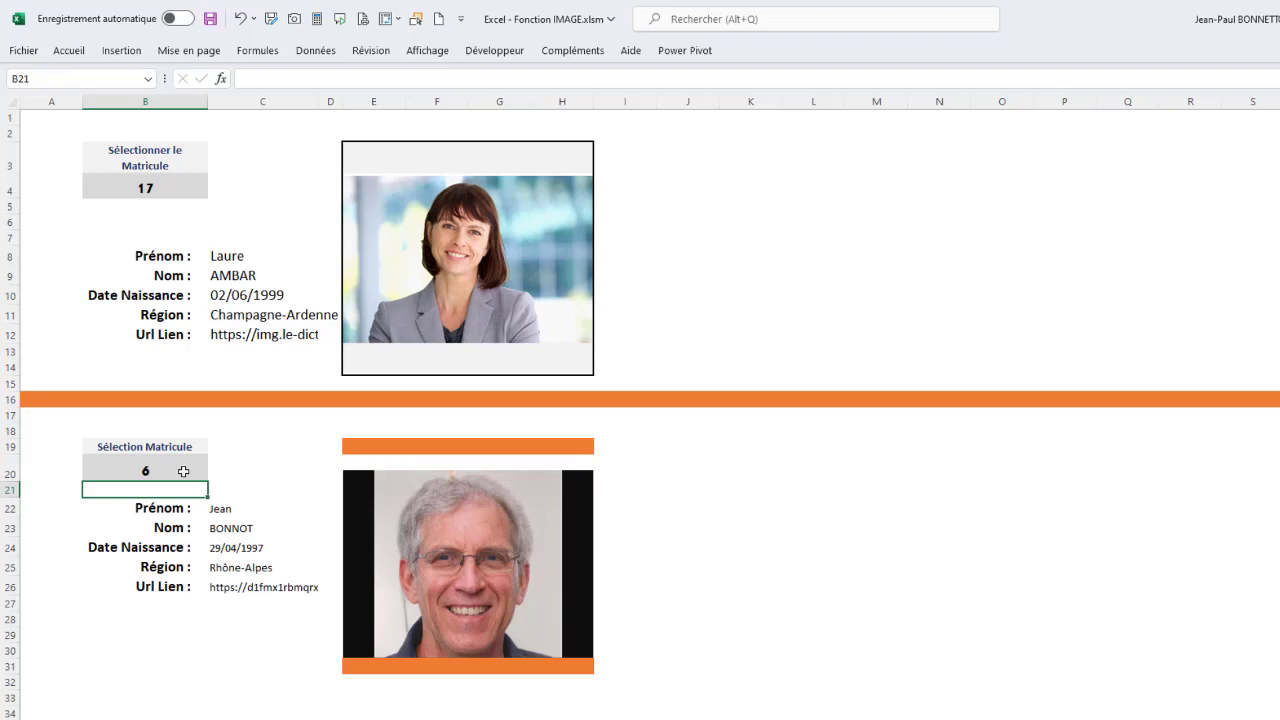
pyautogui.click(412, 463)
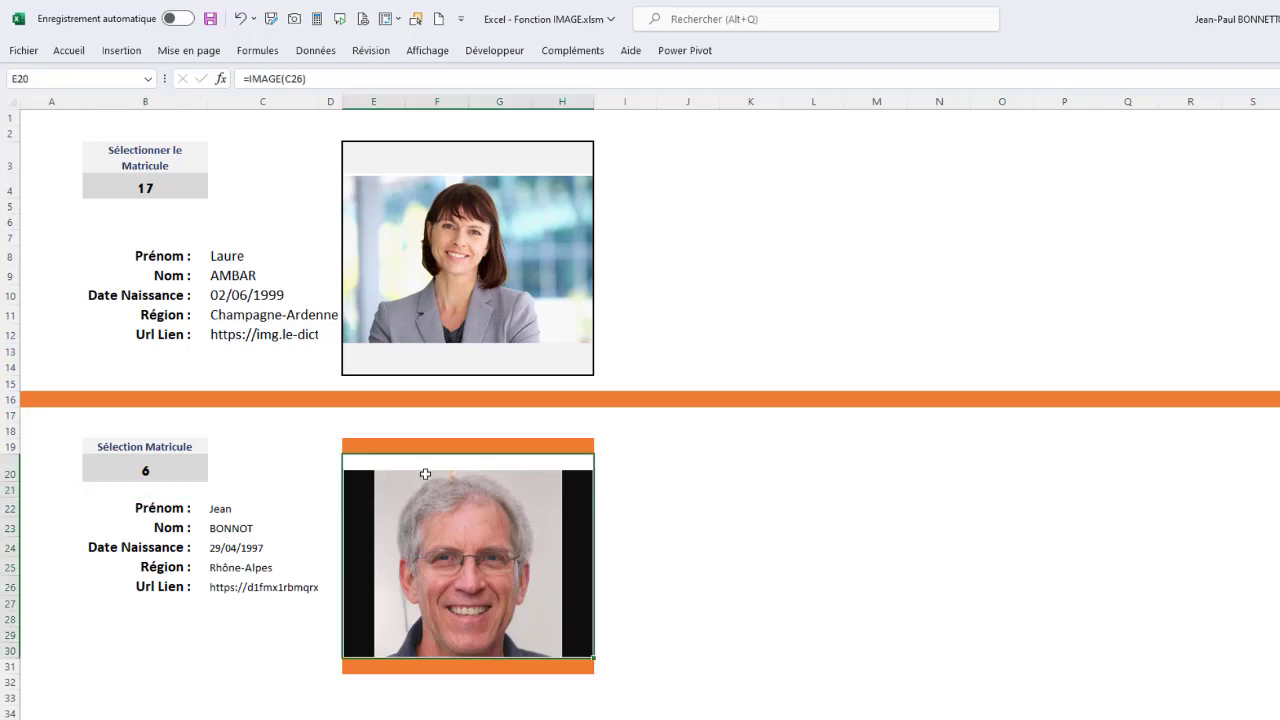
pyautogui.click(159, 470)
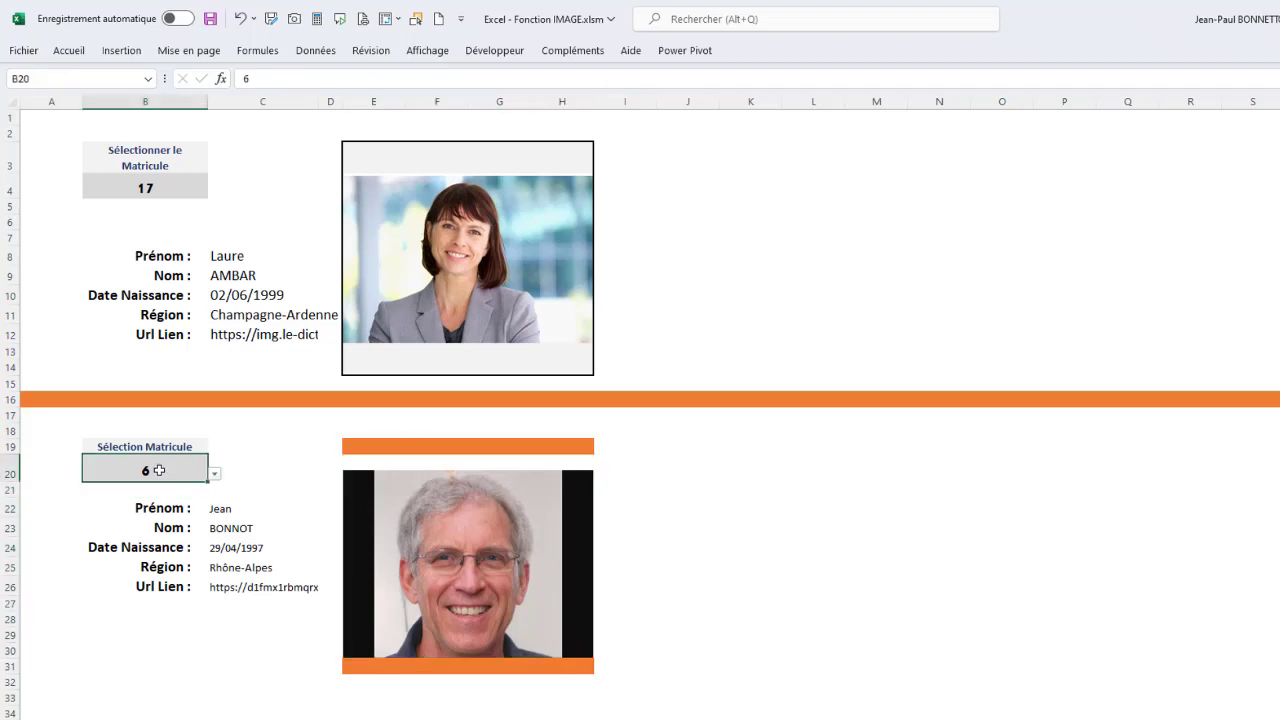
pyautogui.write('10')
pyautogui.press('Return')
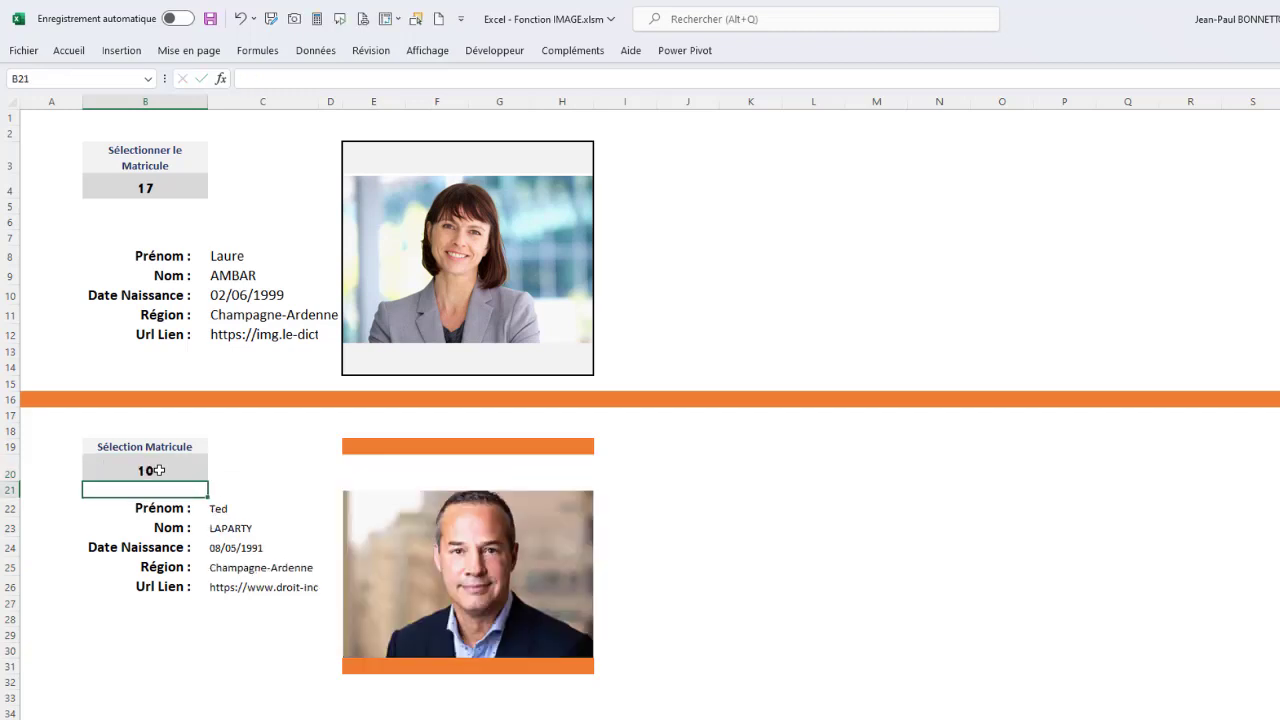
pyautogui.click(186, 460)
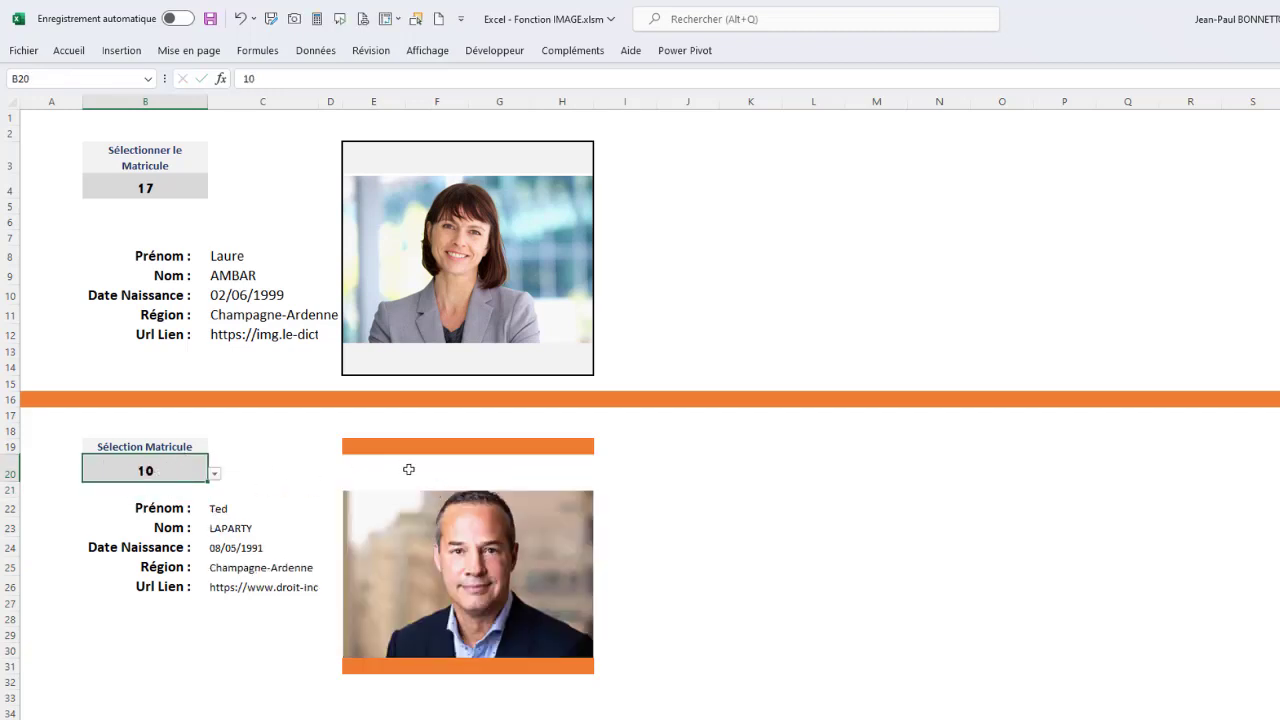
pyautogui.click(258, 508)
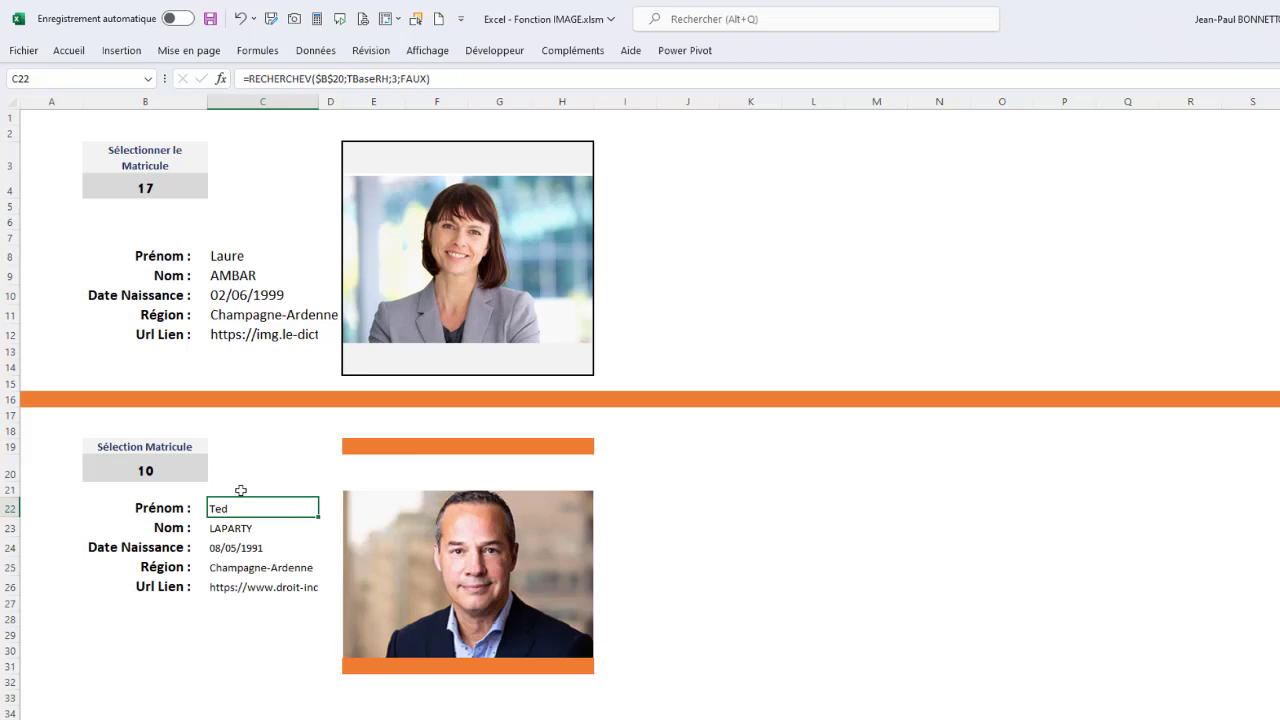
pyautogui.click(428, 490)
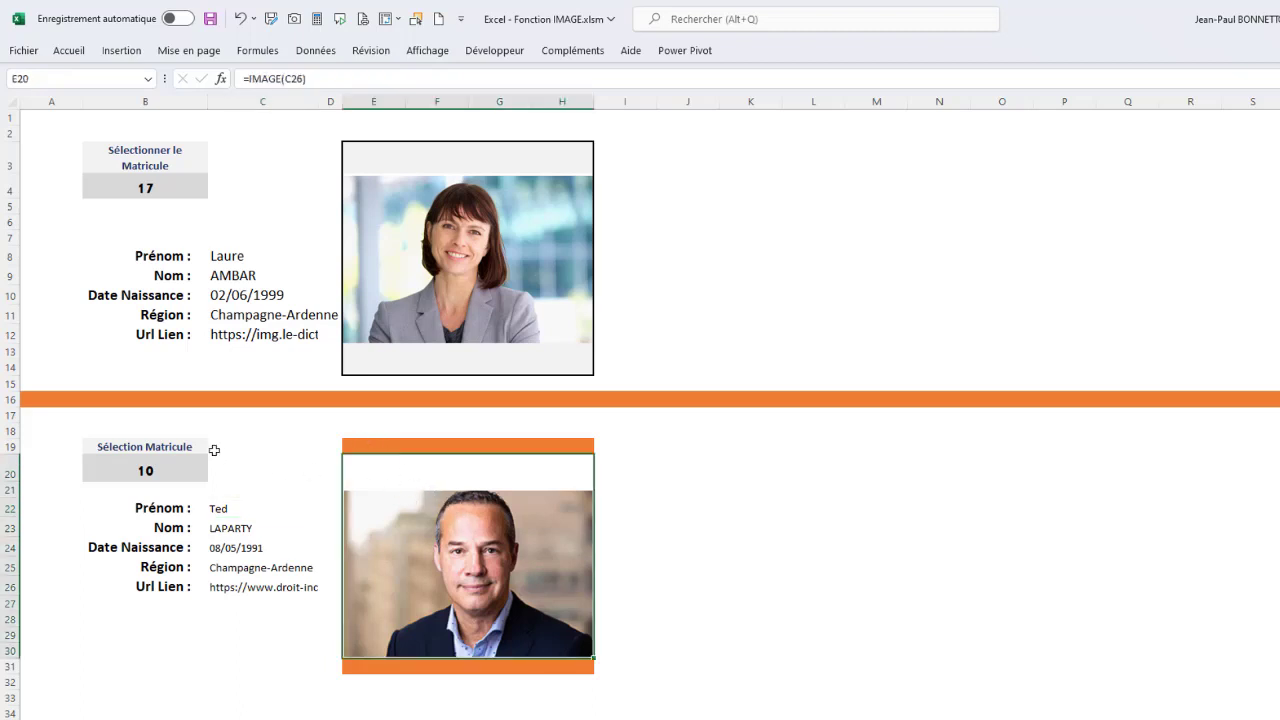
pyautogui.click(820, 490)
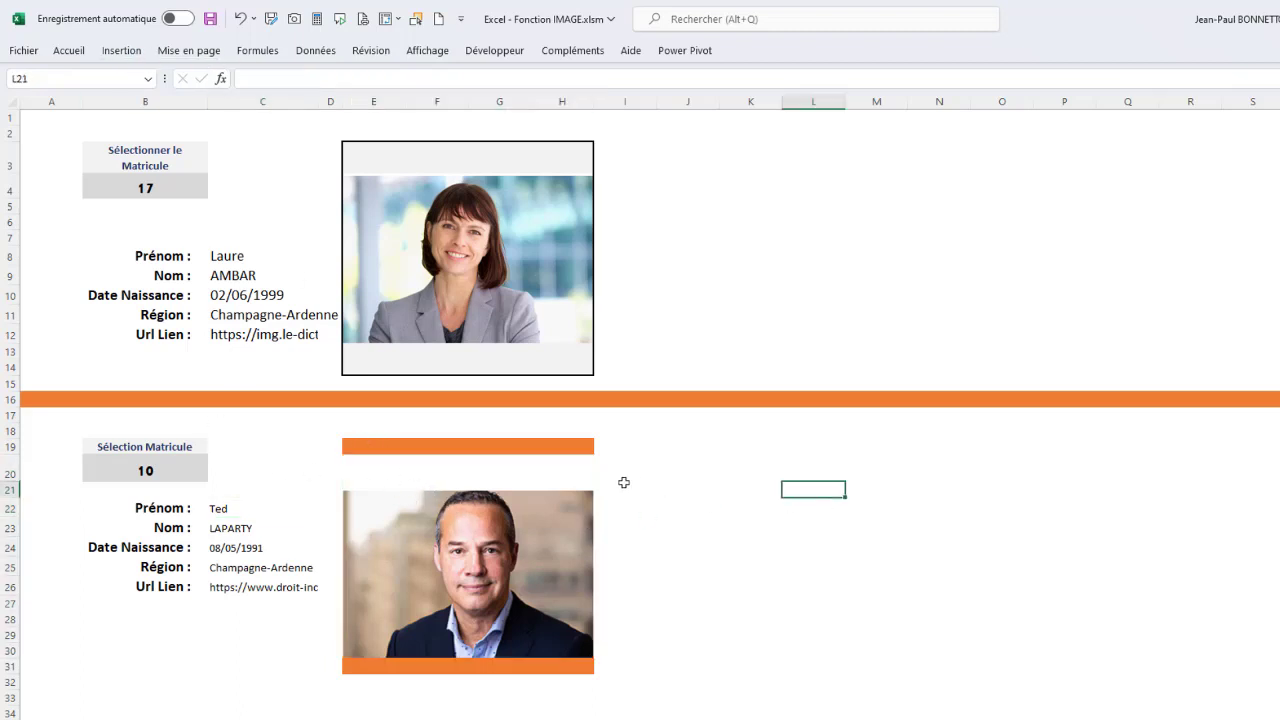
# Align the portrait vertically to the middle of the merged cell E20.
pyautogui.click(462, 473)
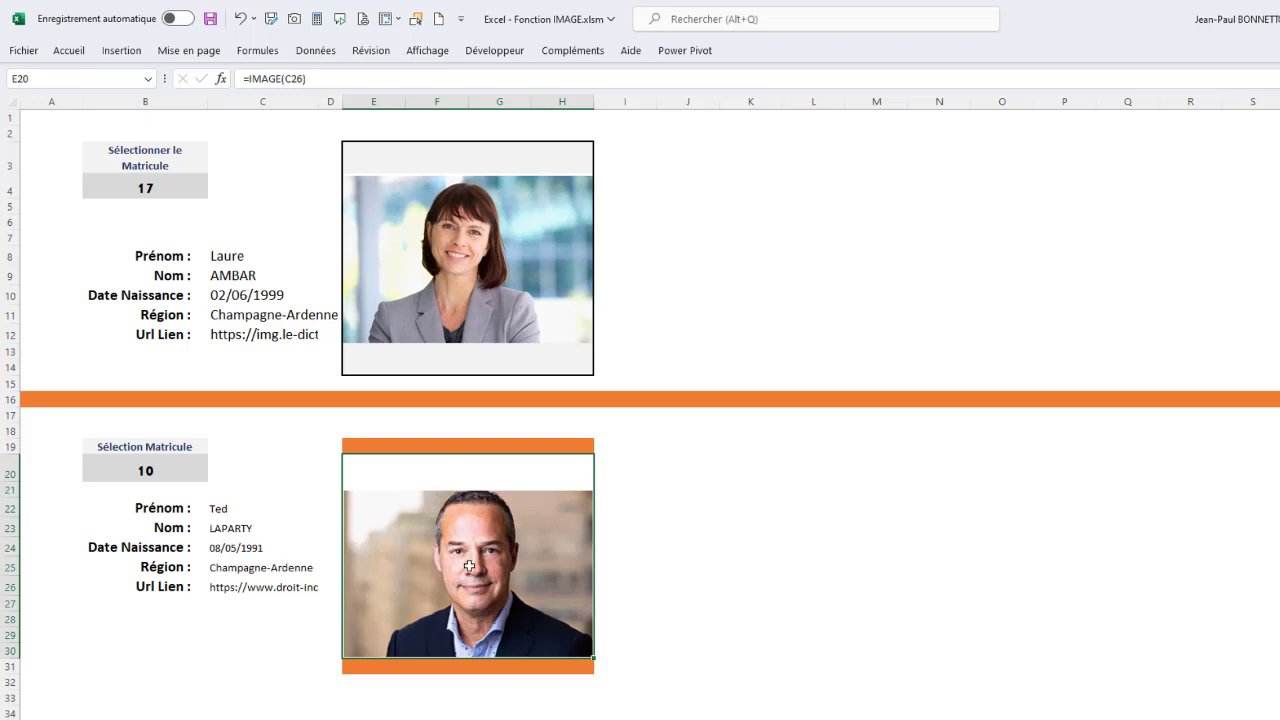
pyautogui.click(69, 51)
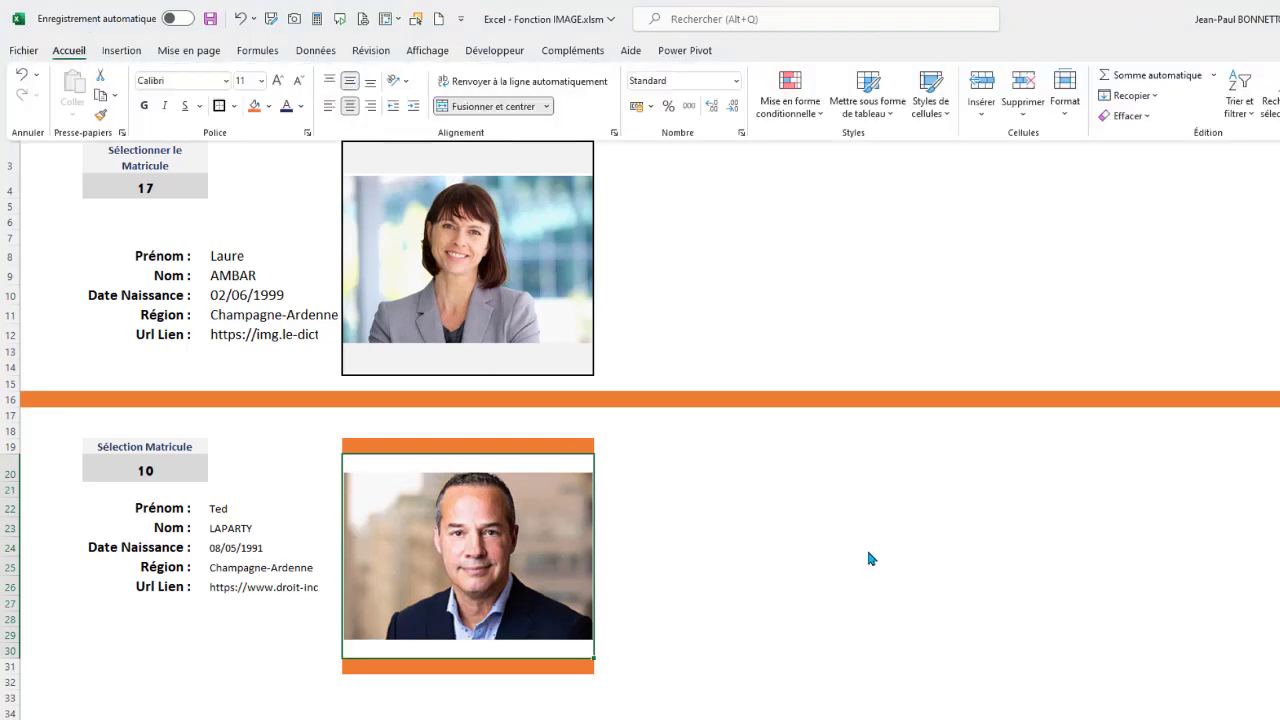
pyautogui.press('Escape')
pyautogui.click(242, 505)
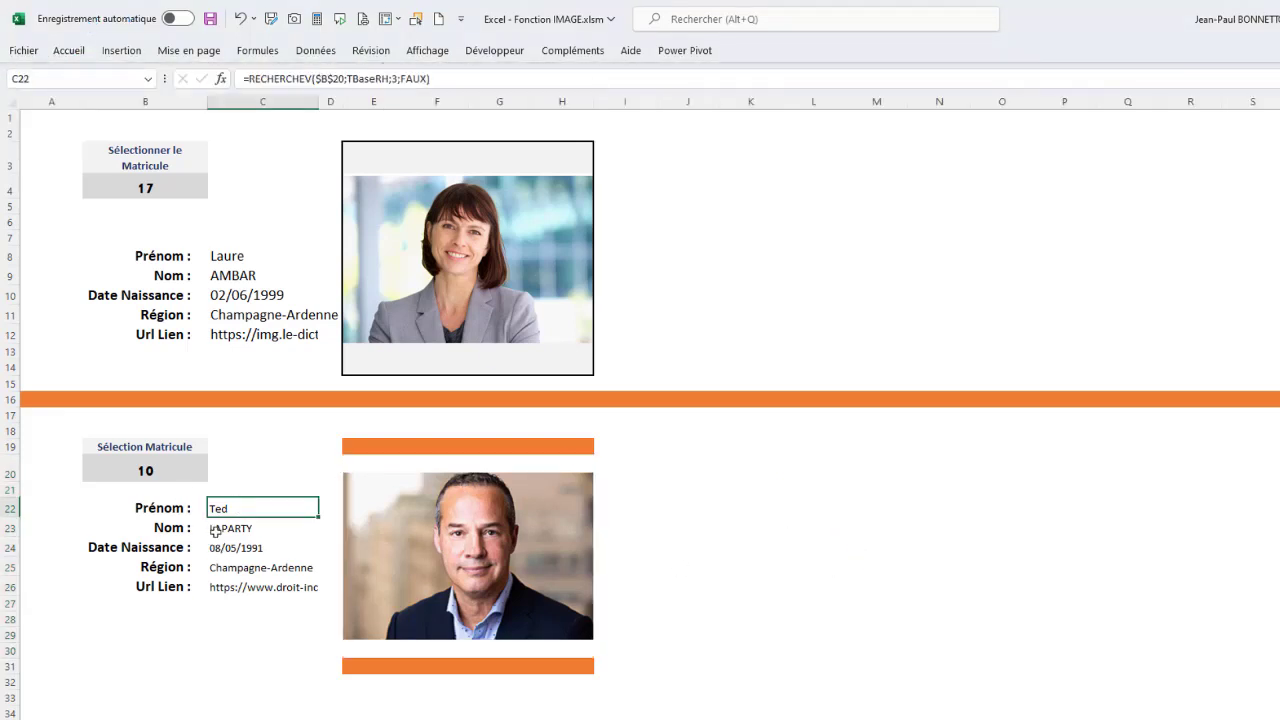
# Set the Matricule in B20 to 11 to display that record's details and portrait.
pyautogui.click(171, 476)
pyautogui.write('11')
pyautogui.press('Return')
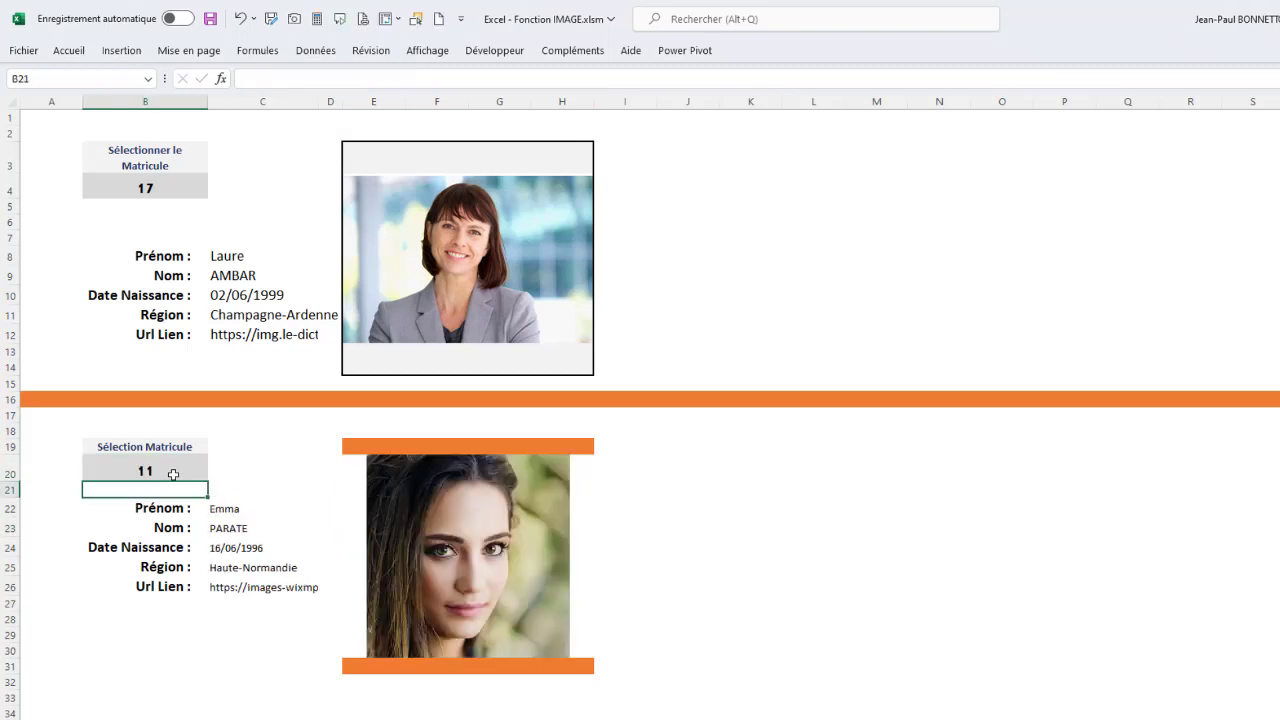